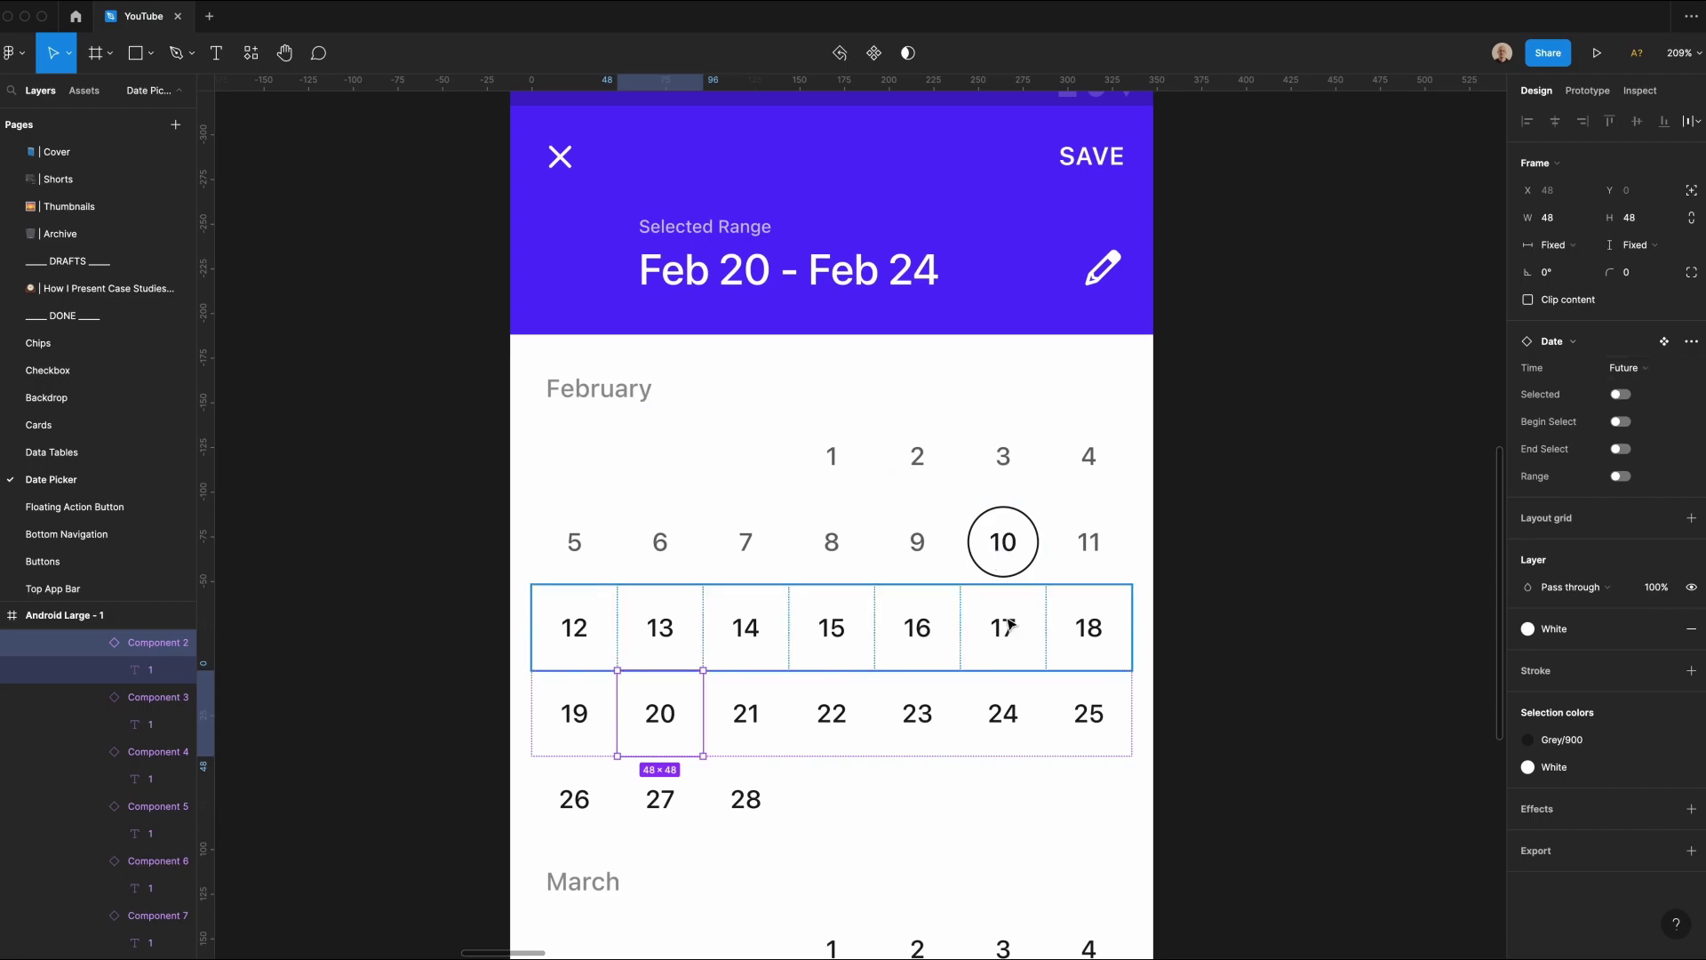
Step: Mark February 20 as Begin Select and February 24 as End Select, and select the dates 21 and 22 between them
{"action": "left_click", "coordinate": [1614, 396]}
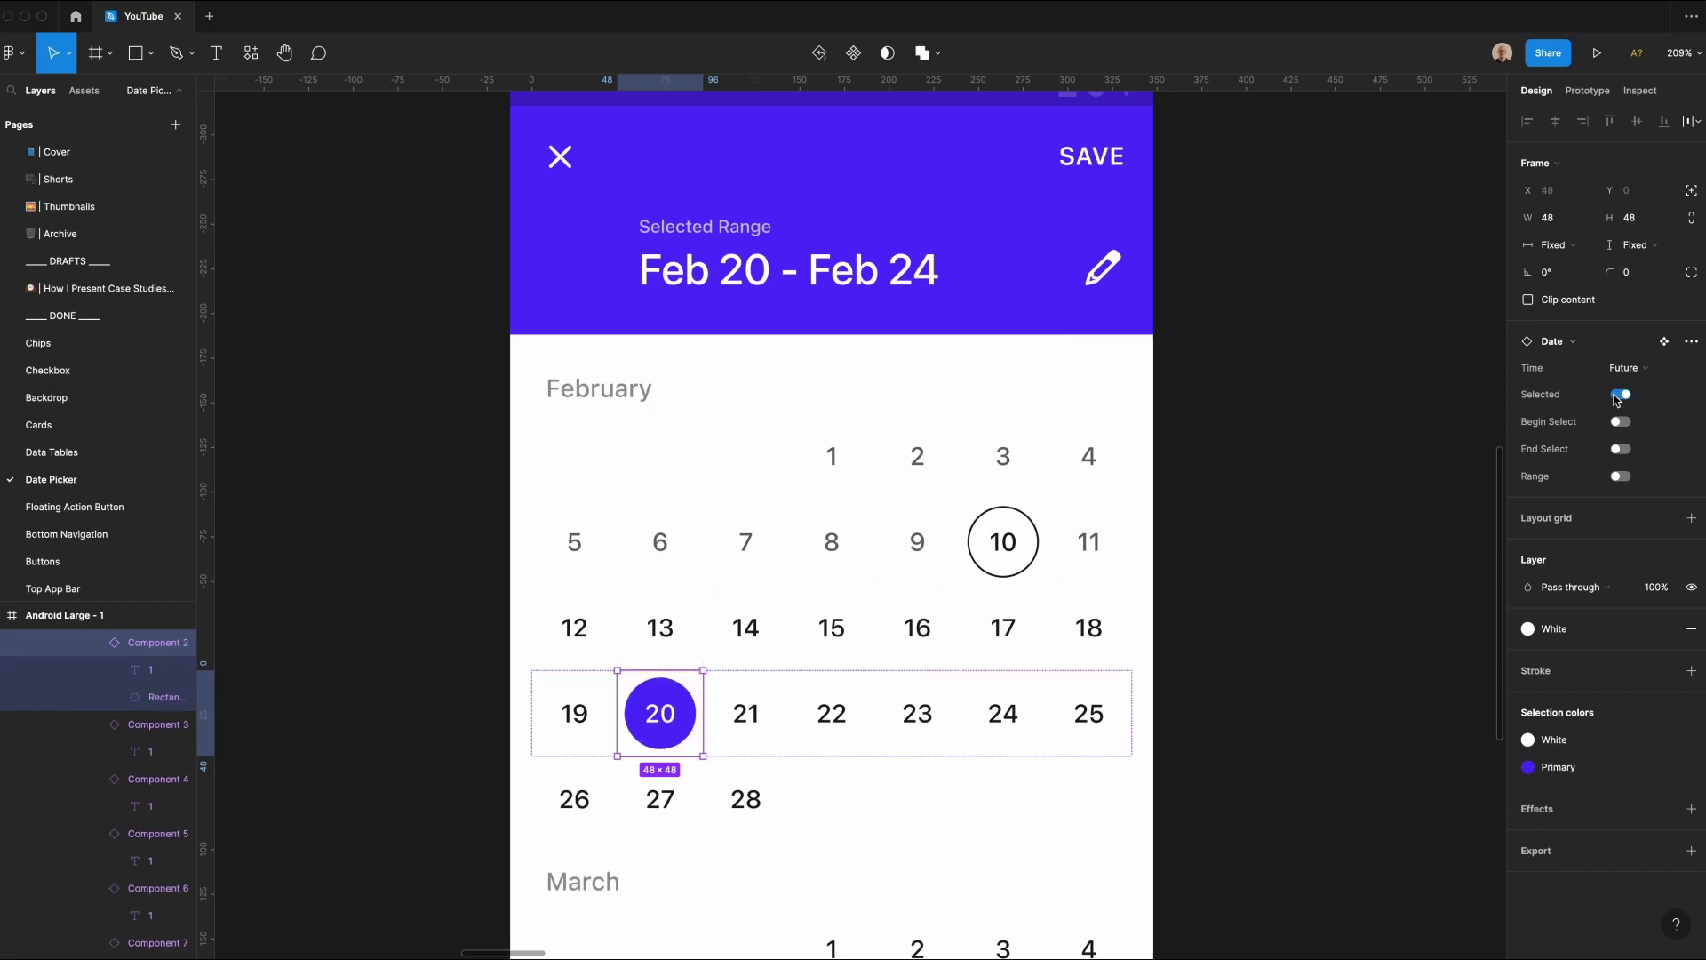
{"action": "left_click", "coordinate": [1617, 396]}
{"action": "left_click", "coordinate": [1619, 420]}
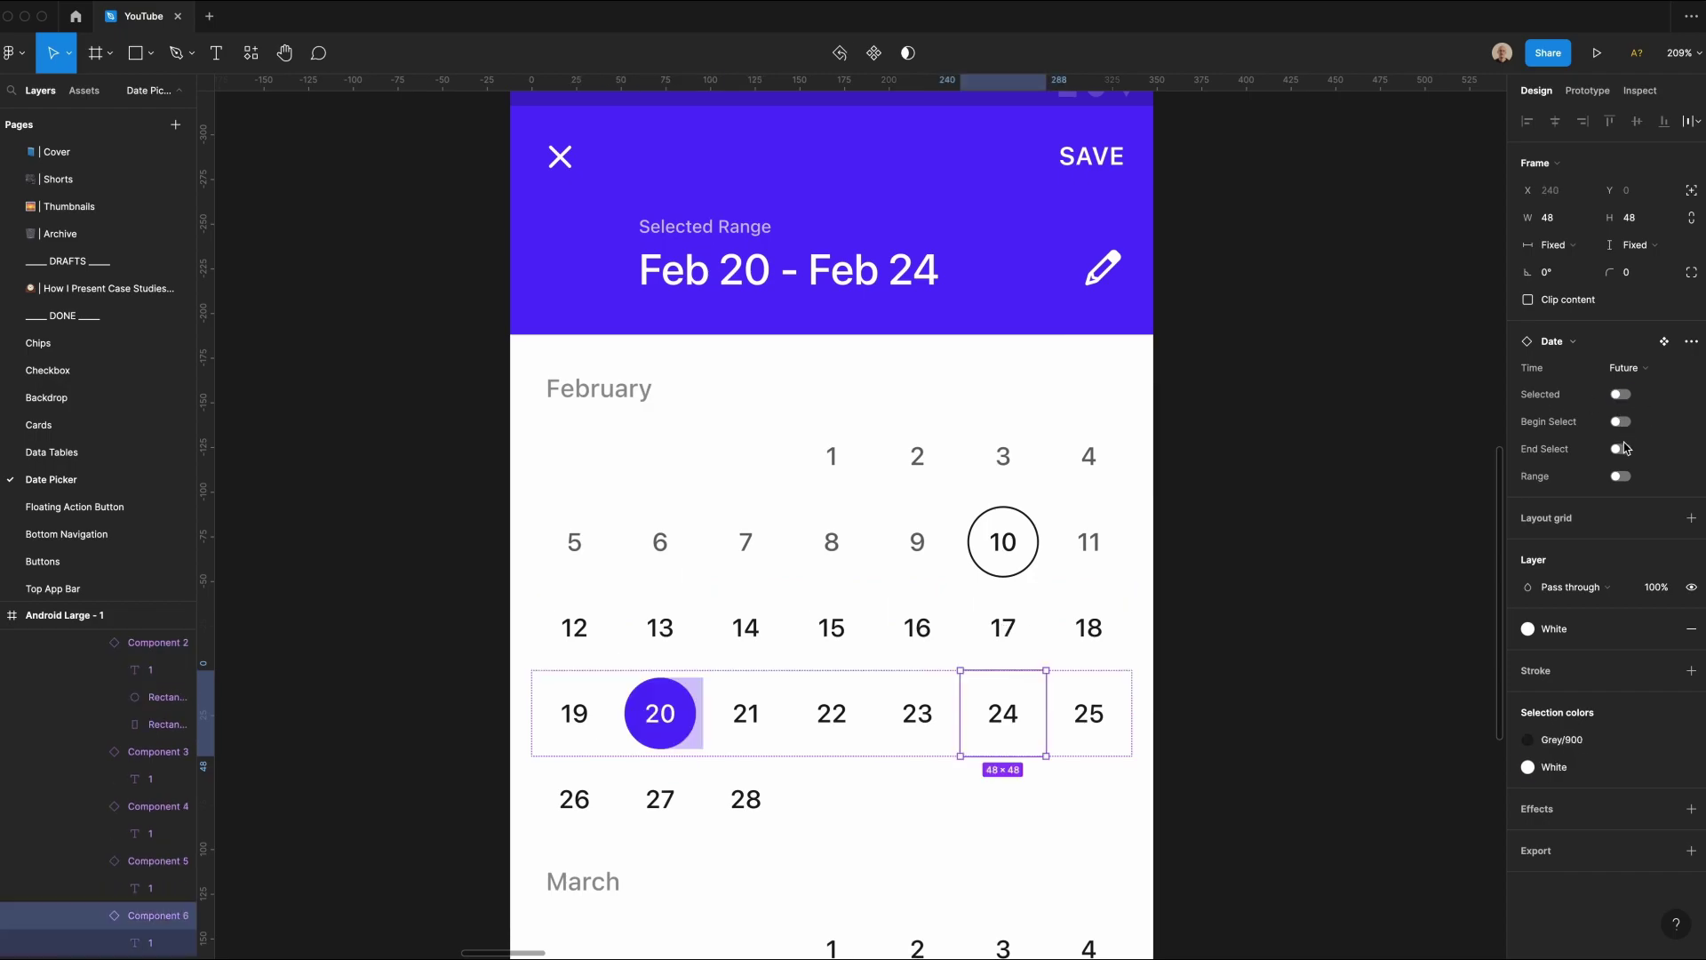
{"action": "left_click", "coordinate": [1625, 449]}
{"action": "left_click", "coordinate": [782, 727]}
{"action": "left_click", "coordinate": [830, 713], "text": "shift"}
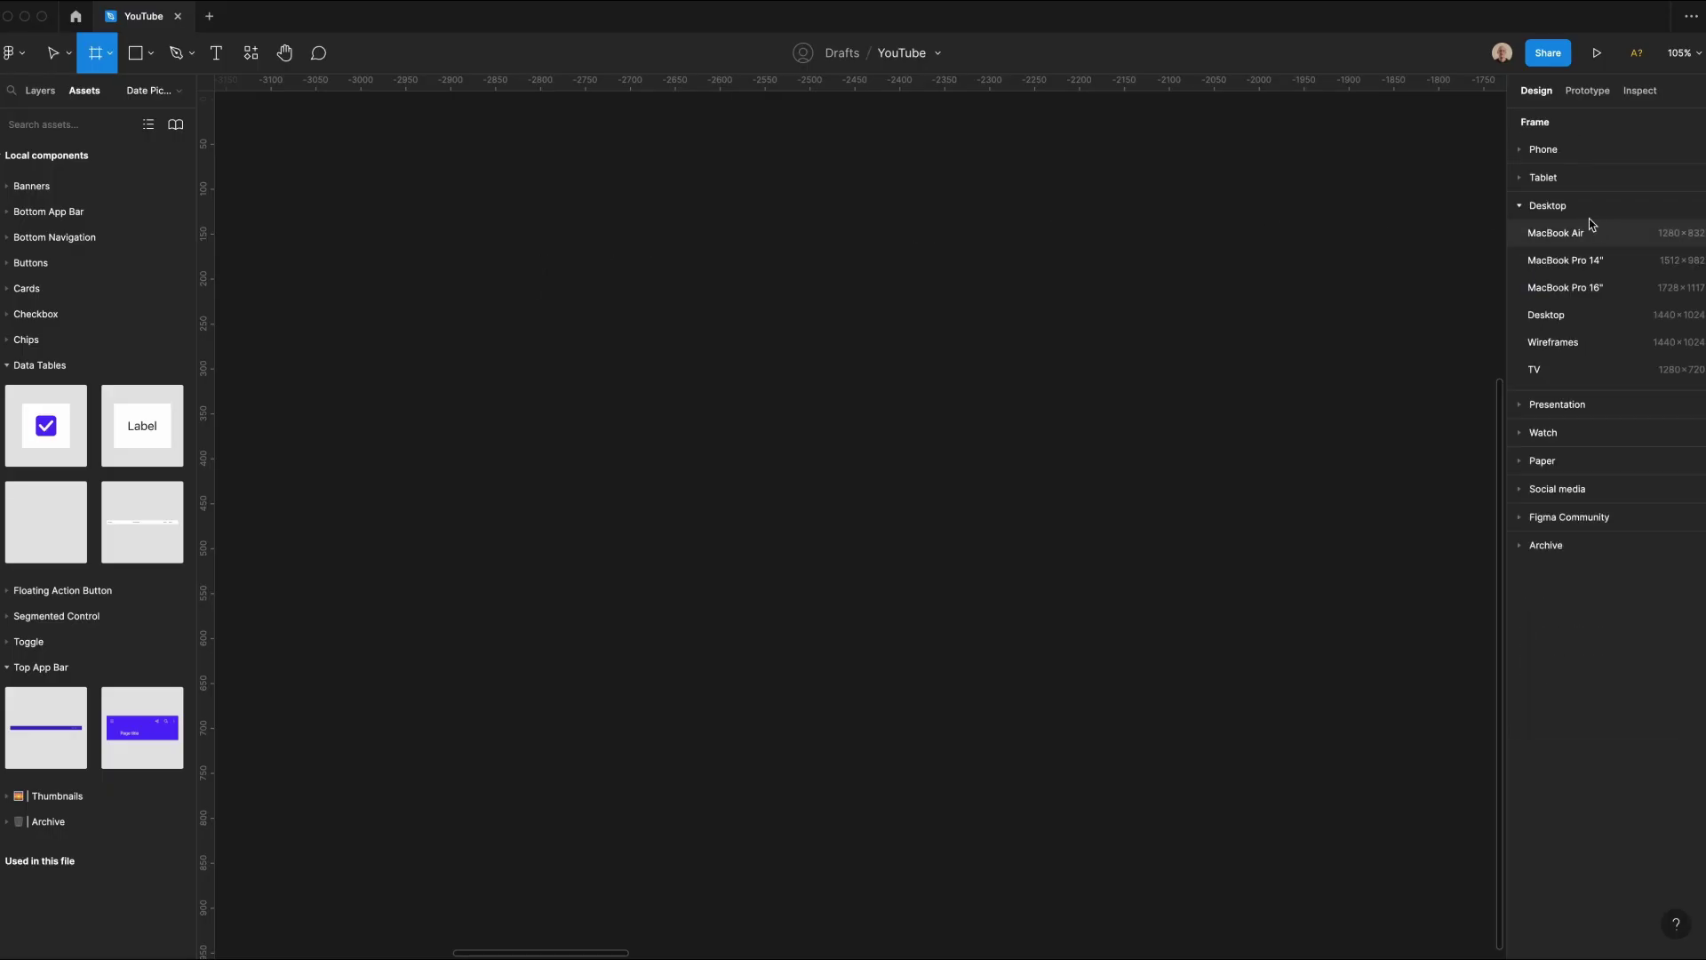
Step: Create a phone frame from the Android Large preset on the empty canvas
{"action": "left_click", "coordinate": [1531, 149]}
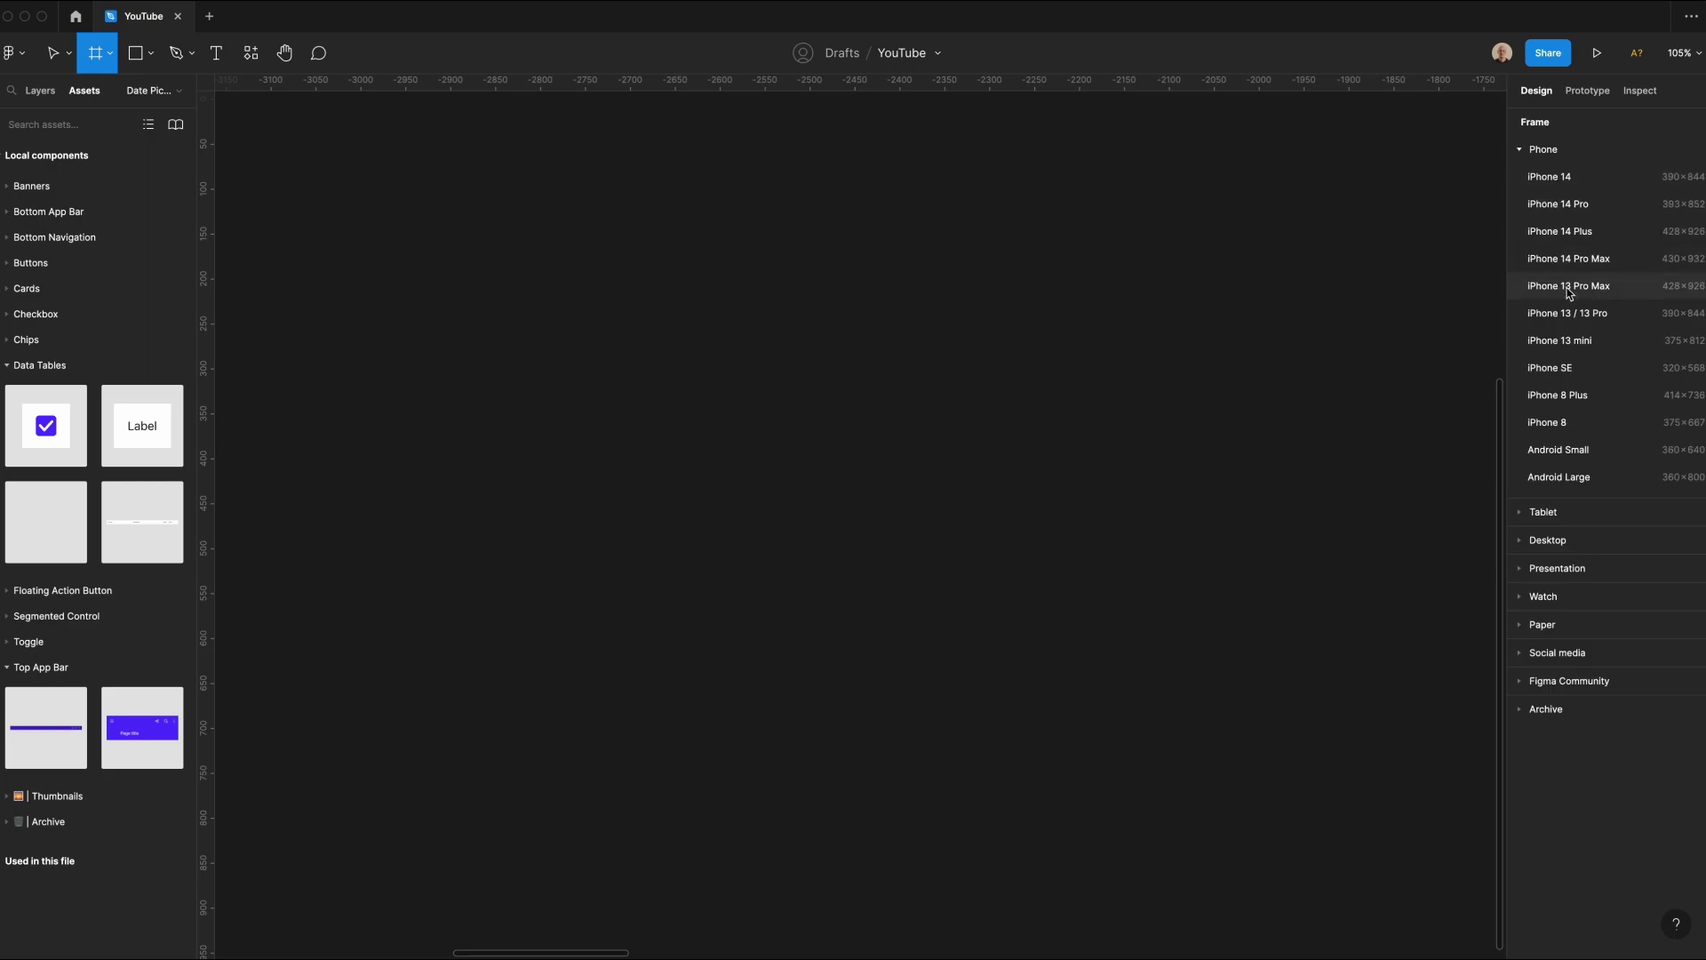
{"action": "left_click", "coordinate": [1578, 476]}
{"action": "left_click", "coordinate": [610, 312]}
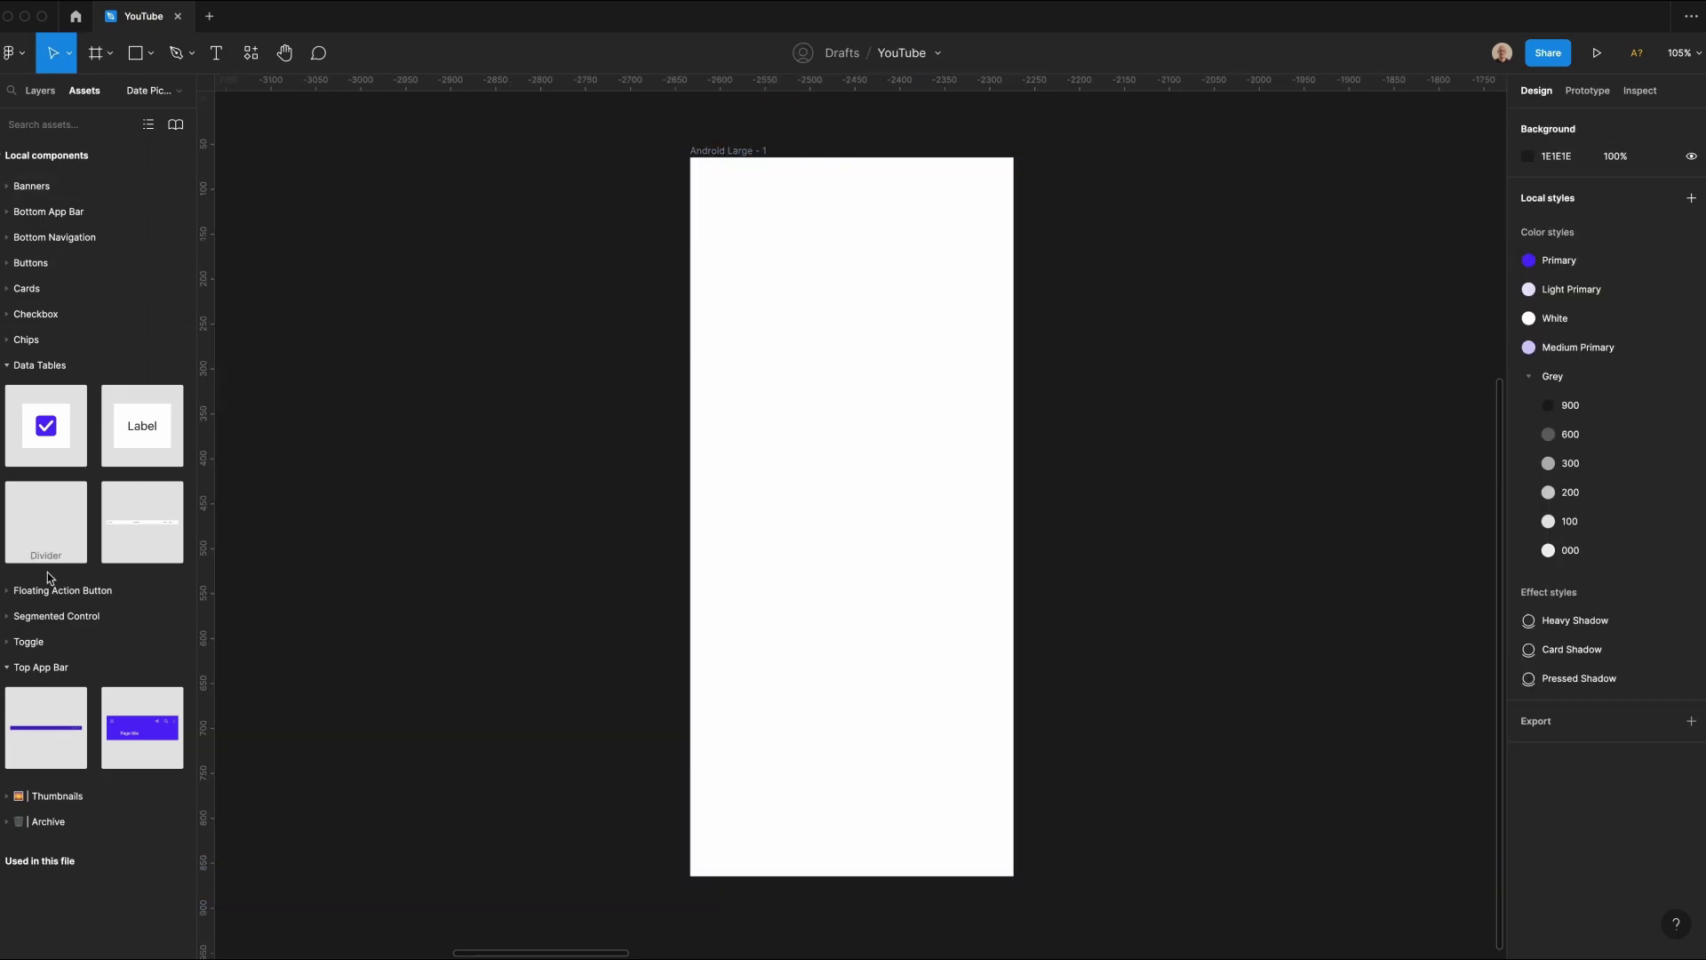
Step: Place the Android Bar component in the new frame and align it to the frame's top edge
{"action": "left_click_drag", "start_coordinate": [41, 716], "coordinate": [840, 197]}
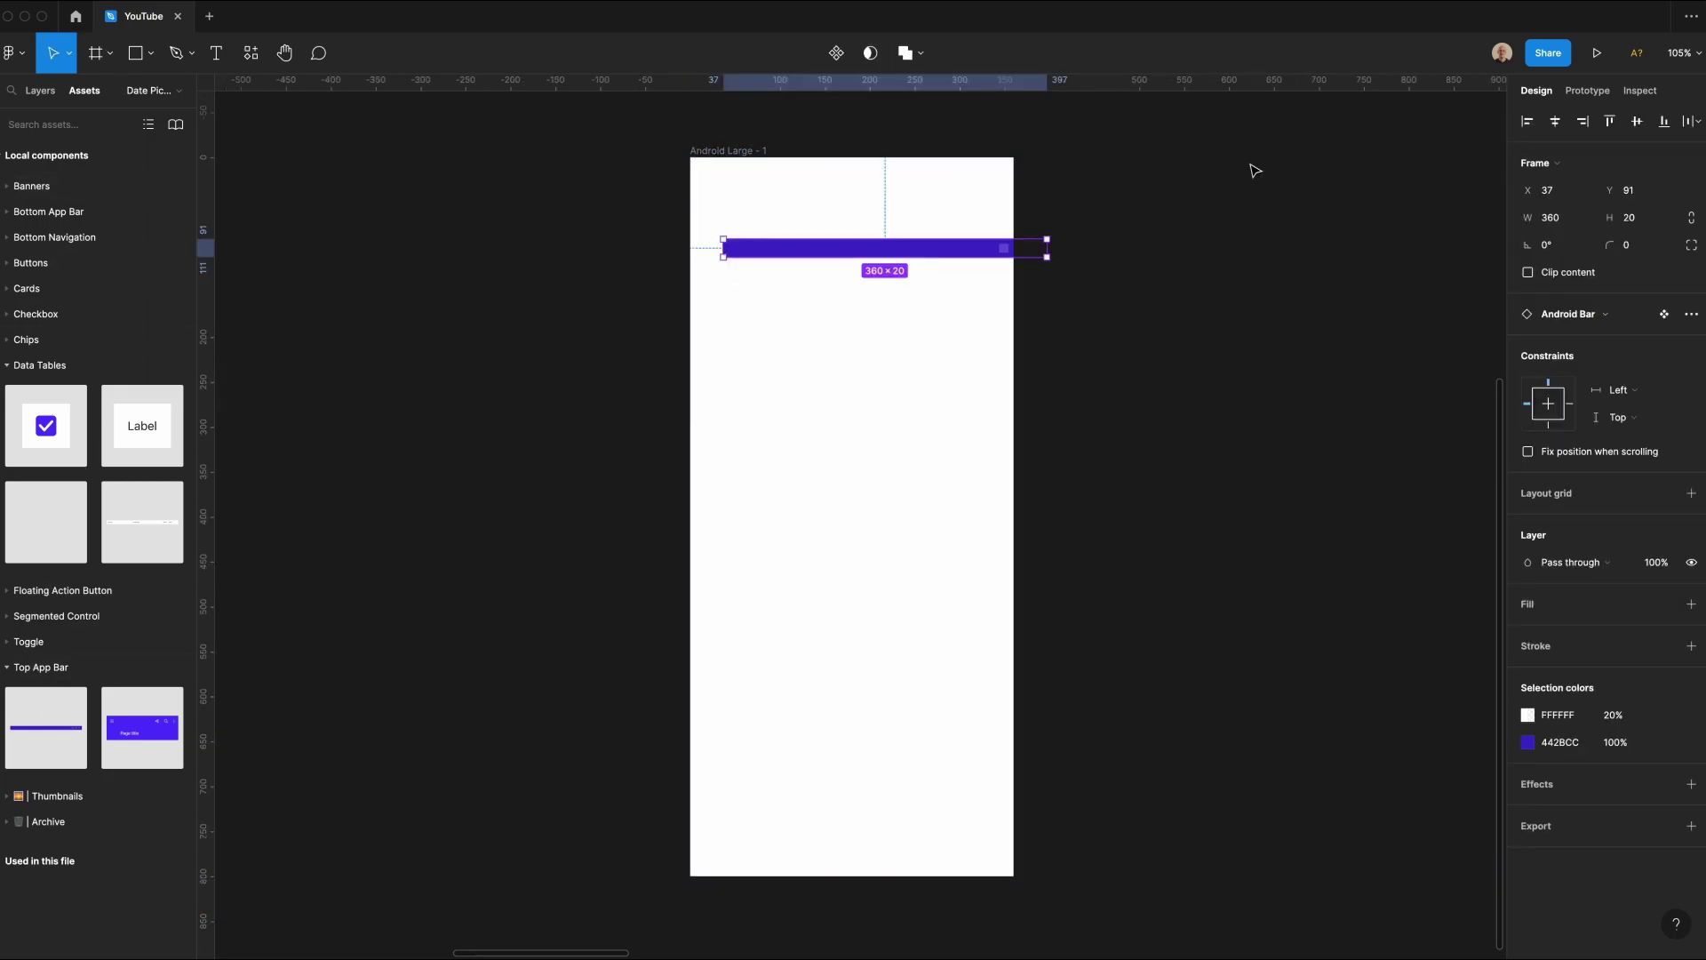
{"action": "left_click", "coordinate": [1607, 121]}
{"action": "left_click", "coordinate": [1214, 231]}
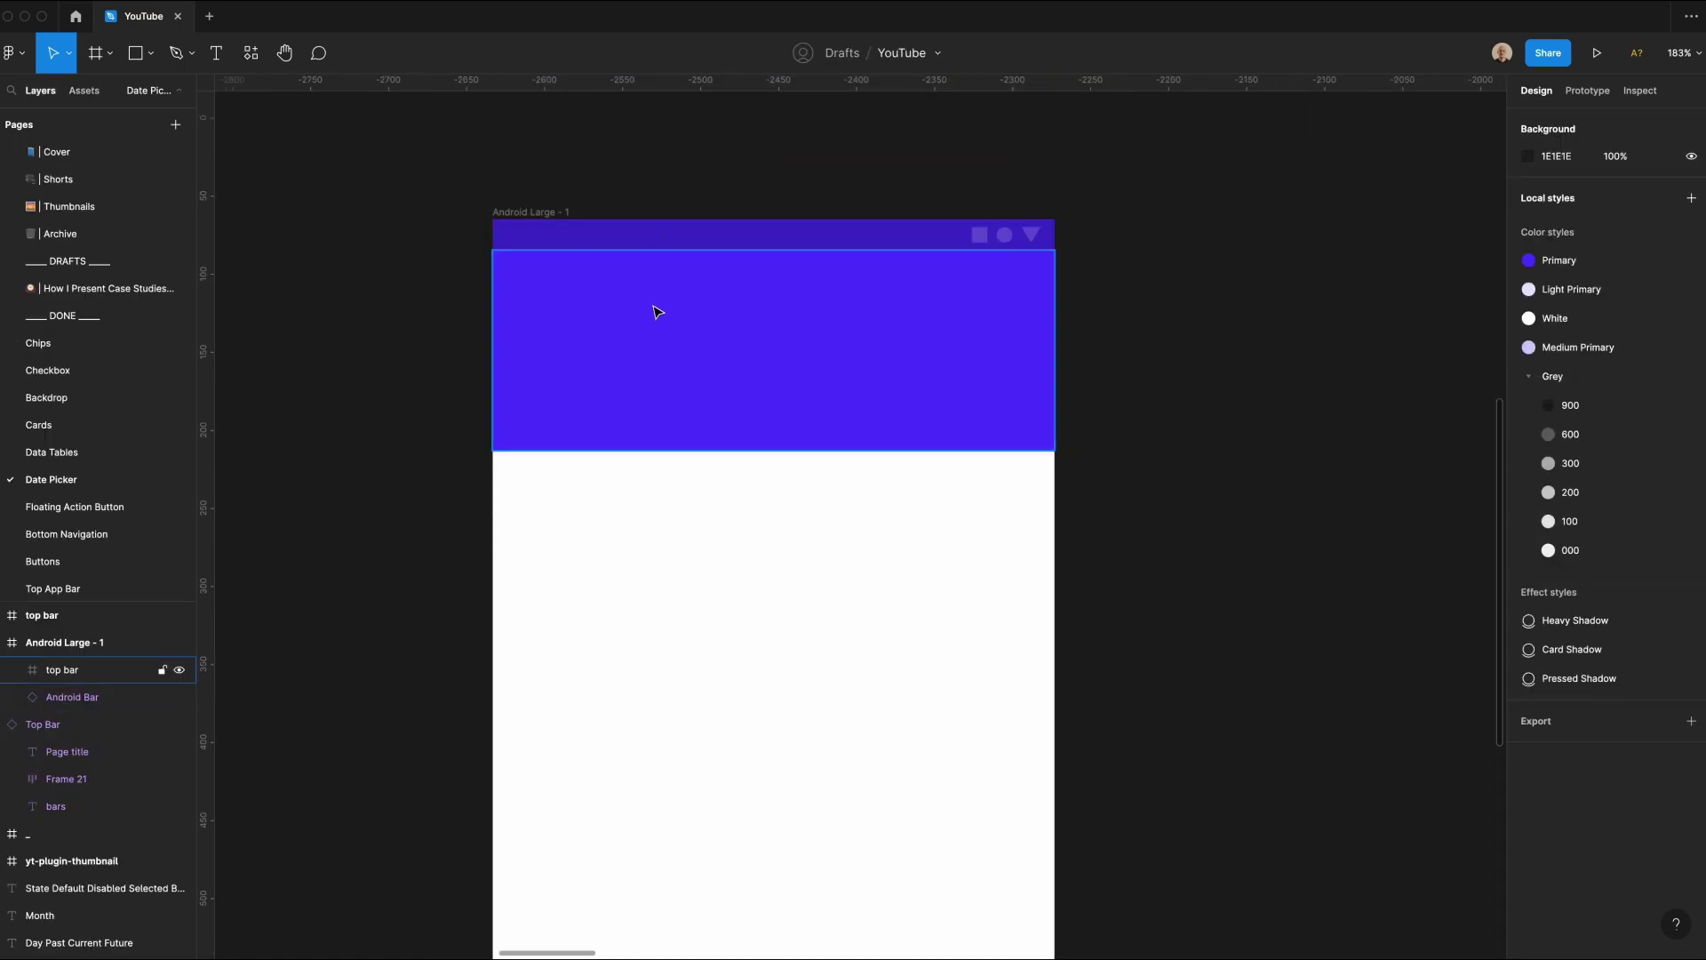
Step: Add a white "close" icon as a text layer in the purple top bar, using Font Awesome 6 Pro
{"action": "left_click", "coordinate": [656, 312]}
{"action": "key", "text": "t"}
{"action": "left_click", "coordinate": [649, 315]}
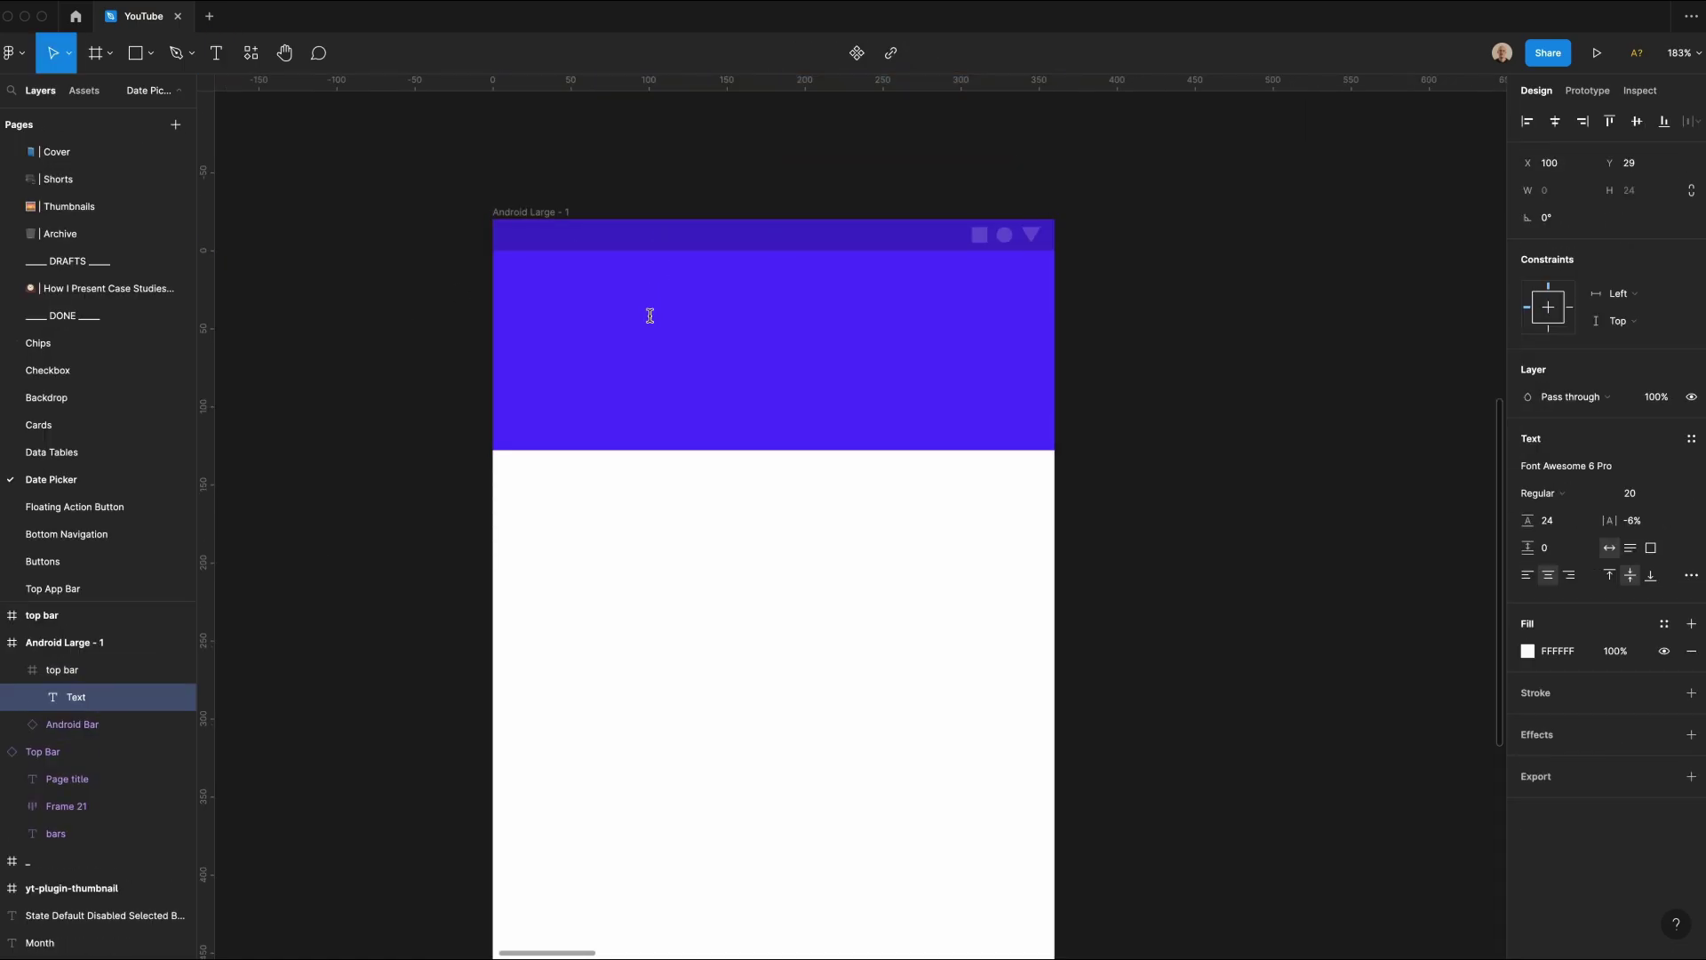
{"action": "type", "text": "close"}
{"action": "key", "text": "Escape"}
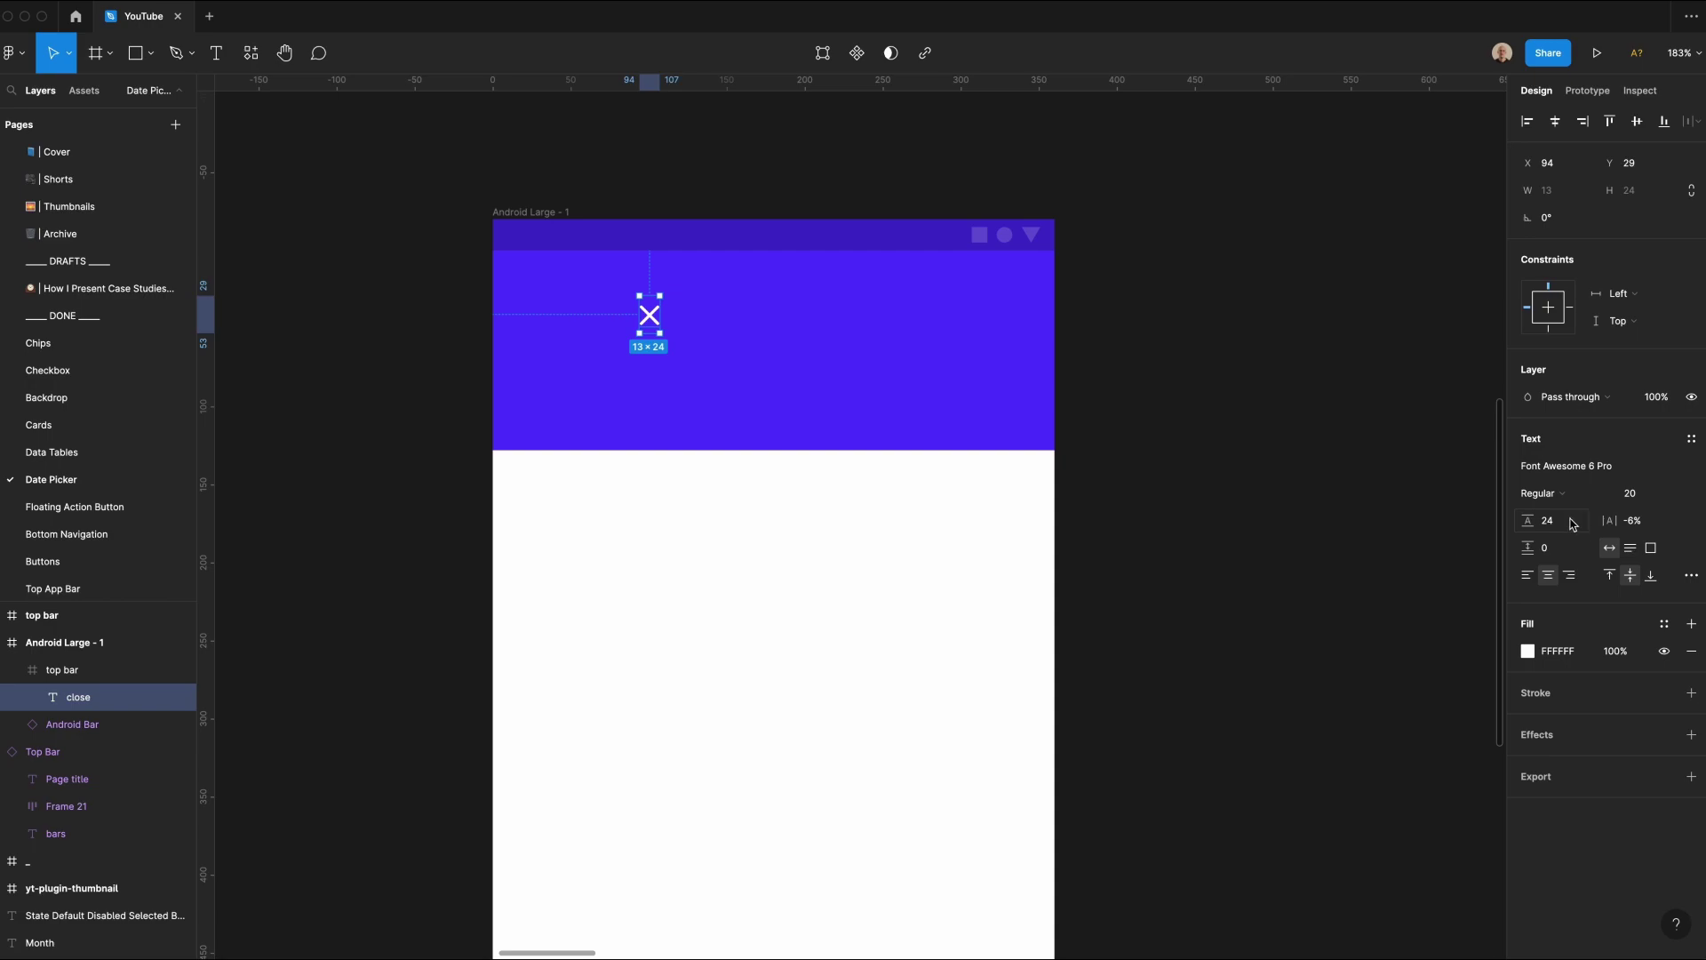
Step: Set the close icon's width to 24 and place it at X 16, Y 16 in the top bar
{"action": "left_click_drag", "start_coordinate": [659, 315], "coordinate": [676, 315]}
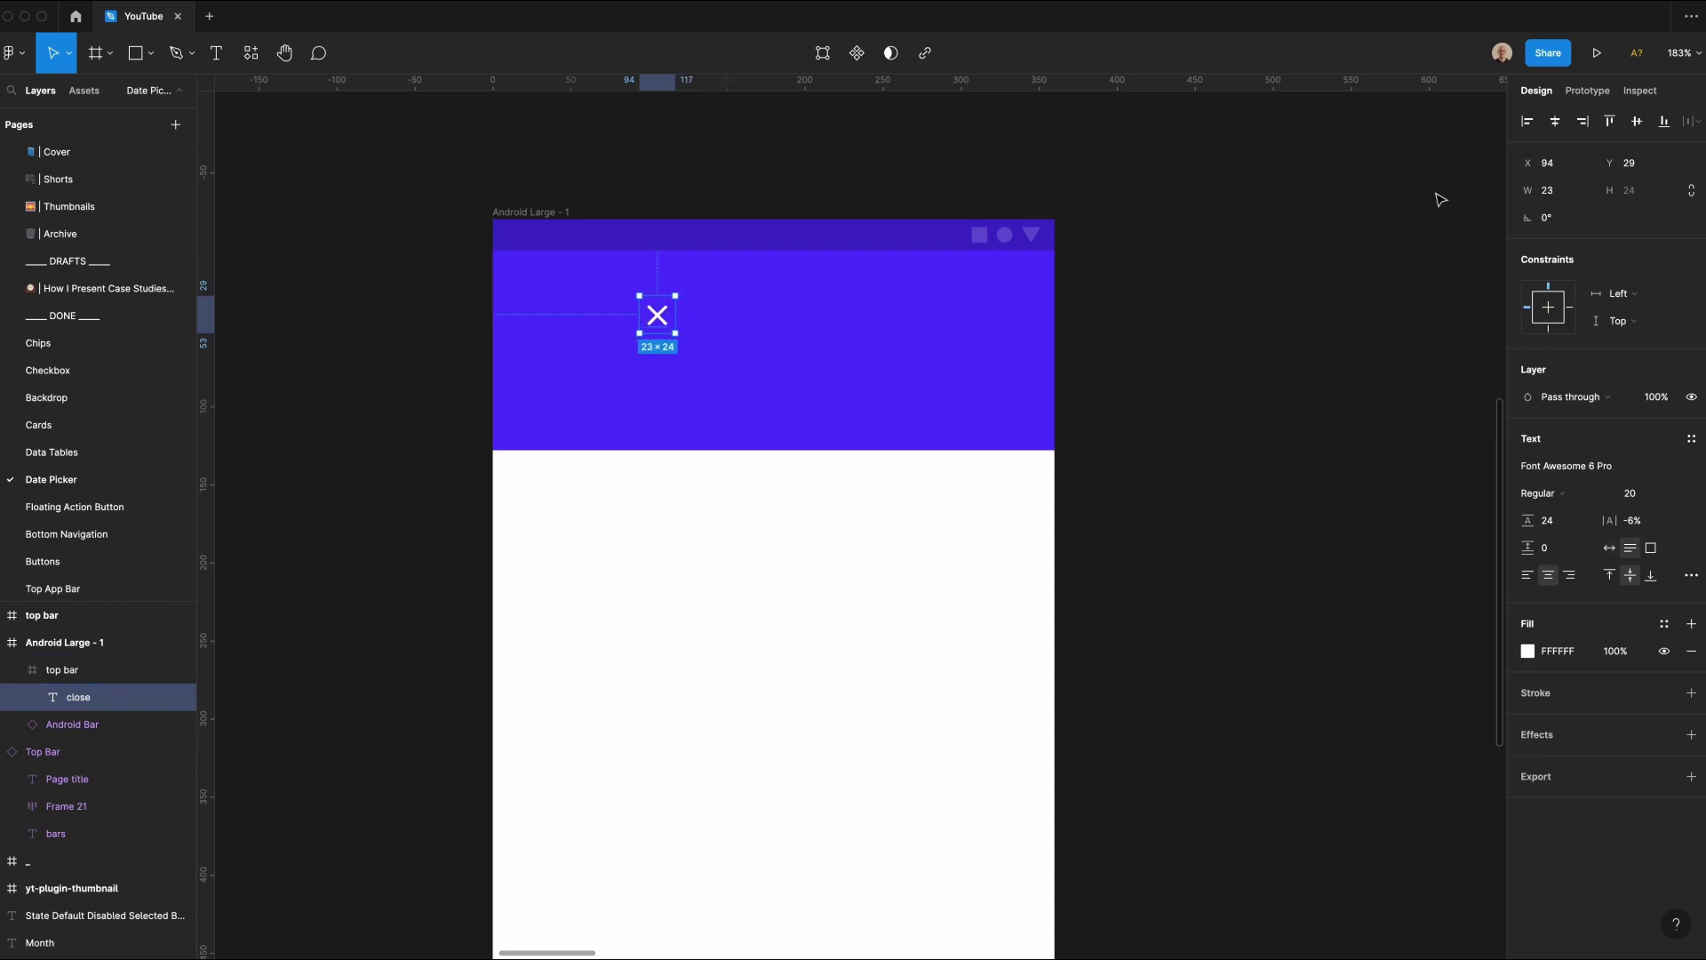
{"action": "left_click", "coordinate": [1556, 200]}
{"action": "type", "text": "24"}
{"action": "key", "text": "Return"}
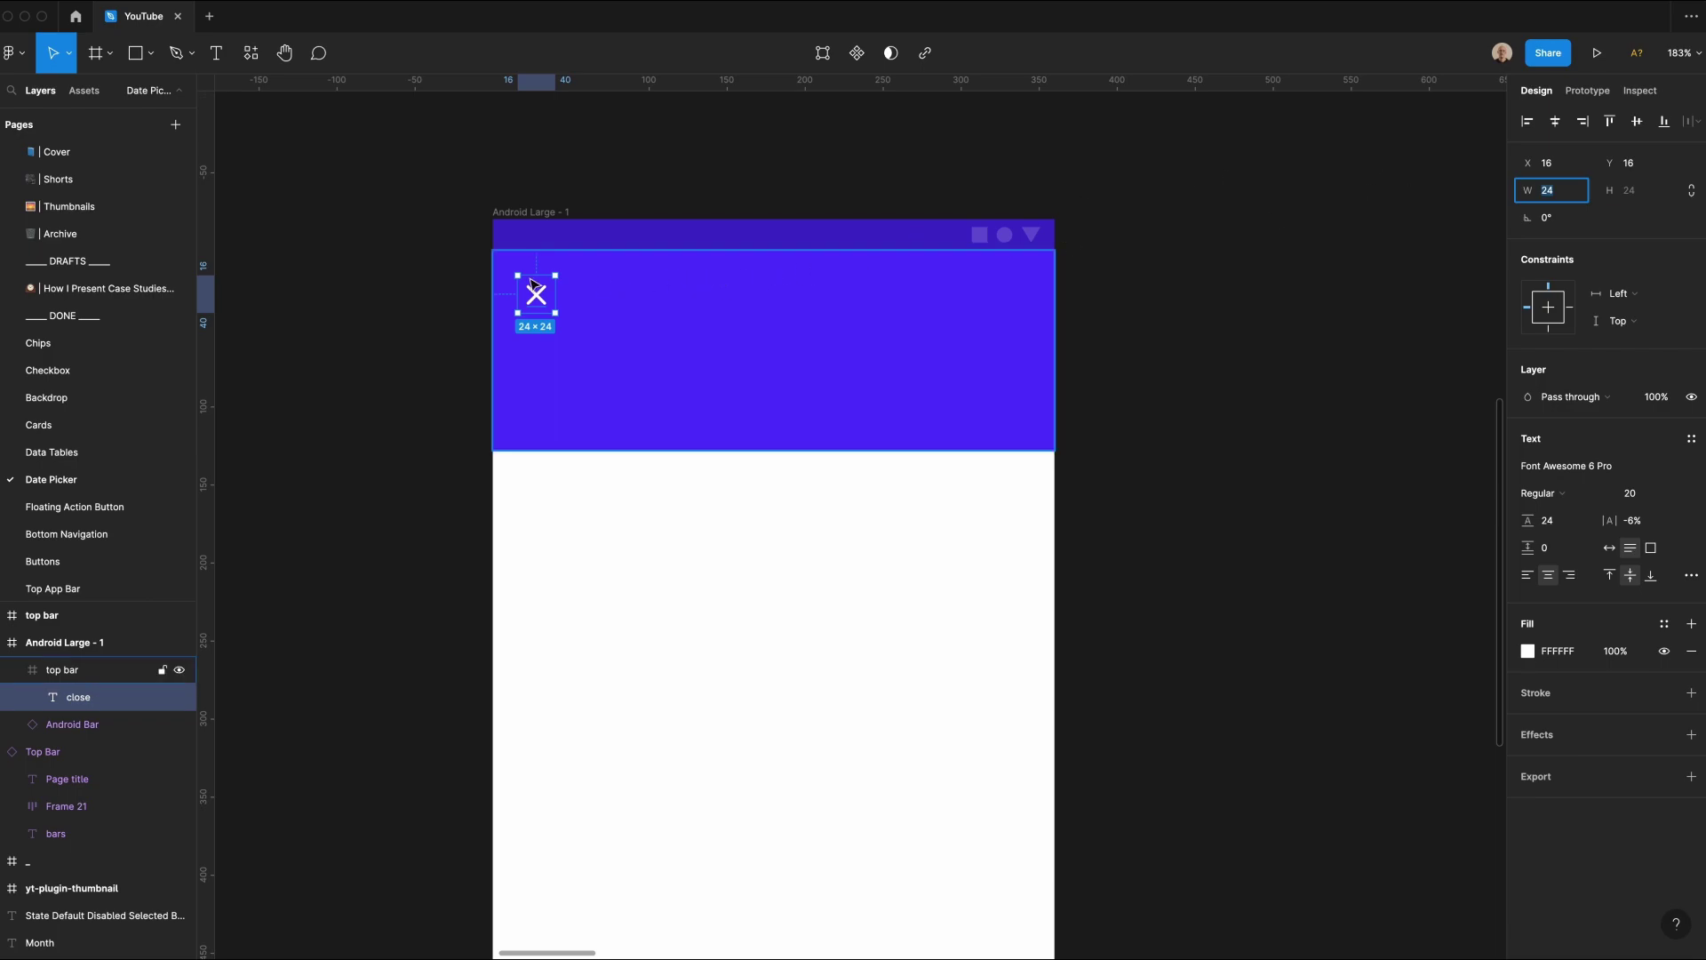
{"action": "left_click", "coordinate": [444, 326]}
Step: Add a "pencil" icon as a text layer in the lower right area of the purple top bar
{"action": "left_click", "coordinate": [531, 310]}
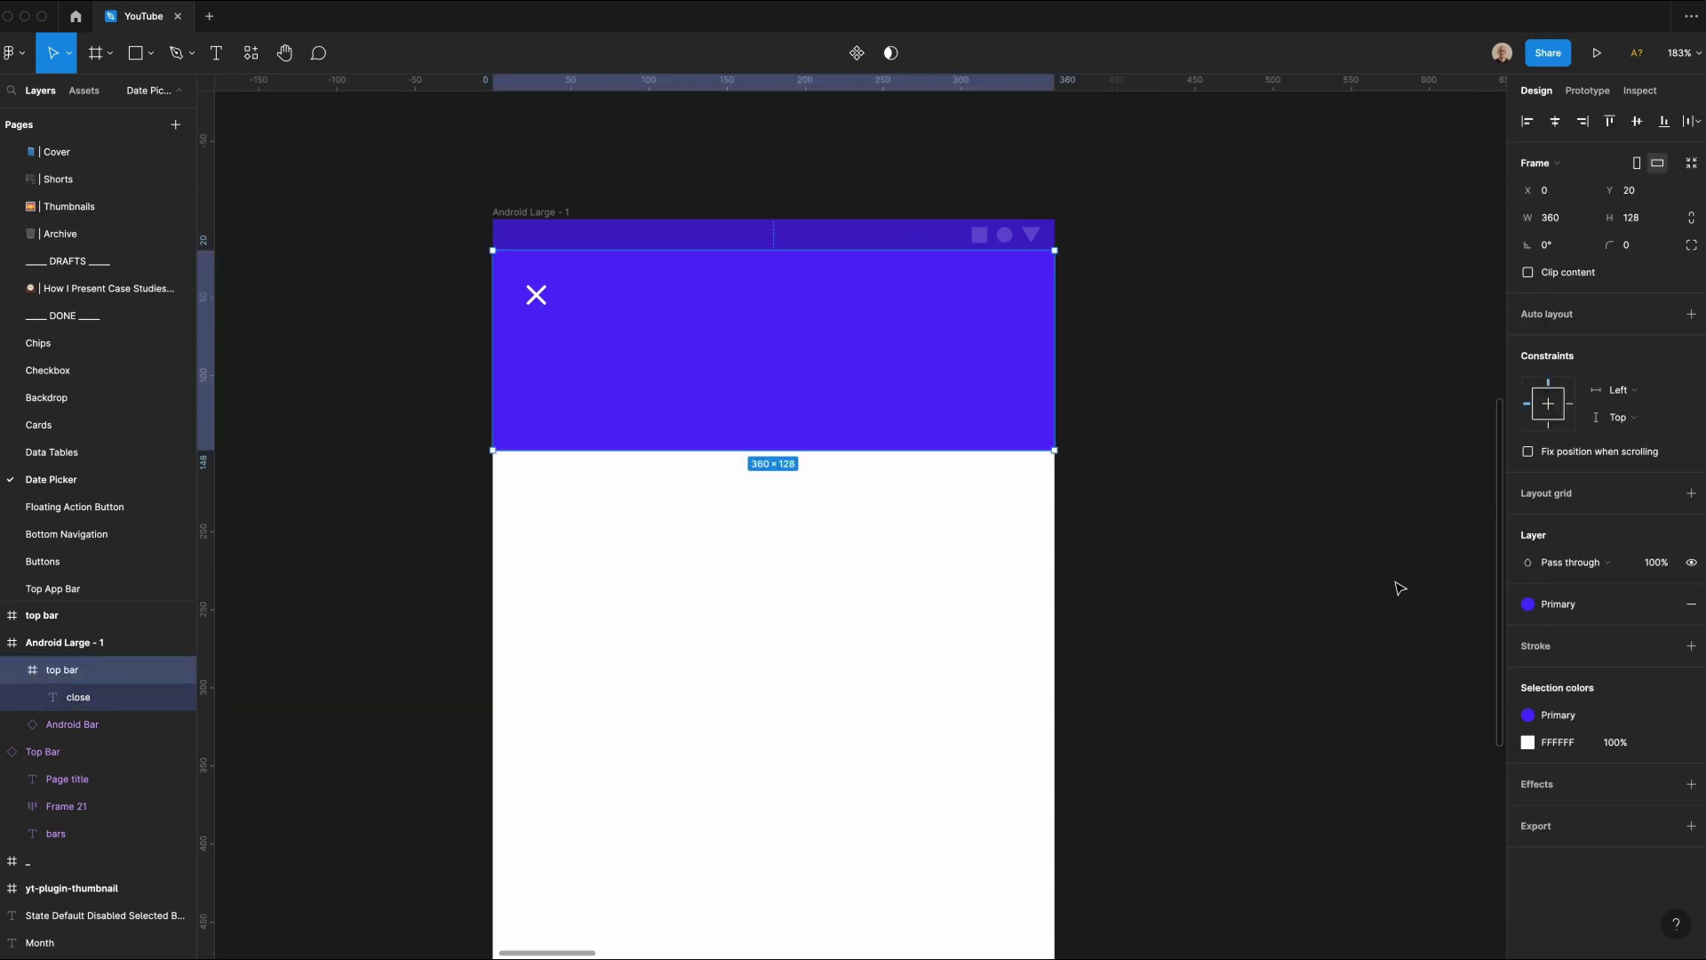
{"action": "key", "text": "t"}
{"action": "left_click", "coordinate": [939, 397]}
{"action": "type", "text": "pencil"}
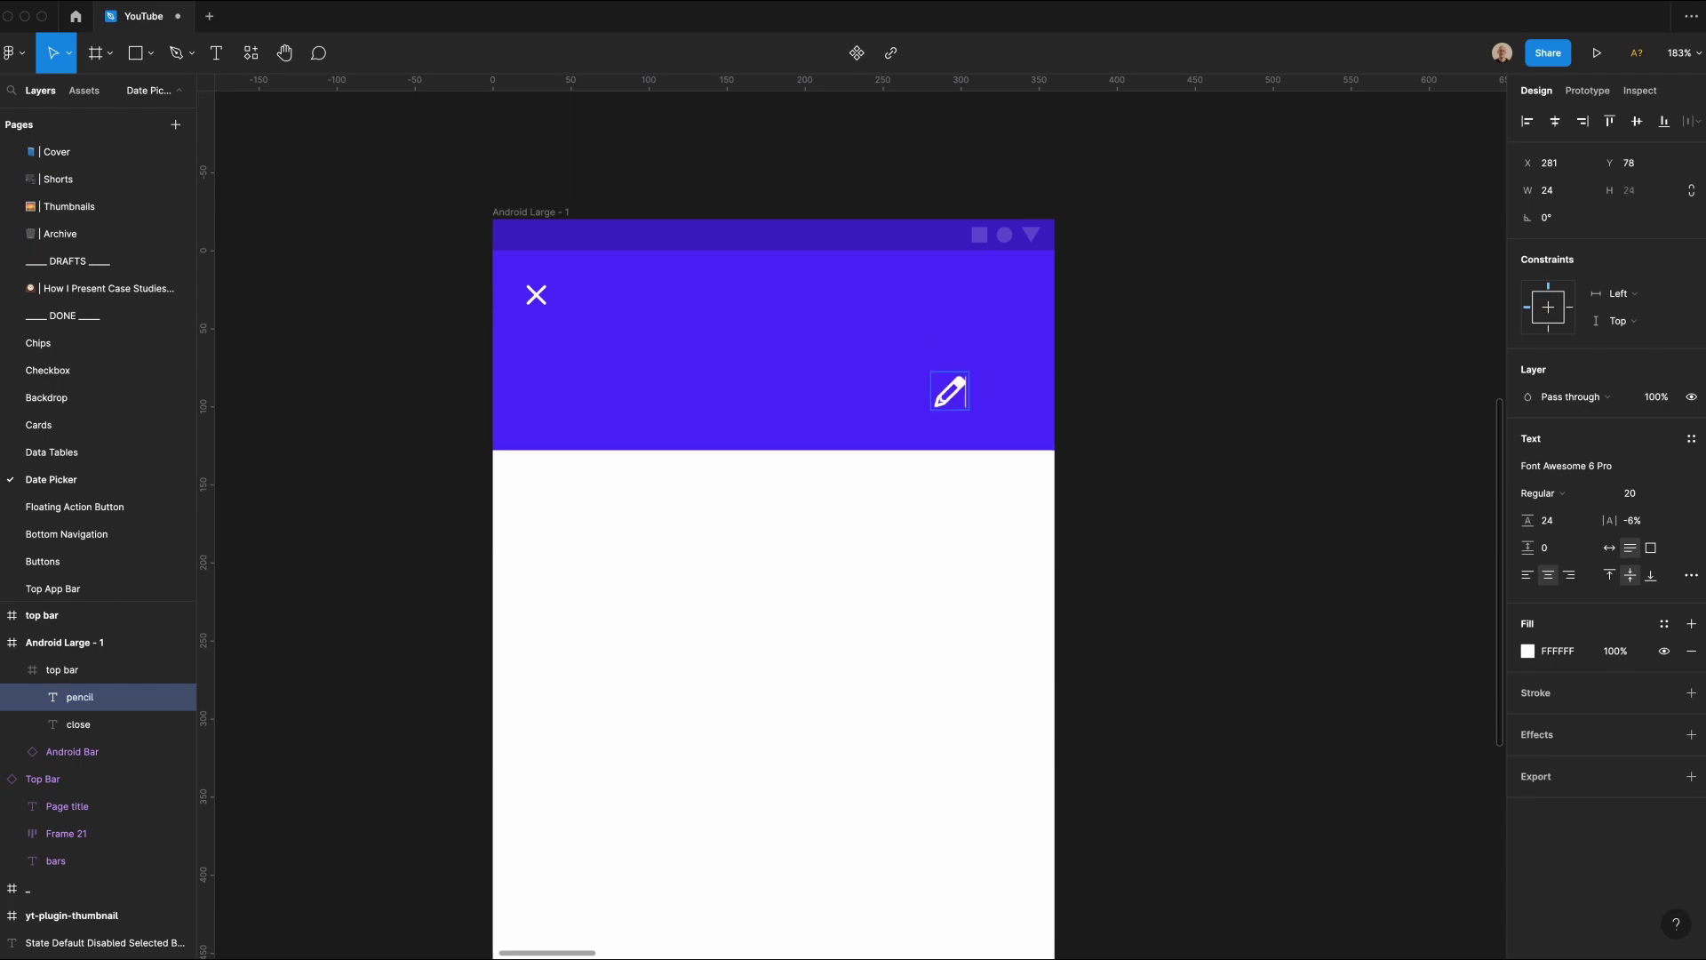
{"action": "key", "text": "Escape"}
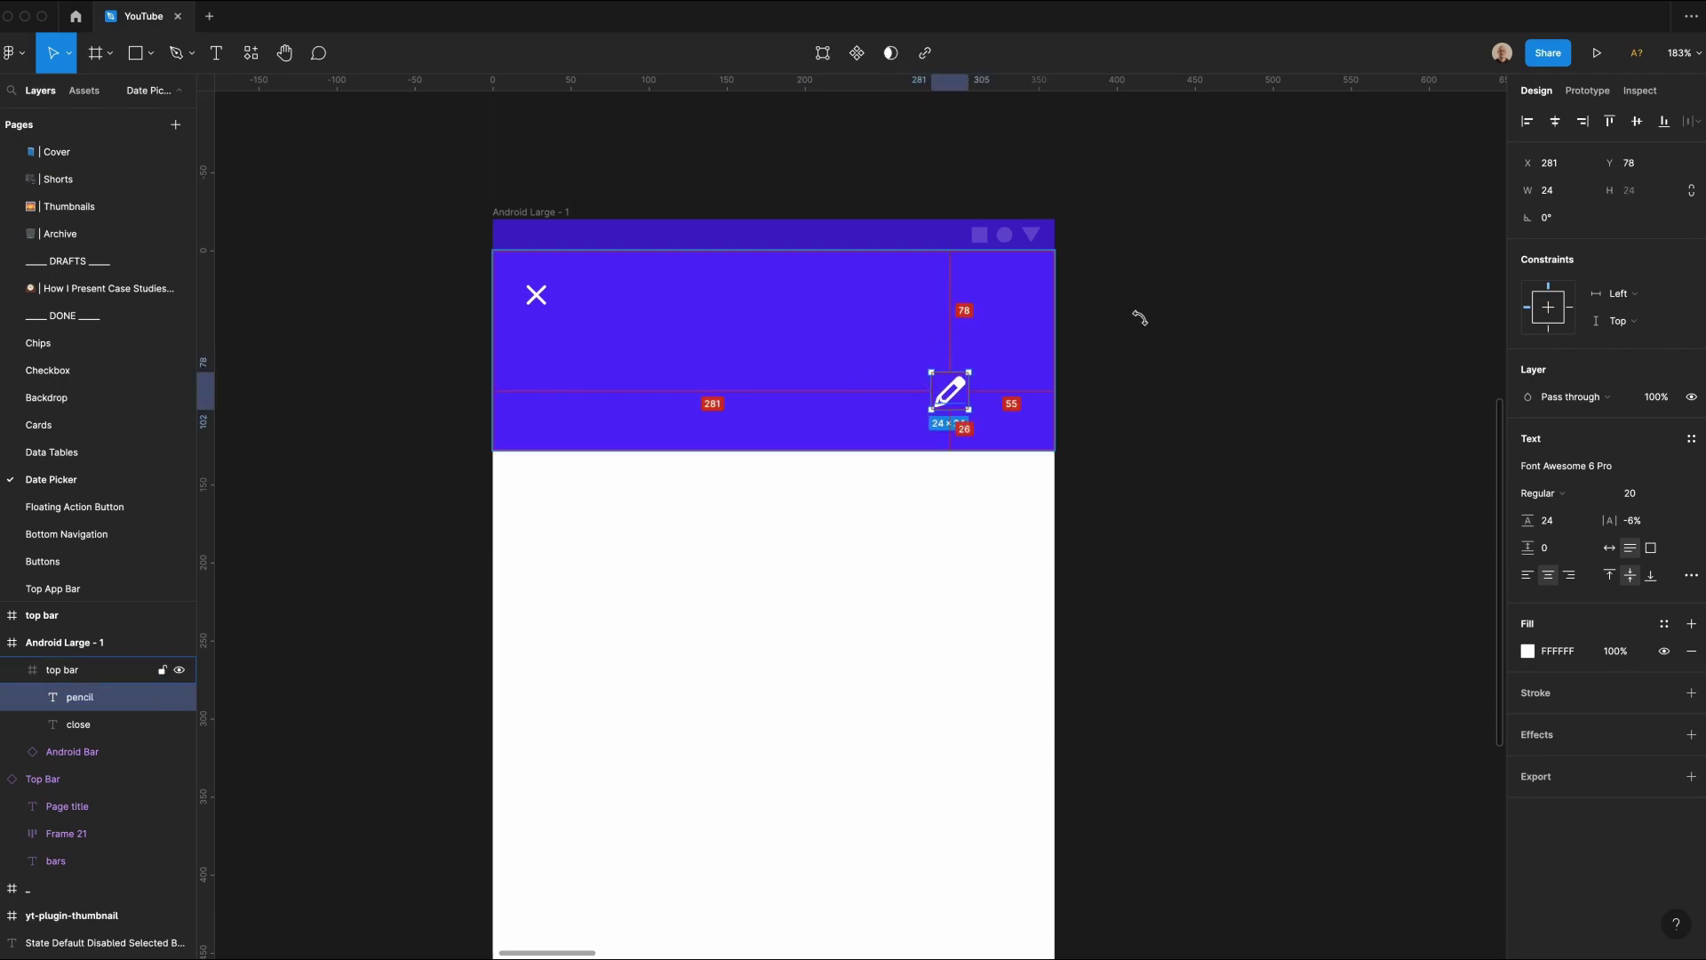
Step: Align the pencil icon to the top bar's right edge and inset it by 16 px
{"action": "left_click", "coordinate": [1583, 121]}
{"action": "key", "text": "shift+Left"}
{"action": "key", "text": "shift+Left"}
{"action": "key", "text": "Right"}
{"action": "key", "text": "Right"}
{"action": "key", "text": "Right"}
{"action": "key", "text": "Right"}
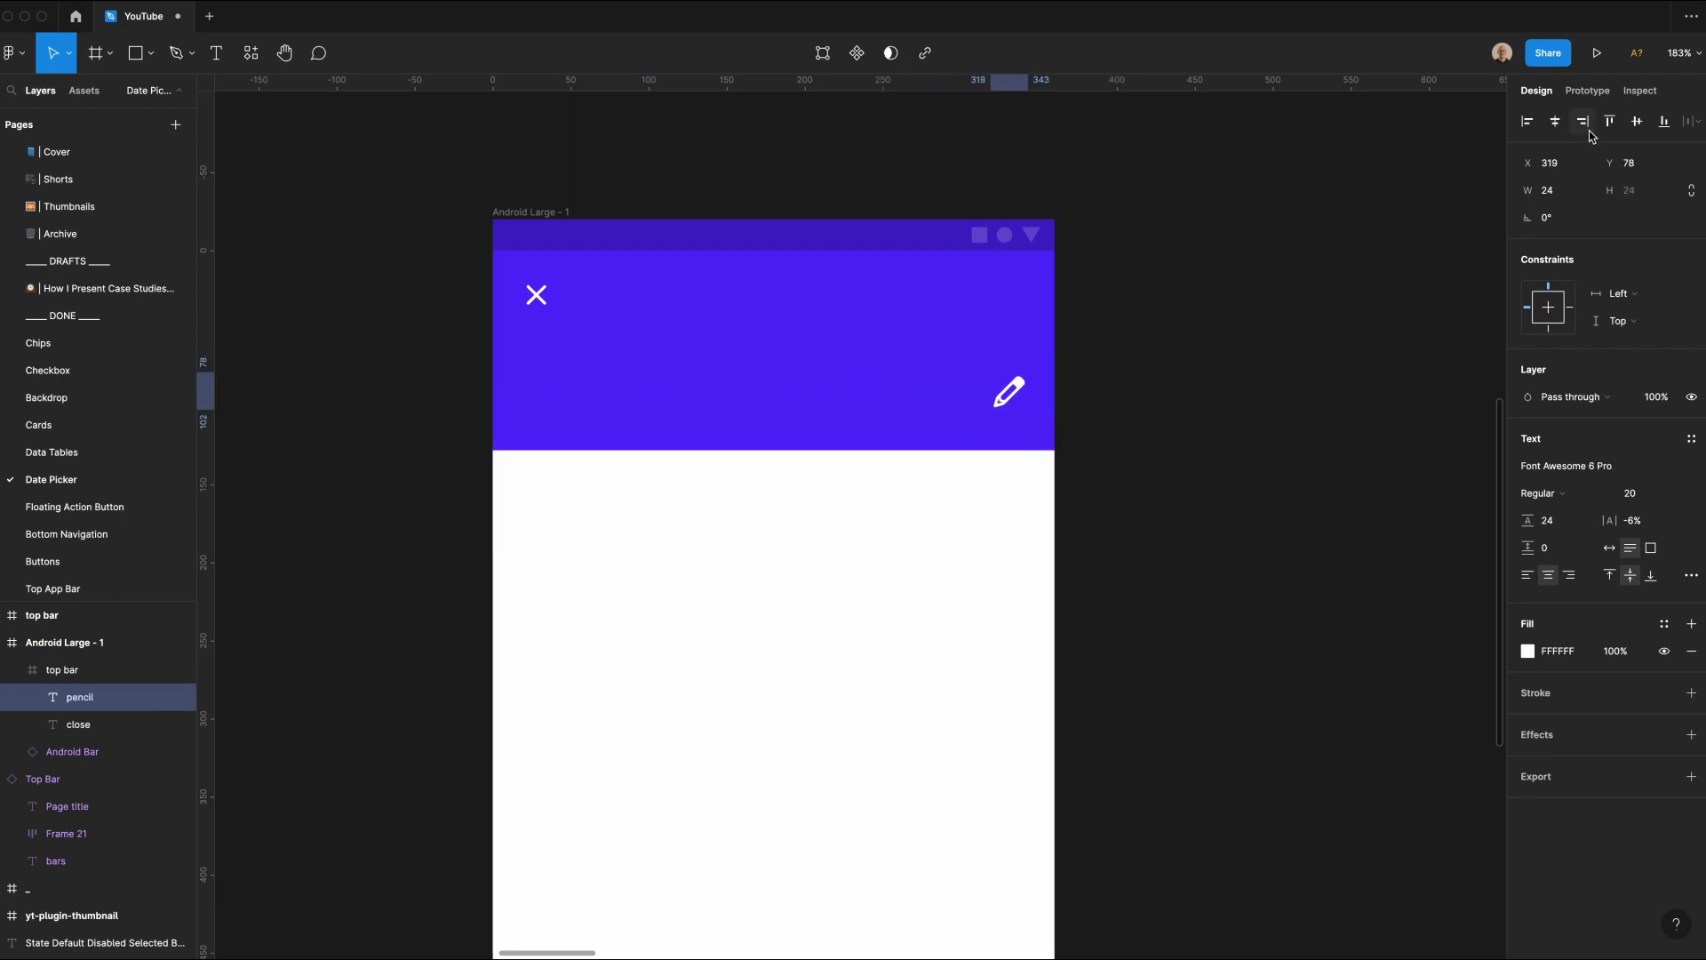
Step: Duplicate the close icon to its right and set the copy's font to SF Pro at size 14
{"action": "left_click_drag", "start_coordinate": [549, 301], "coordinate": [729, 298]}
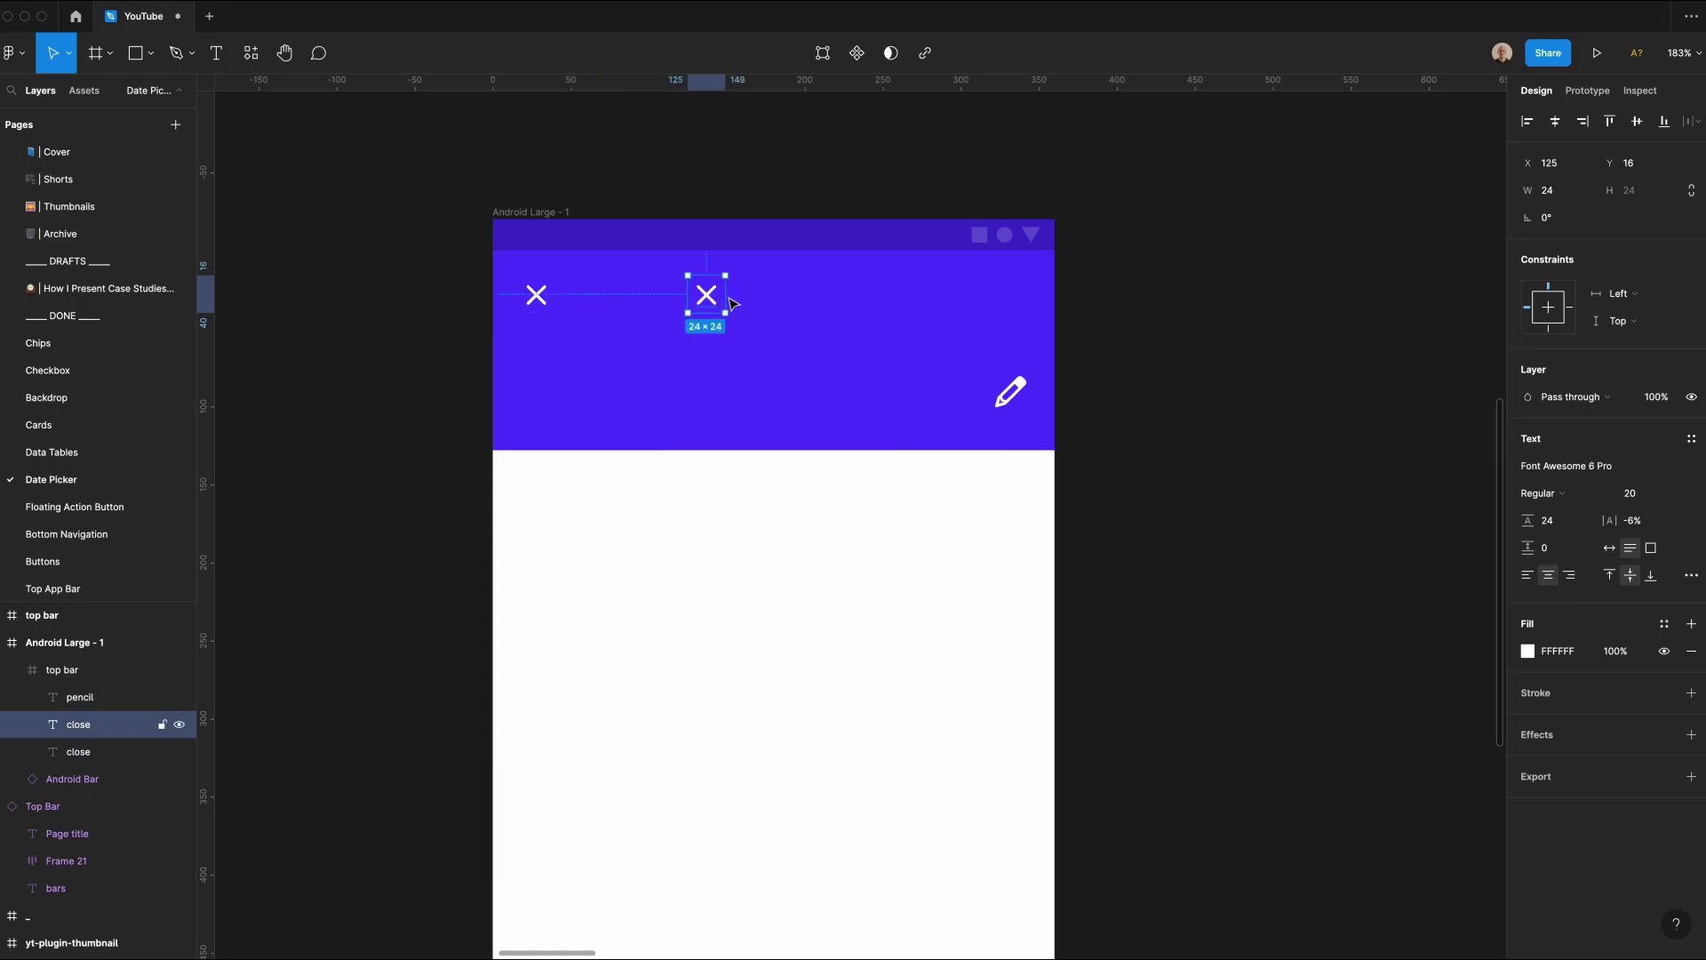
{"action": "left_click", "coordinate": [1530, 465]}
{"action": "type", "text": "sF pro"}
{"action": "key", "text": "Return"}
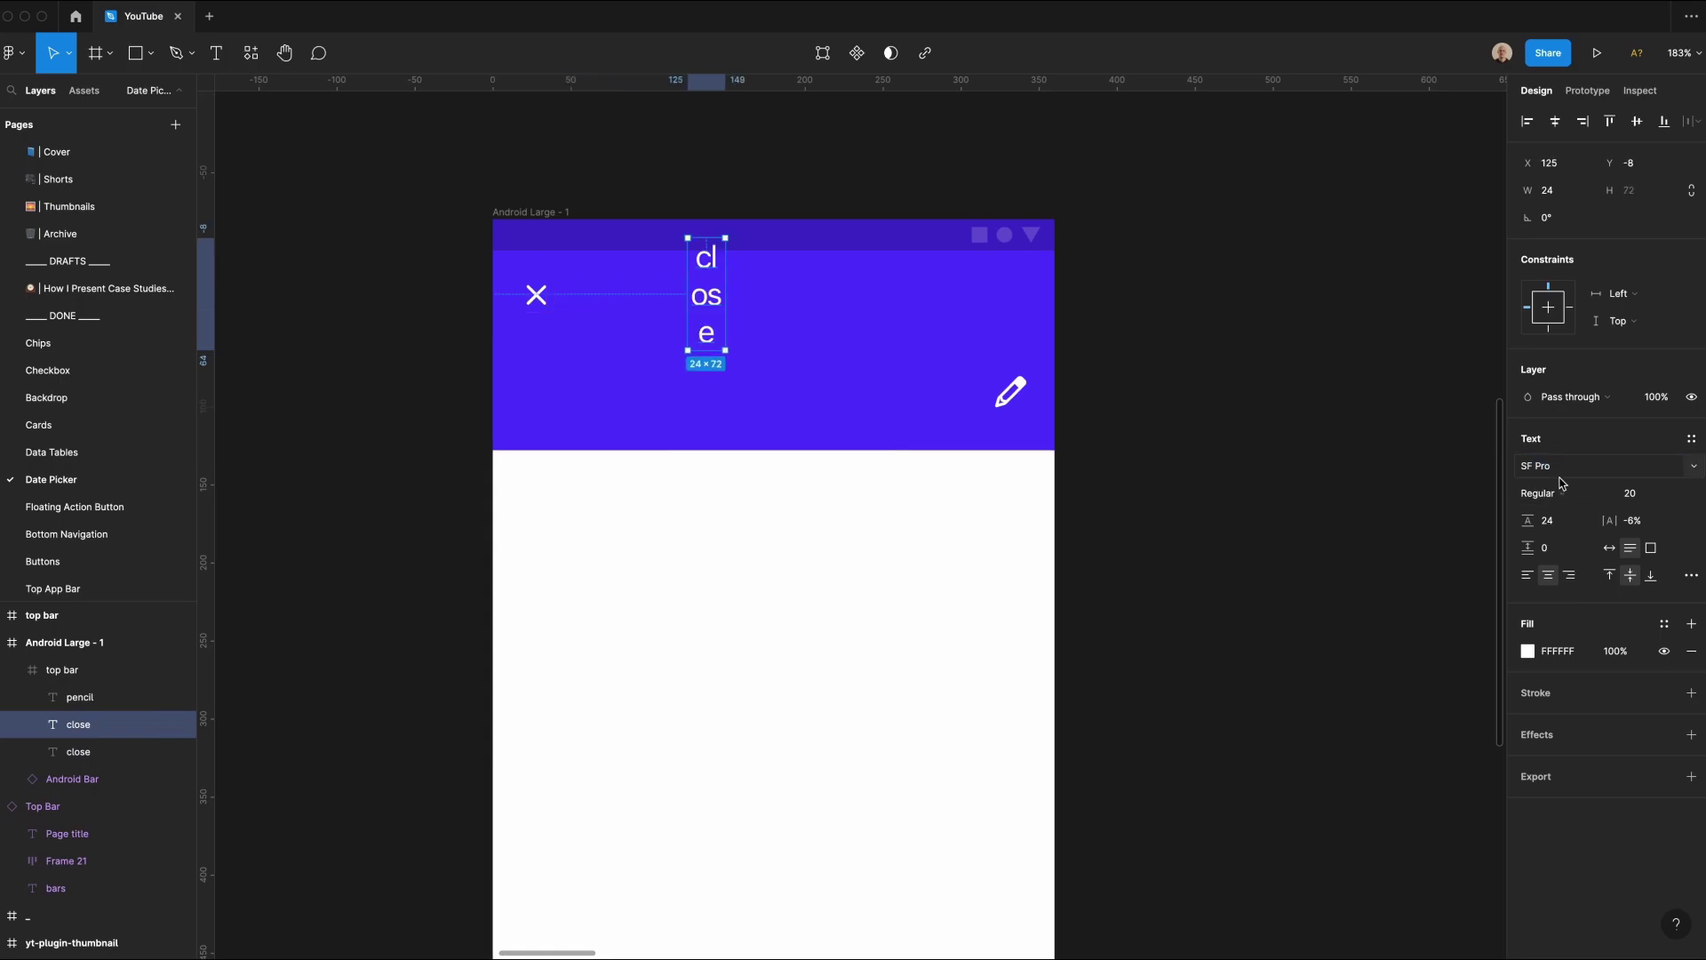
{"action": "left_click", "coordinate": [1648, 489]}
{"action": "type", "text": "14"}
{"action": "key", "text": "Return"}
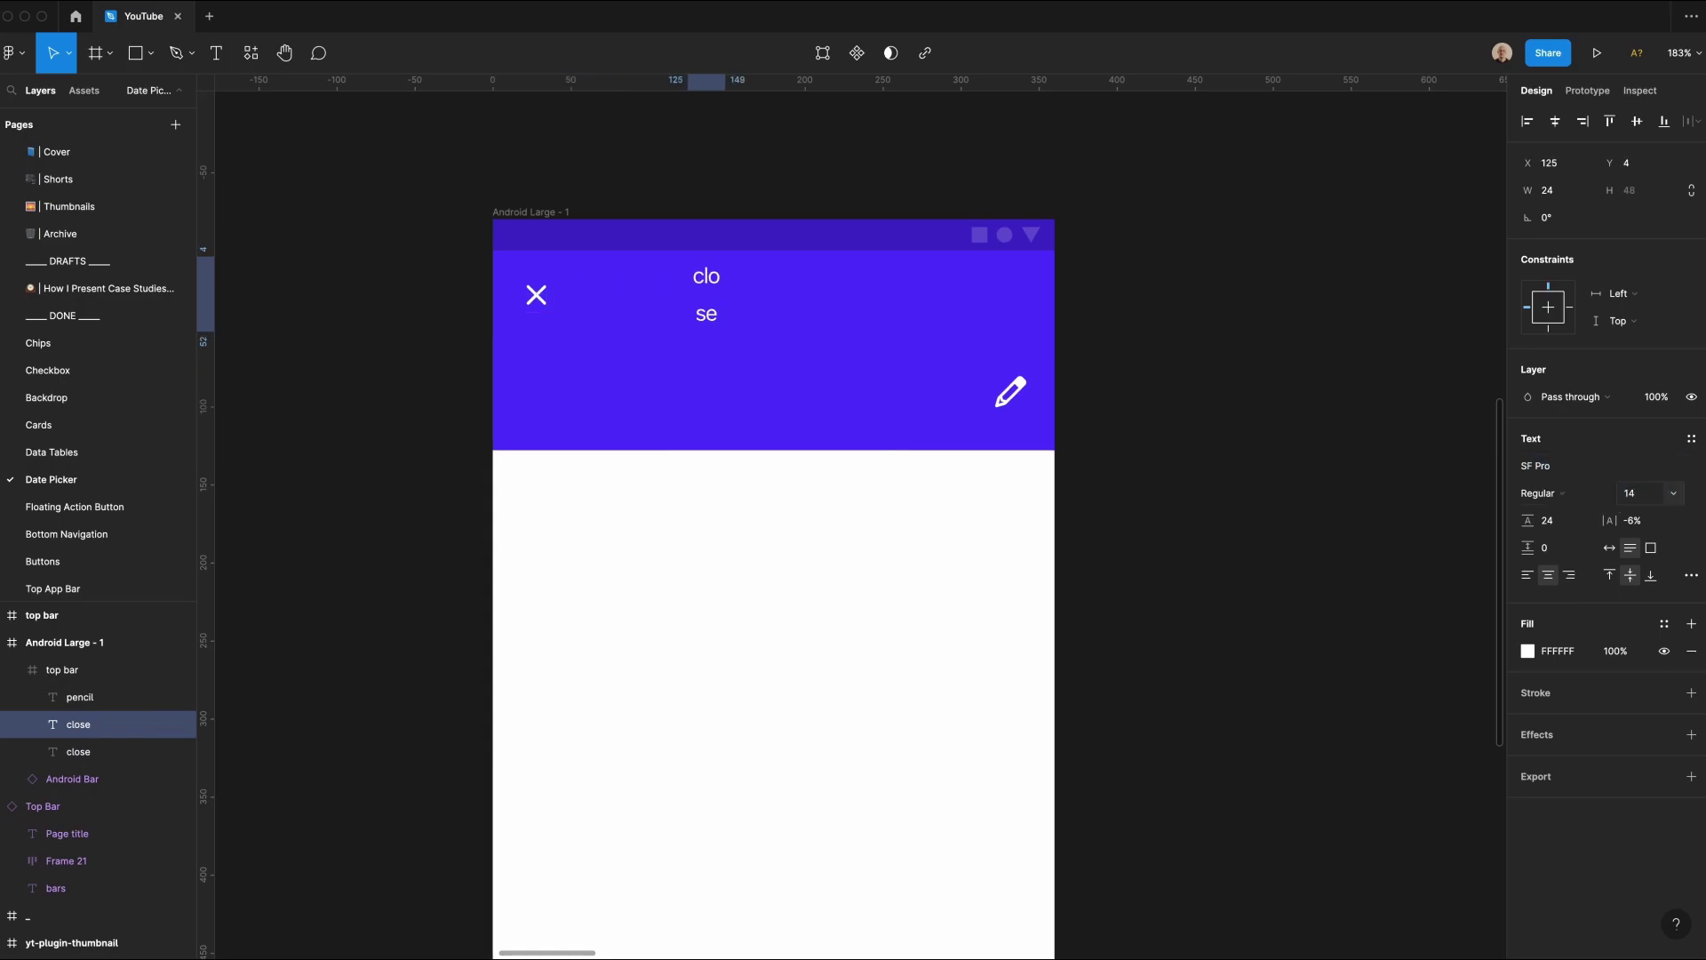
Step: Set the copied text's weight to Semibold and its line height to 20
{"action": "left_click", "coordinate": [1524, 489]}
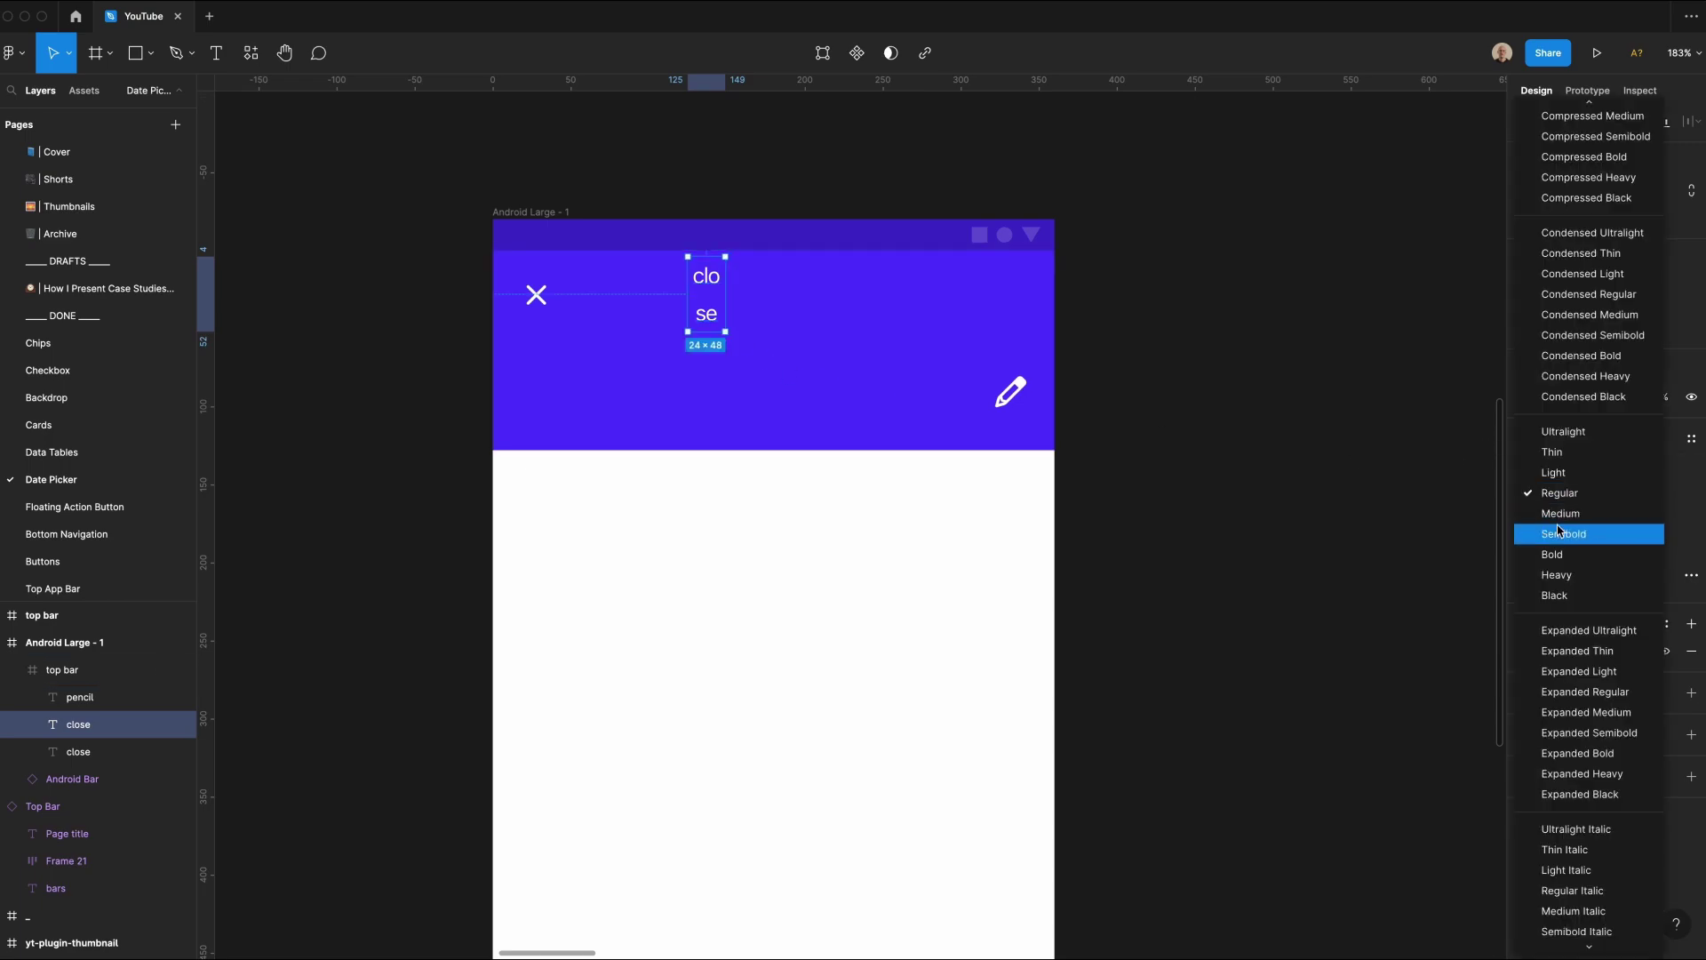
{"action": "left_click", "coordinate": [1564, 534]}
{"action": "left_click", "coordinate": [1563, 524]}
{"action": "type", "text": "20"}
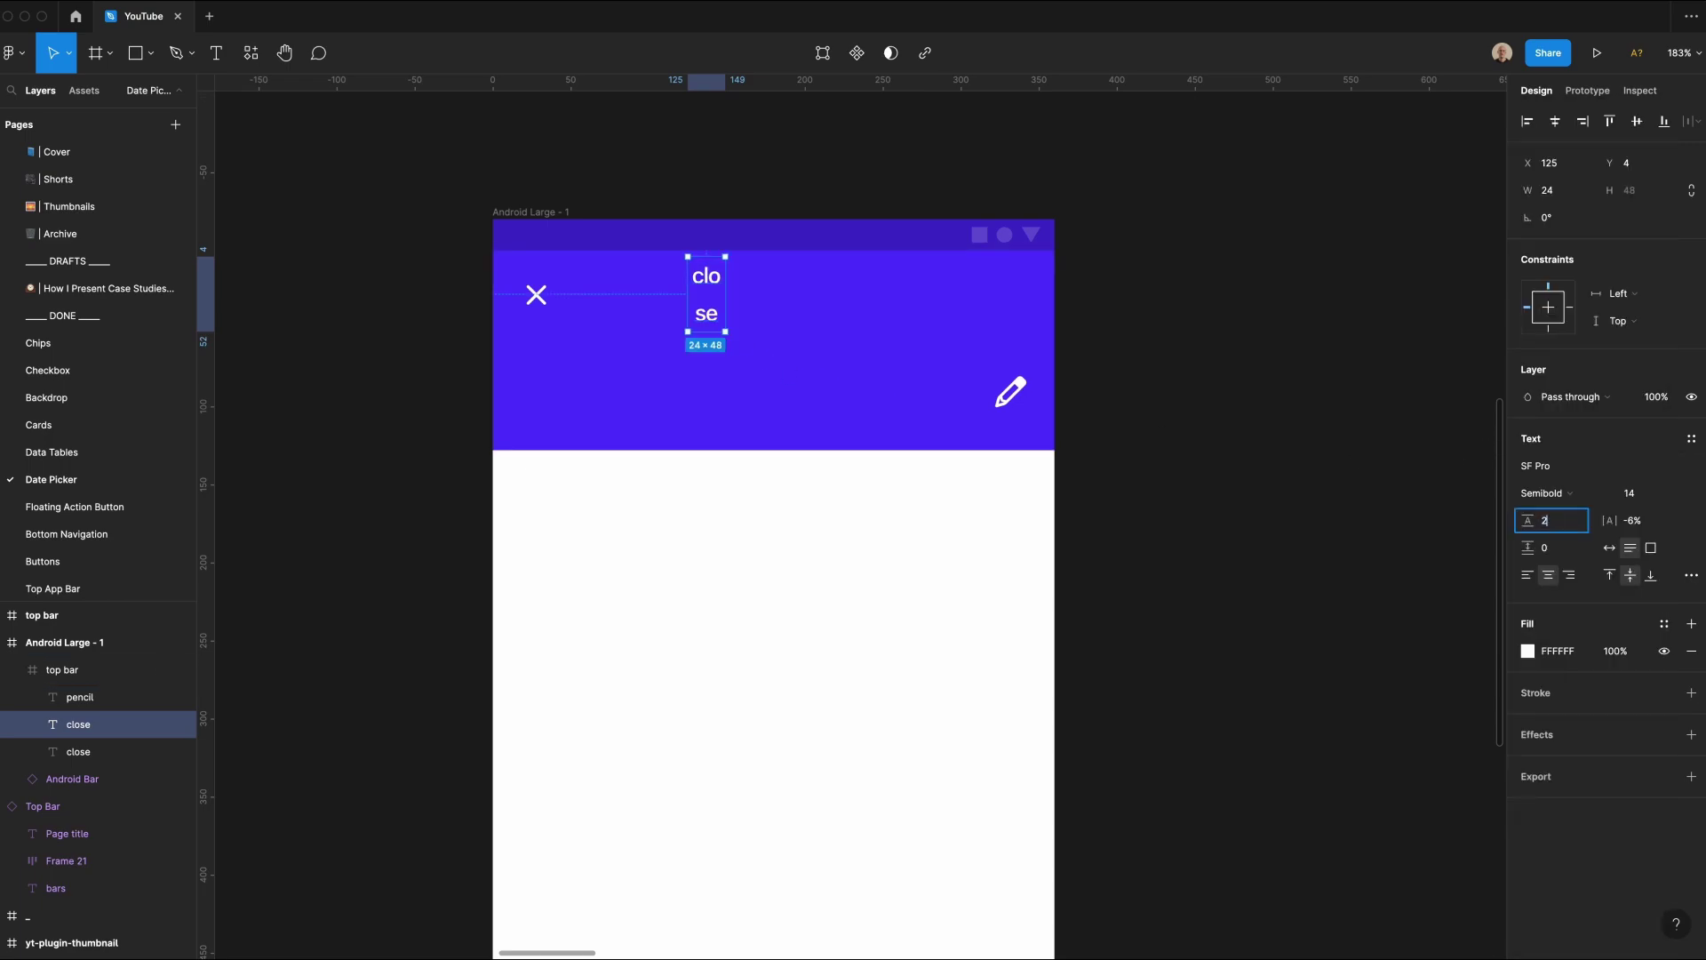
{"action": "key", "text": "Return"}
Step: Change the copied text to "SAVE" with 0% letter spacing and auto width, and right-align it in the top bar with the pencil's inset
{"action": "double_click", "coordinate": [716, 301]}
{"action": "type", "text": "SAVE"}
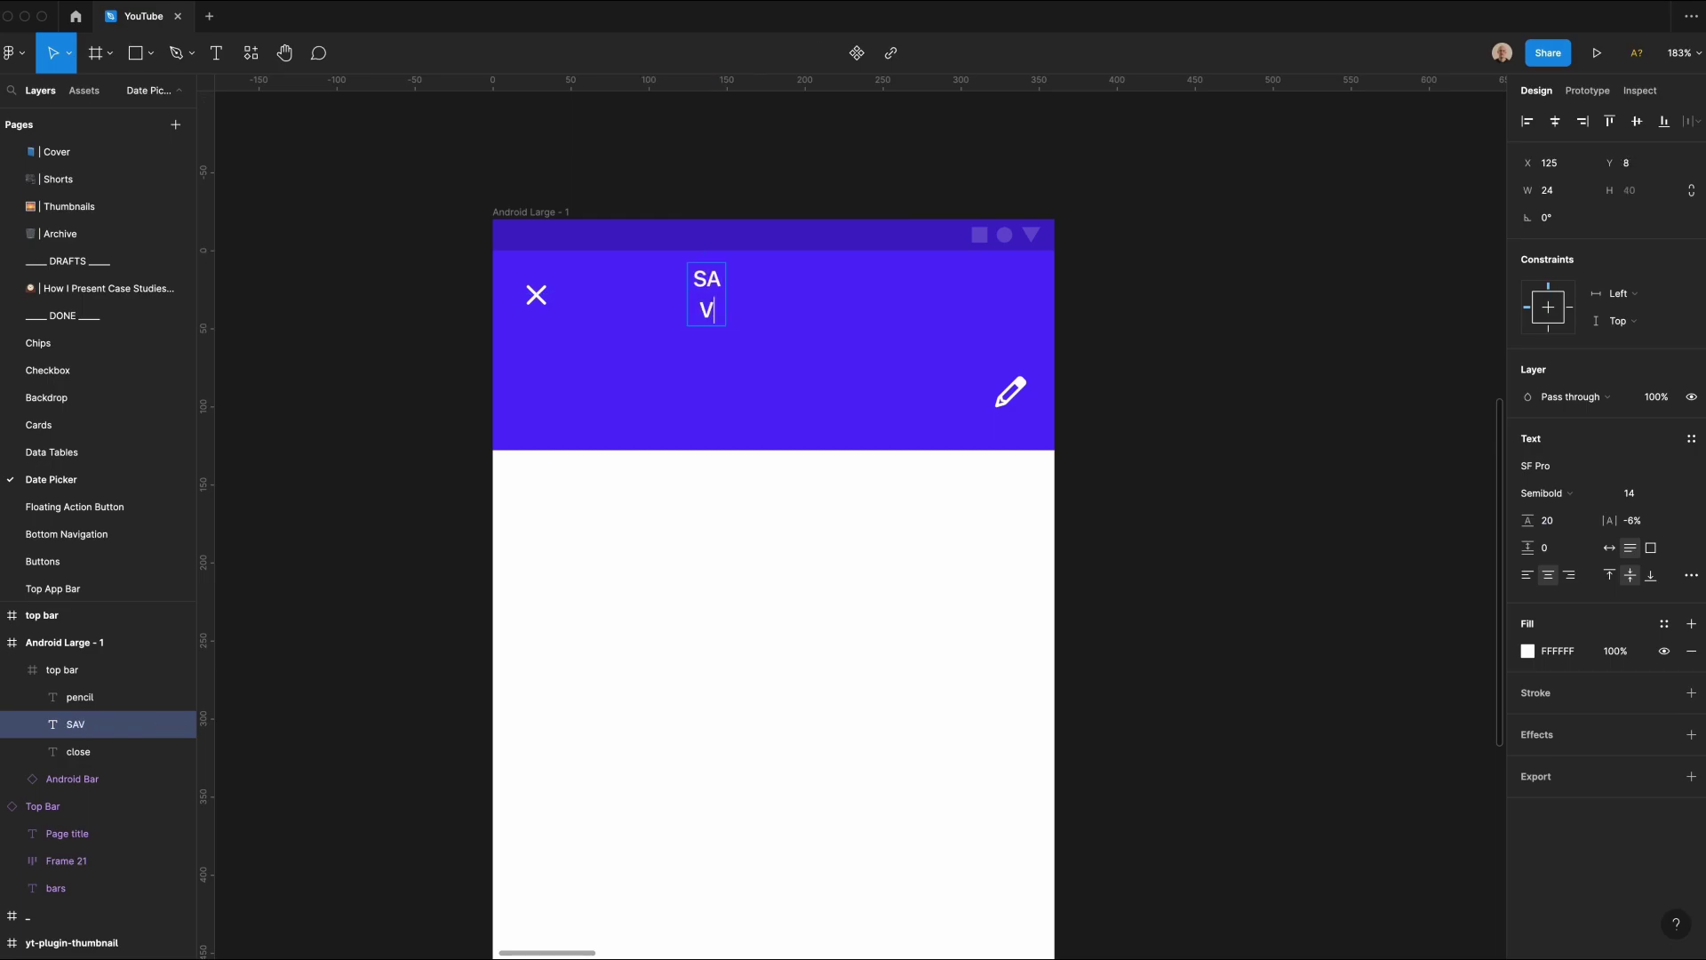
{"action": "key", "text": "Escape"}
{"action": "left_click", "coordinate": [1638, 523]}
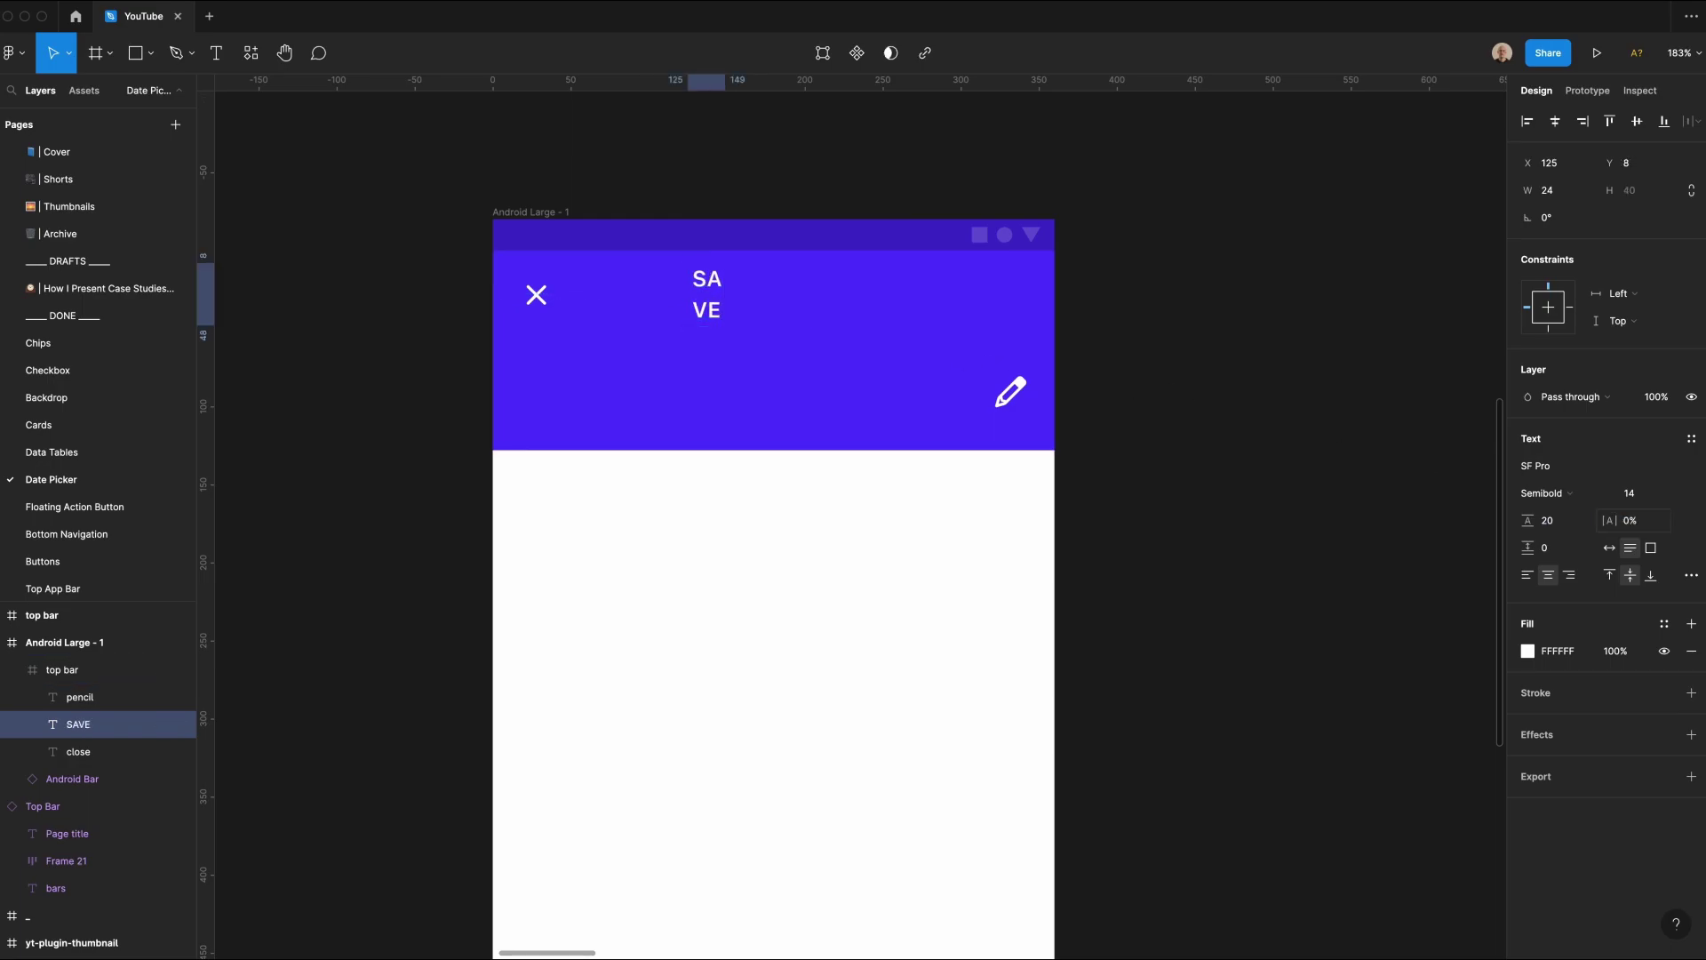
{"action": "left_click", "coordinate": [1610, 548]}
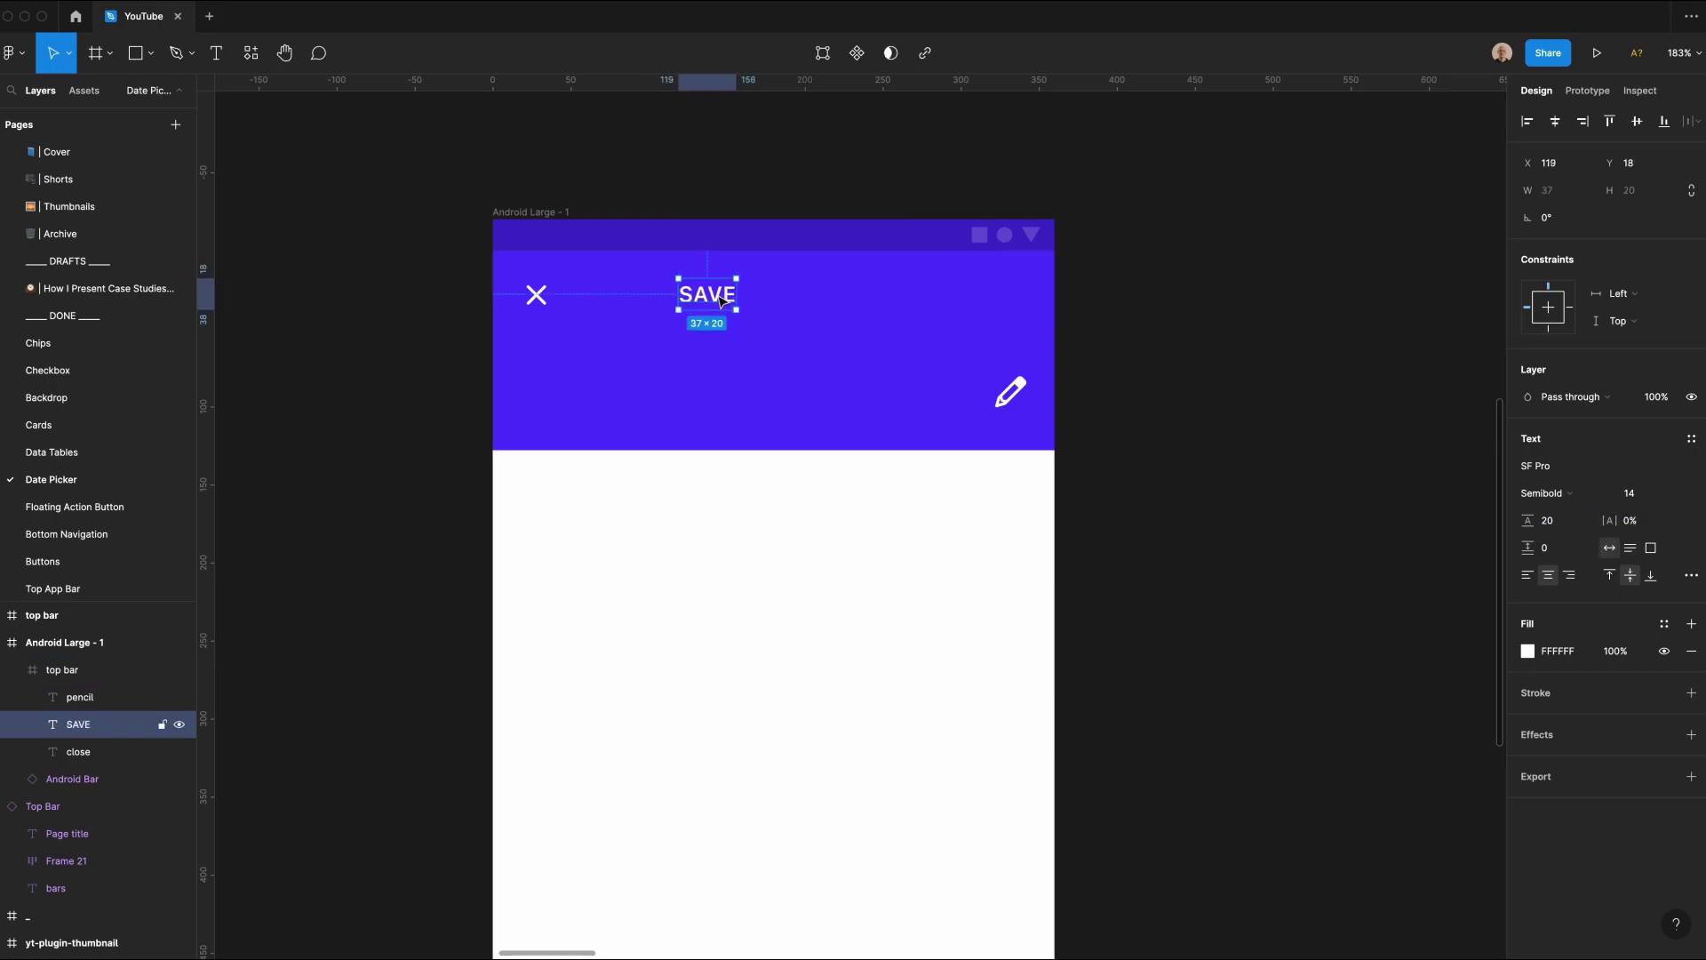
{"action": "left_click", "coordinate": [1584, 123]}
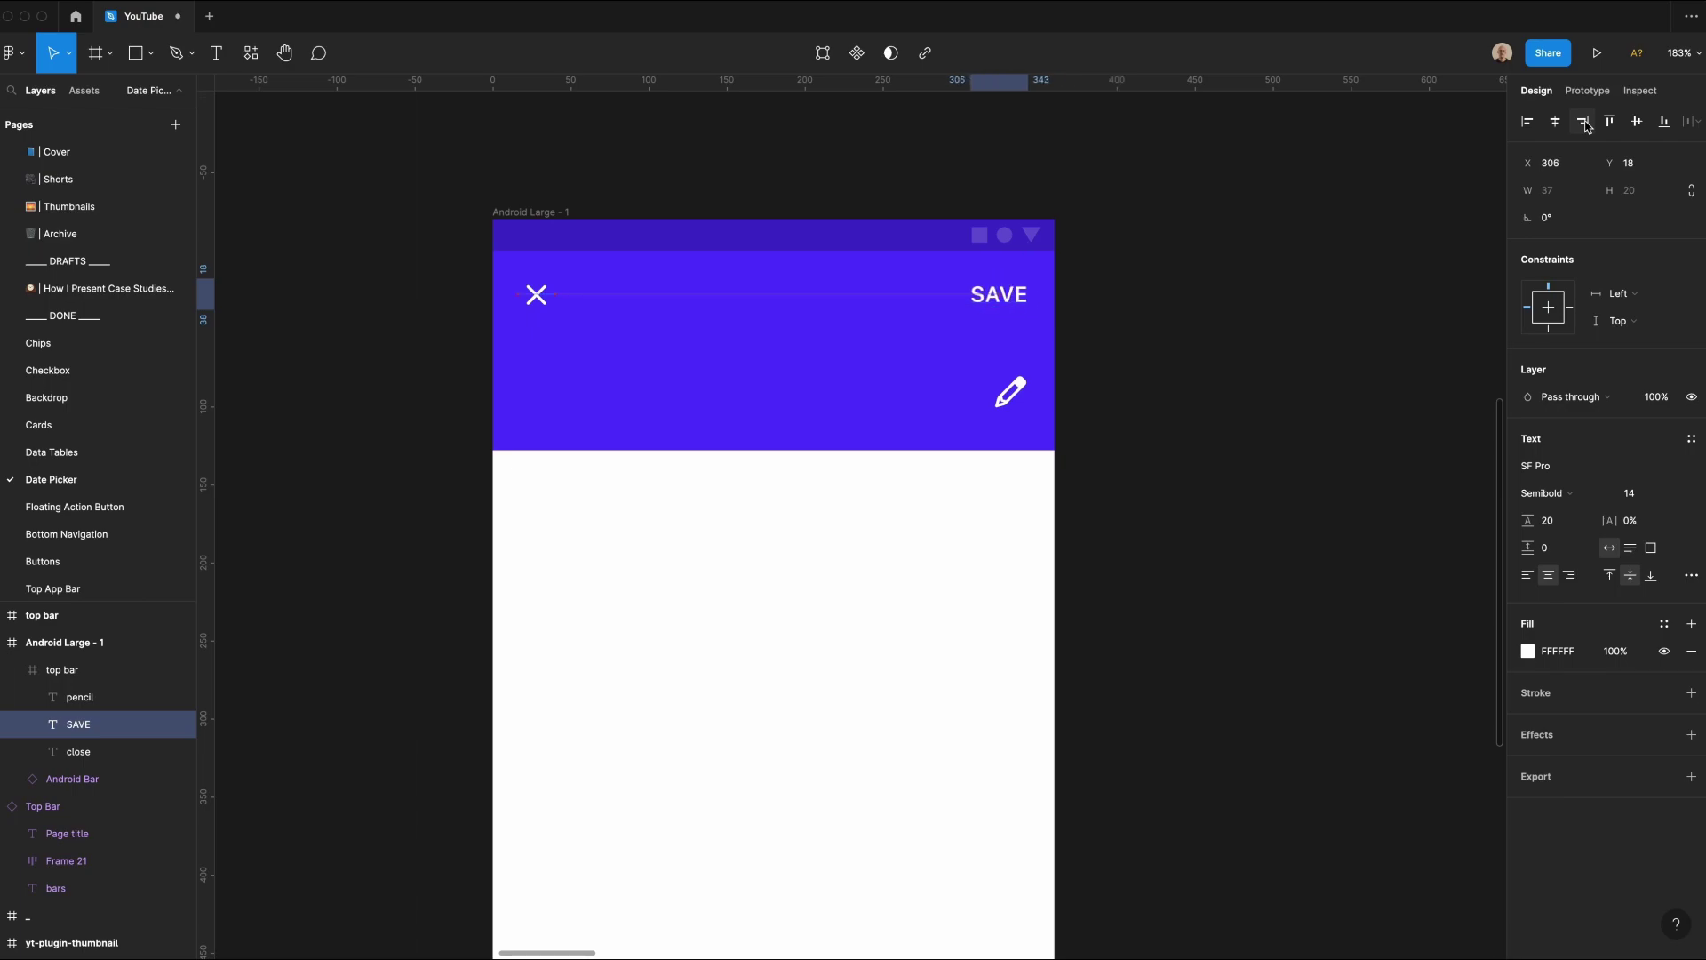
Step: Duplicate the SAVE text into the lower part of the top bar and change the copy to "Feb 20 - Feb 24" in Medium weight
{"action": "left_click_drag", "start_coordinate": [996, 294], "coordinate": [671, 393]}
{"action": "double_click", "coordinate": [667, 387]}
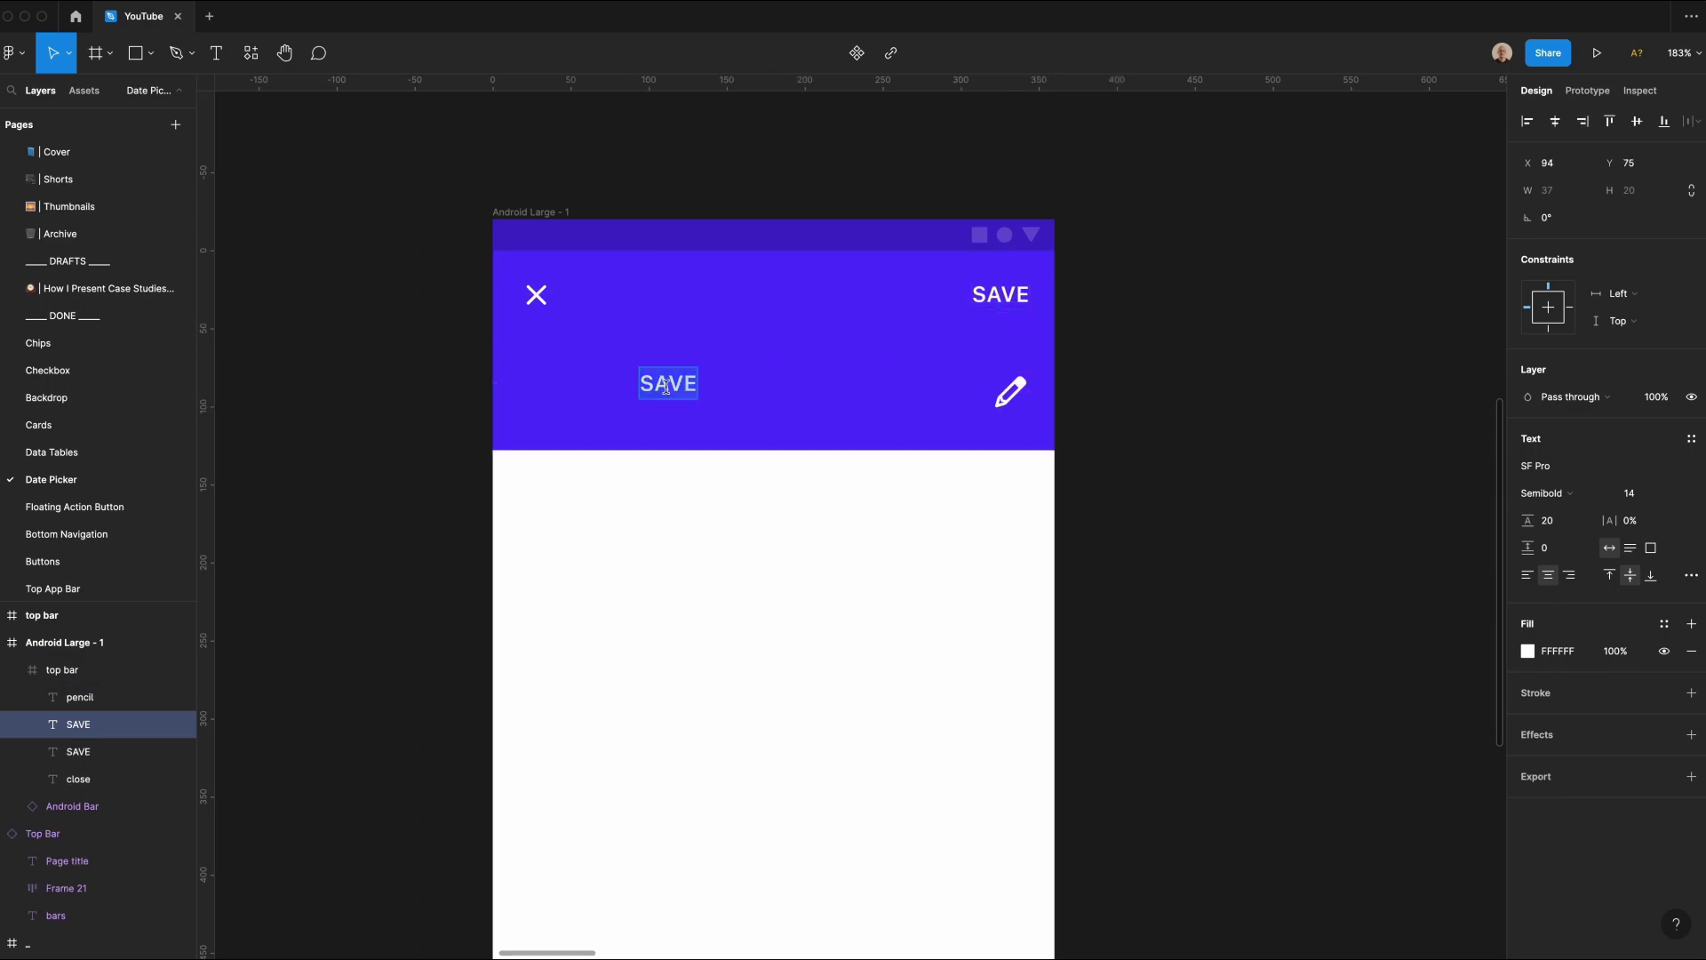
{"action": "type", "text": "Feb 20"}
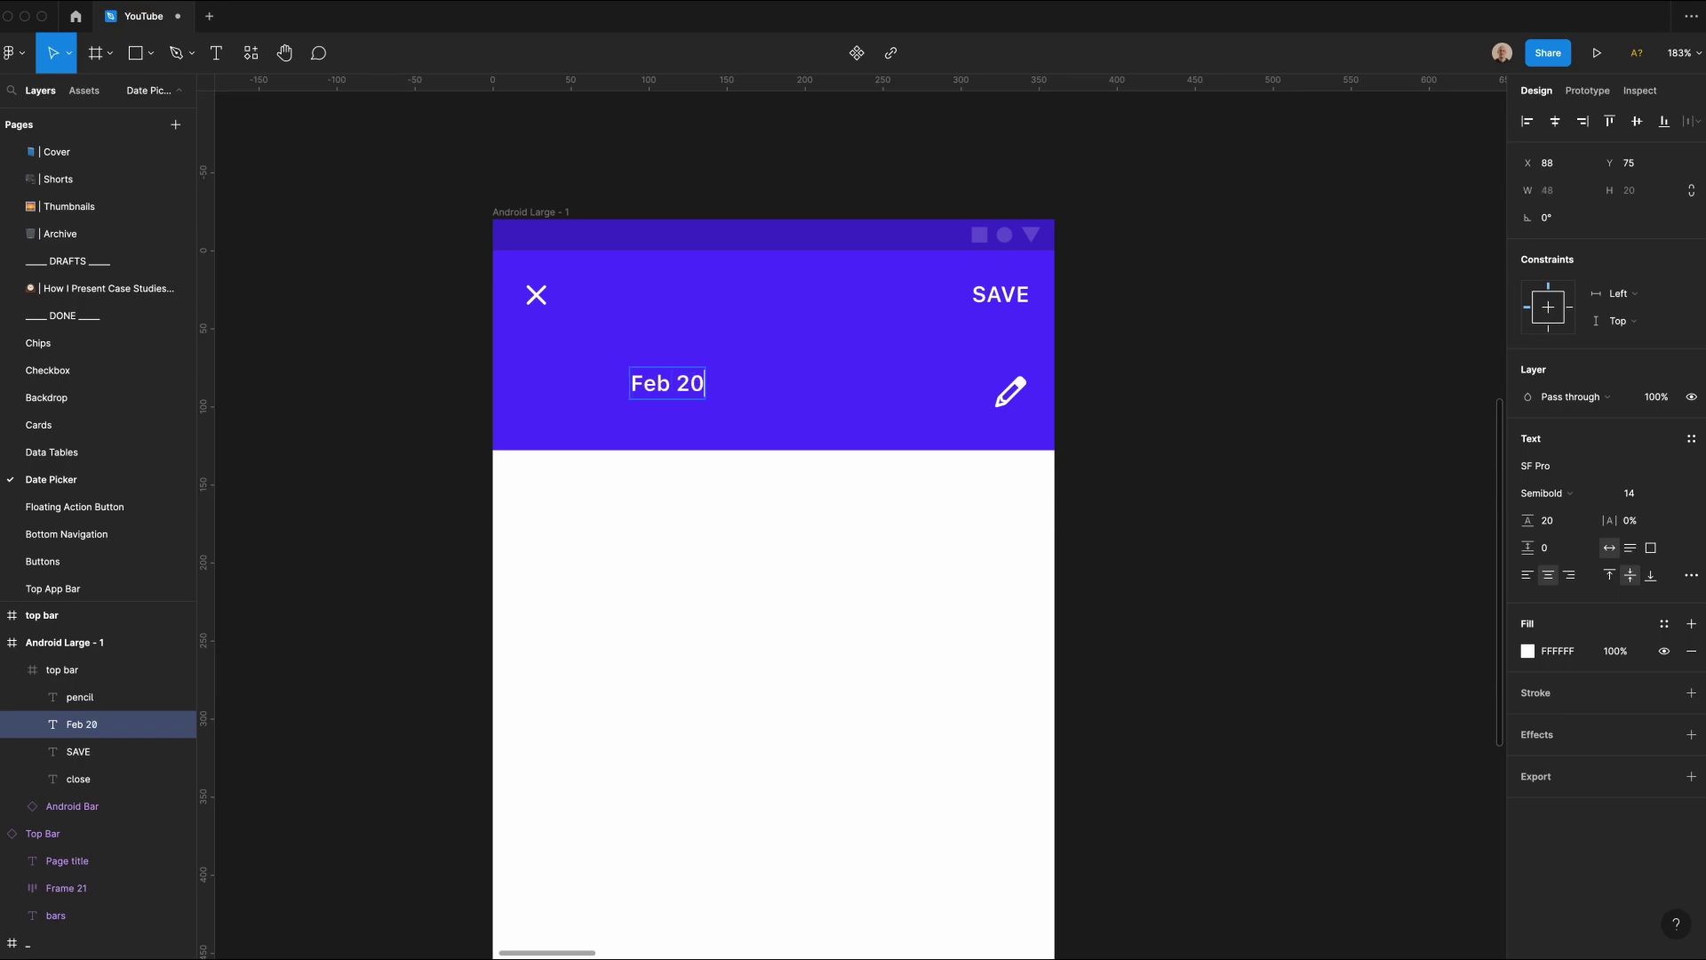
{"action": "type", "text": " - Feb 24"}
{"action": "key", "text": "Escape"}
{"action": "scroll", "coordinate": [773, 587], "scroll_direction": "right", "scroll_amount": 1}
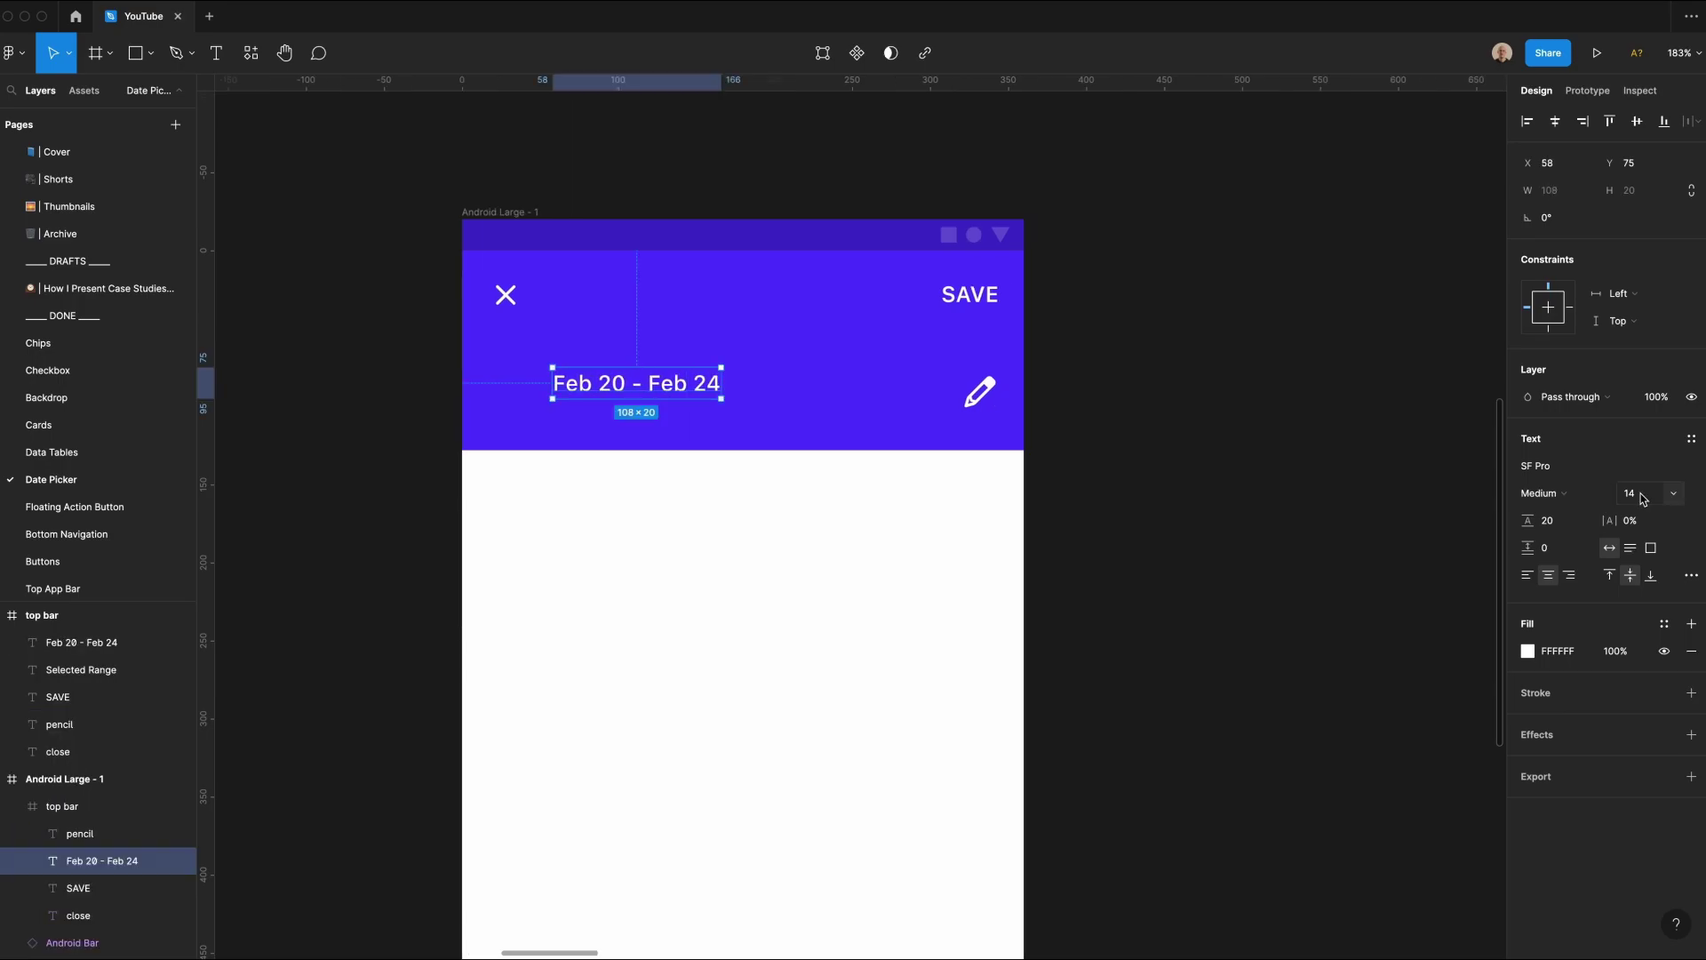
Step: Set the date range text's font size to 24 and its line height to 30
{"action": "left_click", "coordinate": [1643, 498]}
{"action": "type", "text": "24"}
{"action": "key", "text": "Tab"}
{"action": "type", "text": "30"}
{"action": "key", "text": "Return"}
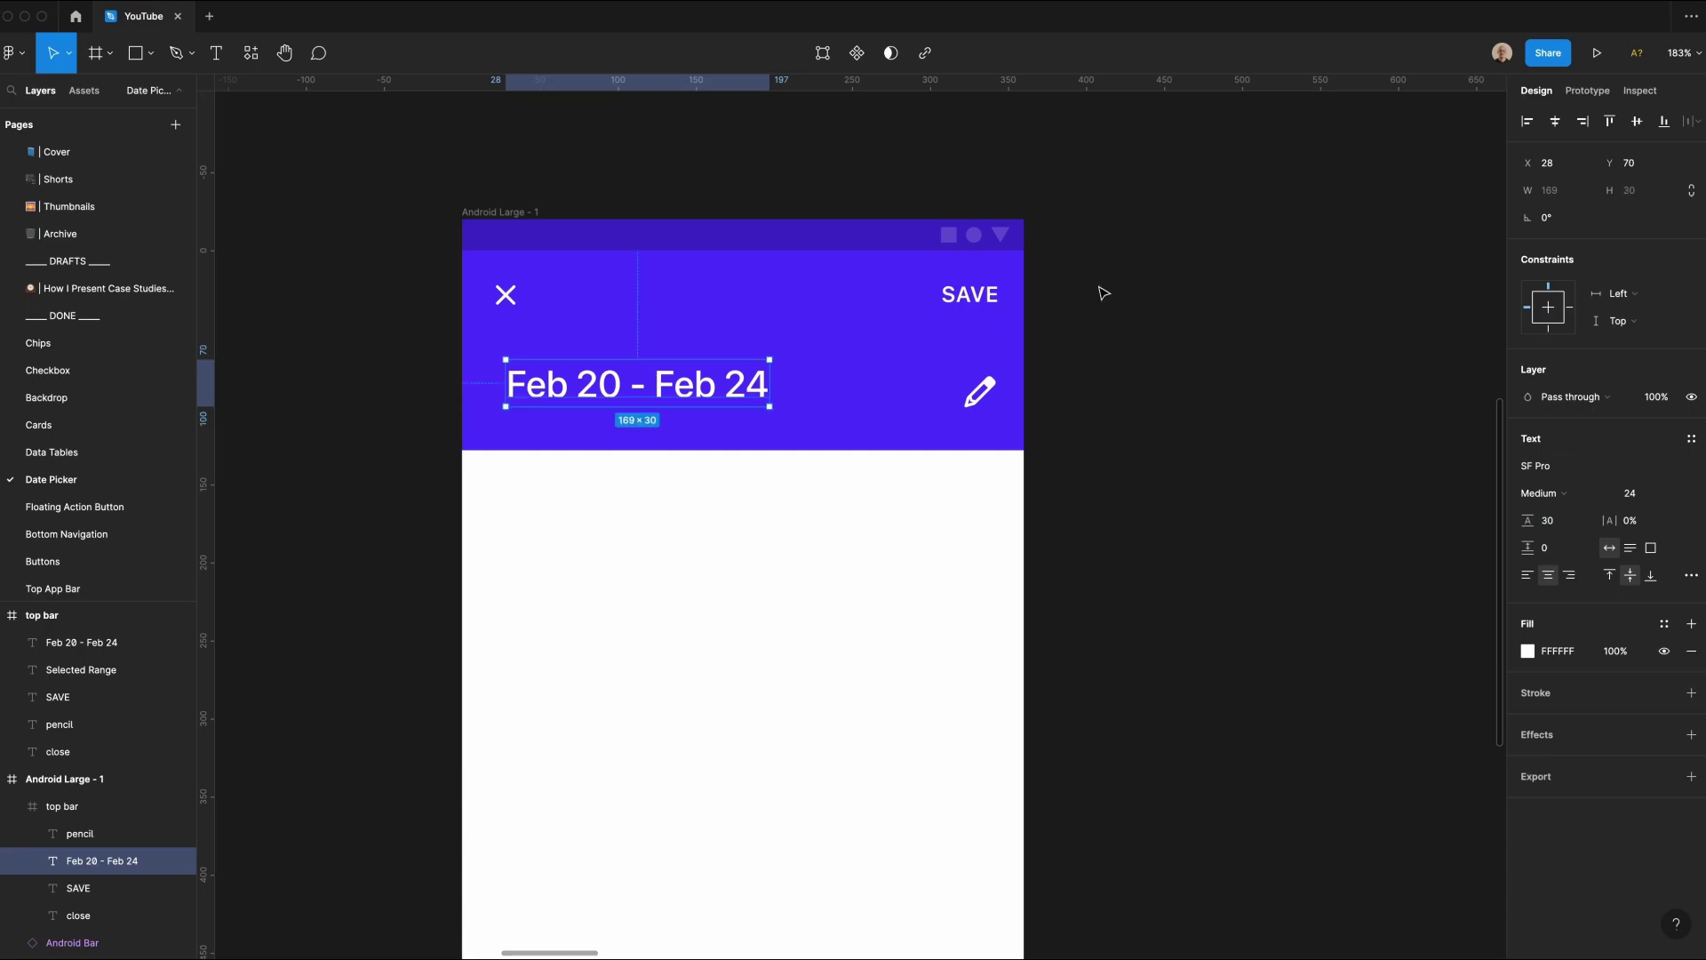
Step: Move the date range text to X 72, Y 76 in the top bar, left-align its text and check its spacing
{"action": "key", "text": "Up"}
{"action": "key", "text": "Up"}
{"action": "key", "text": "Up"}
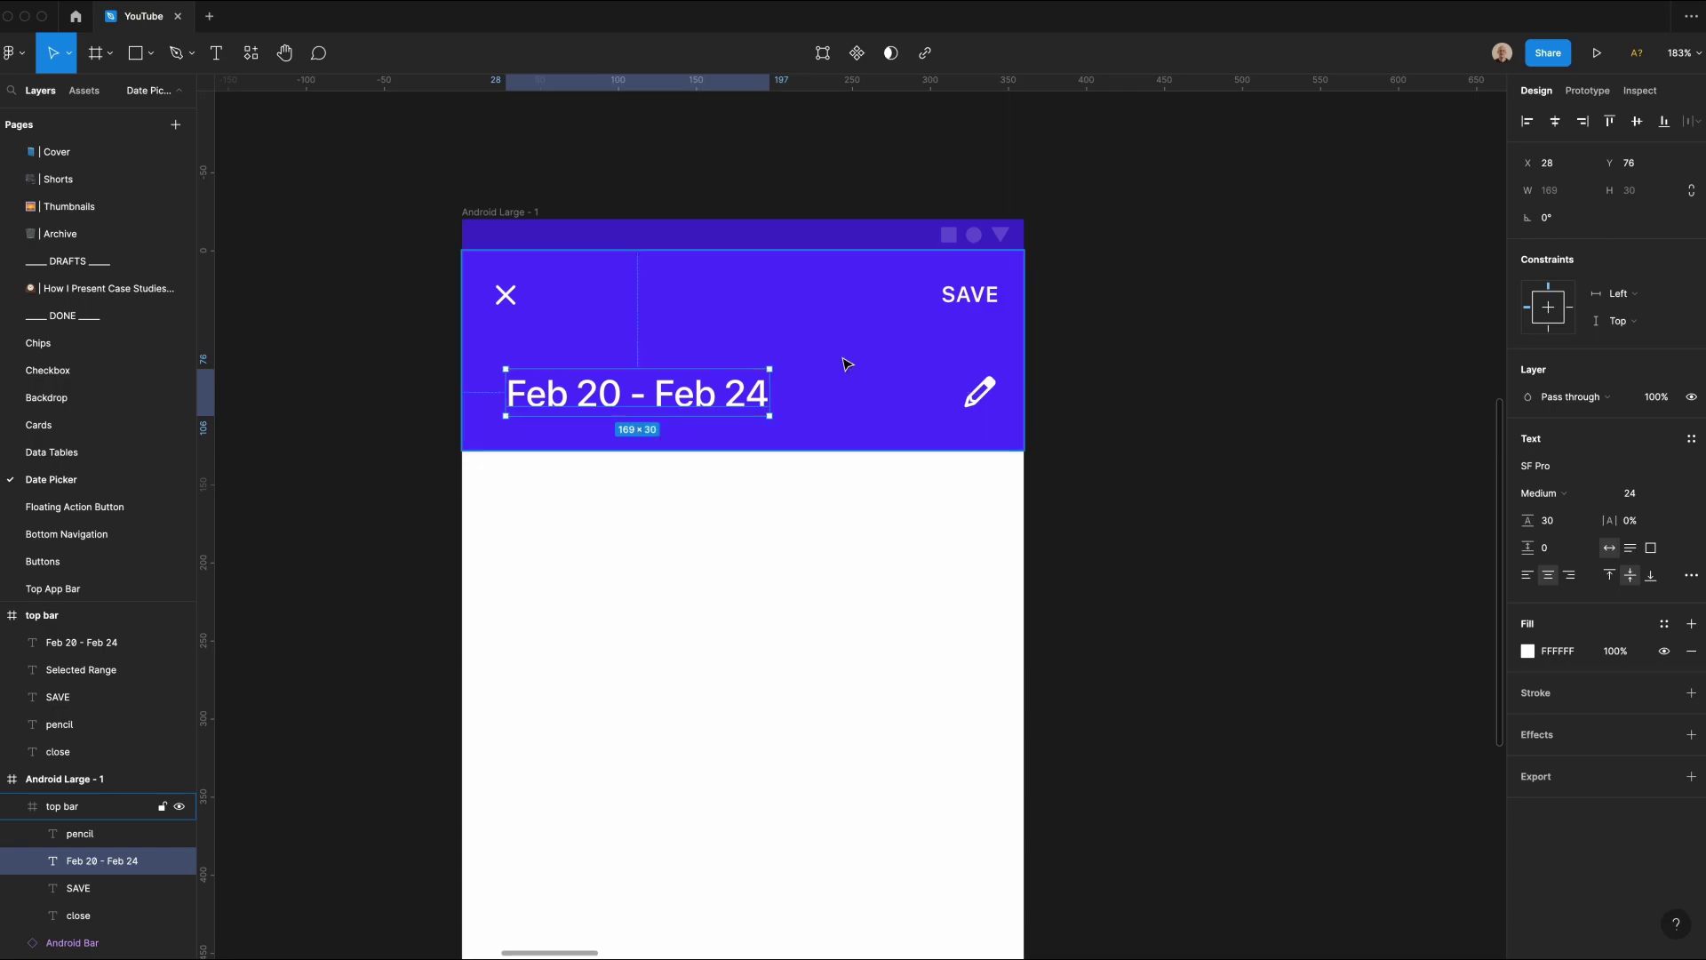
{"action": "key", "text": "shift+Right"}
{"action": "key", "text": "shift+Right"}
{"action": "key", "text": "shift+Right"}
{"action": "key", "text": "shift+Right"}
{"action": "key", "text": "Right"}
{"action": "key", "text": "Right"}
{"action": "key", "text": "Right"}
{"action": "key", "text": "Right"}
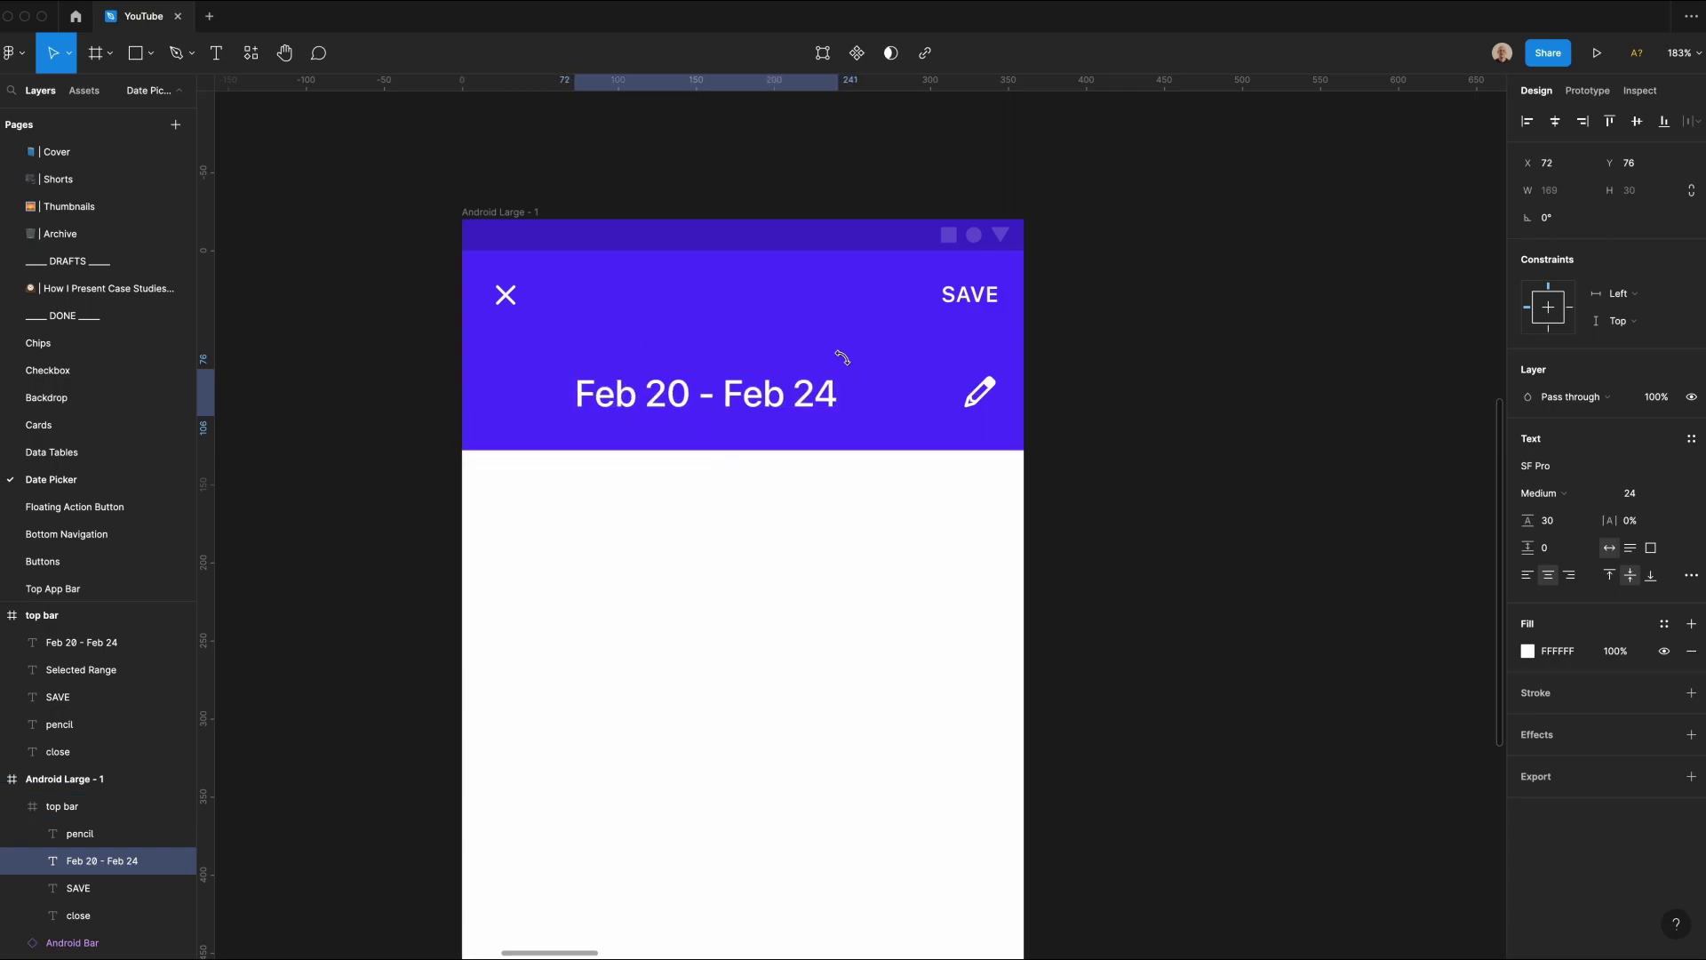
{"action": "key", "text": "super+alt+l"}
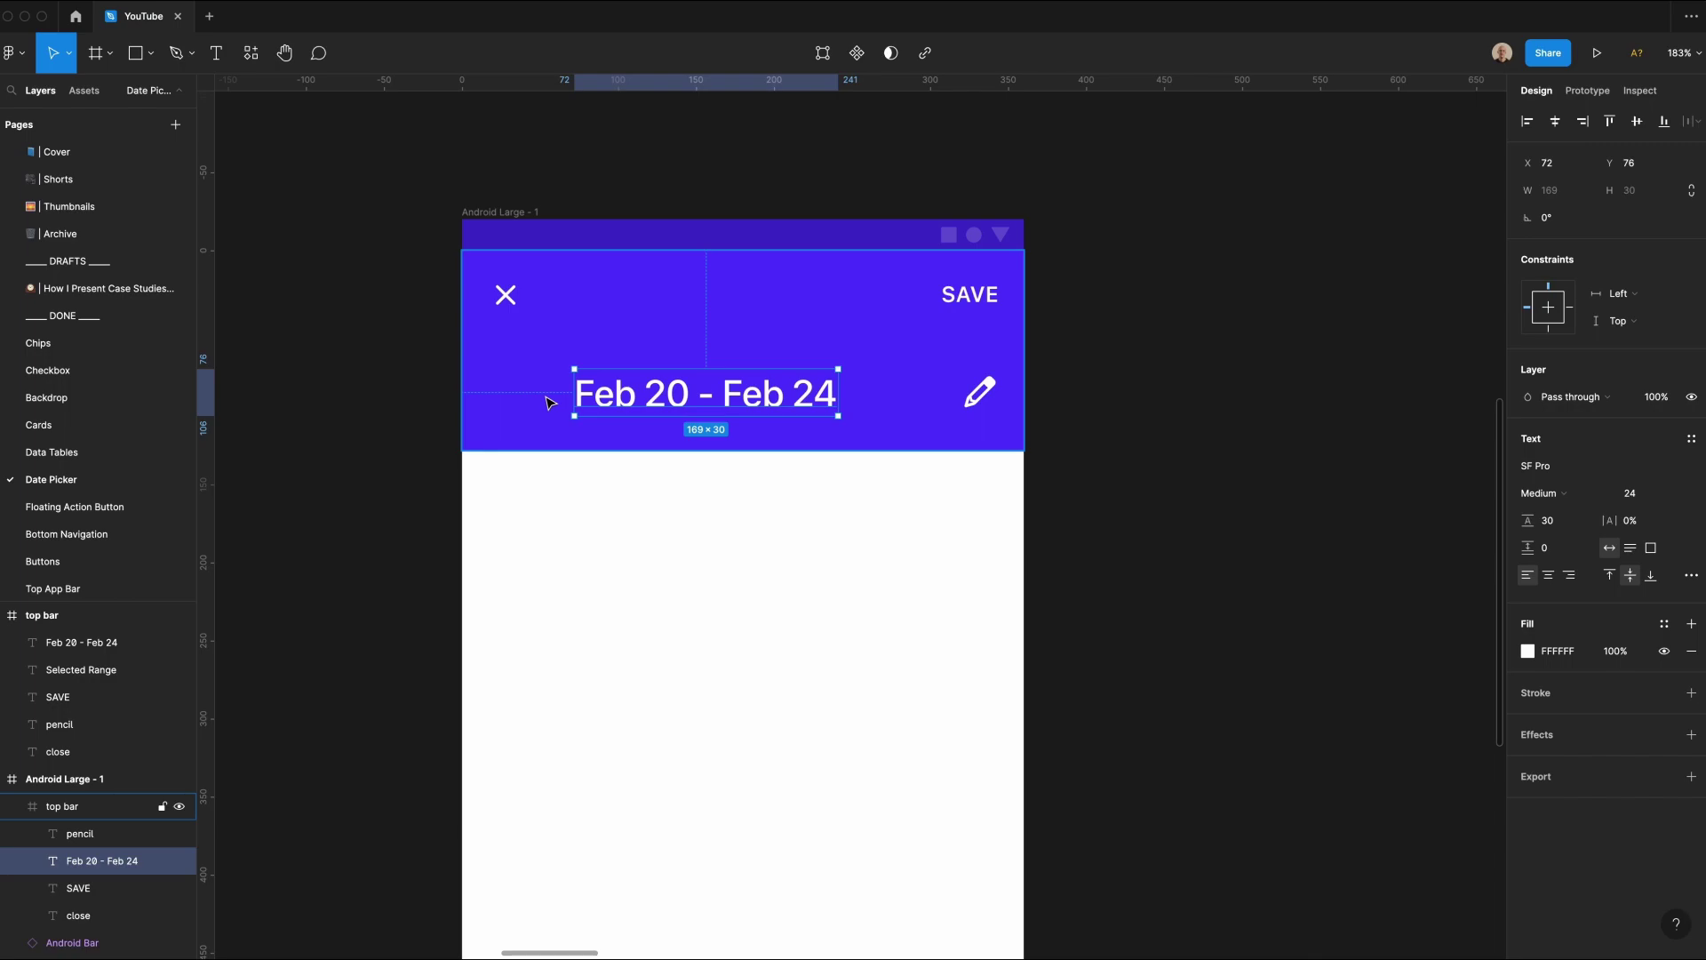
{"action": "key", "text": "alt"}
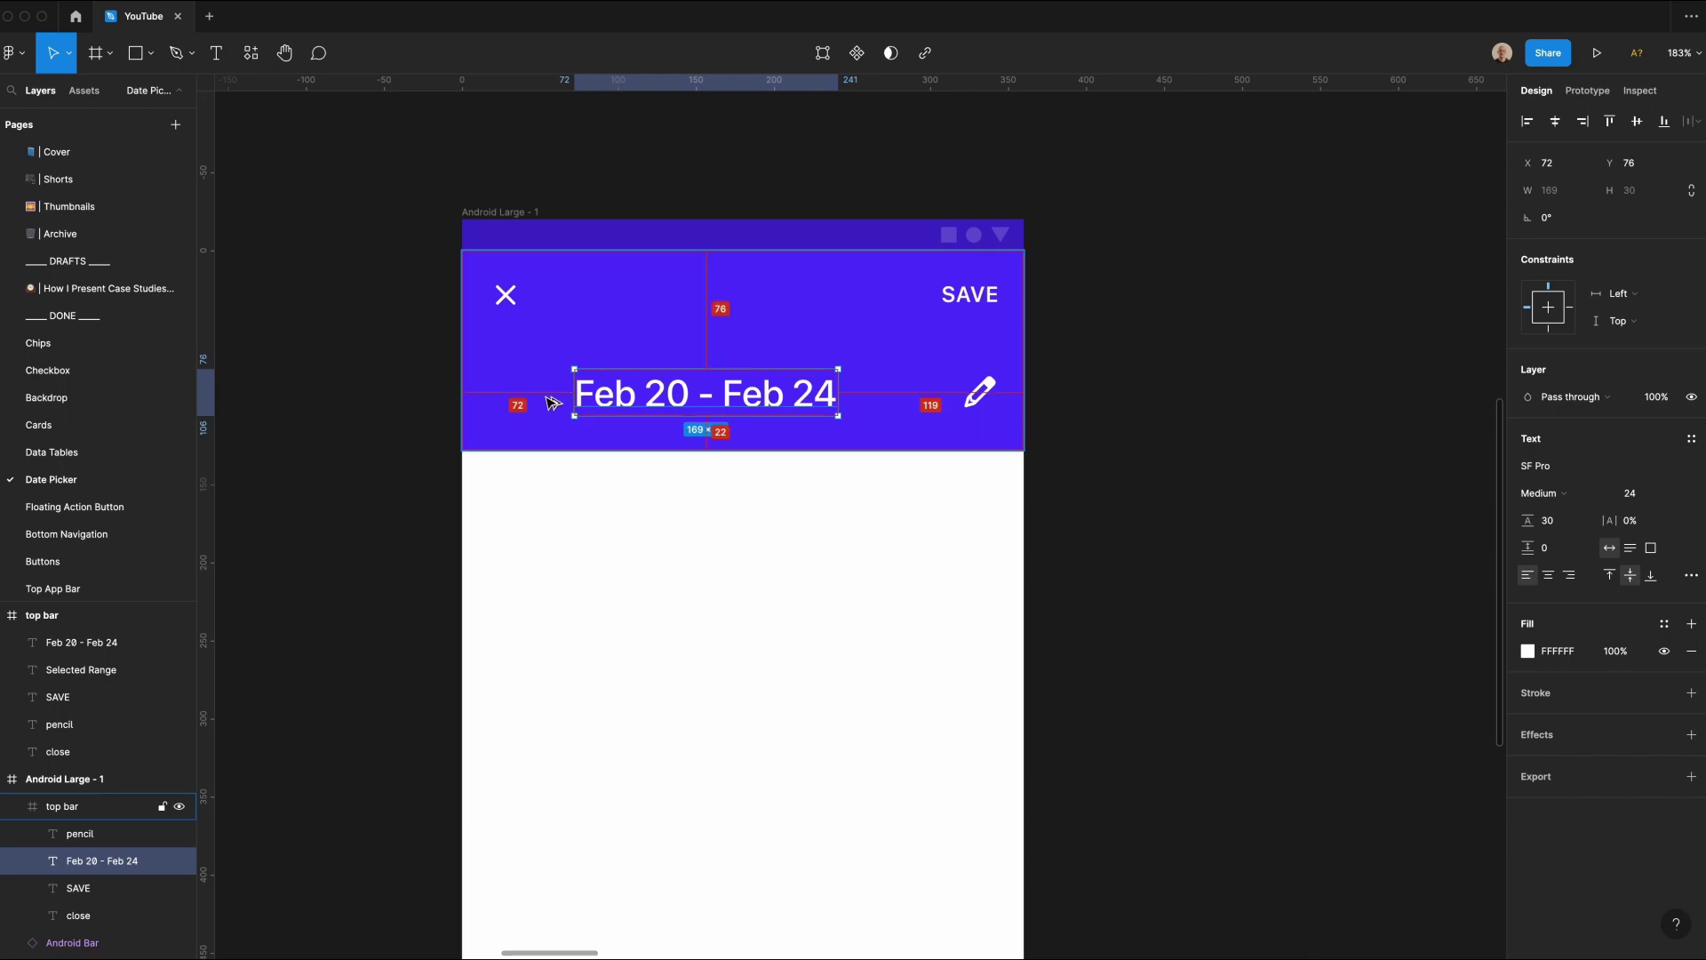
Step: Duplicate the date range text just above the original and set the copy's font size to 10 and line height to 18
{"action": "scroll", "coordinate": [552, 402], "scroll_direction": "left", "scroll_amount": 5}
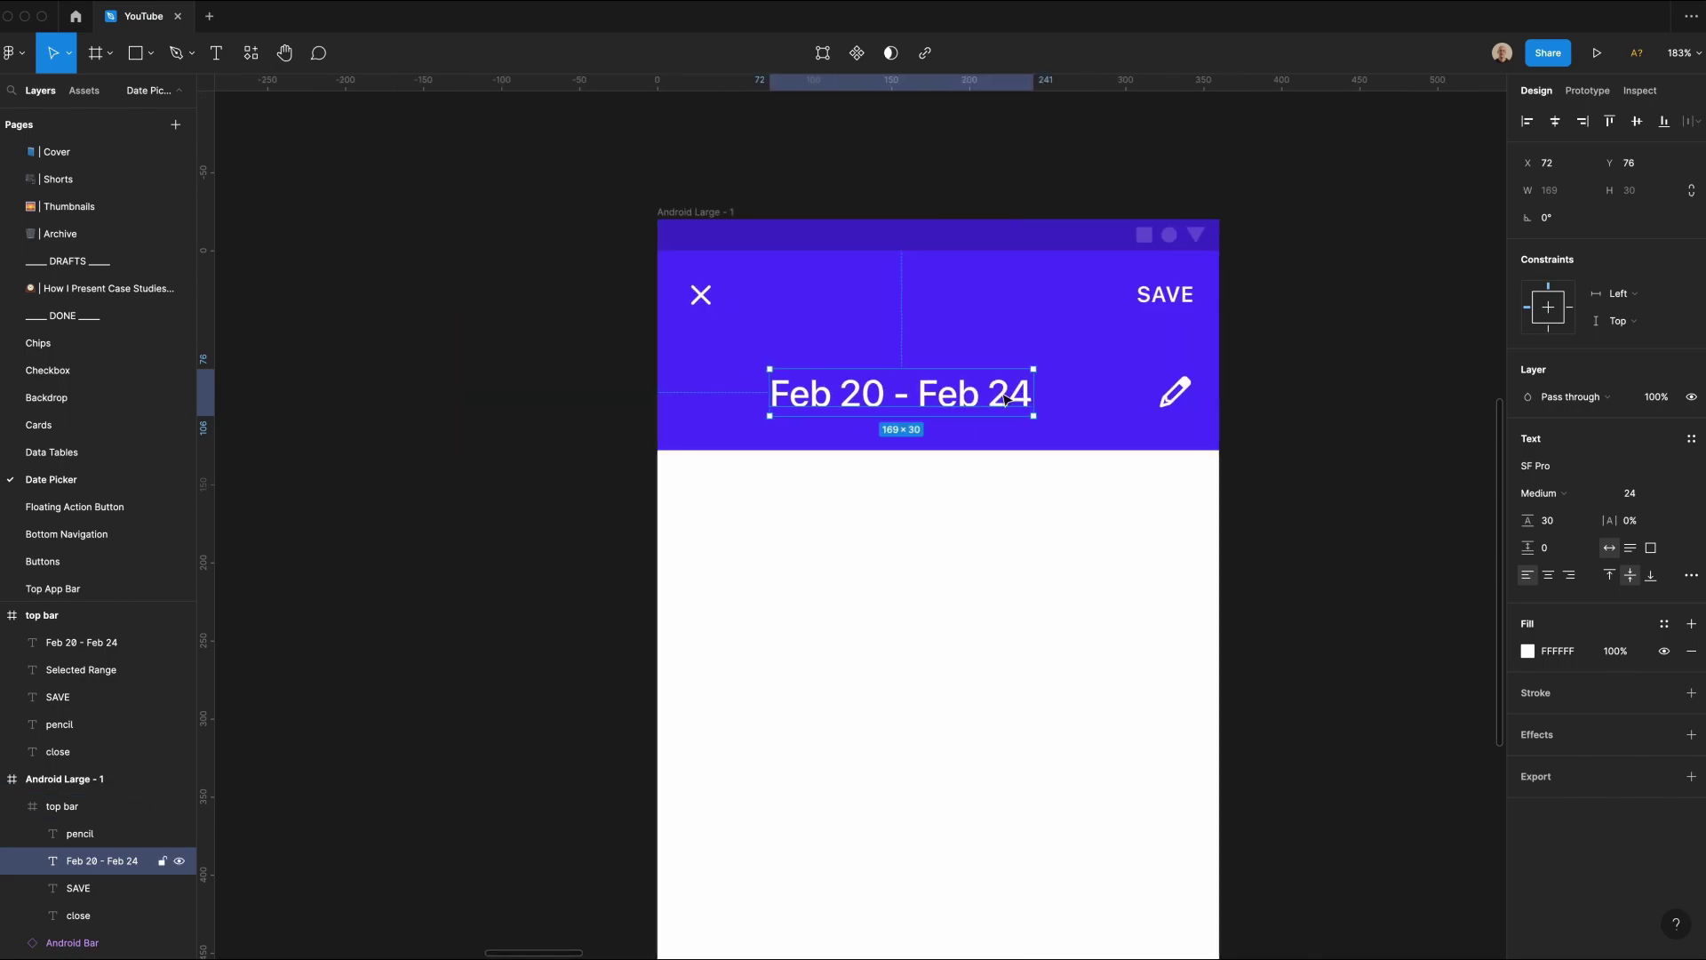
{"action": "left_click_drag", "start_coordinate": [958, 397], "coordinate": [958, 362]}
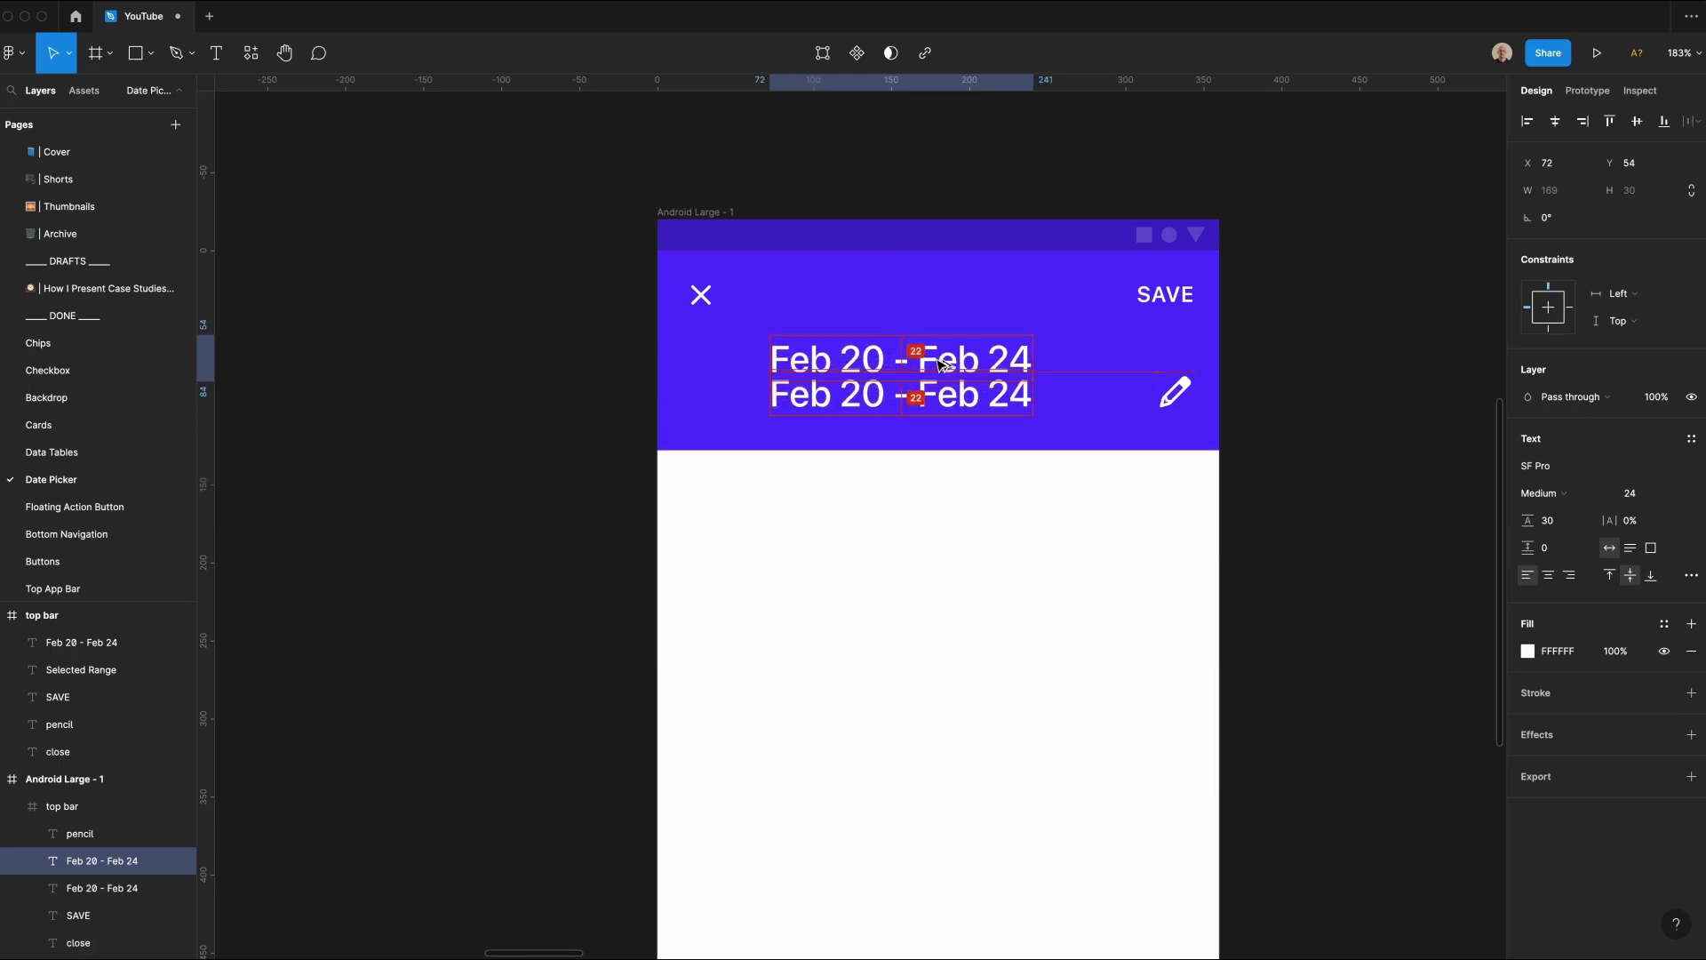
{"action": "left_click", "coordinate": [1638, 497]}
{"action": "type", "text": "1"}
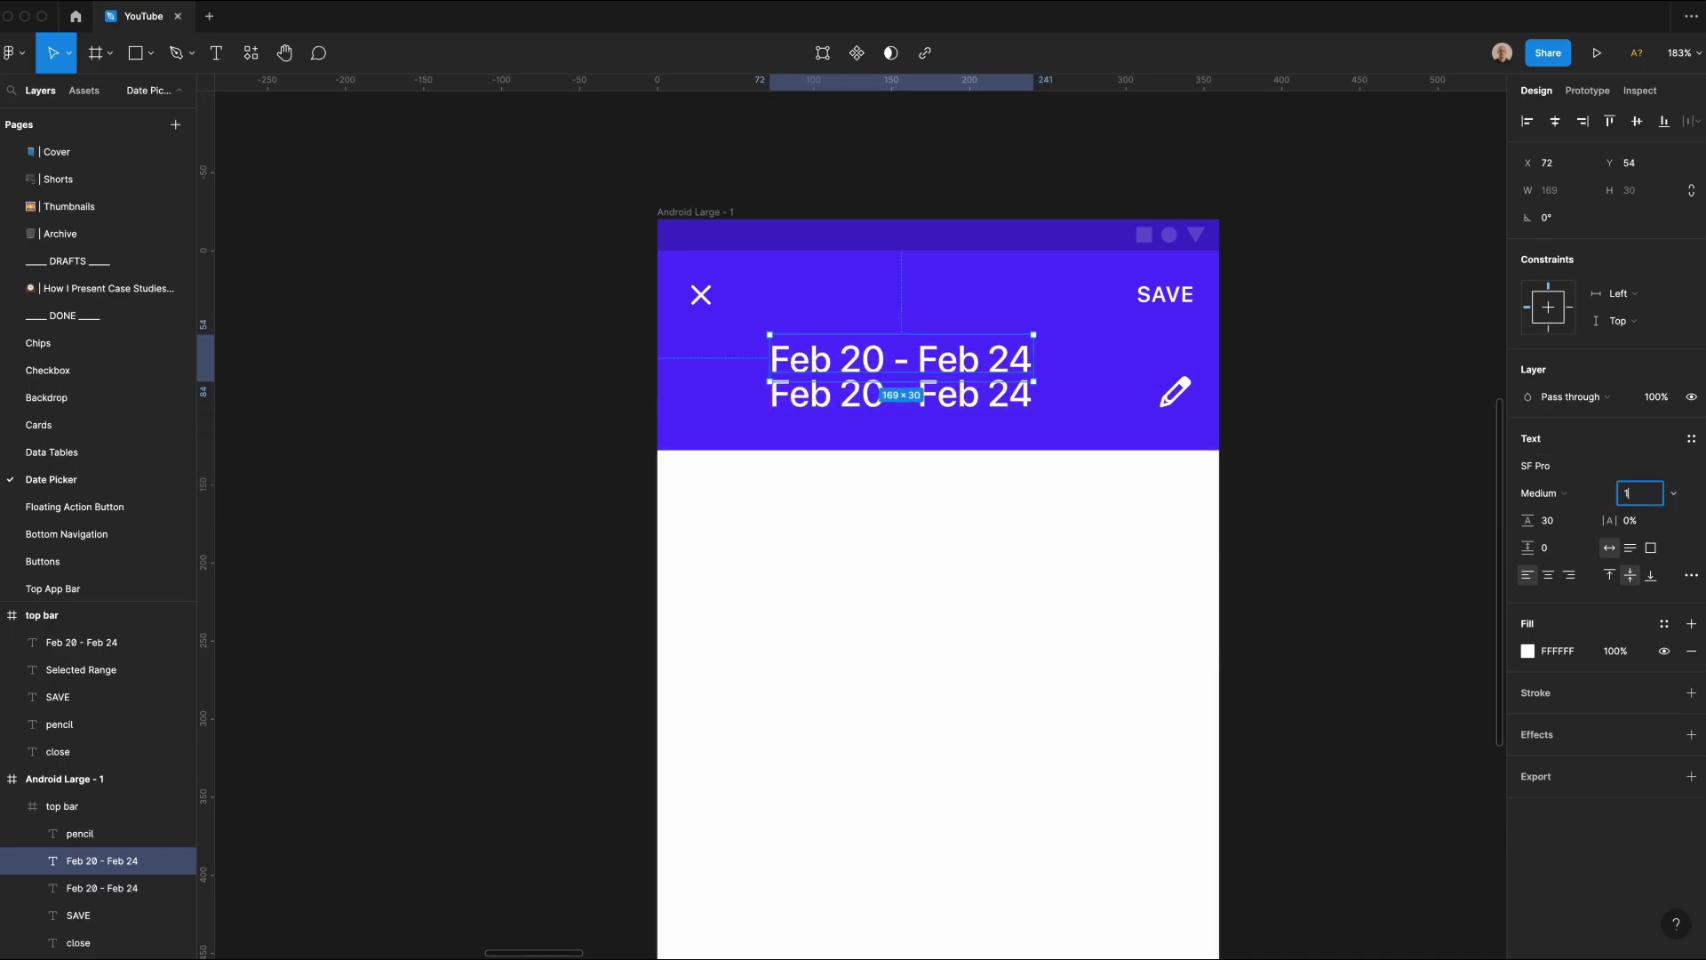
{"action": "type", "text": "0"}
{"action": "key", "text": "Return"}
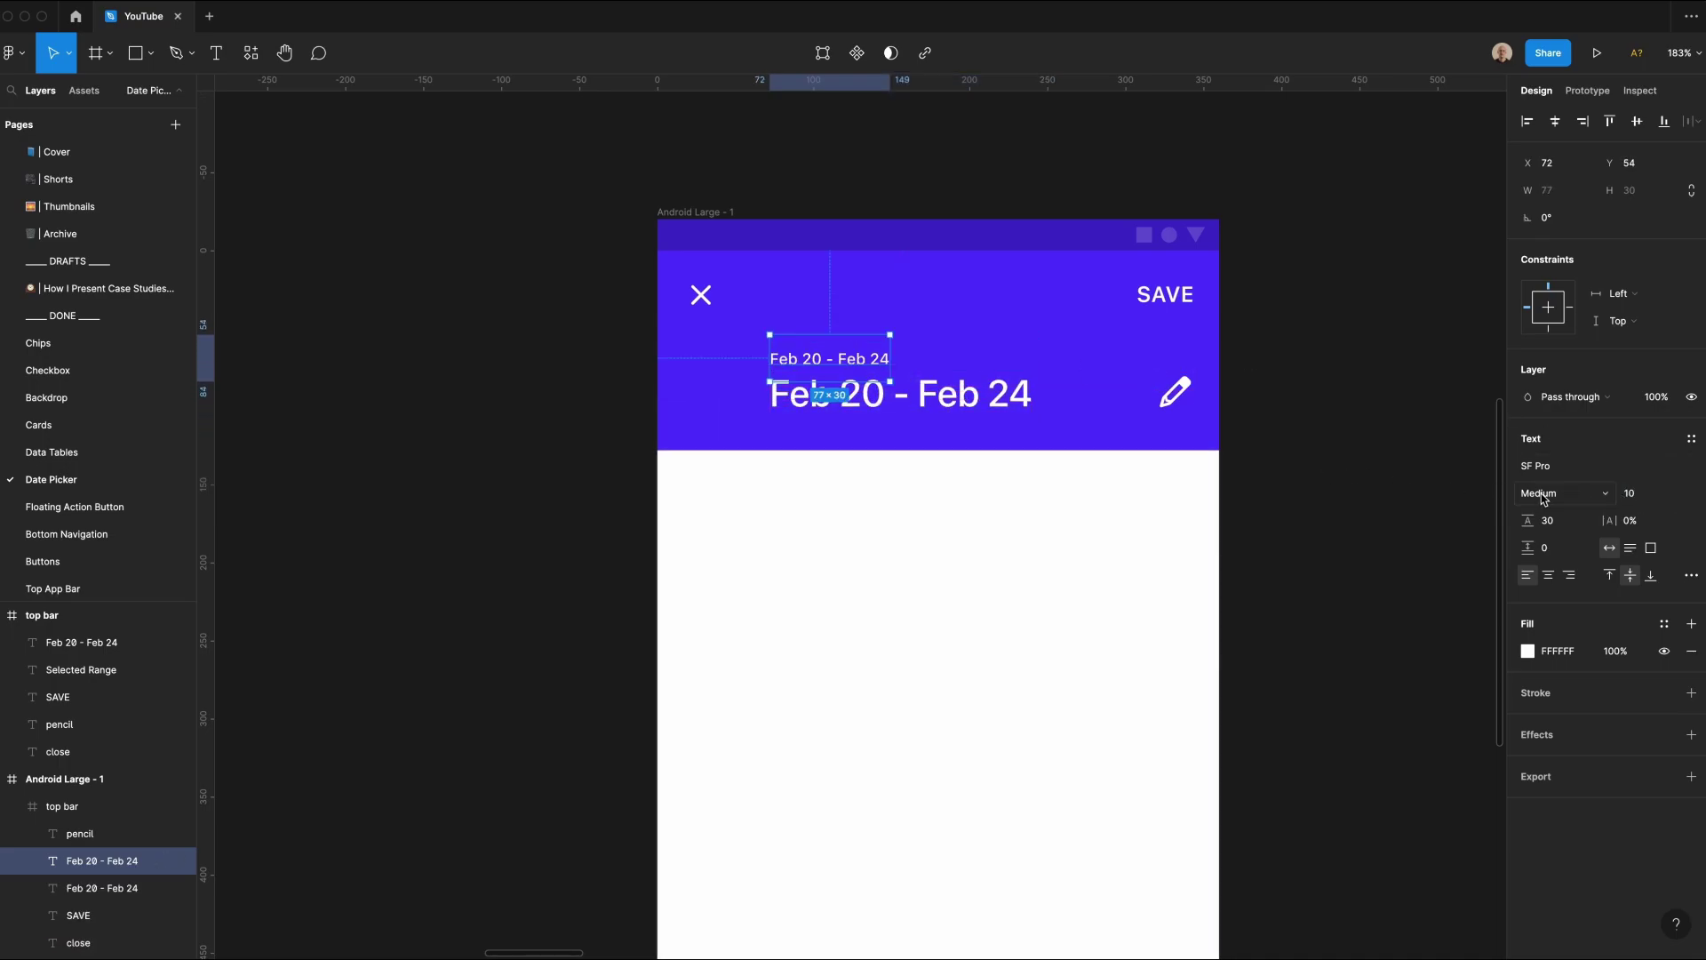
{"action": "left_click", "coordinate": [1566, 524]}
{"action": "type", "text": "18"}
{"action": "key", "text": "Return"}
Step: Change the small copy's text to "Selected Range", place it at Y 58 and set its opacity to 70%
{"action": "double_click", "coordinate": [806, 365]}
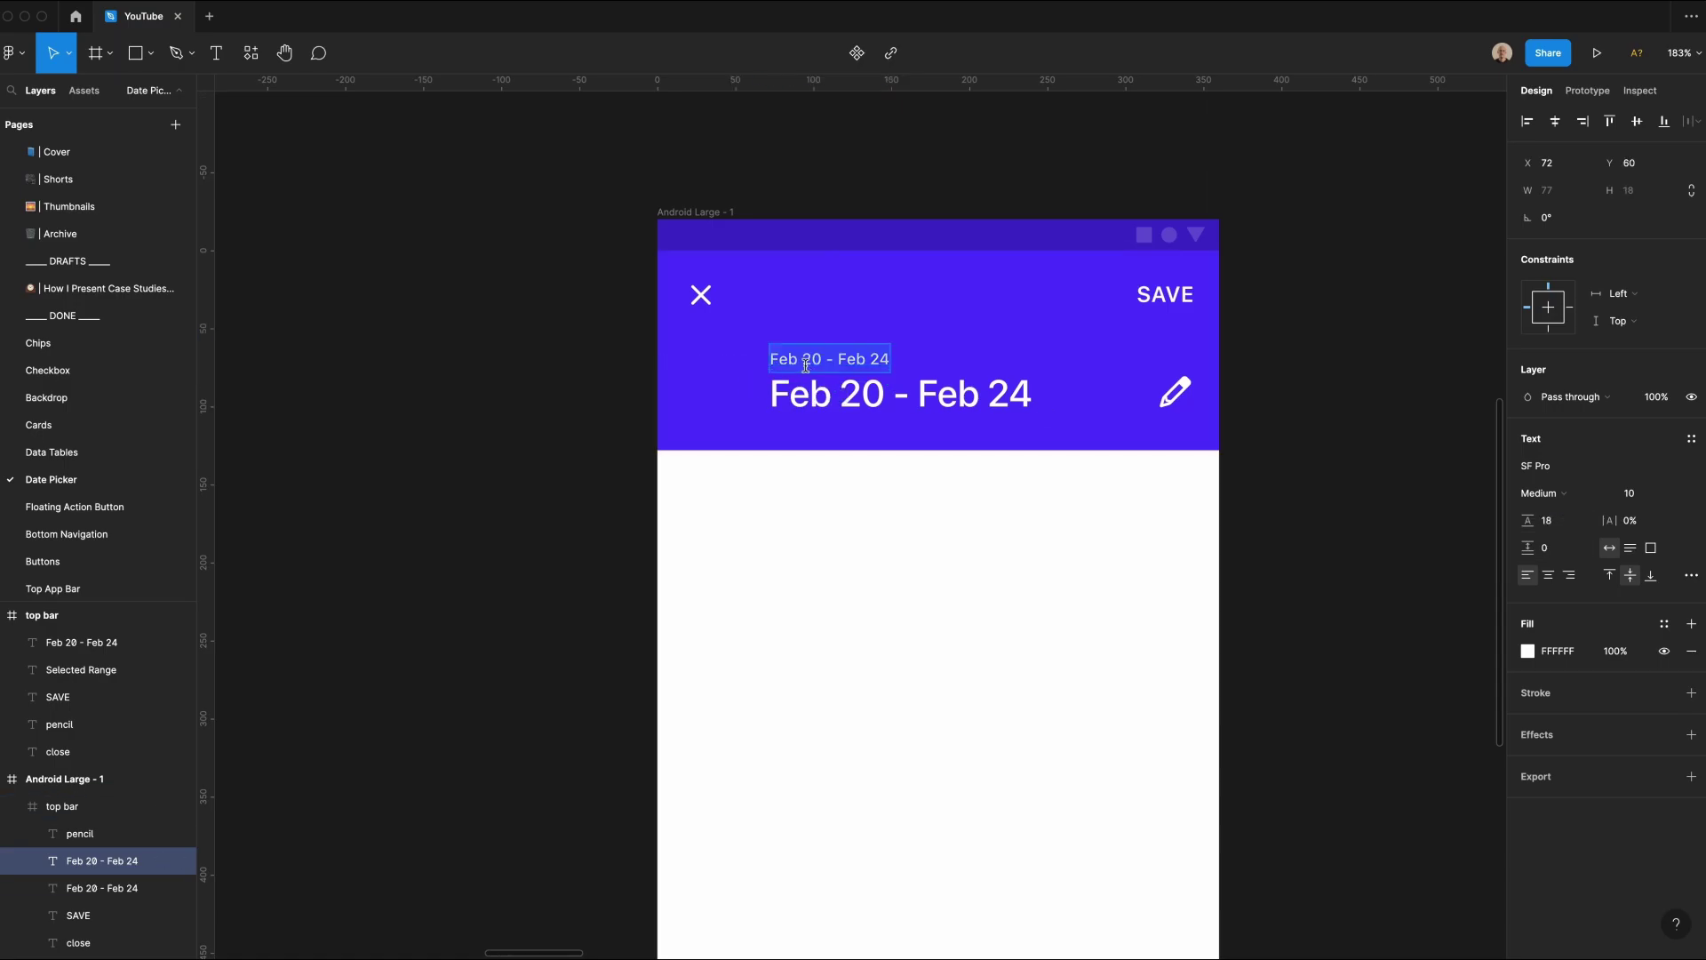
{"action": "type", "text": "Selected Ran"}
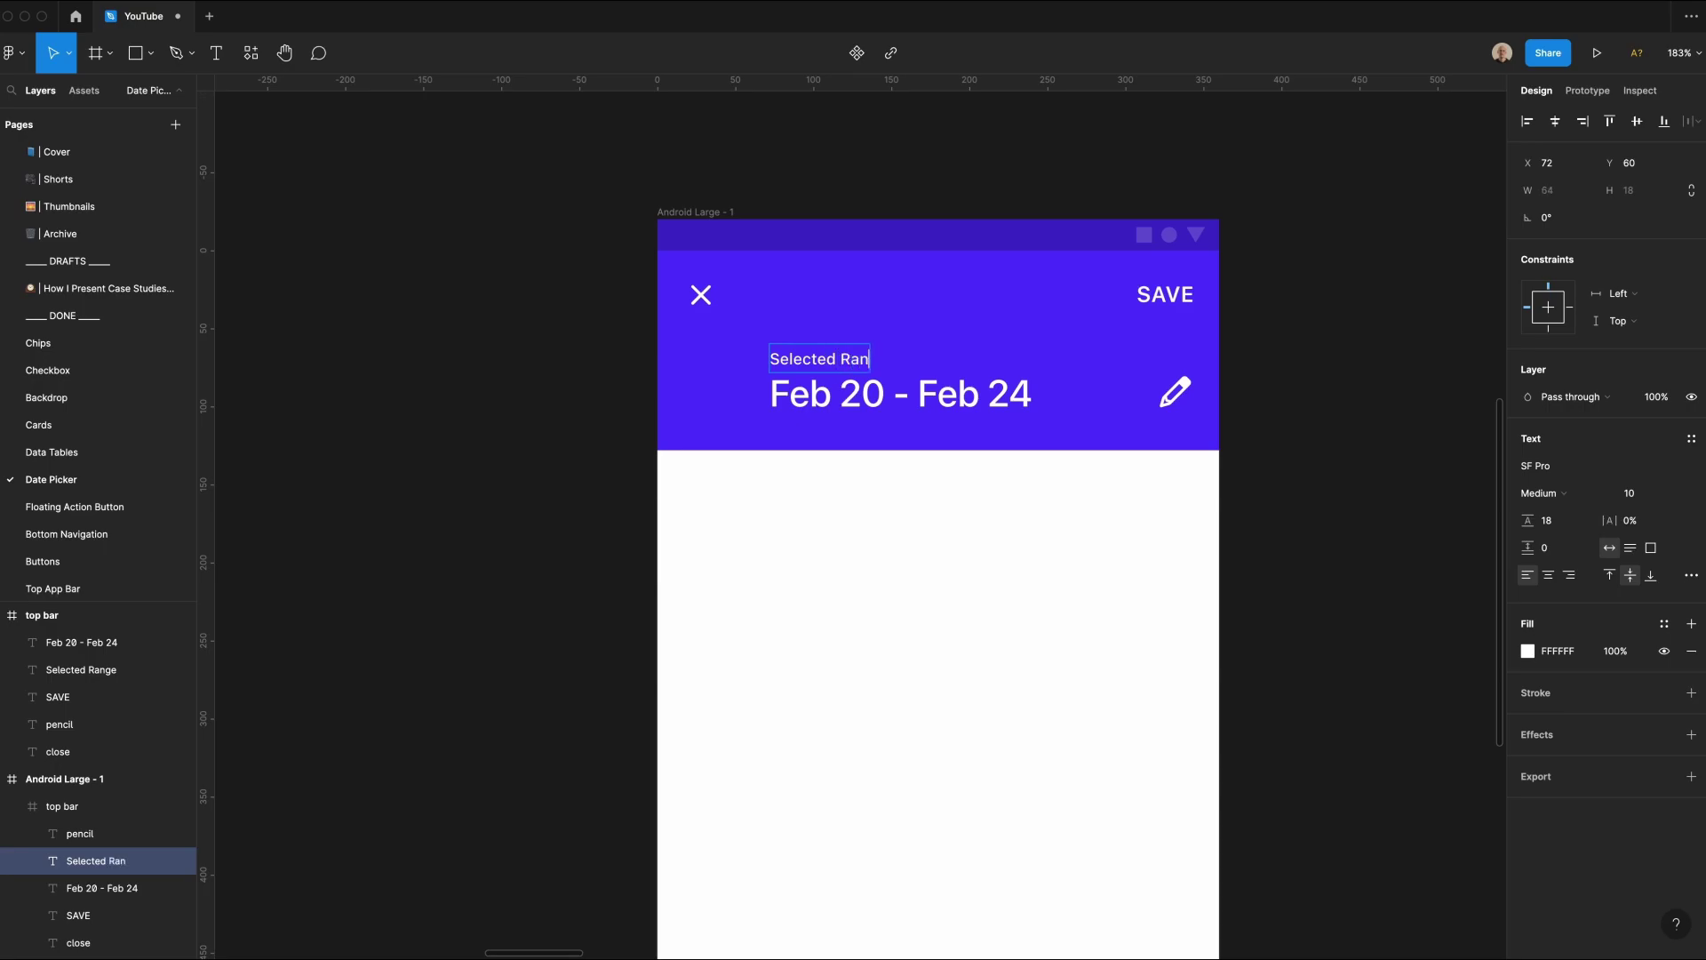
{"action": "type", "text": "ge"}
{"action": "key", "text": "Escape"}
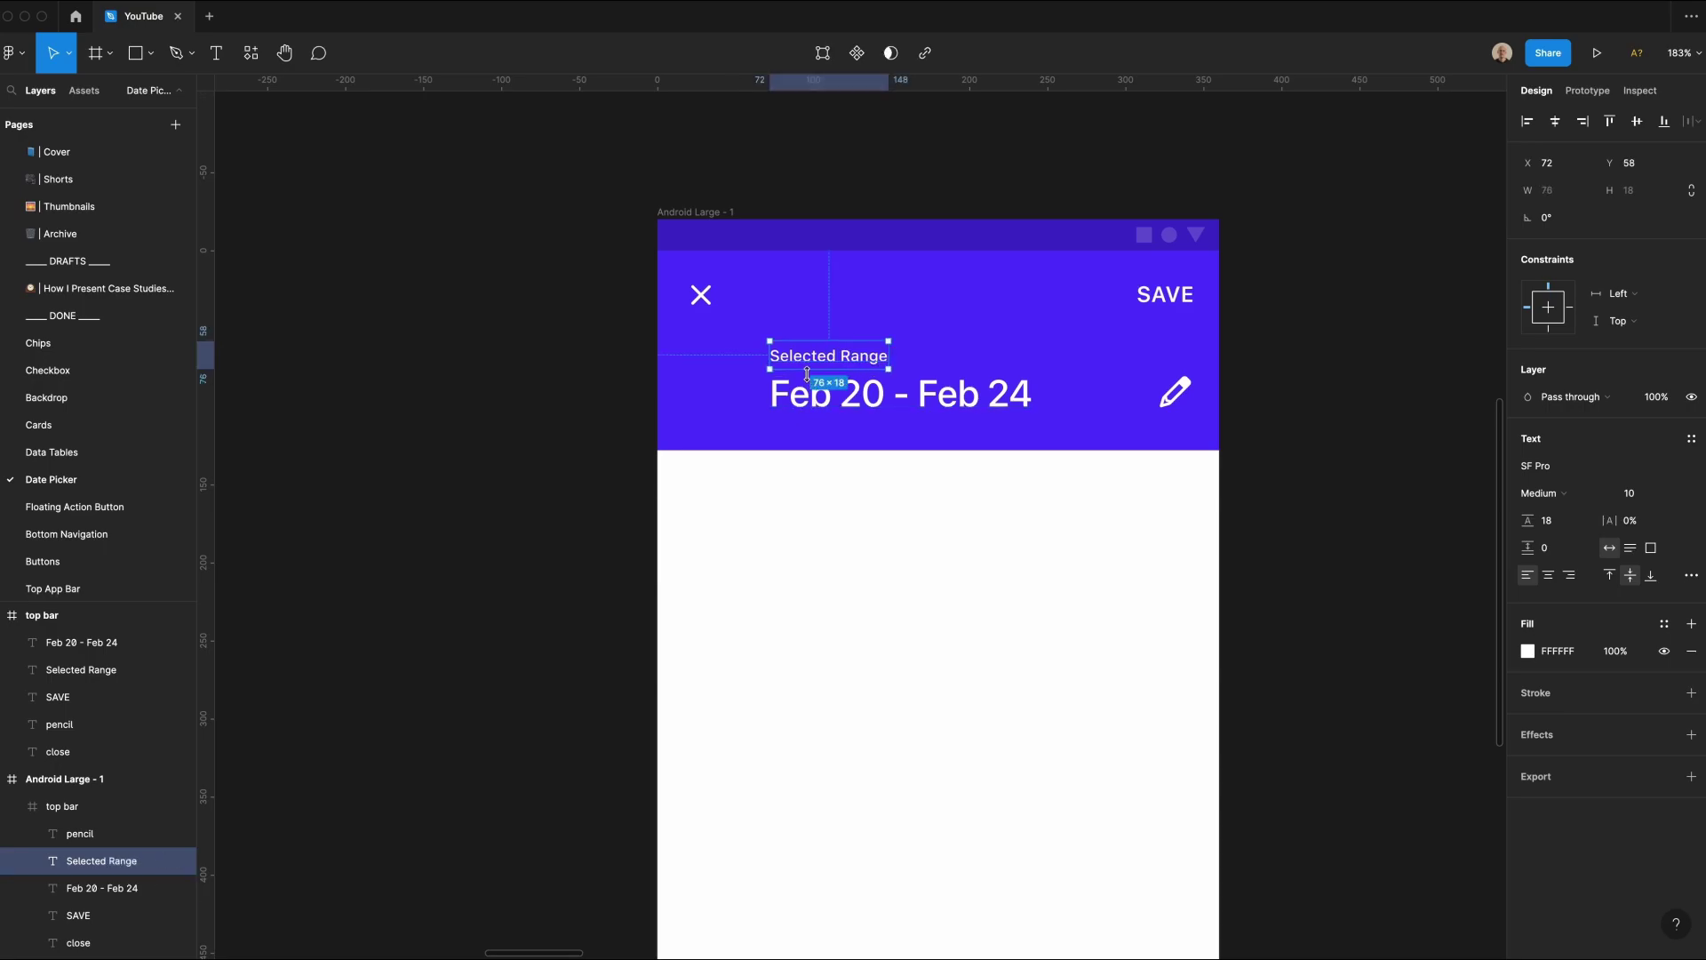
{"action": "key", "text": "7"}
{"action": "left_click", "coordinate": [1362, 383]}
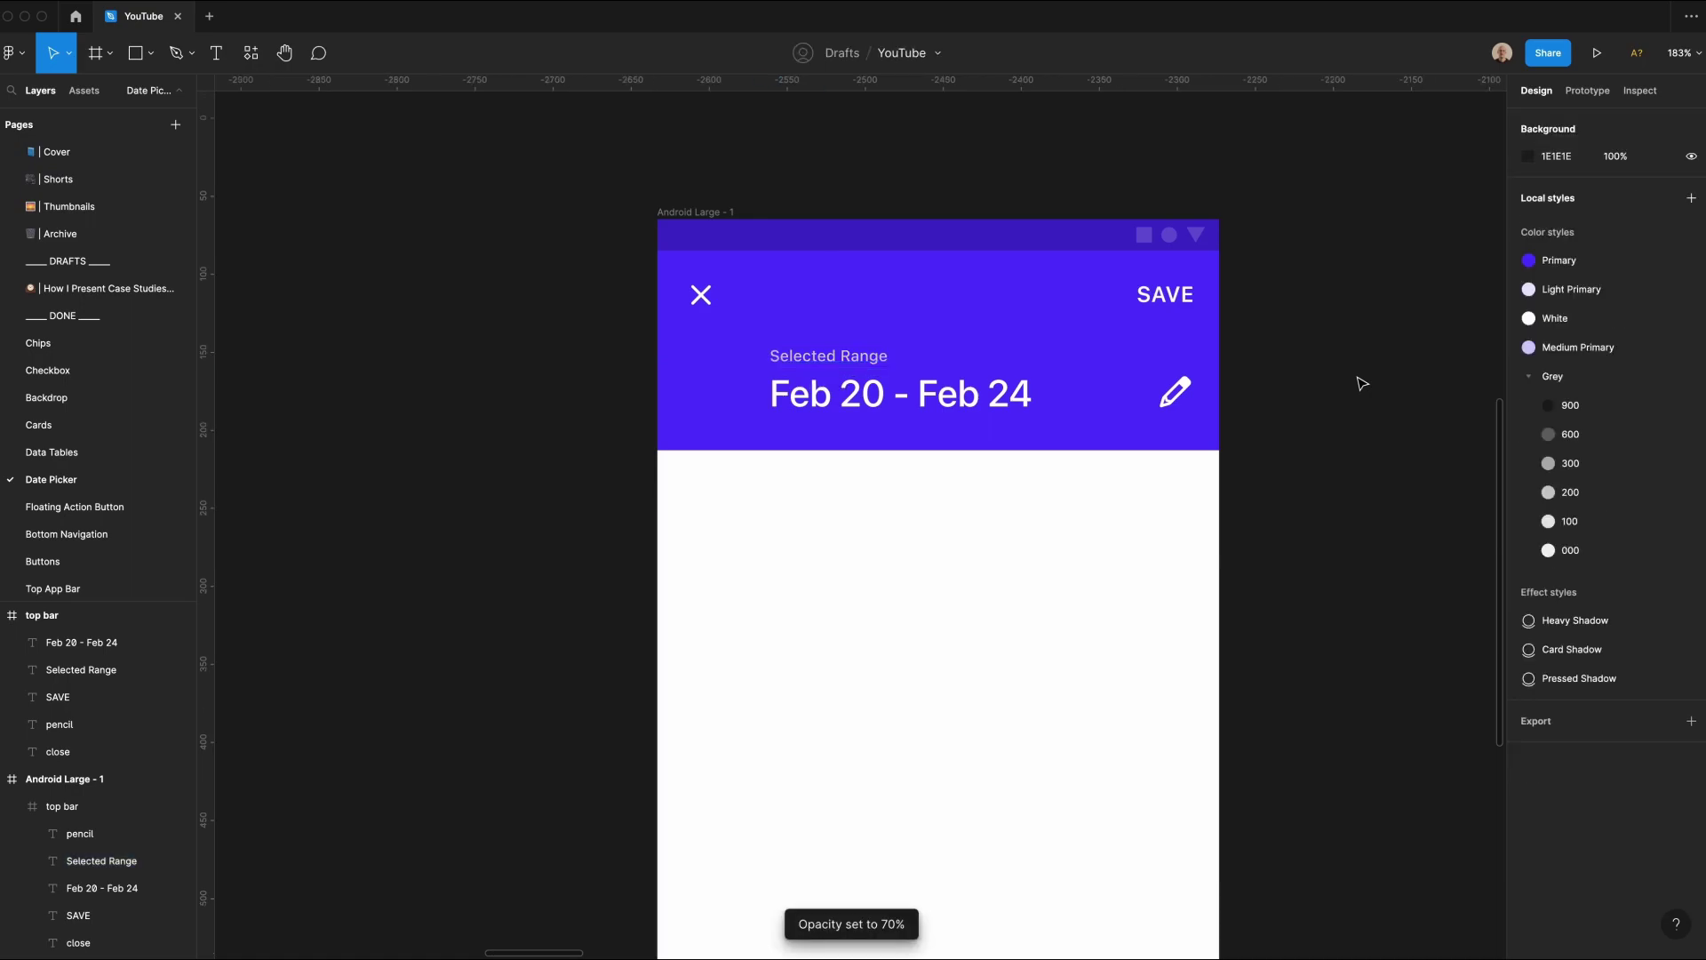
{"action": "scroll", "coordinate": [1120, 366], "scroll_direction": "right", "scroll_amount": 1}
{"action": "left_click", "coordinate": [868, 349]}
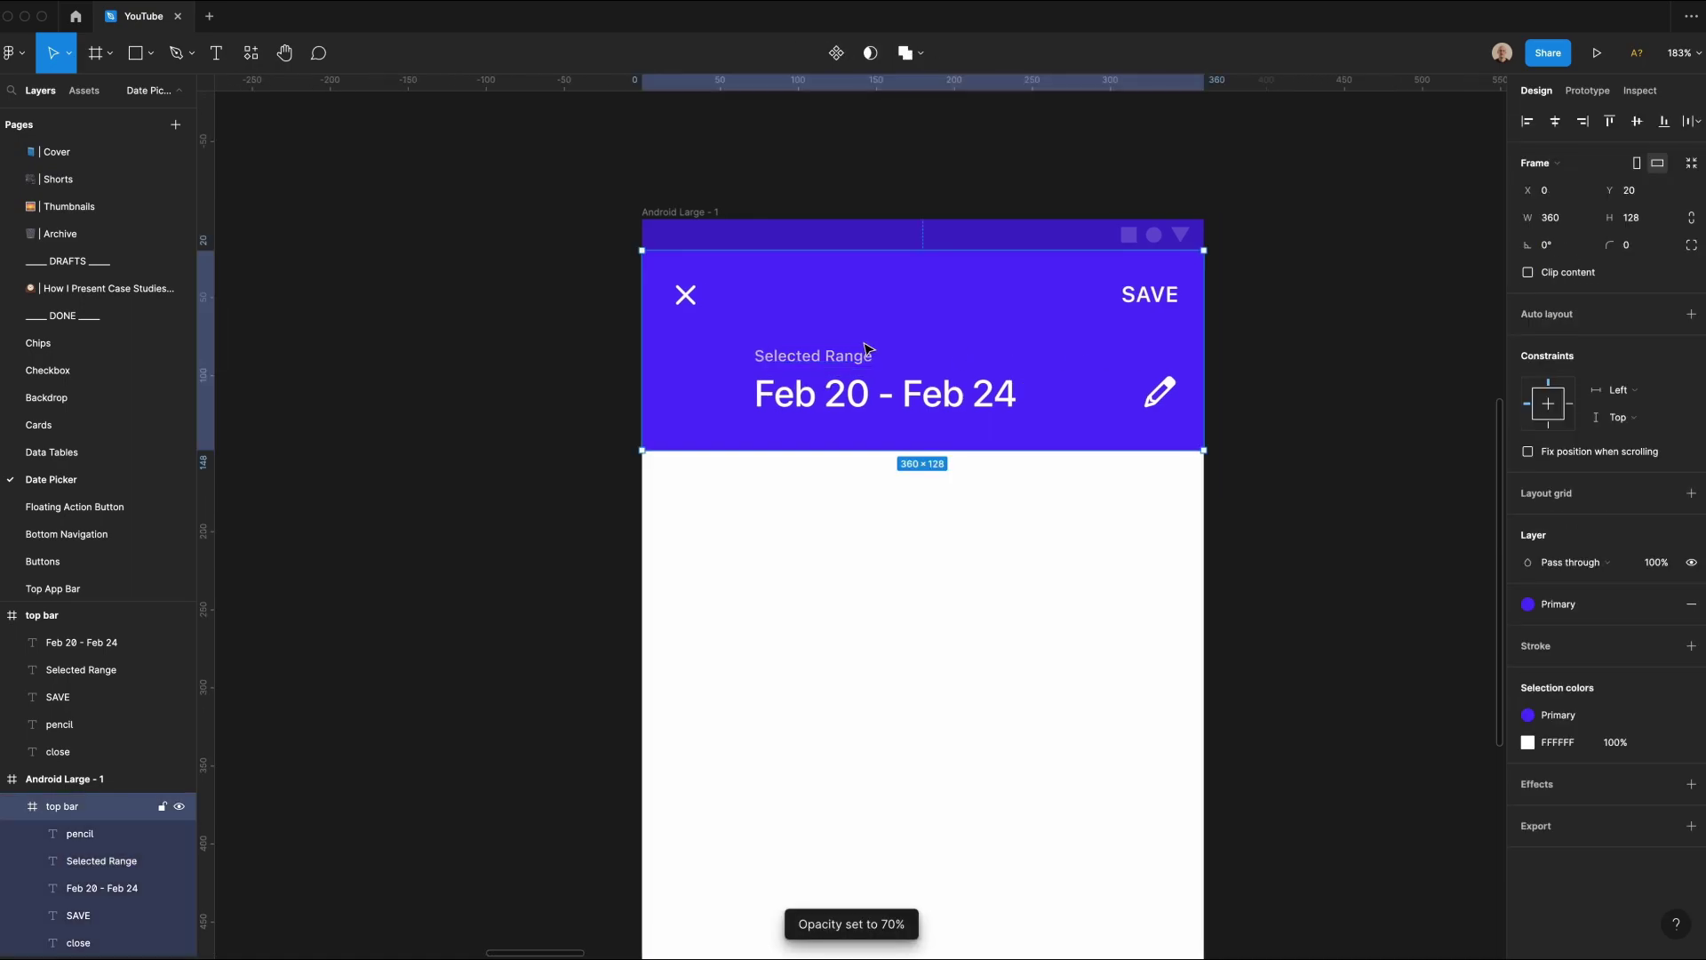
{"action": "left_click", "coordinate": [11, 807]}
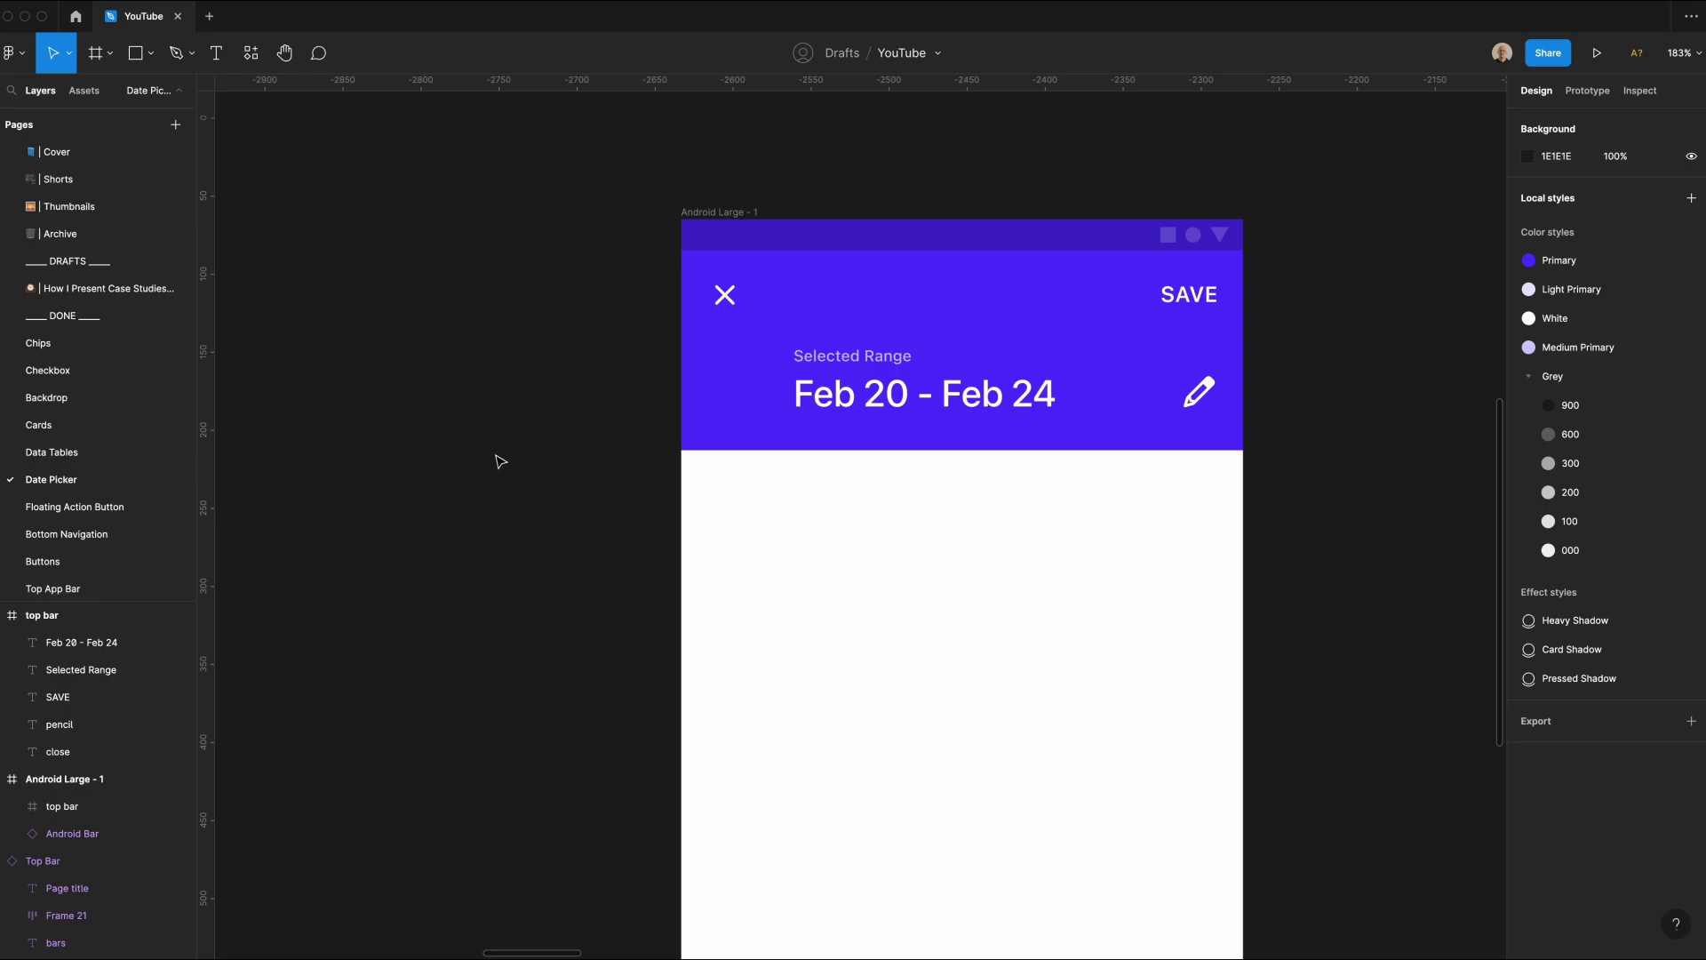
Step: Duplicate the Selected Range label below the top bar as "February" in Grey/600 and set both labels' letter spacing to -1%
{"action": "left_click", "coordinate": [834, 363], "text": "super"}
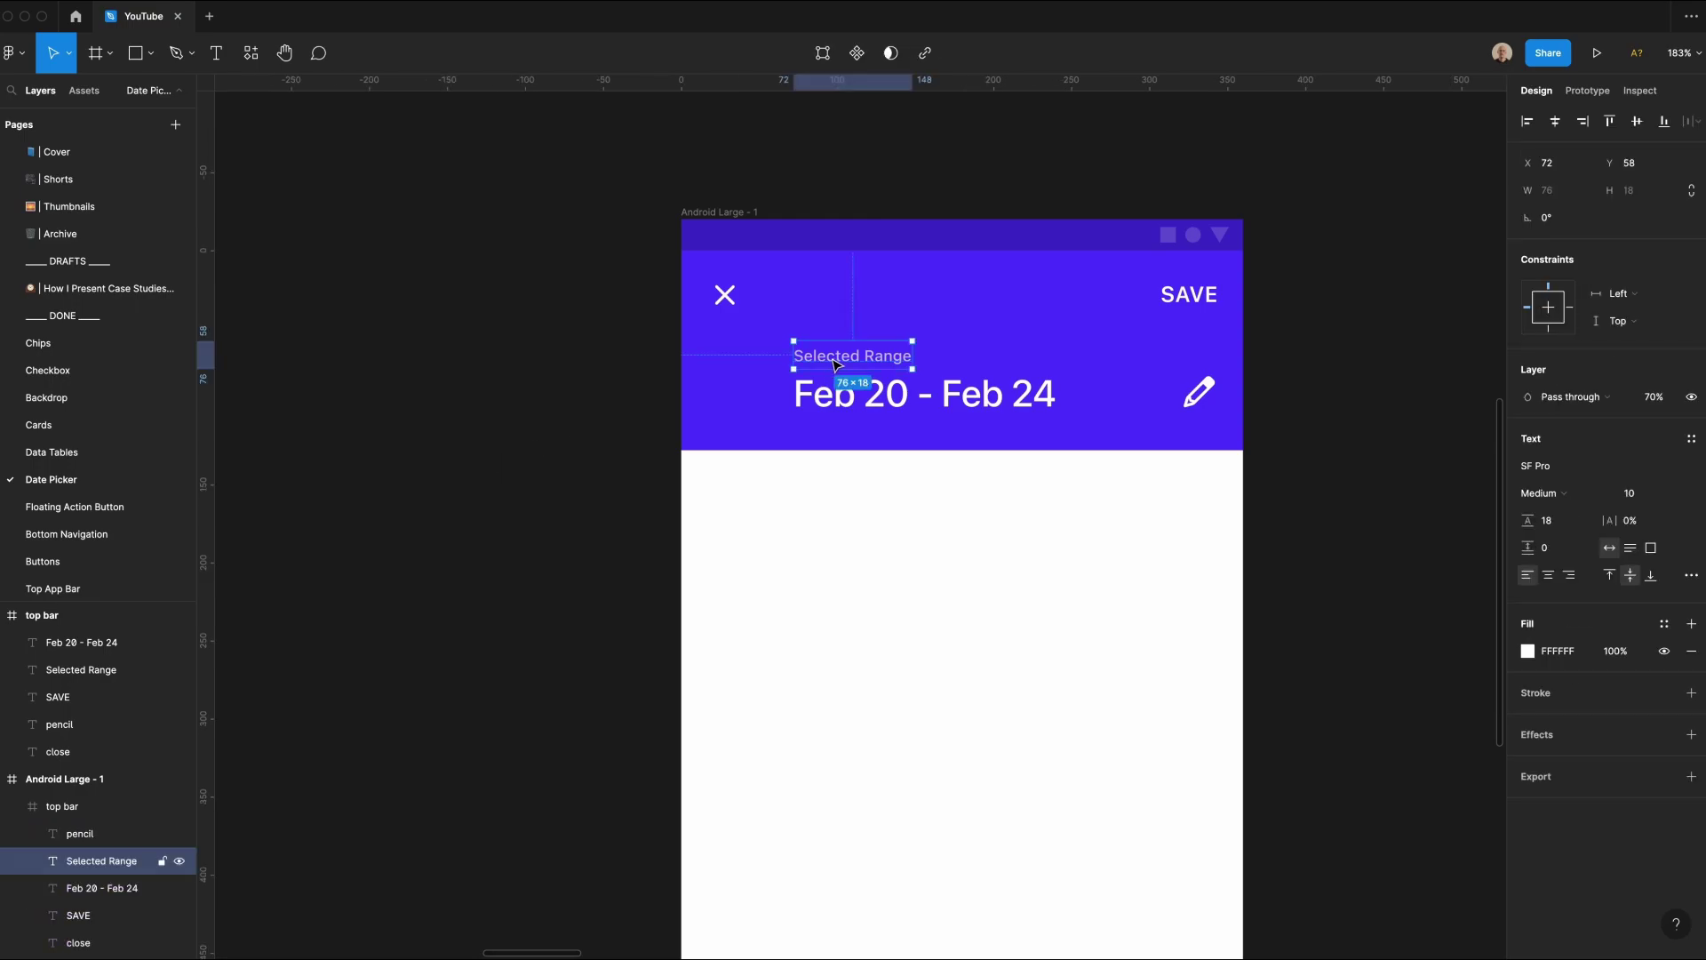
{"action": "left_click_drag", "start_coordinate": [834, 363], "coordinate": [703, 413]}
{"action": "type", "text": "Feb"}
{"action": "type", "text": "ruary"}
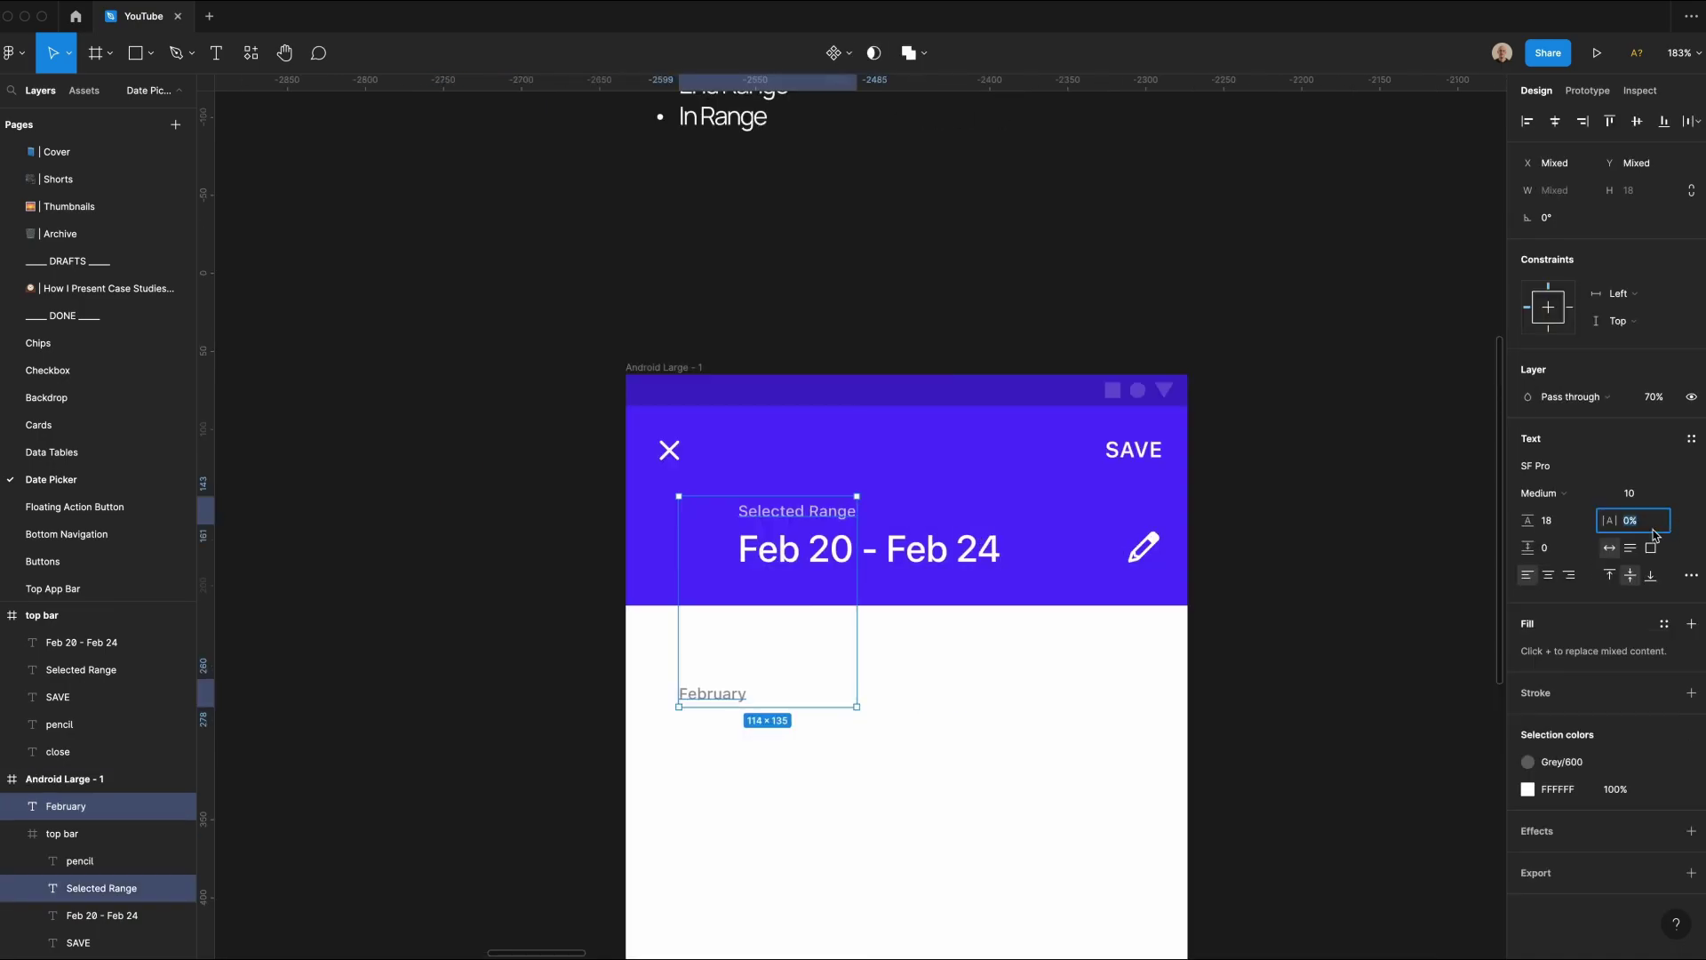
{"action": "key", "text": "Down"}
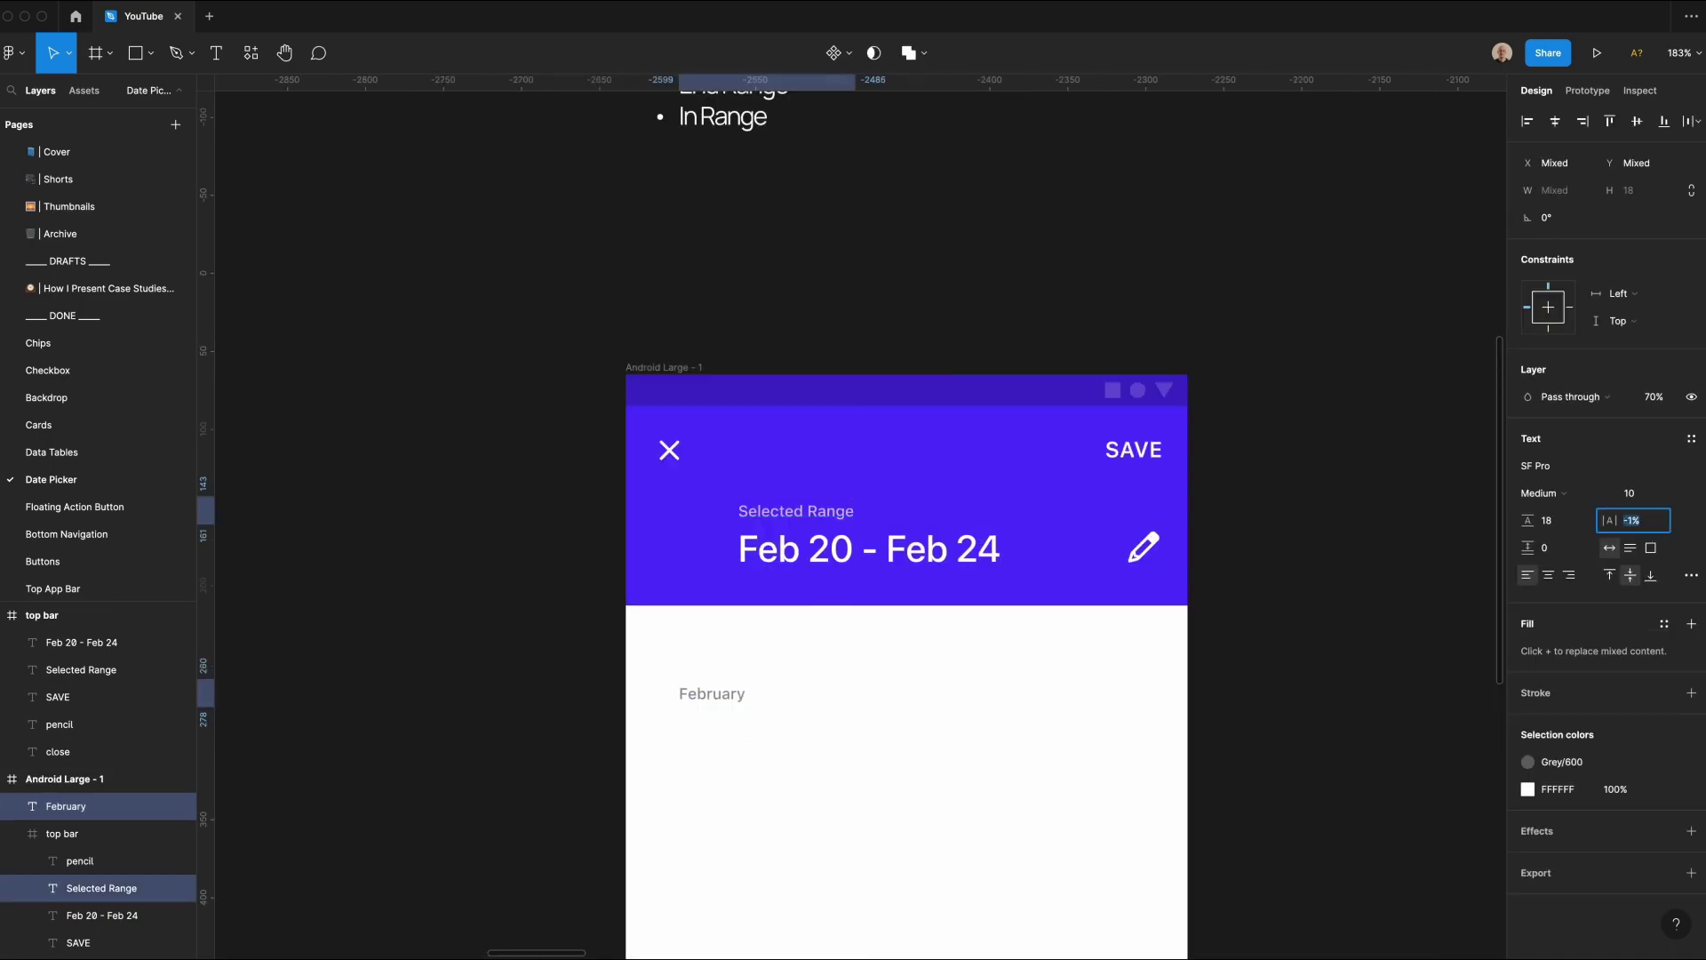
{"action": "left_click", "coordinate": [436, 702]}
Step: Widen the February text box across the Android frame, placing it at X 20 with a width of 320
{"action": "left_click_drag", "start_coordinate": [732, 696], "coordinate": [1151, 766]}
{"action": "key", "text": "shift+Right"}
{"action": "key", "text": "shift+Right"}
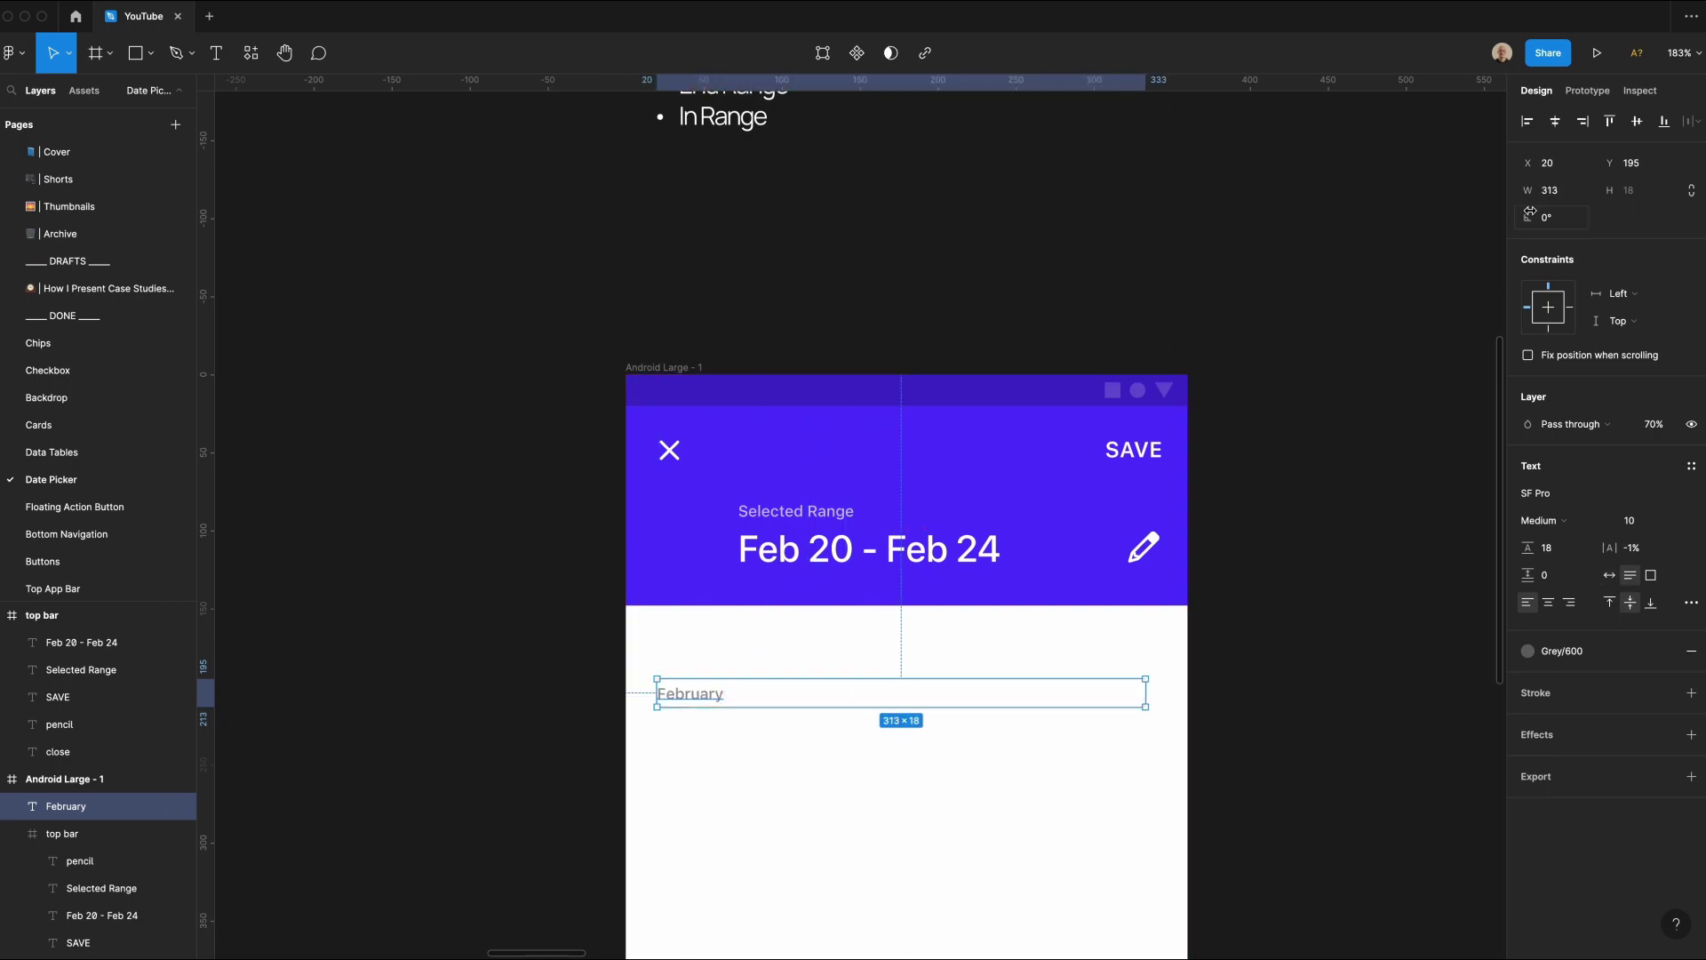
{"action": "left_click", "coordinate": [1551, 191]}
{"action": "type", "text": "320"}
{"action": "key", "text": "Return"}
Step: Wrap the February text in a frame named "Month" and set the text's horizontal constraint to Scale
{"action": "left_click", "coordinate": [684, 700]}
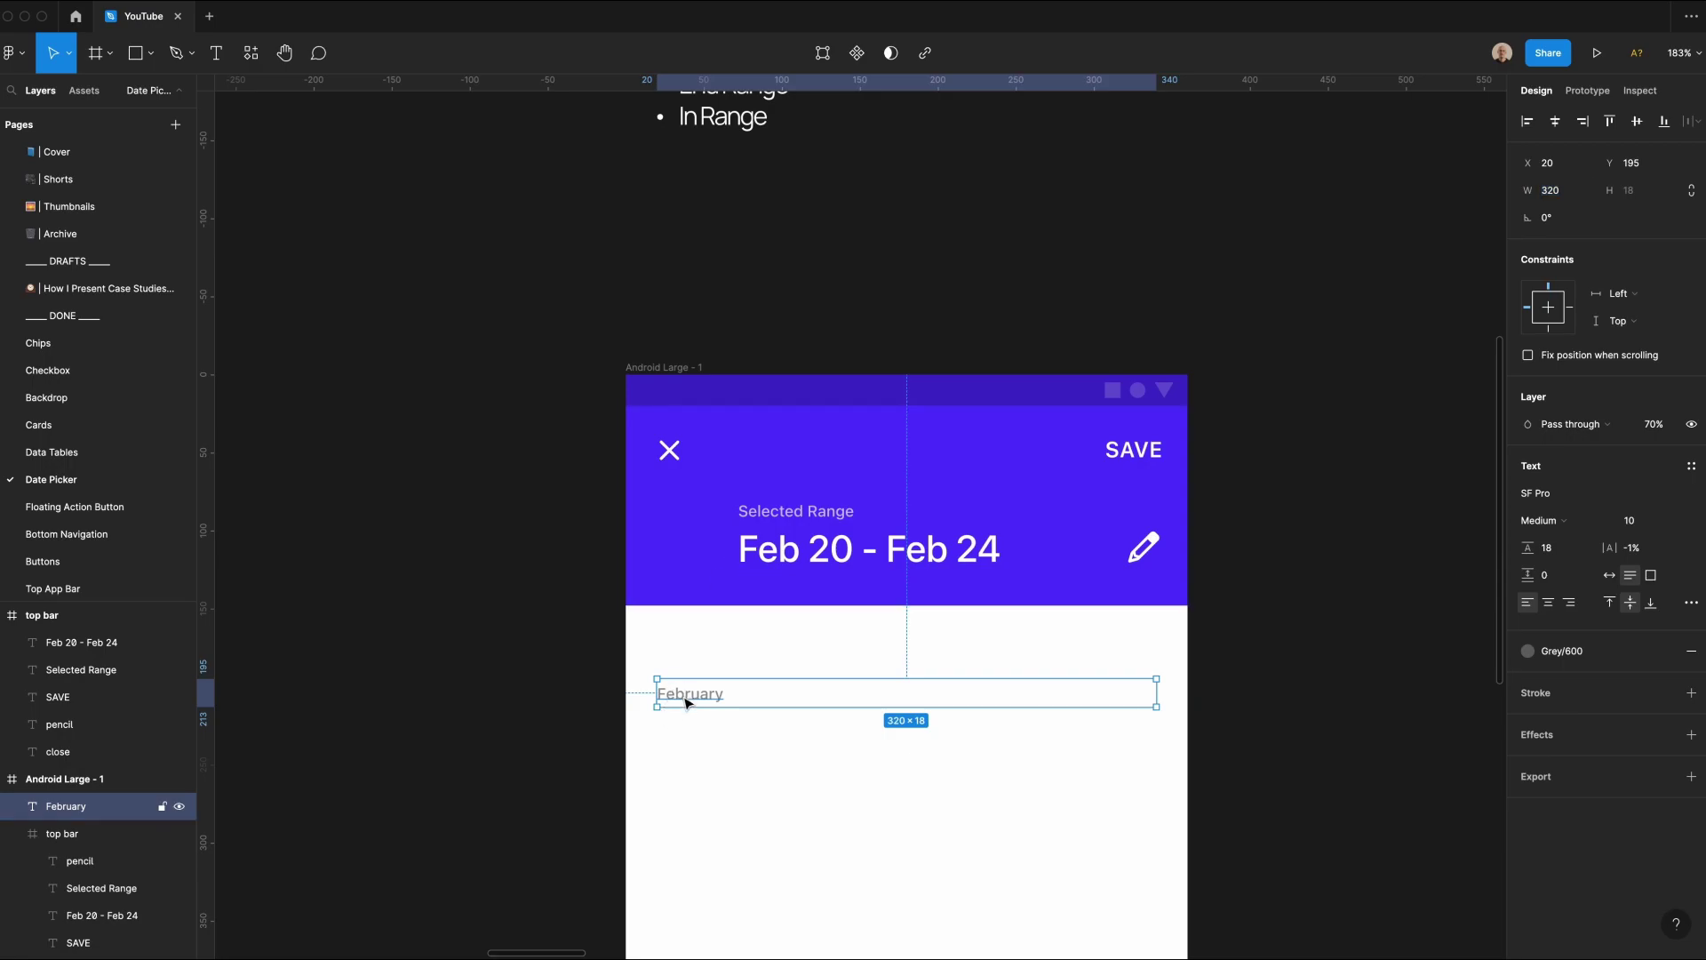
{"action": "key", "text": "super+alt+g"}
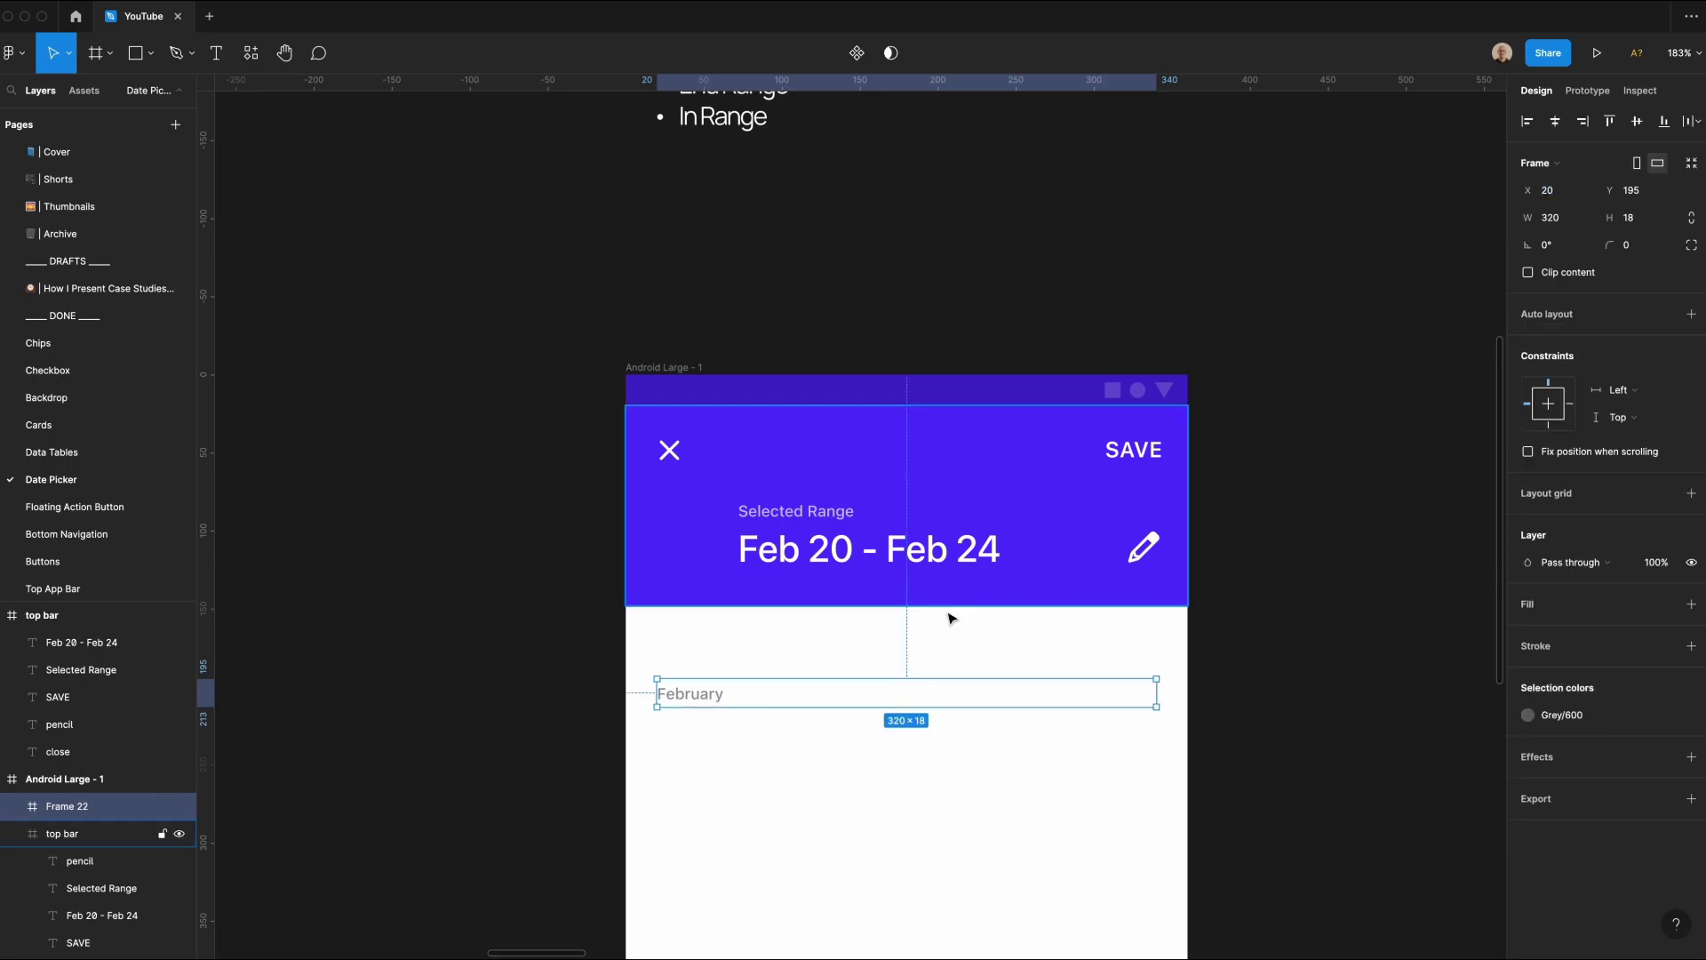
{"action": "left_click", "coordinate": [1617, 293]}
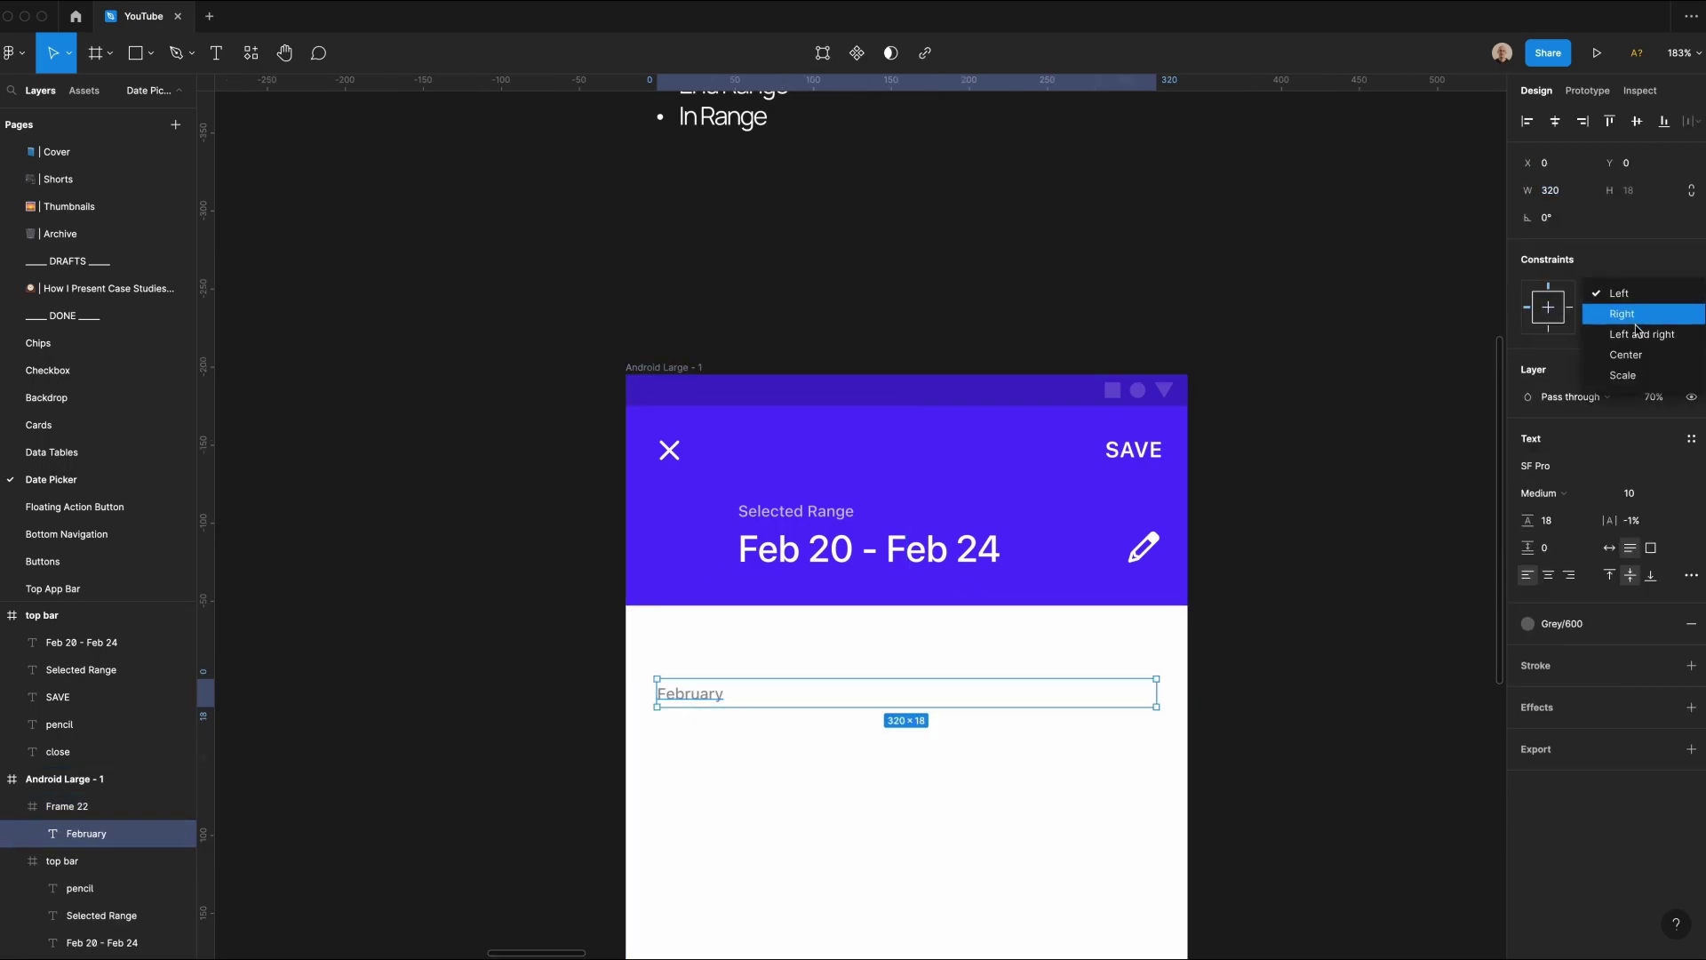
{"action": "left_click", "coordinate": [1626, 377]}
{"action": "double_click", "coordinate": [67, 806]}
{"action": "type", "text": "Month"}
{"action": "key", "text": "Return"}
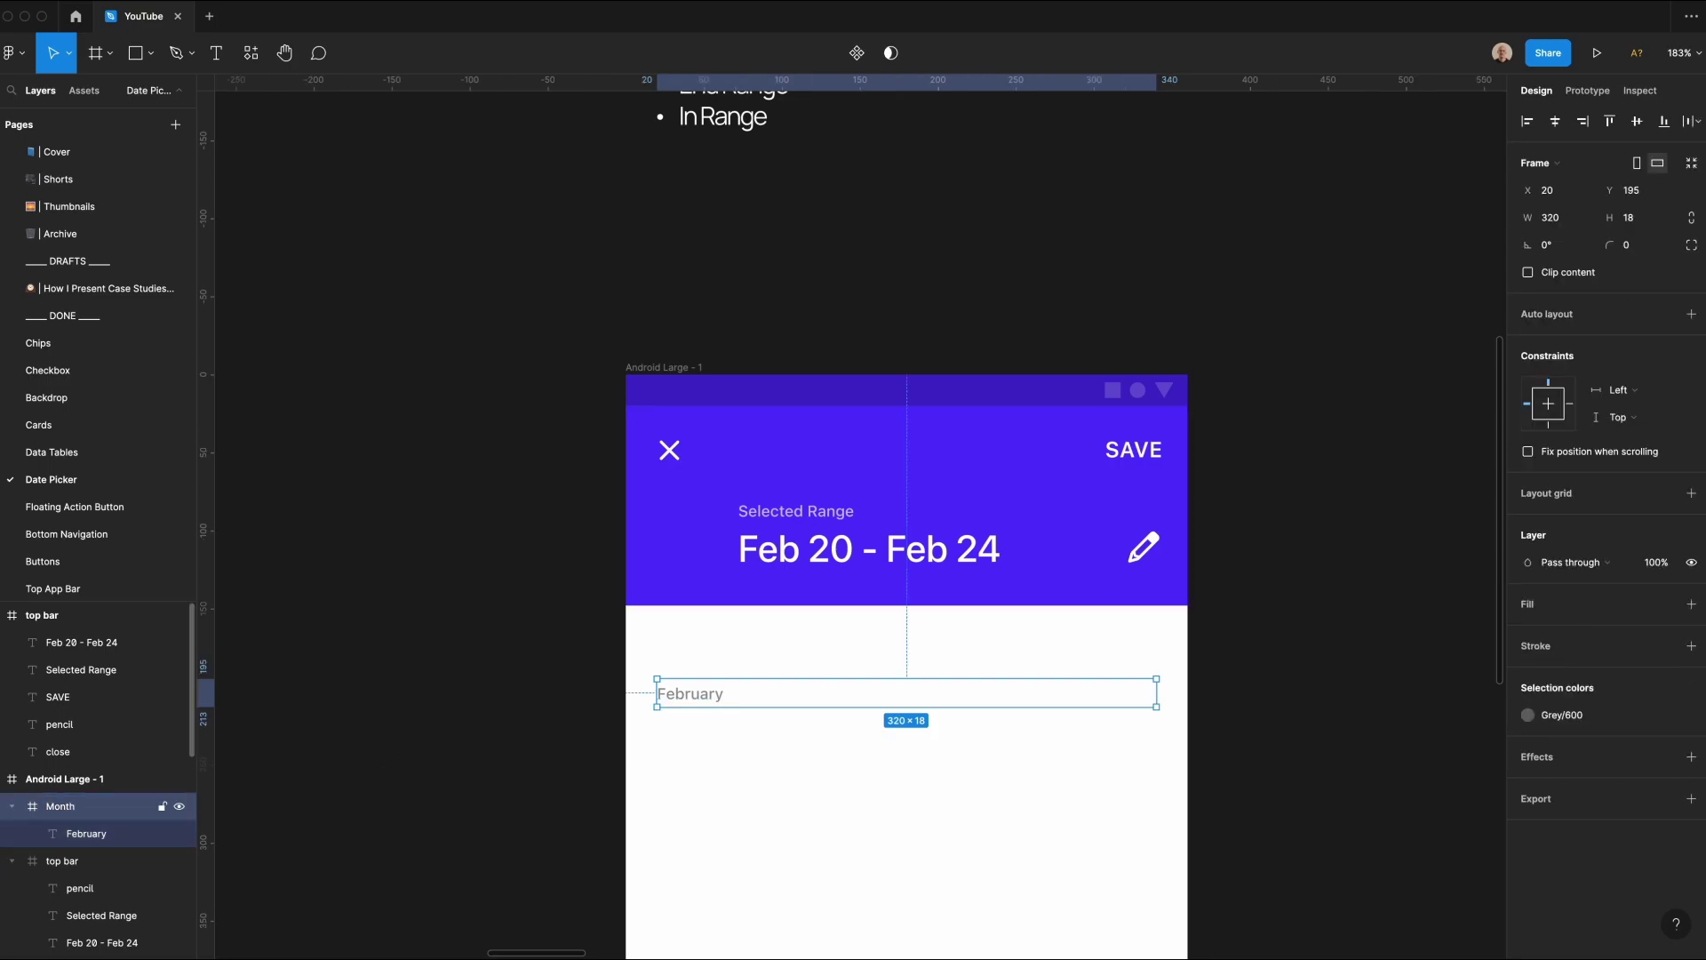
Step: Turn the Month frame into a component above the Android frame, with instances placed below the top bar
{"action": "left_click_drag", "start_coordinate": [662, 693], "coordinate": [704, 788]}
{"action": "scroll", "coordinate": [656, 260], "scroll_direction": "down", "scroll_amount": 1}
{"action": "key", "text": "super+alt+k"}
Step: Change the second Month instance's text to "March" and add another instance further down labelled "April"
{"action": "double_click", "coordinate": [703, 782]}
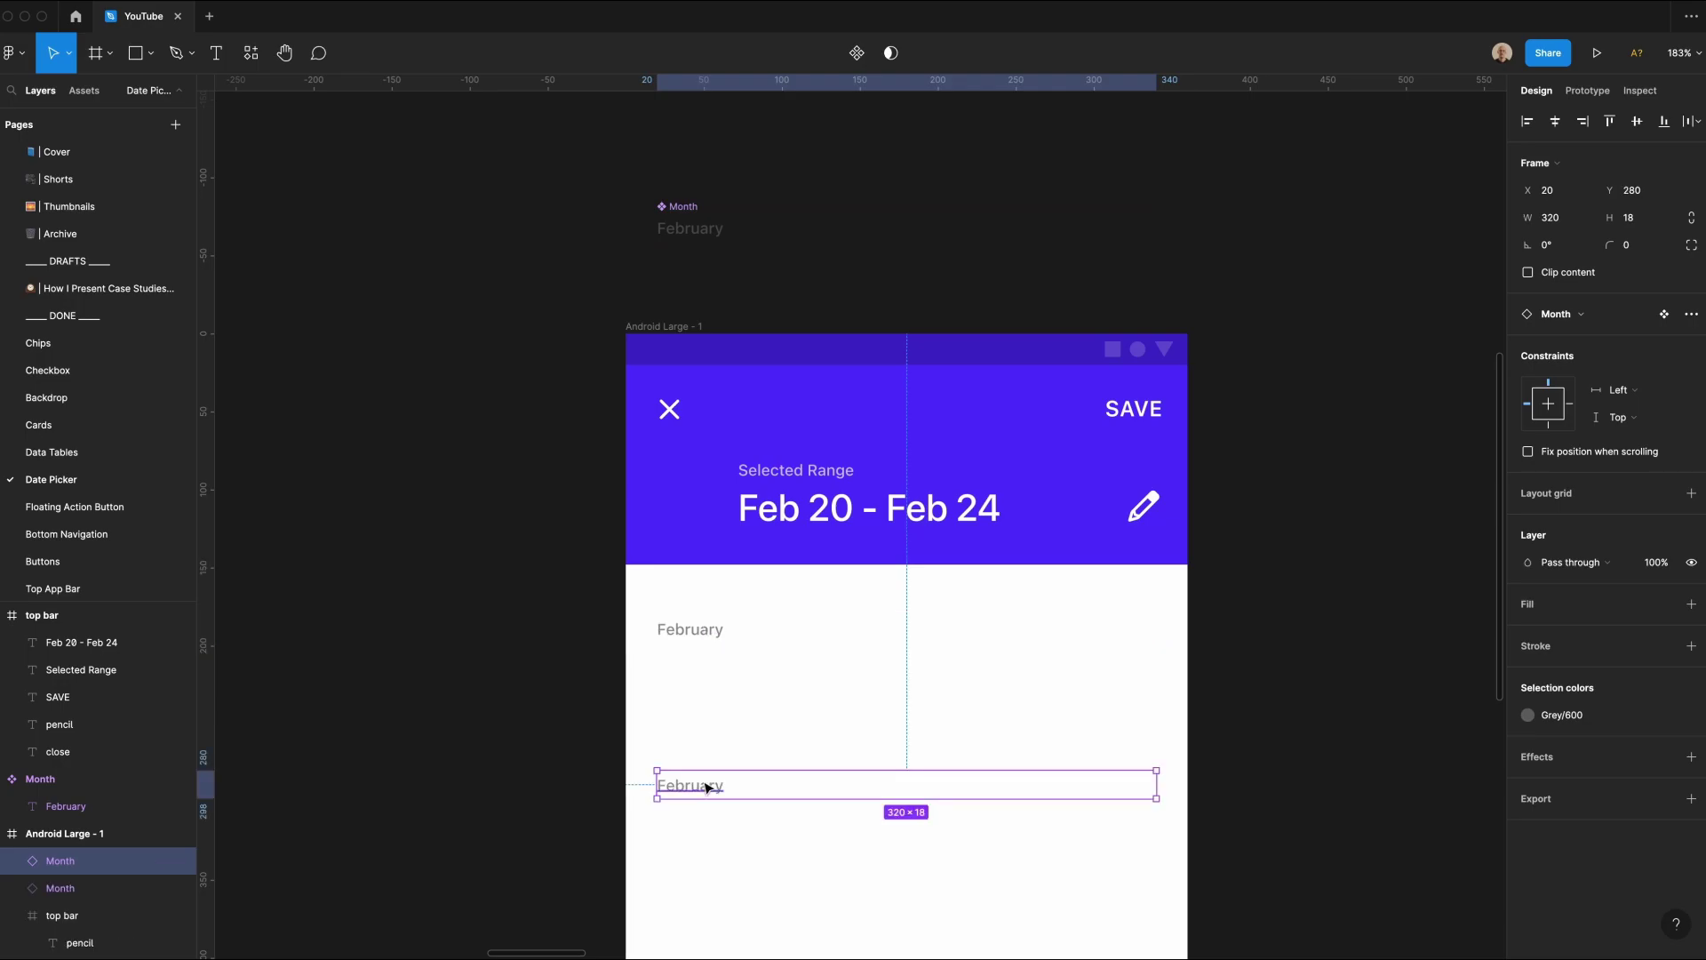
{"action": "type", "text": "March"}
{"action": "key", "text": "Escape"}
{"action": "key", "text": "Escape"}
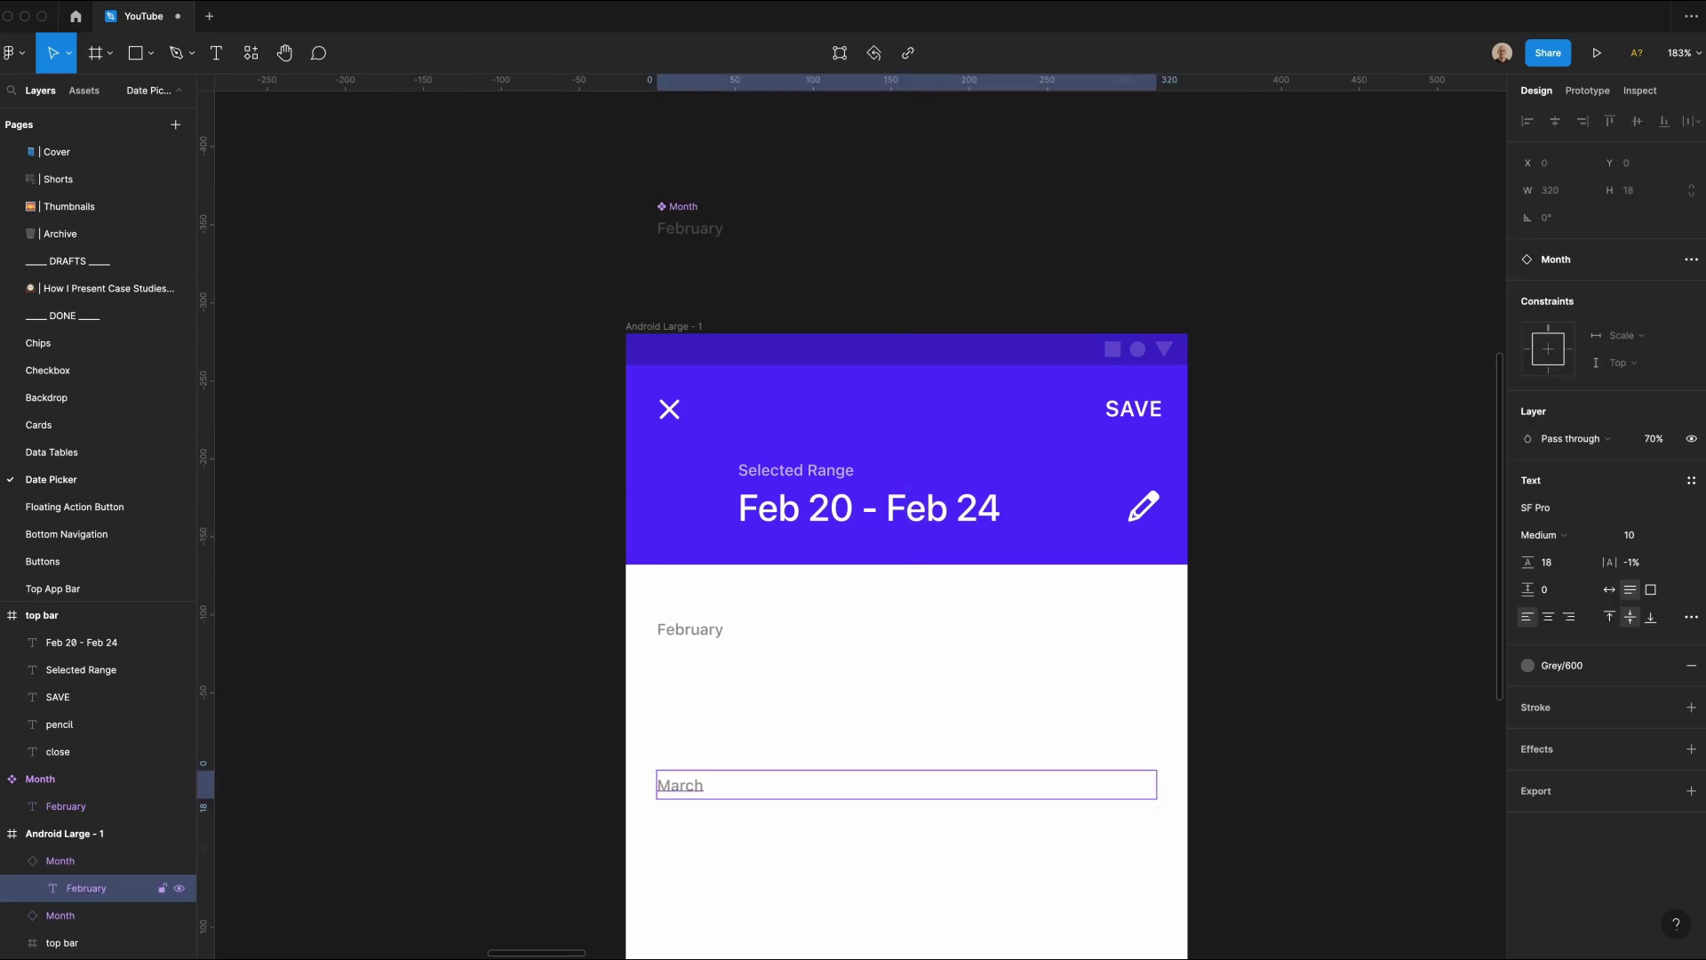
{"action": "scroll", "coordinate": [688, 480], "scroll_direction": "down", "scroll_amount": 4}
{"action": "type", "text": "April"}
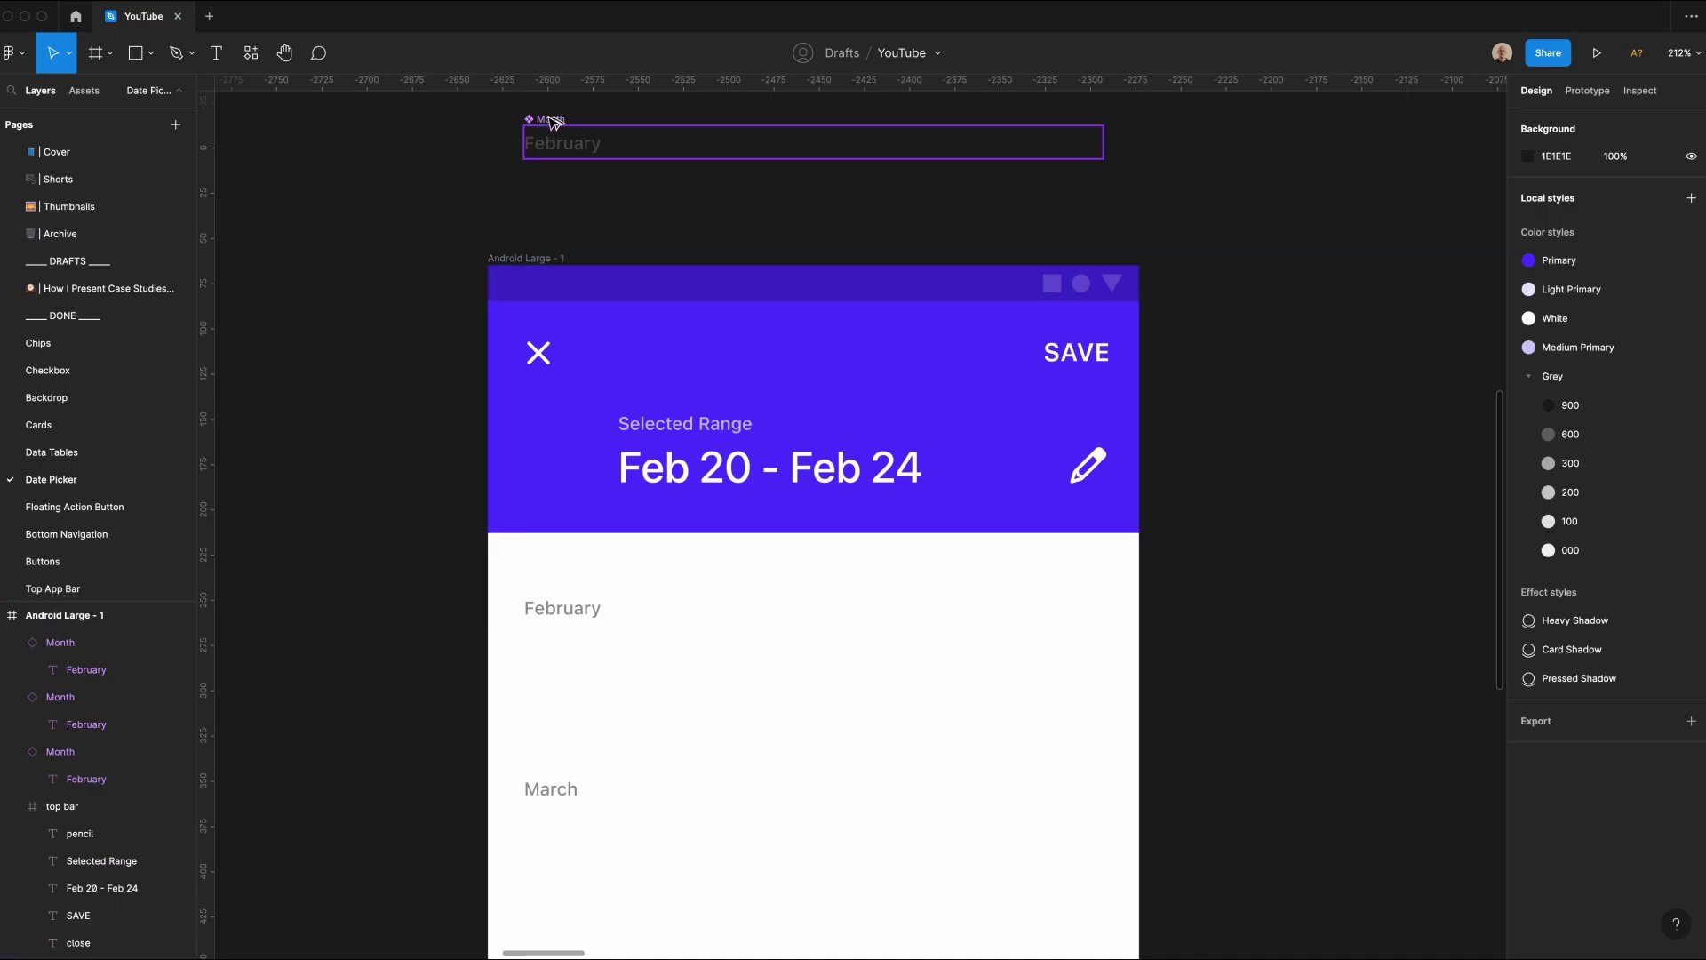
Step: Duplicate the main Month component just below itself, detach the new instance and set its width to 48
{"action": "left_click_drag", "start_coordinate": [562, 148], "coordinate": [557, 189], "text": "alt"}
{"action": "right_click", "coordinate": [557, 188]}
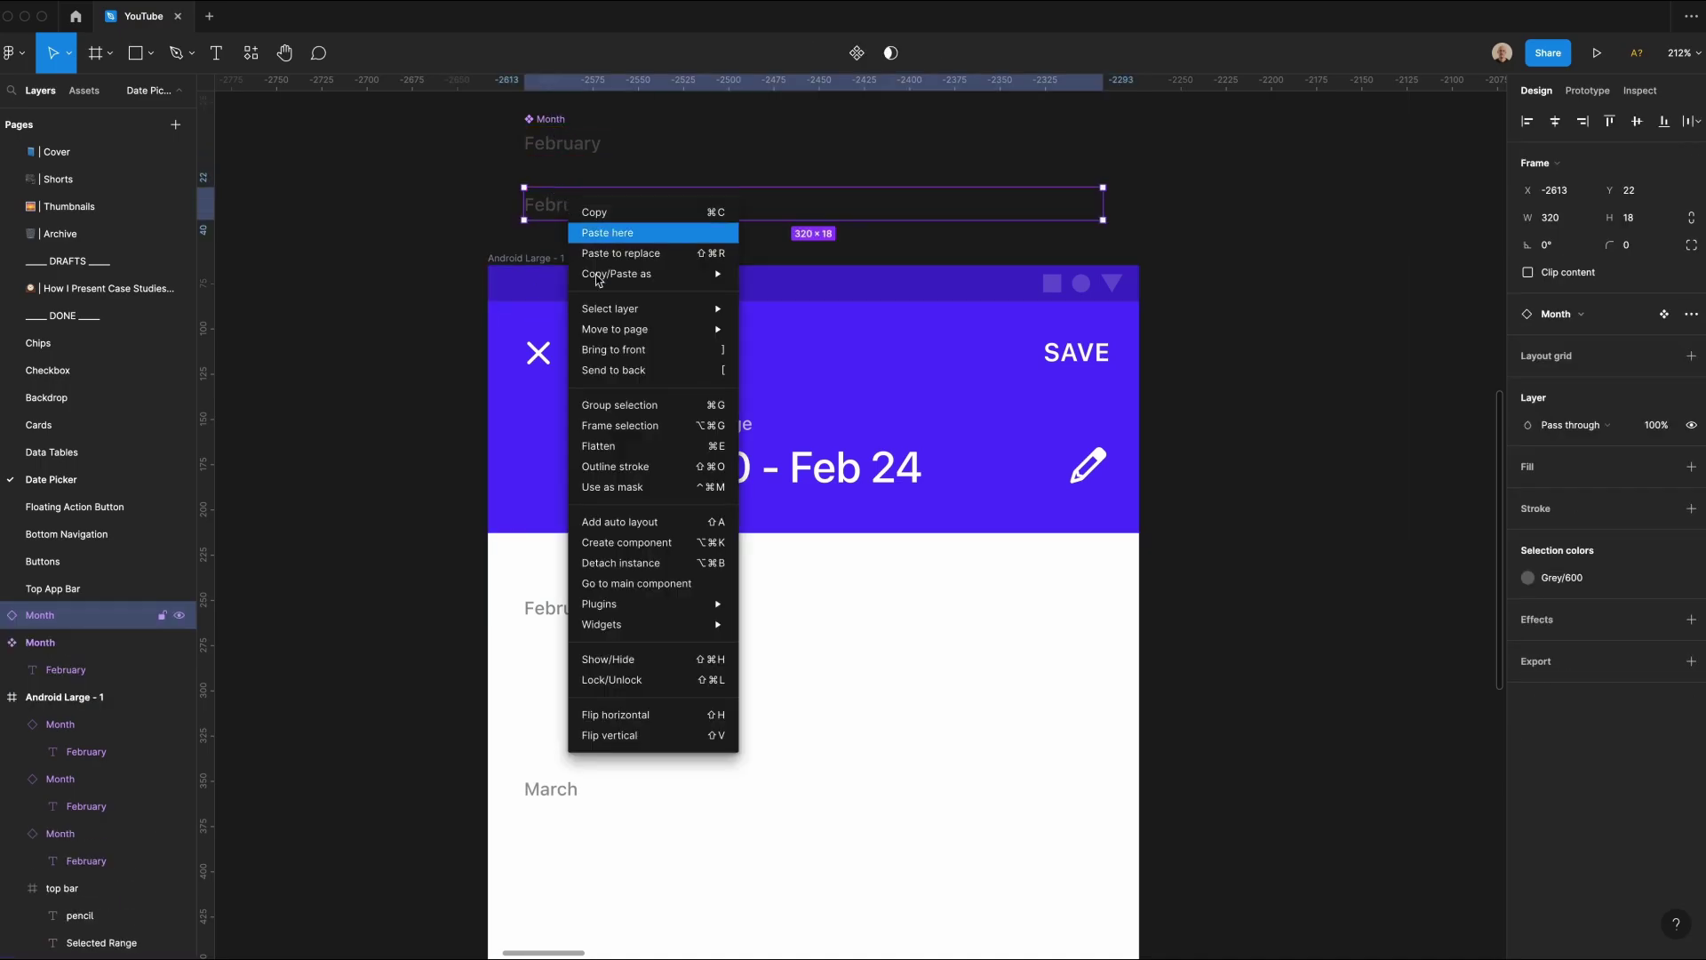
{"action": "left_click", "coordinate": [657, 560]}
{"action": "left_click", "coordinate": [1583, 220]}
{"action": "type", "text": "48"}
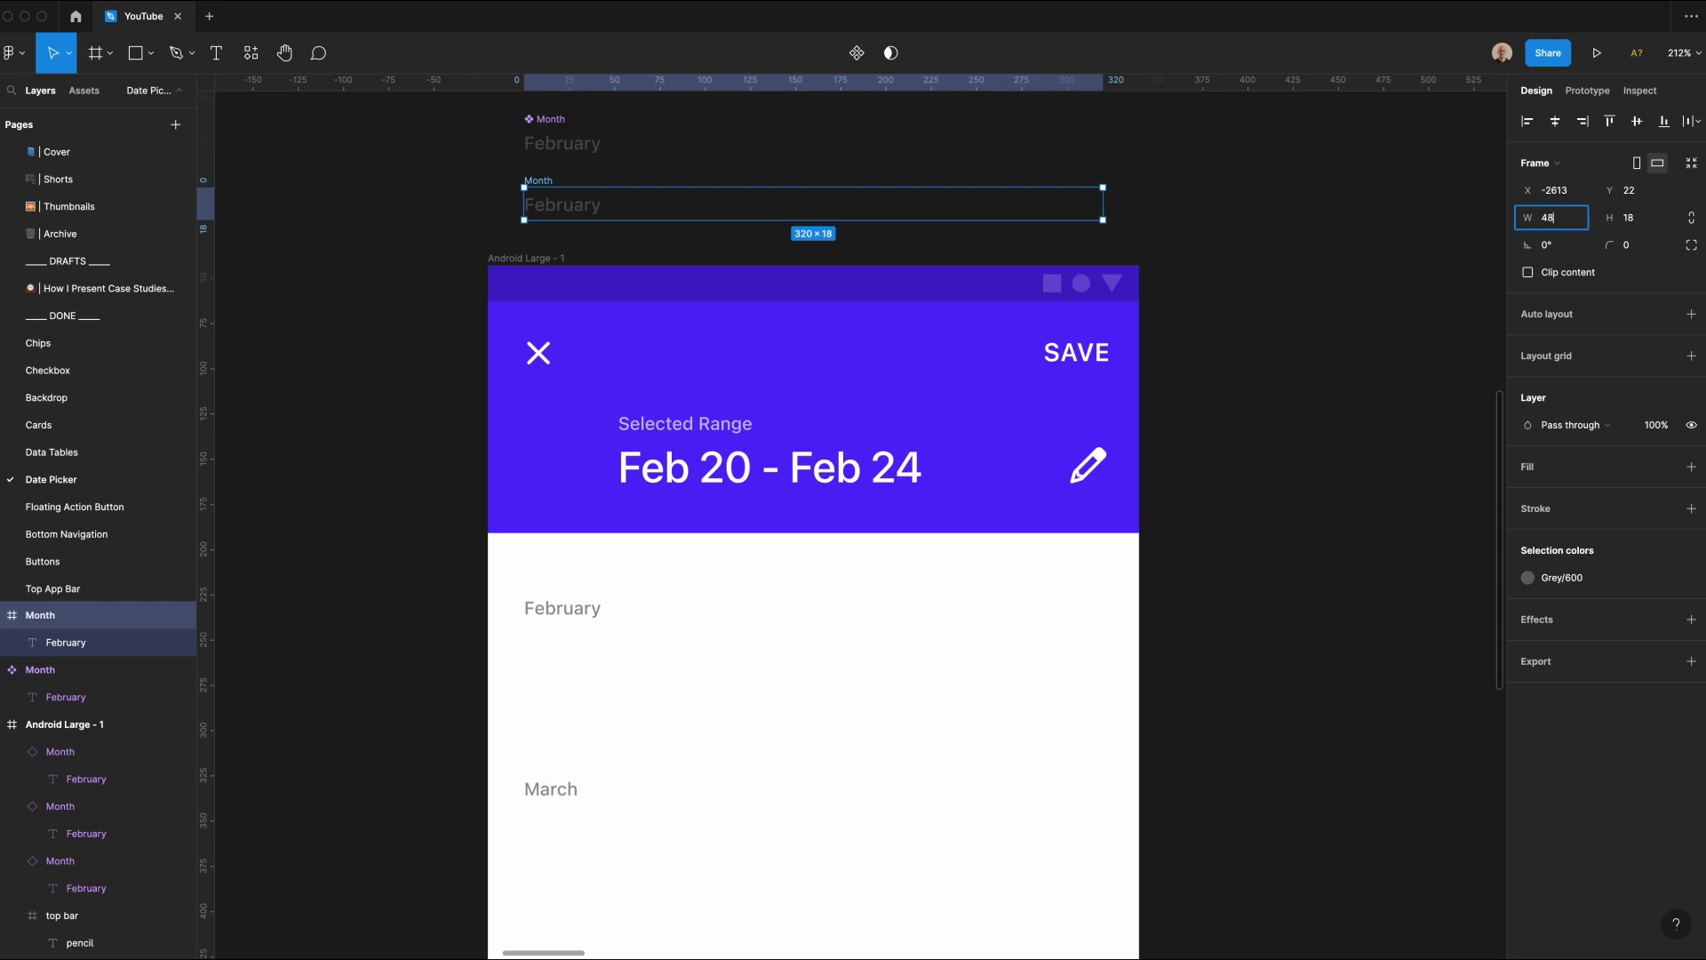
{"action": "key", "text": "Return"}
Step: Set the detached frame's text to font size 14 and line height 40
{"action": "key", "text": "Return"}
{"action": "left_click", "coordinate": [1641, 530]}
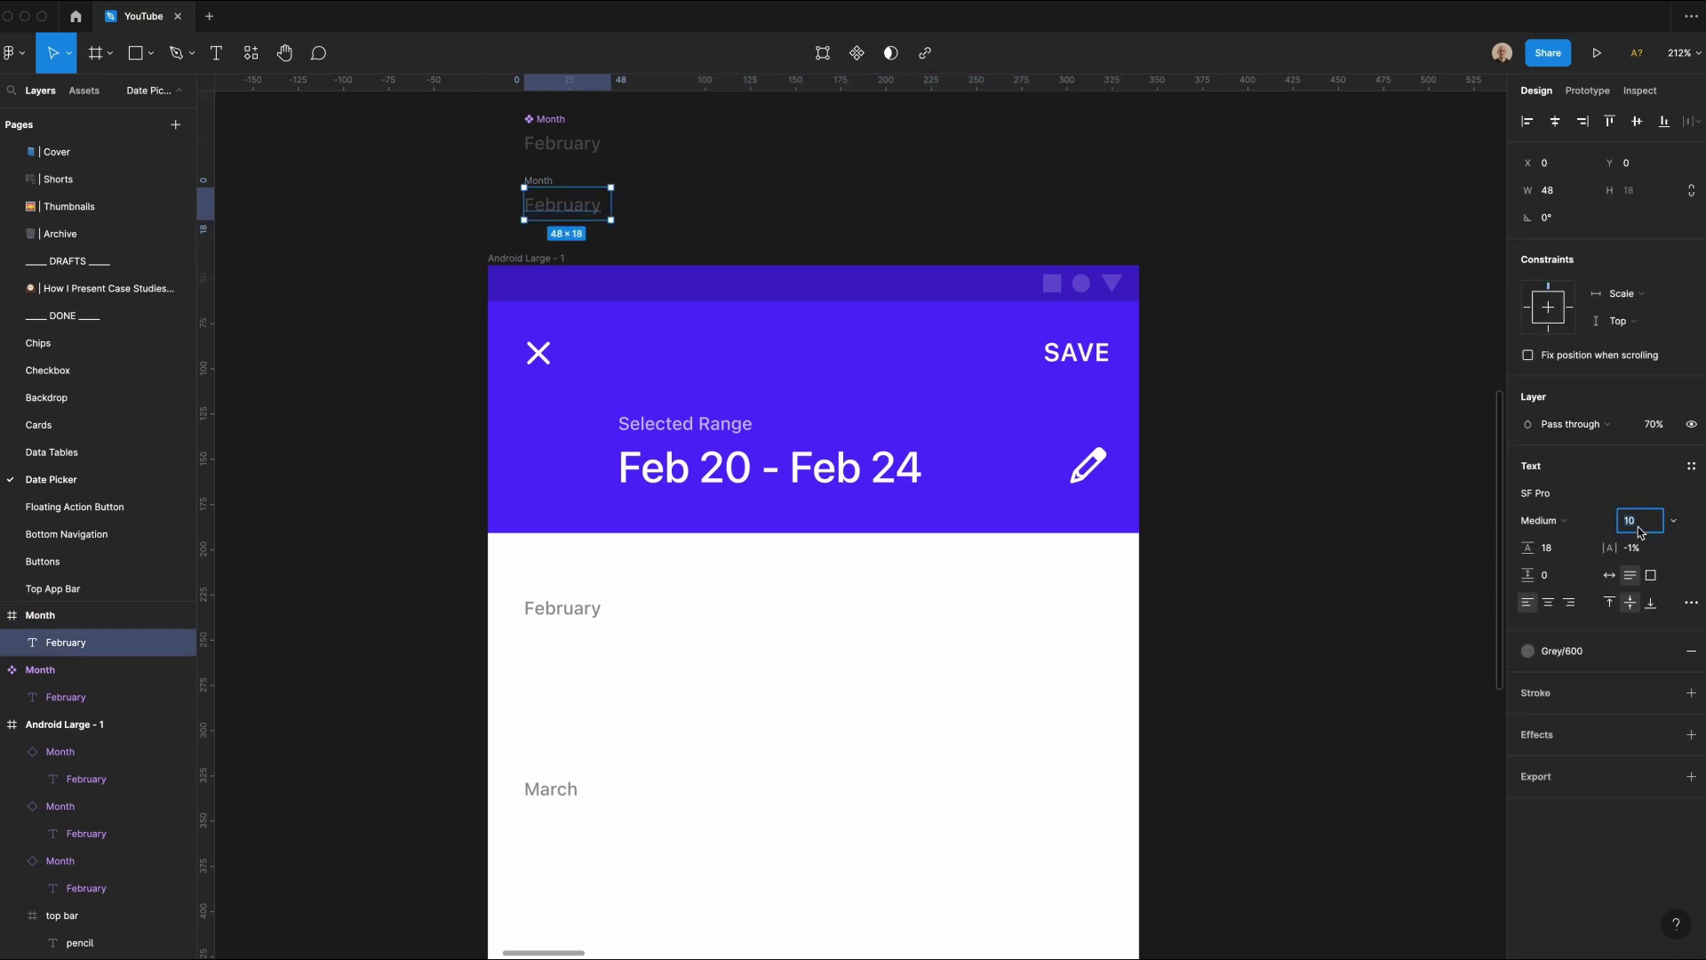
{"action": "key", "text": "Tab"}
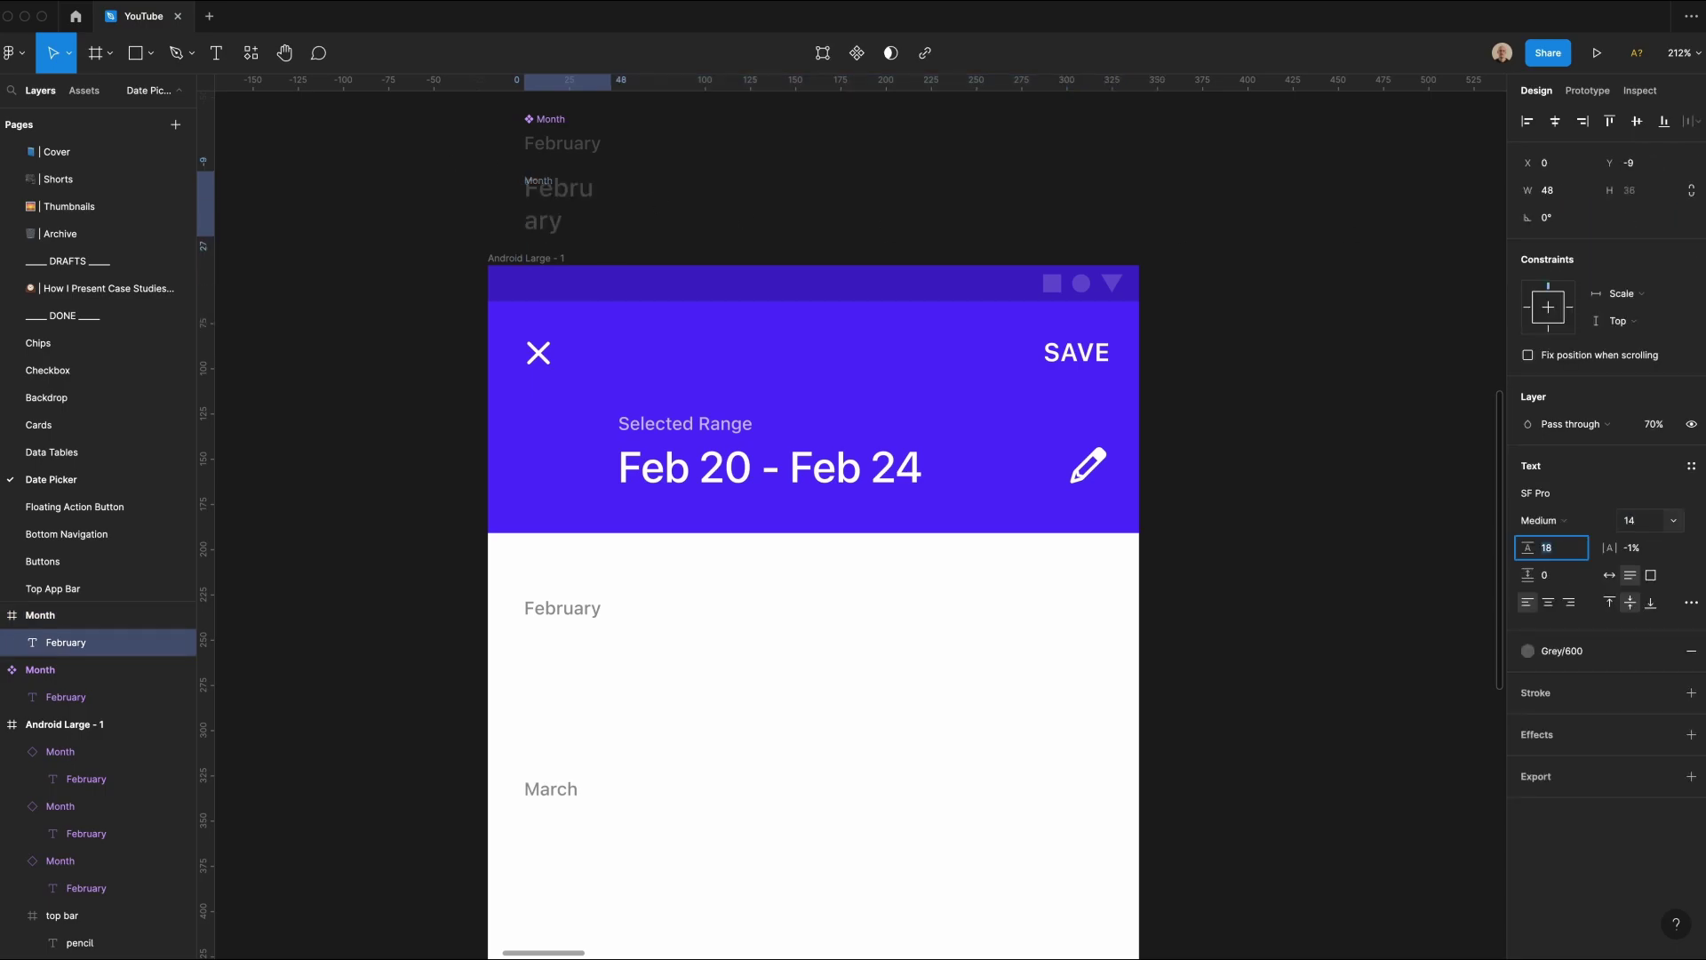
{"action": "type", "text": "40"}
{"action": "key", "text": "Return"}
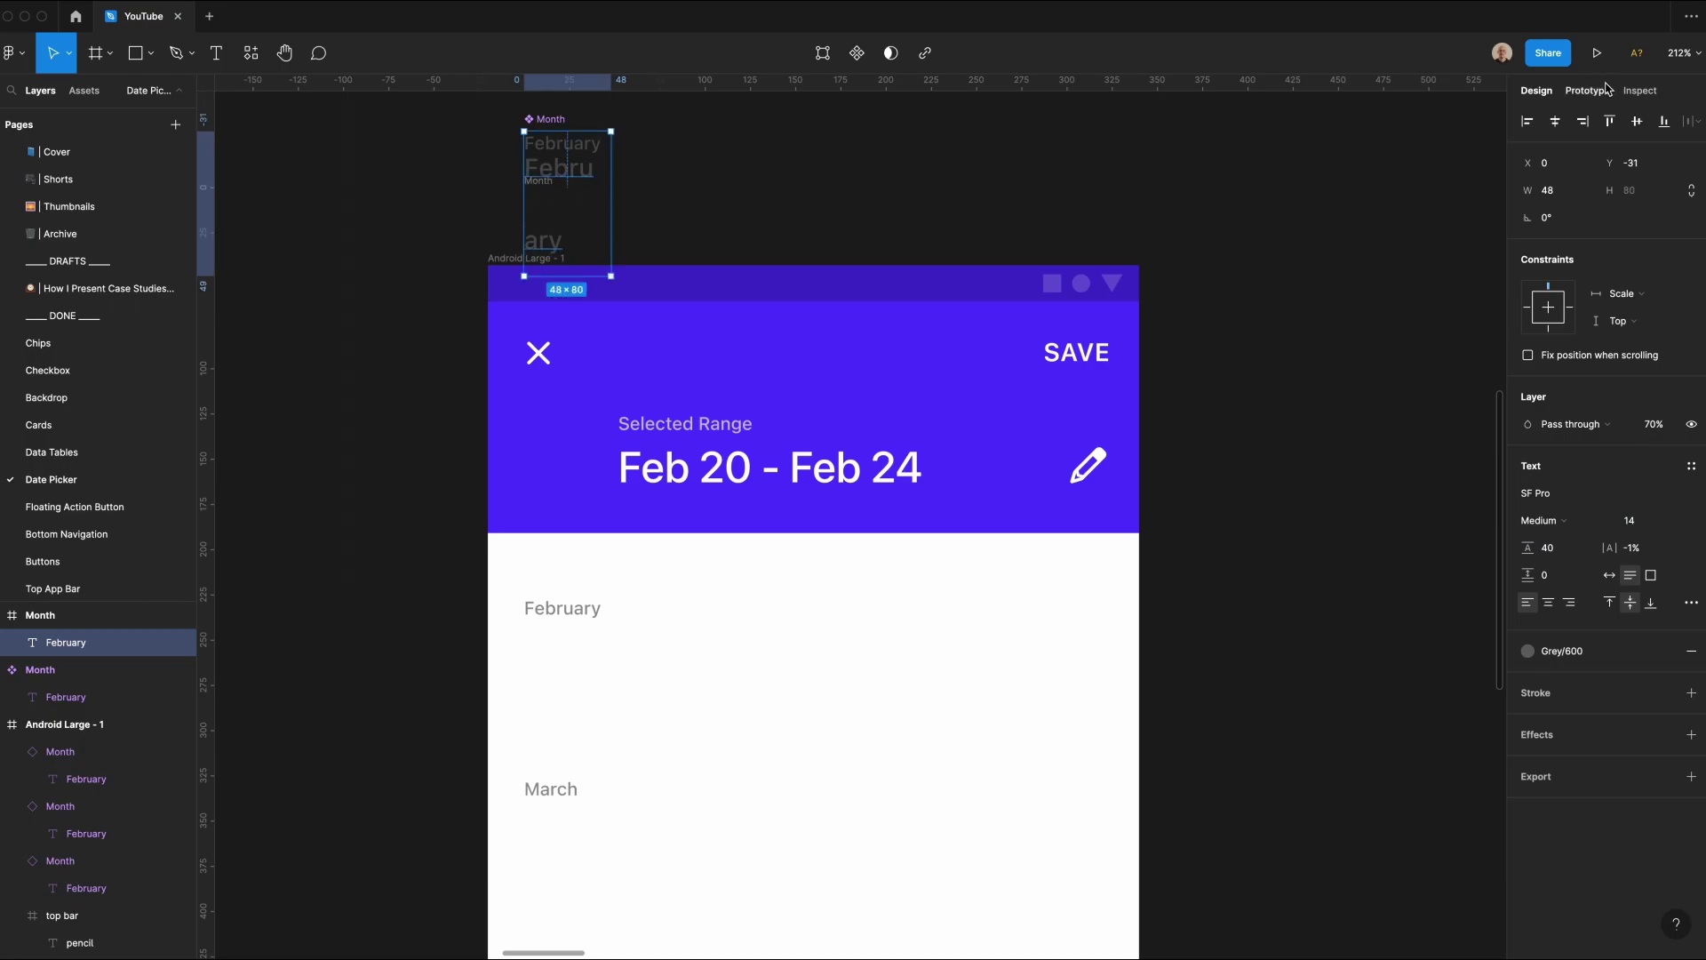
Step: Change the detached frame's text to a center-aligned "1" with a width of 40, centered both ways in the frame
{"action": "left_click", "coordinate": [1569, 190]}
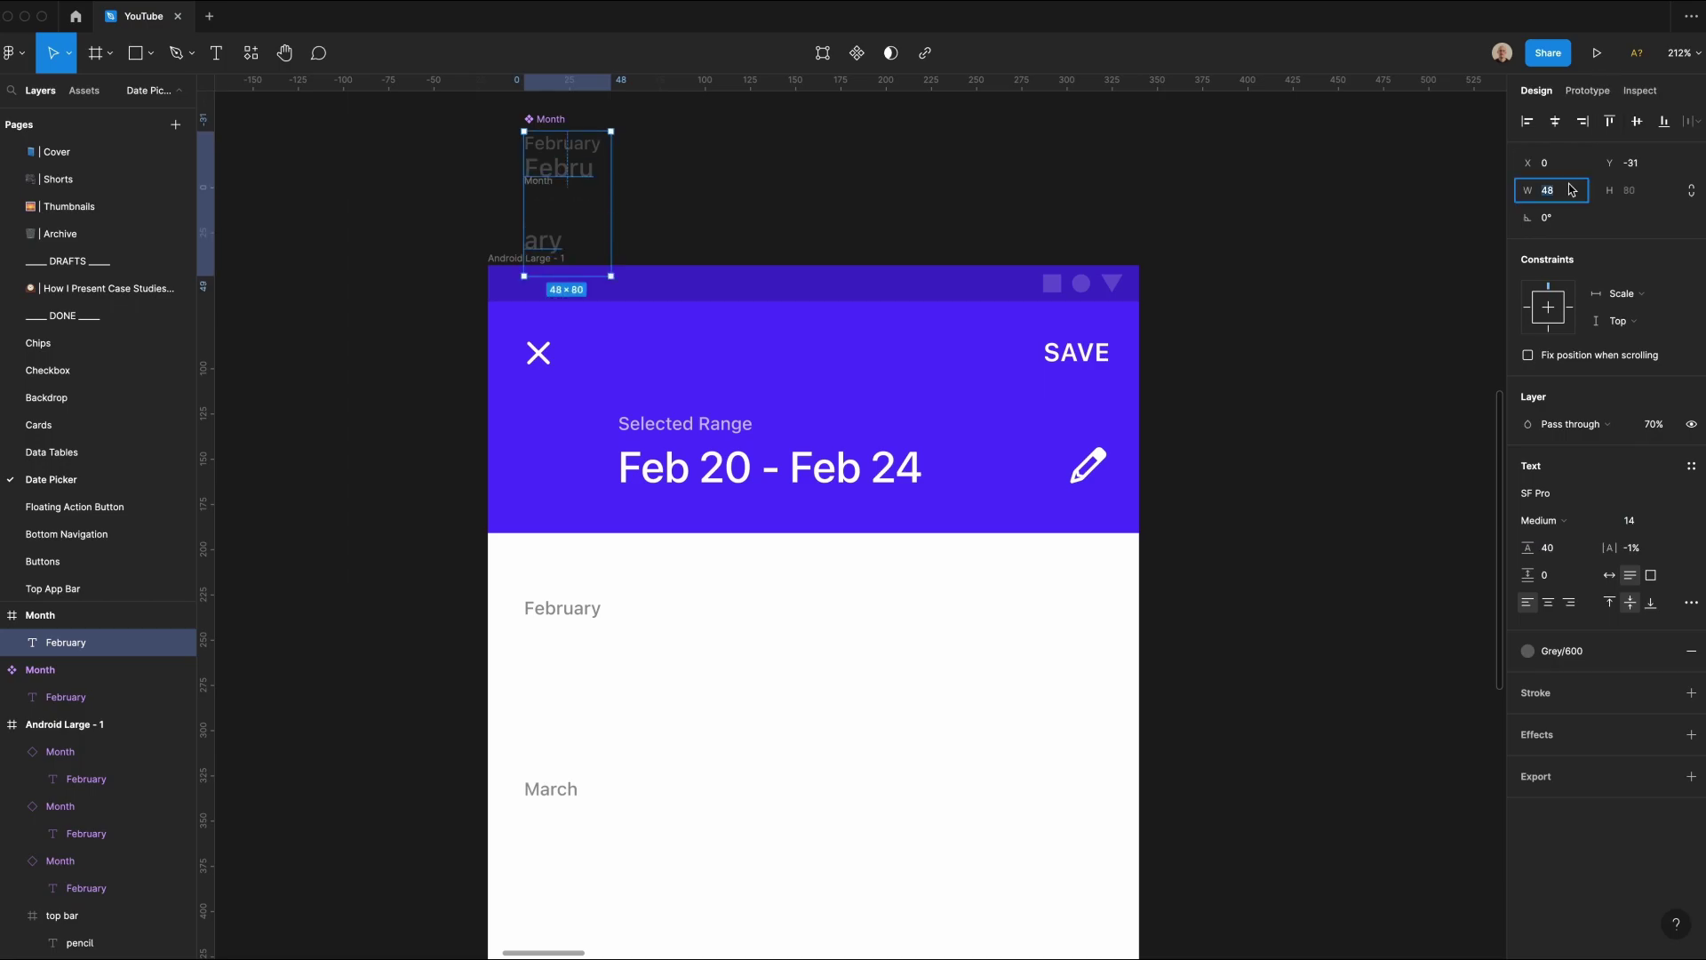
{"action": "left_click", "coordinate": [1555, 121]}
{"action": "left_click", "coordinate": [1637, 121]}
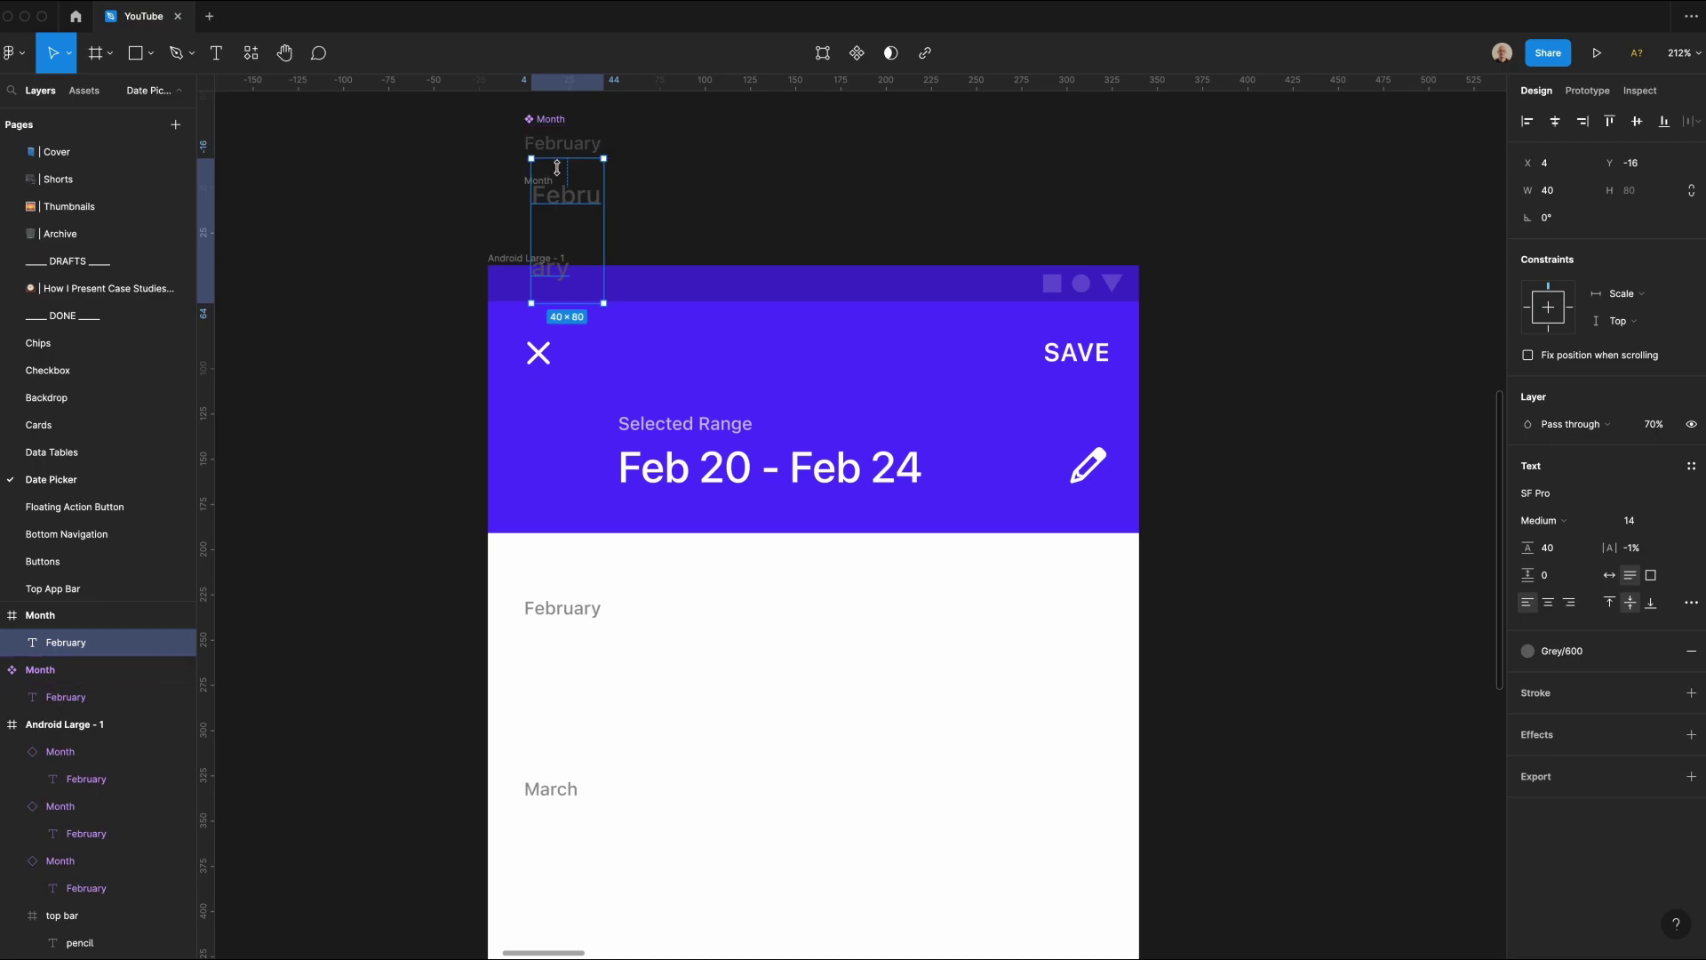
{"action": "double_click", "coordinate": [578, 204]}
{"action": "type", "text": "1"}
{"action": "key", "text": "Escape"}
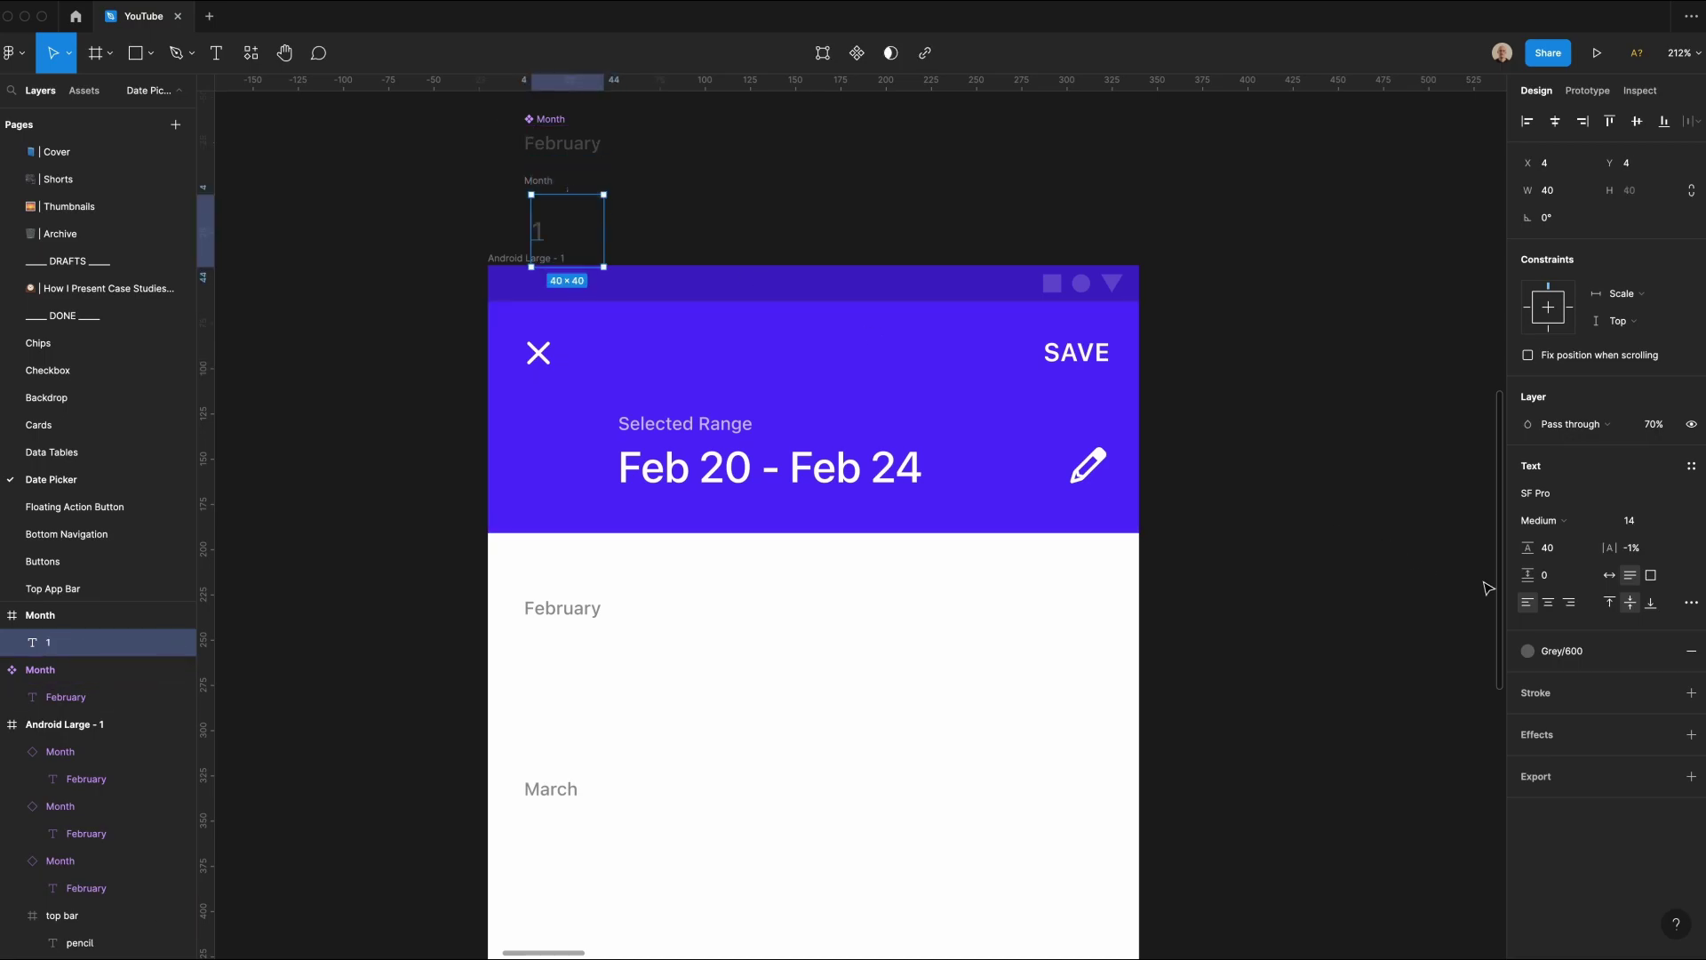
{"action": "left_click", "coordinate": [1548, 603]}
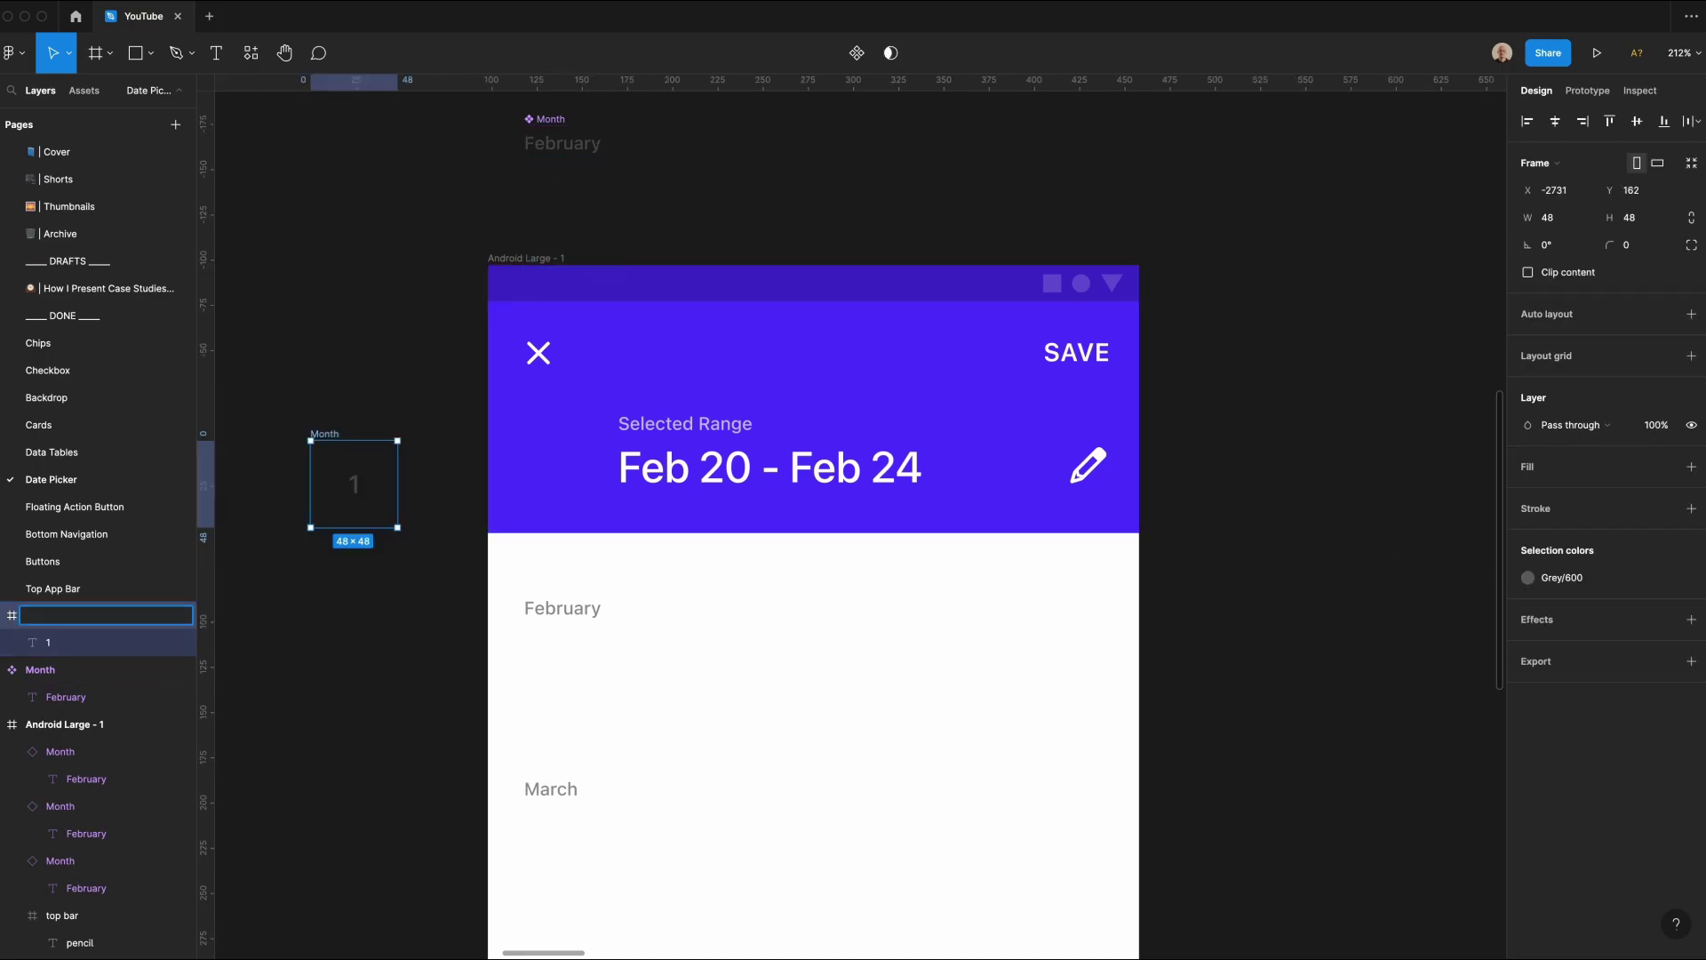
Step: Name the 48 by 48 date frame beside the Android frame "Past" and duplicate it below as "Current"
{"action": "left_click", "coordinate": [312, 419]}
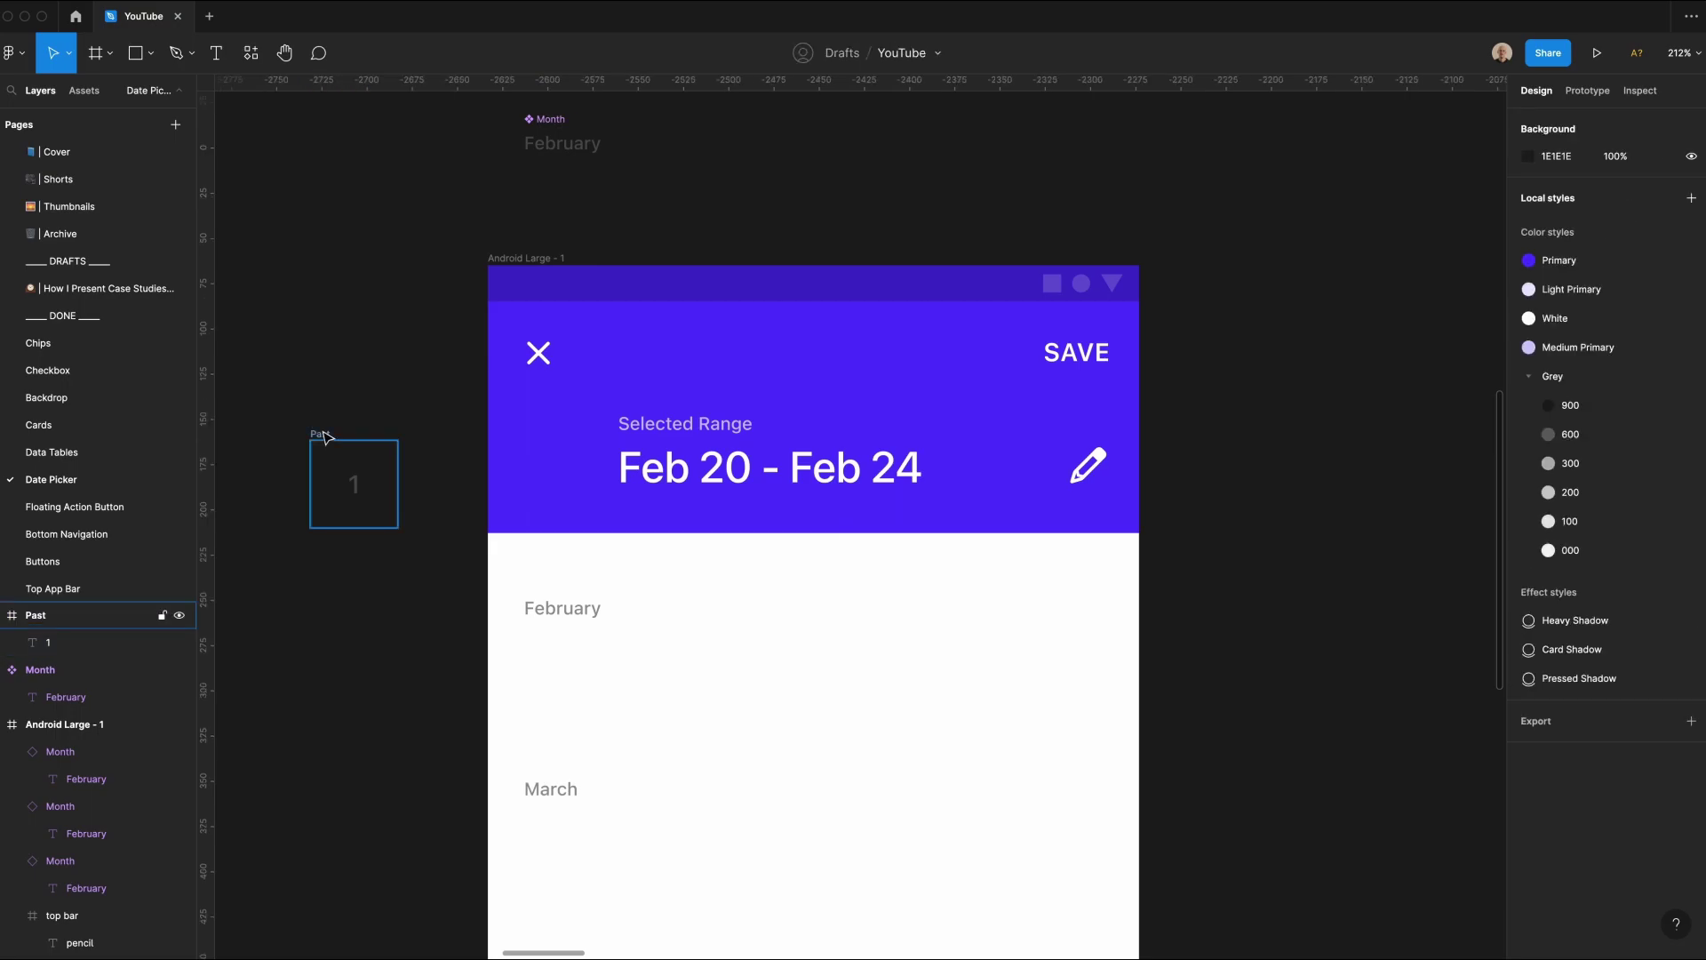
{"action": "left_click", "coordinate": [331, 447]}
{"action": "left_click_drag", "start_coordinate": [343, 477], "coordinate": [355, 577]}
{"action": "left_click", "coordinate": [293, 391]}
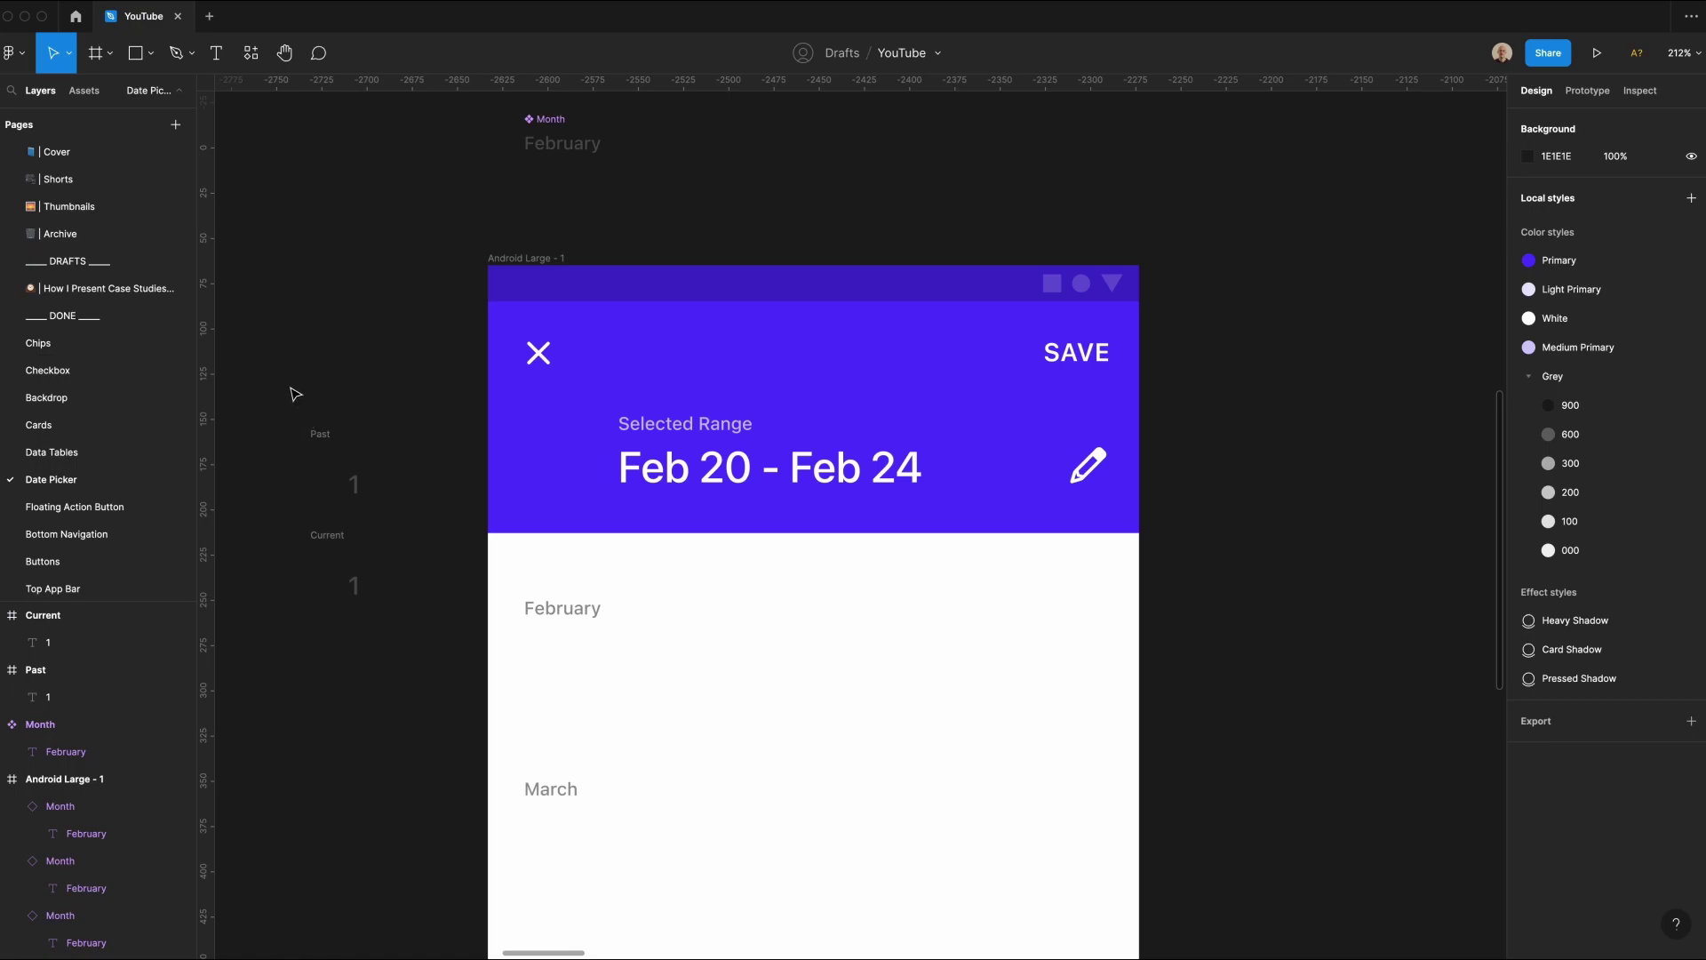
Step: Apply the White color style as the fill of both the Past and Current date frames
{"action": "left_click_drag", "start_coordinate": [273, 370], "coordinate": [463, 686]}
{"action": "left_click", "coordinate": [1668, 495]}
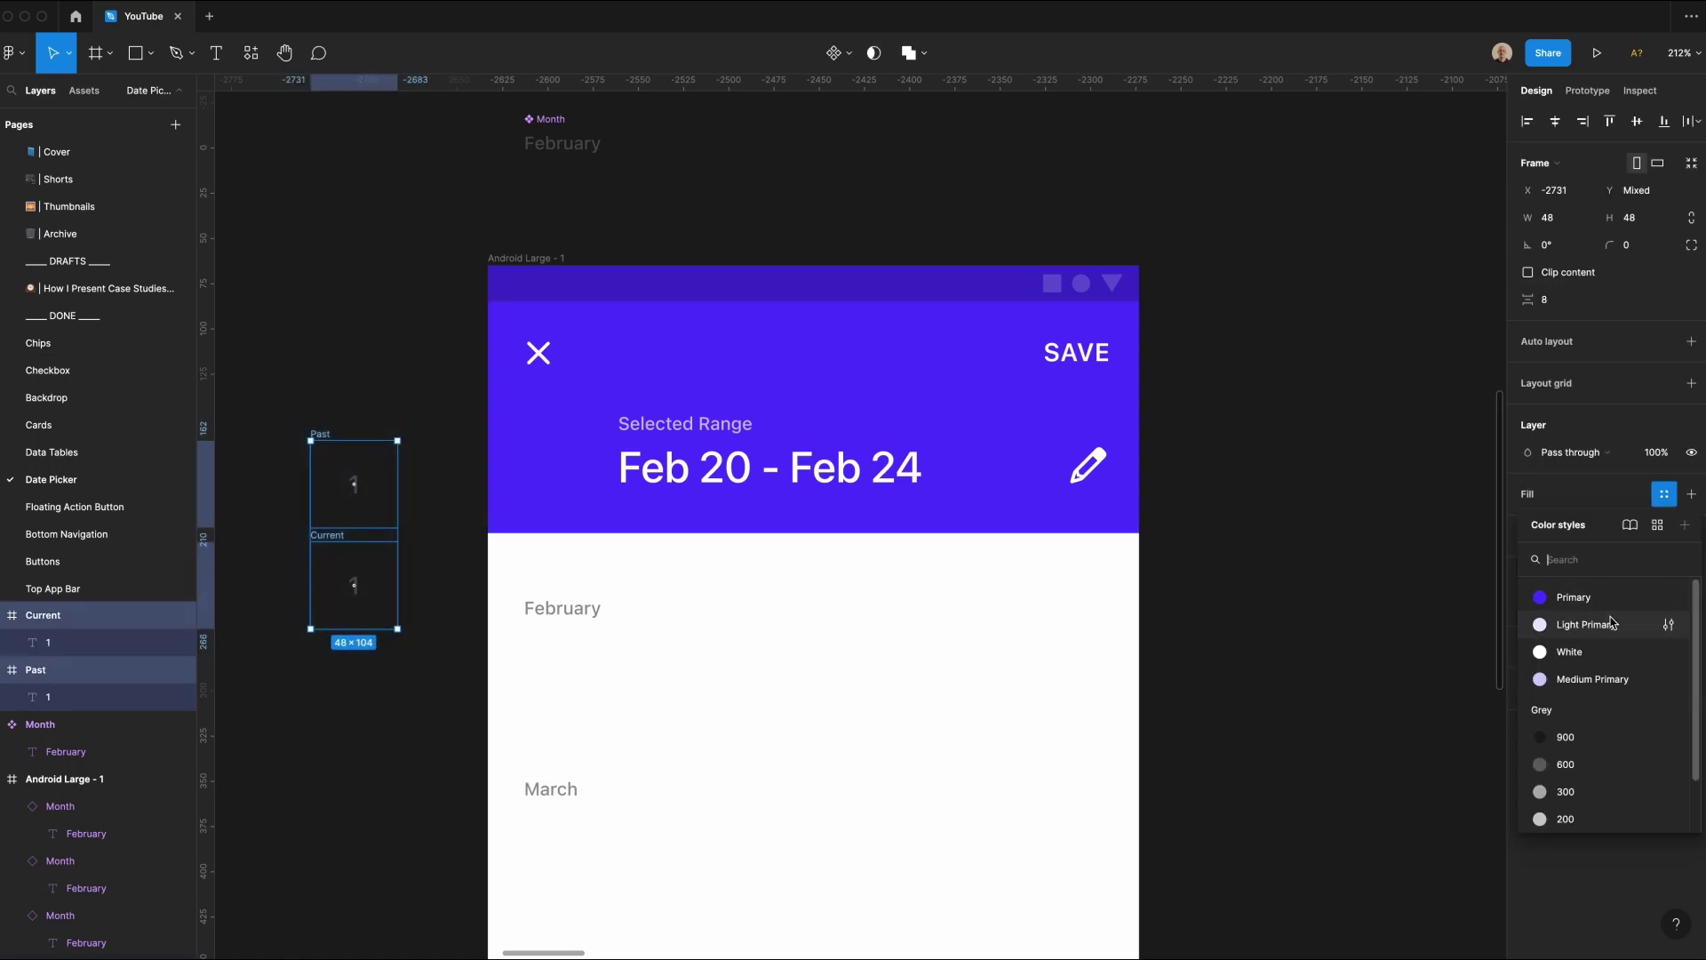
{"action": "left_click", "coordinate": [1579, 652]}
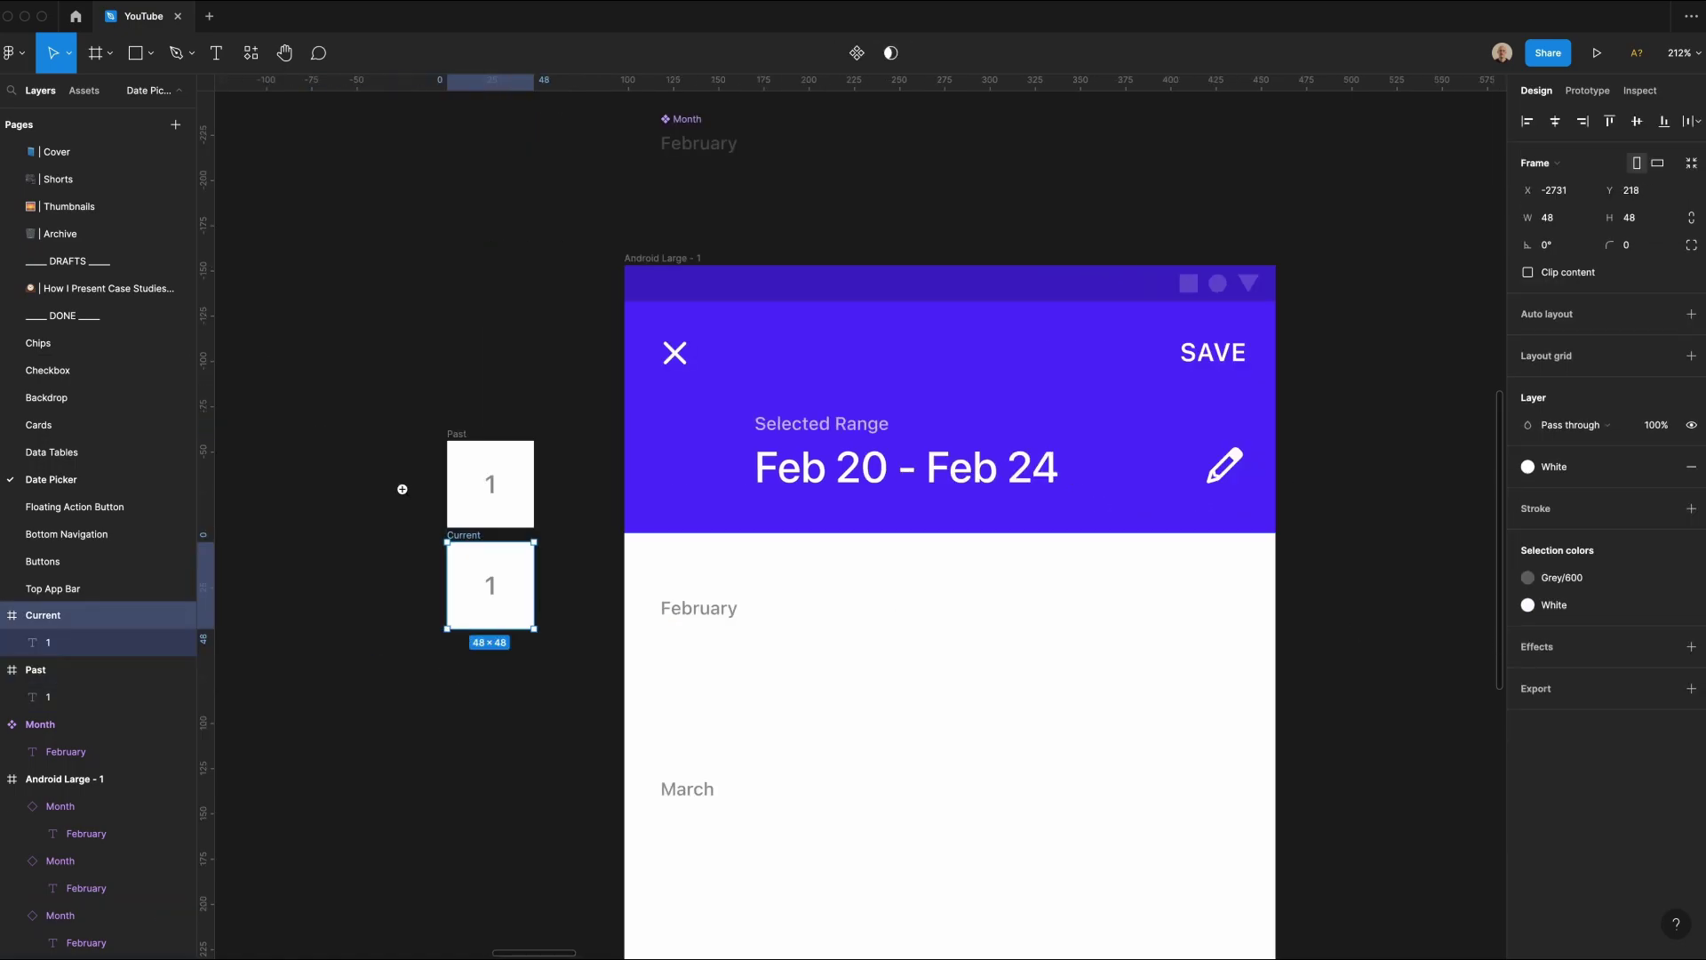
{"action": "left_click_drag", "start_coordinate": [402, 488], "coordinate": [427, 348]}
{"action": "scroll", "coordinate": [526, 518], "scroll_direction": "up", "scroll_amount": 6}
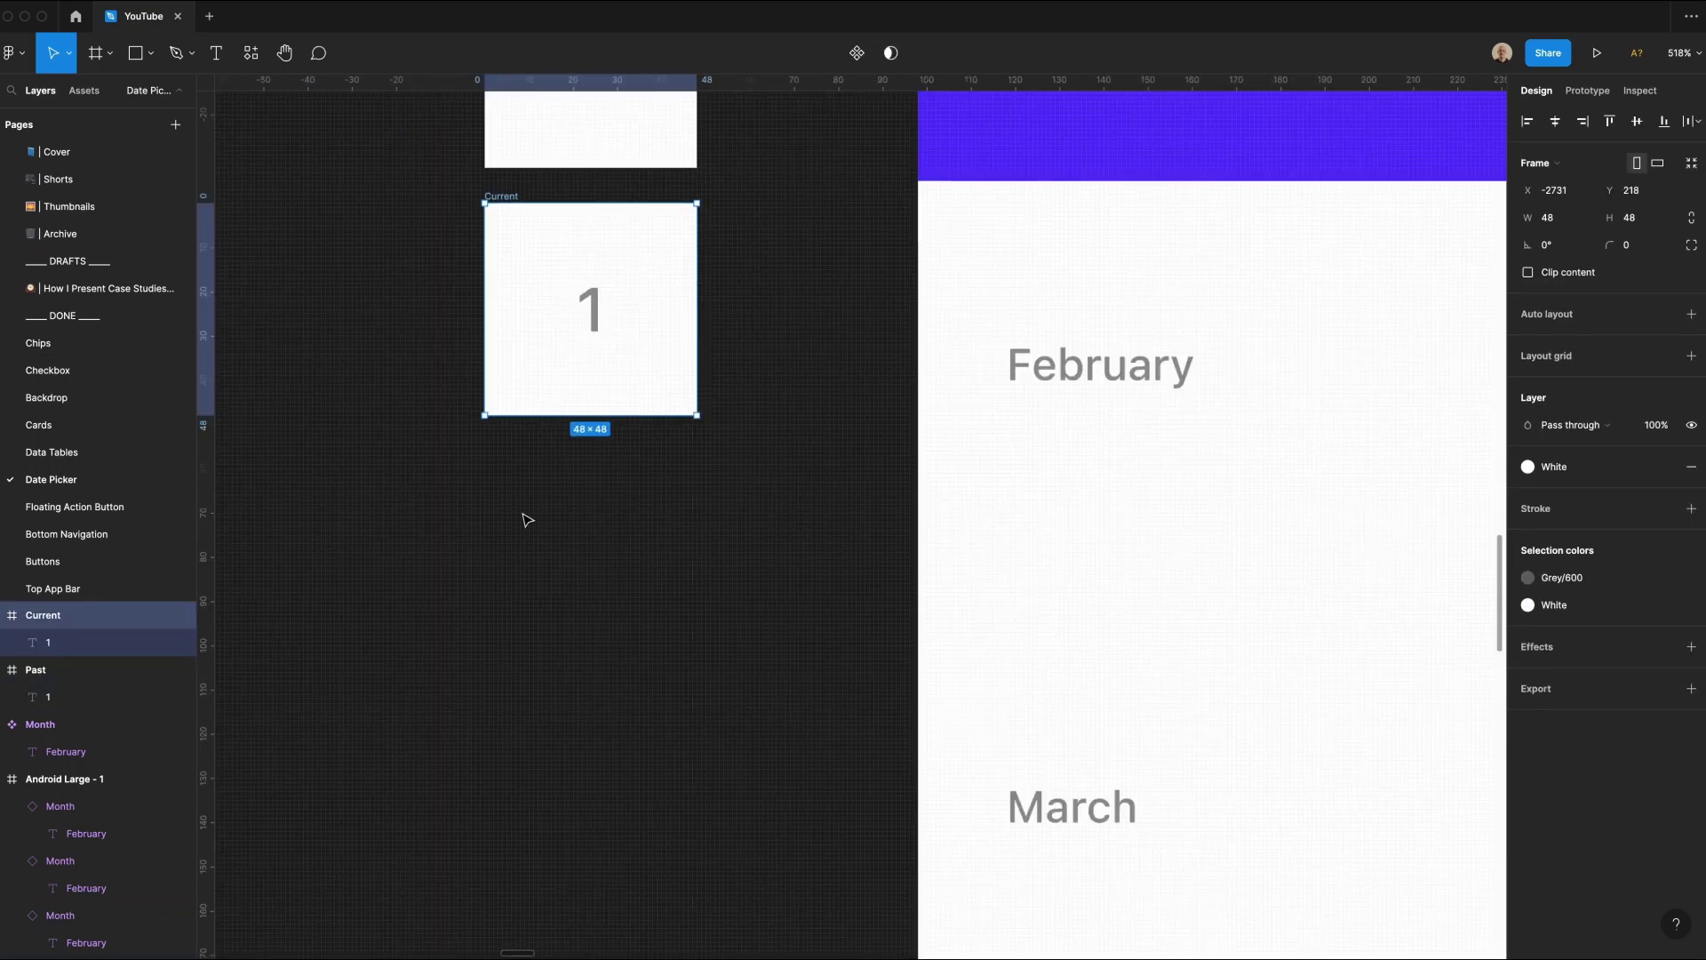
Step: Draw a square of about 30 by 30 beside the date frames and move it into the Current frame
{"action": "key", "text": "r"}
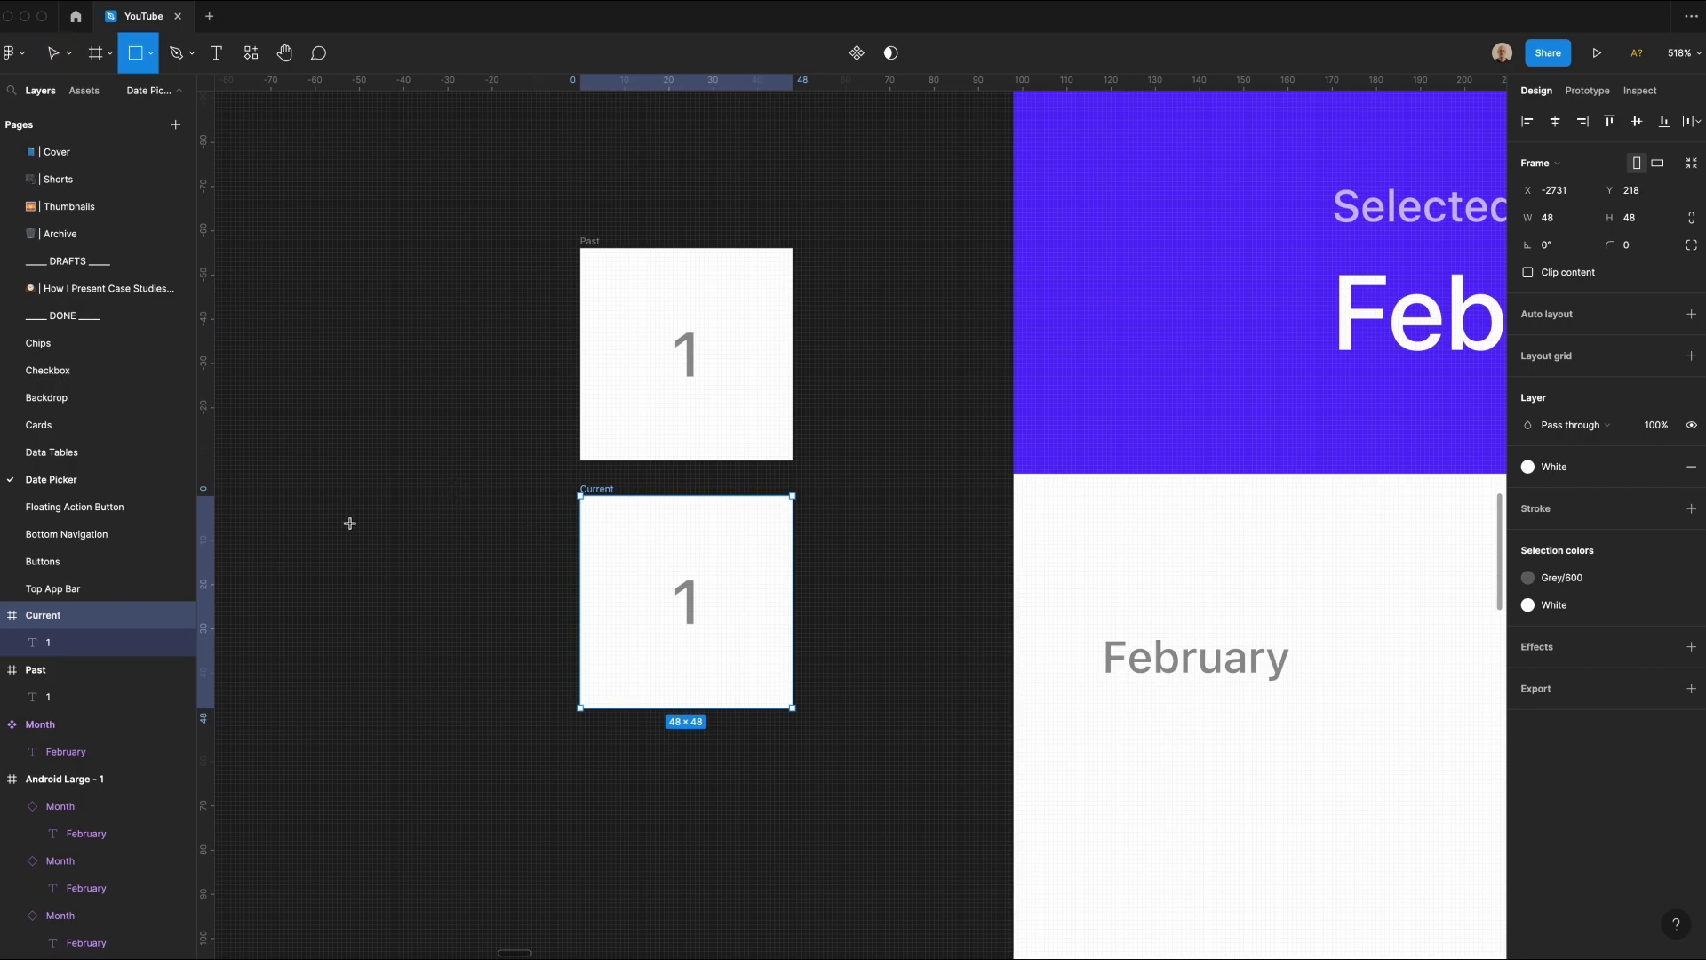
{"action": "left_click_drag", "start_coordinate": [350, 524], "coordinate": [484, 658]}
{"action": "key", "text": "super+x"}
{"action": "left_click", "coordinate": [587, 490]}
{"action": "key", "text": "super+v"}
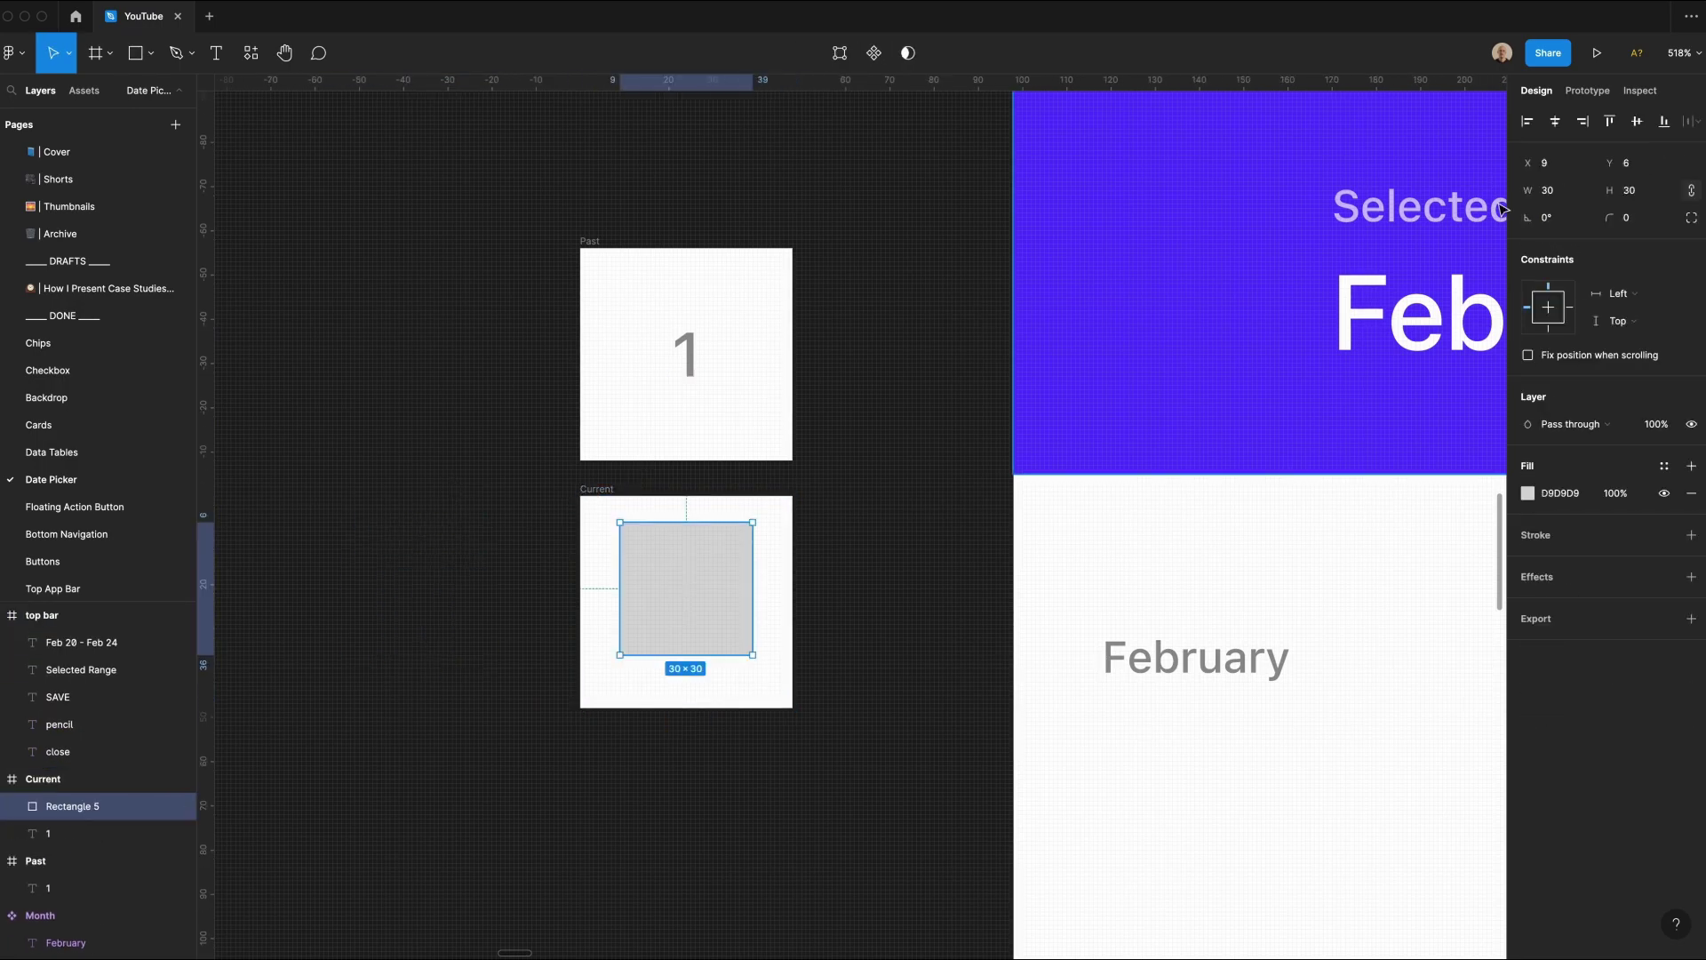
Step: Resize the square in the Current frame to 40 by 40 and center it horizontally and vertically
{"action": "left_click", "coordinate": [1558, 190]}
{"action": "type", "text": "40"}
{"action": "key", "text": "Return"}
{"action": "left_click", "coordinate": [1555, 121]}
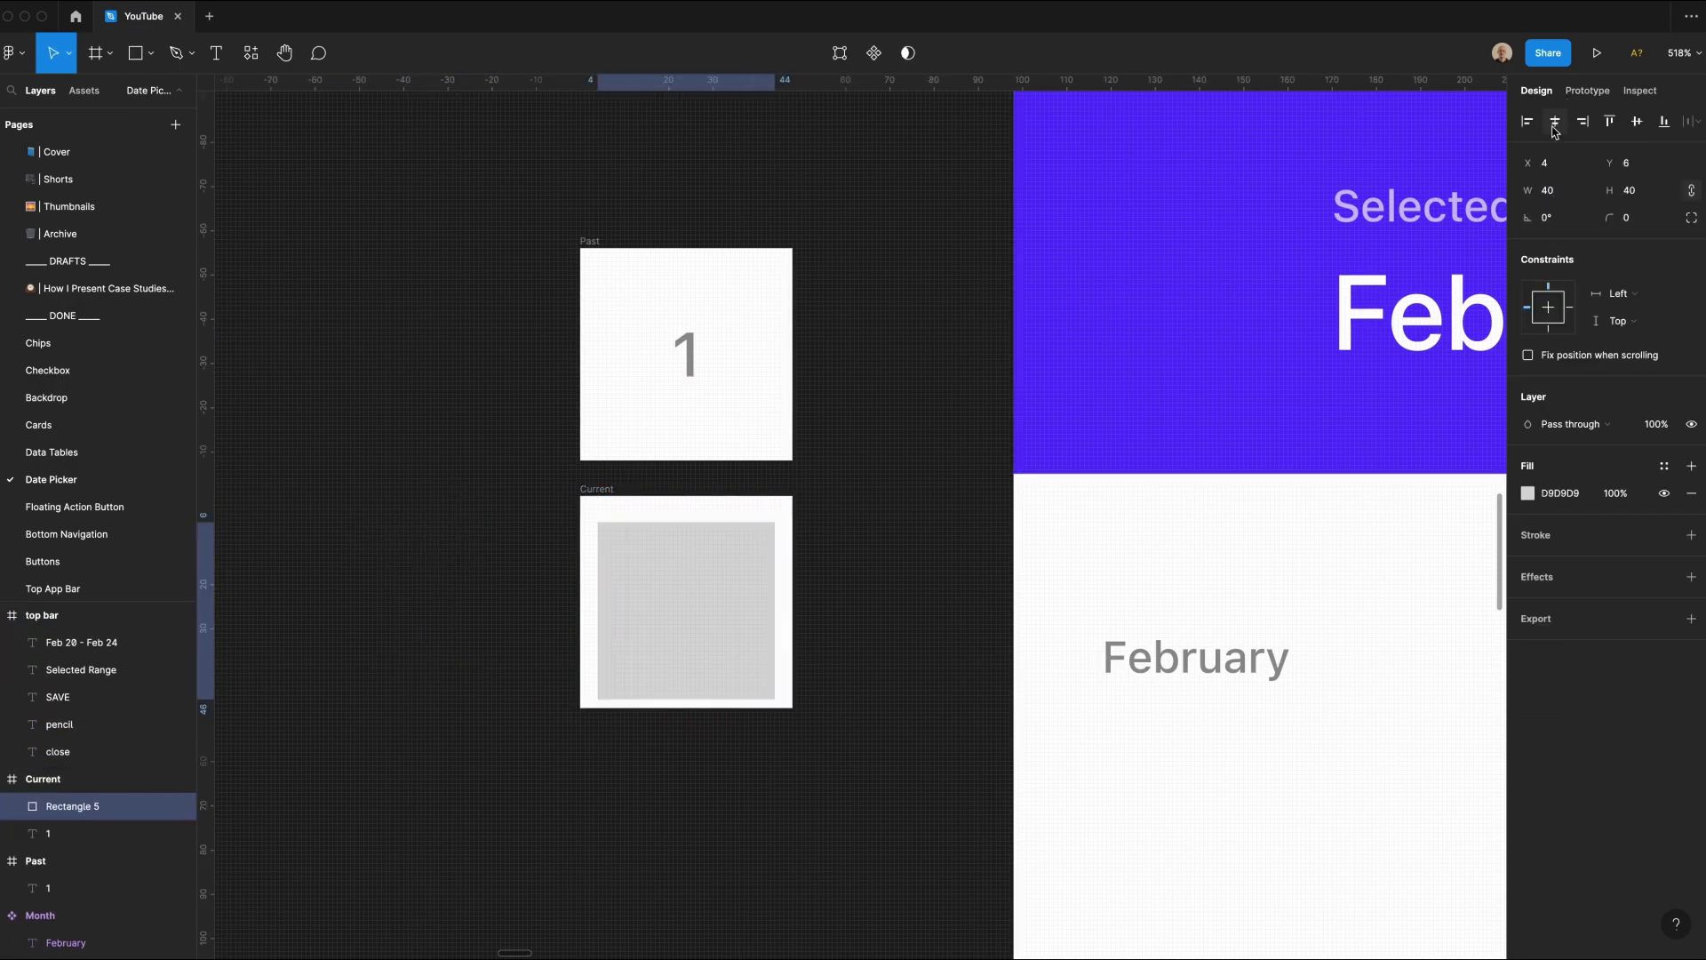
{"action": "left_click", "coordinate": [1637, 121]}
Step: Turn the square into an unfilled outline in the Grey/900 color style with a corner radius of 20
{"action": "left_click", "coordinate": [1663, 466]}
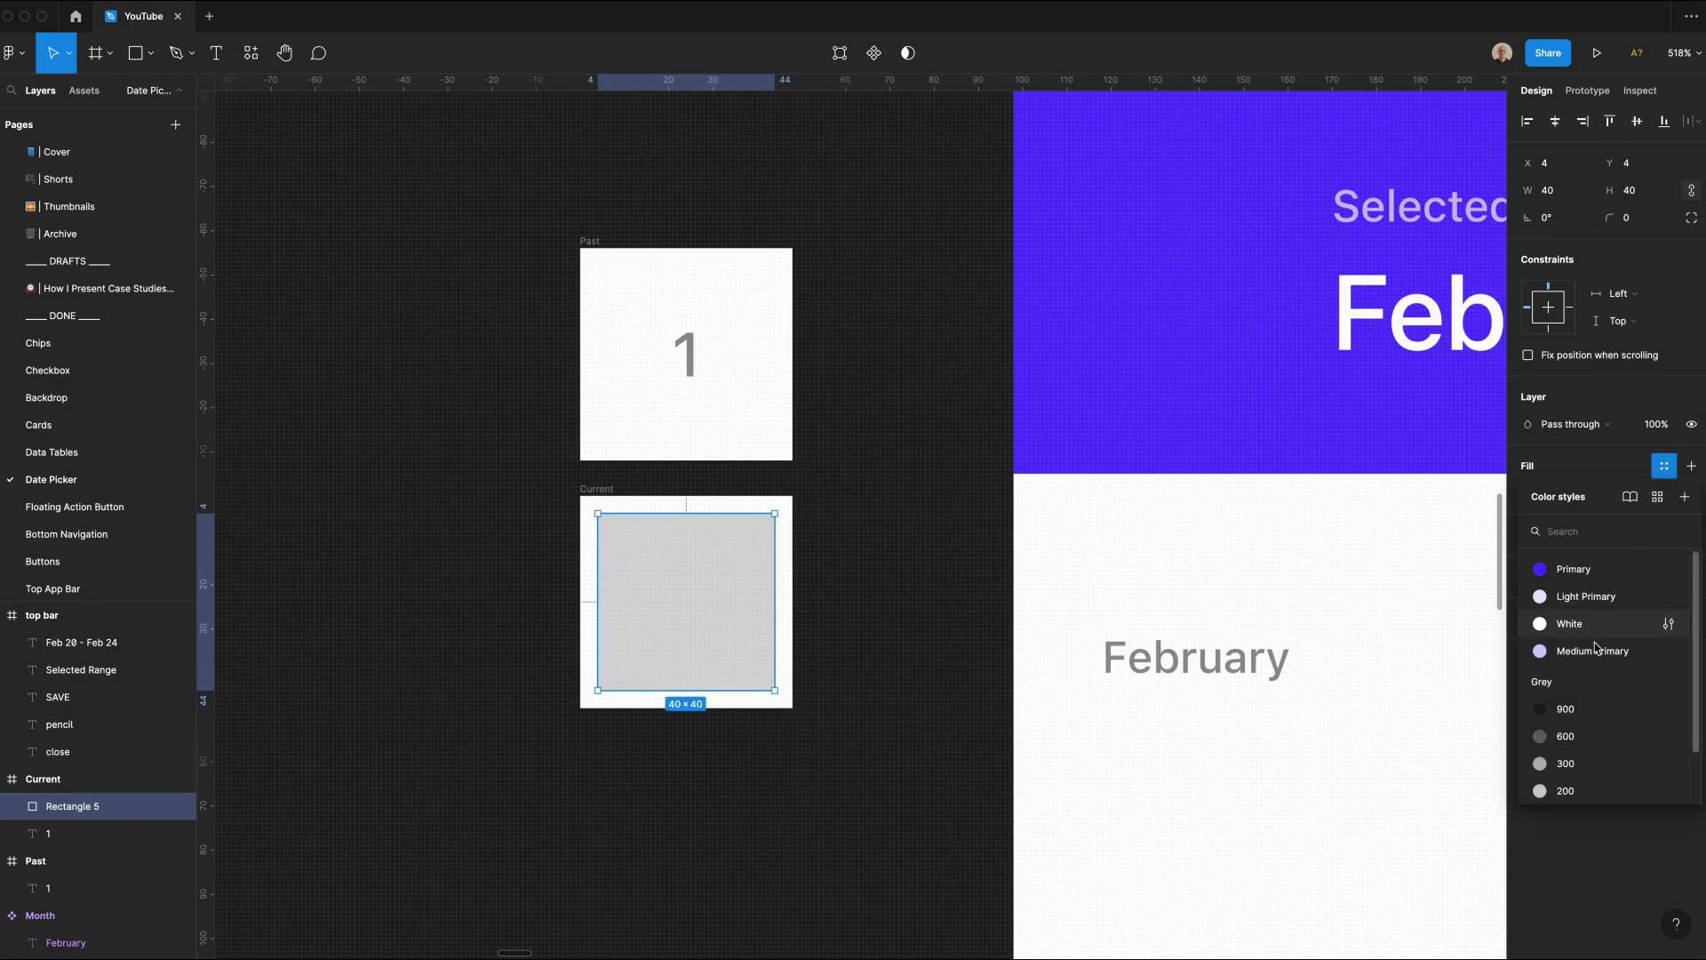
{"action": "left_click", "coordinate": [1570, 714]}
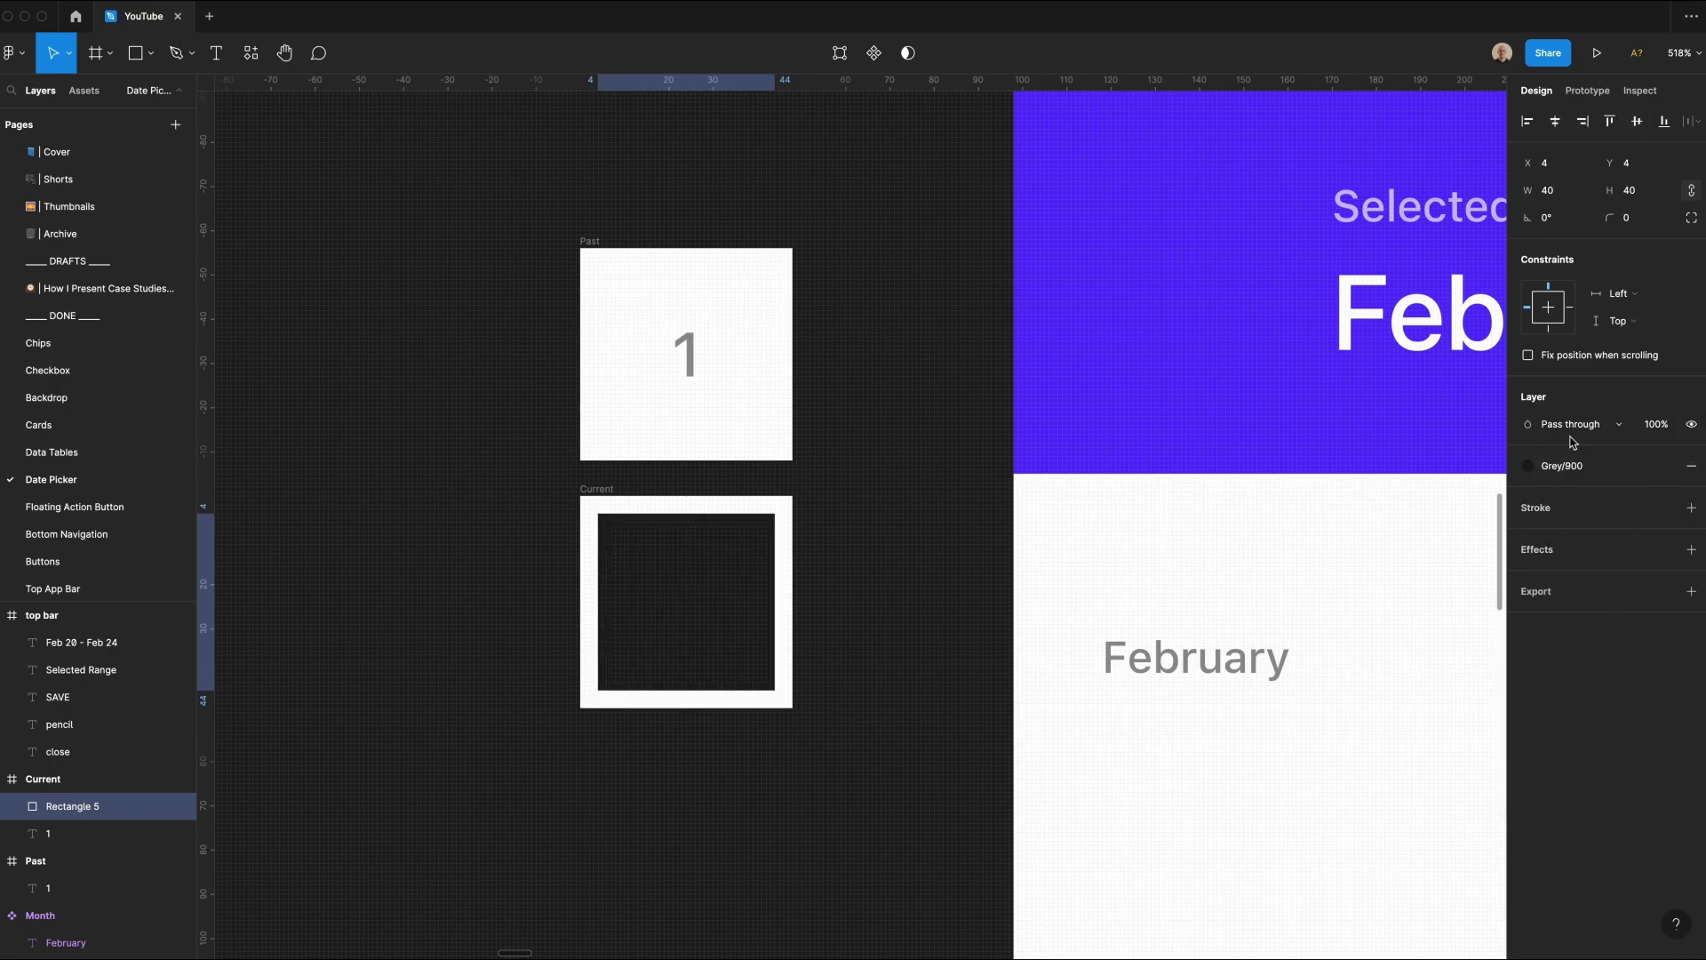
{"action": "key", "text": "shift+x"}
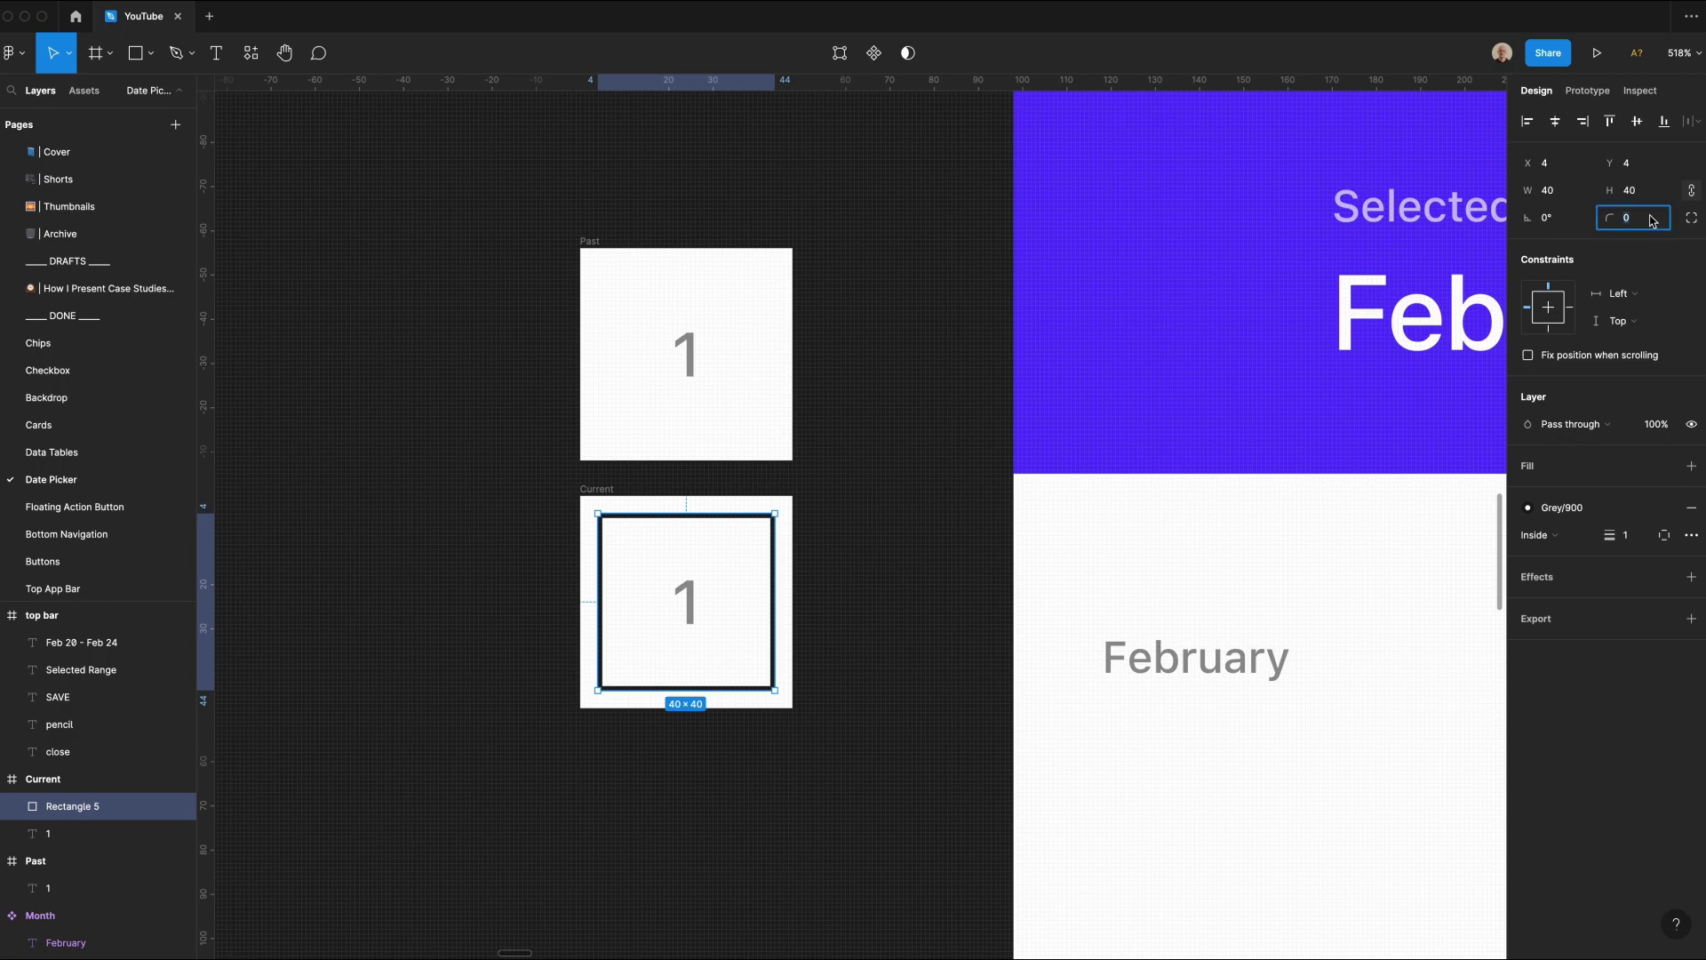
{"action": "type", "text": "20"}
{"action": "key", "text": "Return"}
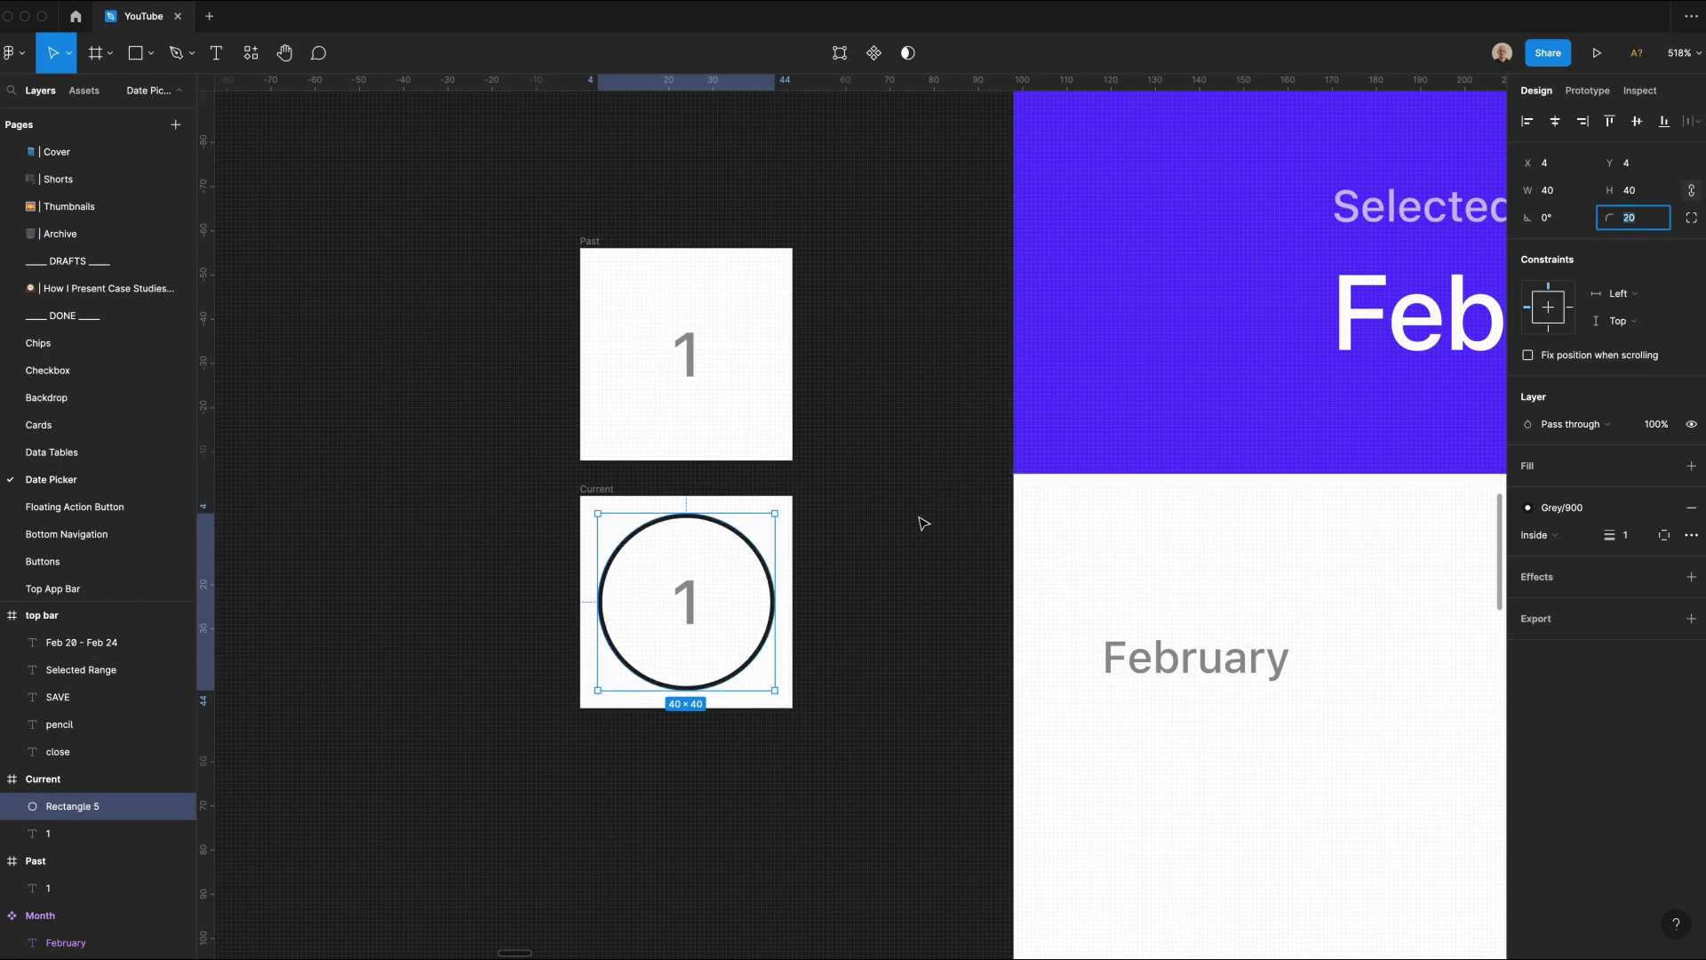
Step: Apply Grey/900 to the number in the Current frame and set the Past and Current numbers to 100% opacity
{"action": "left_click", "coordinate": [808, 597]}
{"action": "left_click", "coordinate": [611, 491]}
{"action": "left_click", "coordinate": [1528, 577]}
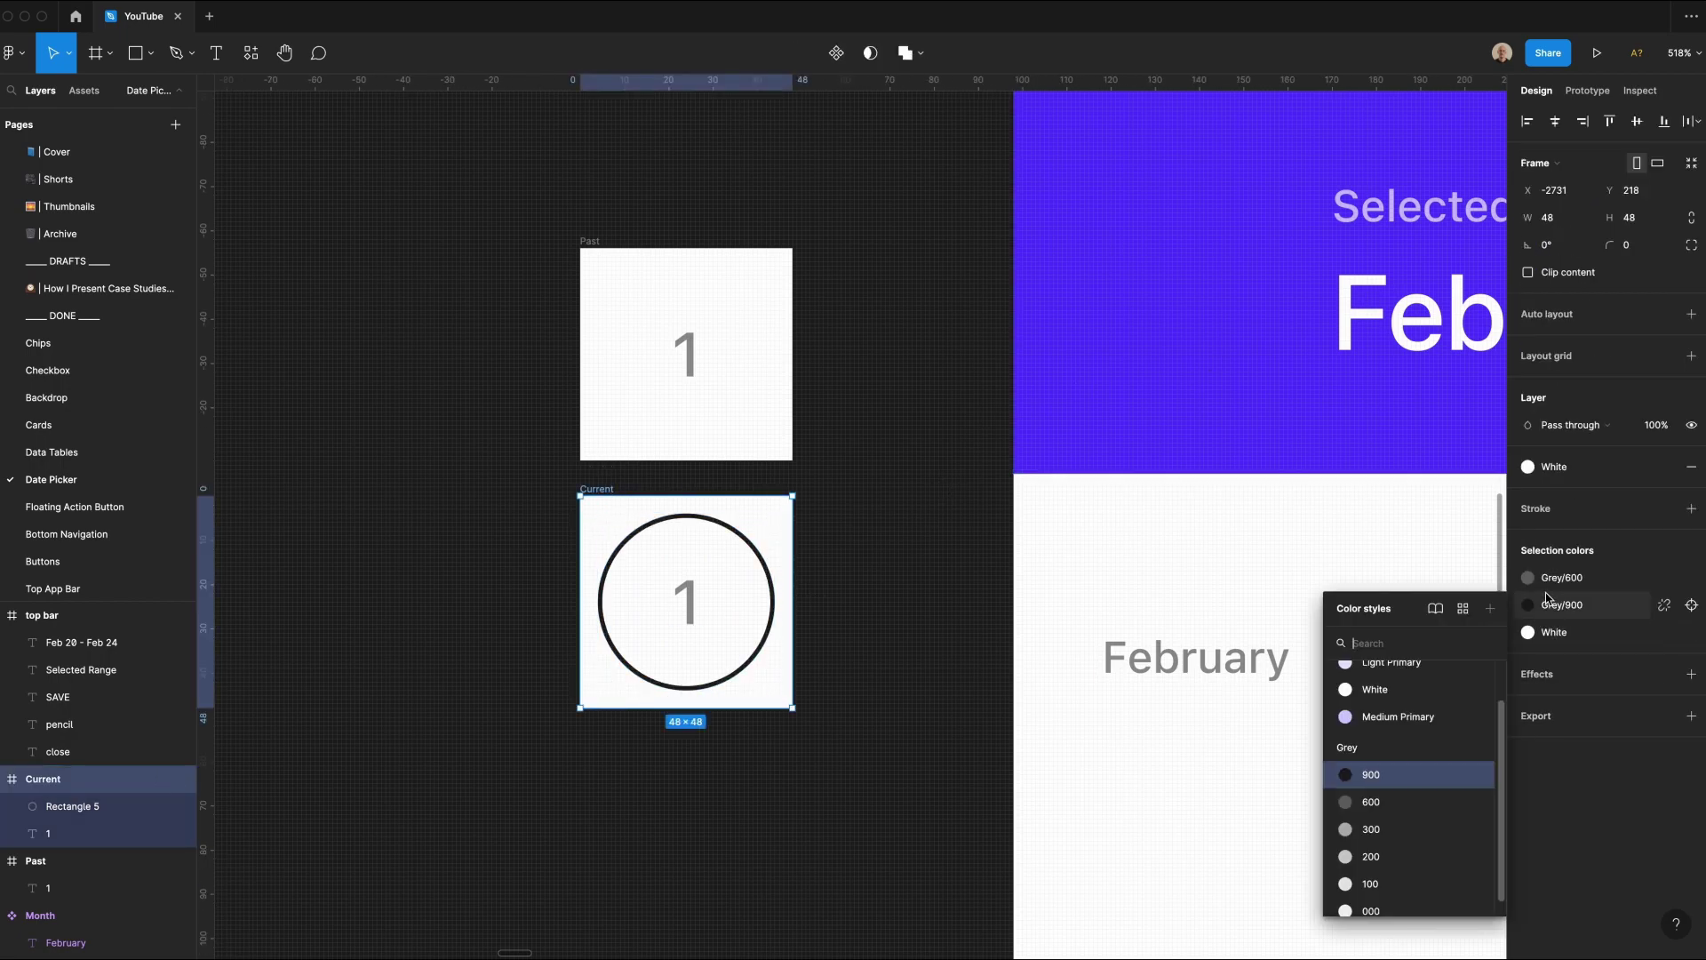
{"action": "left_click", "coordinate": [1407, 741]}
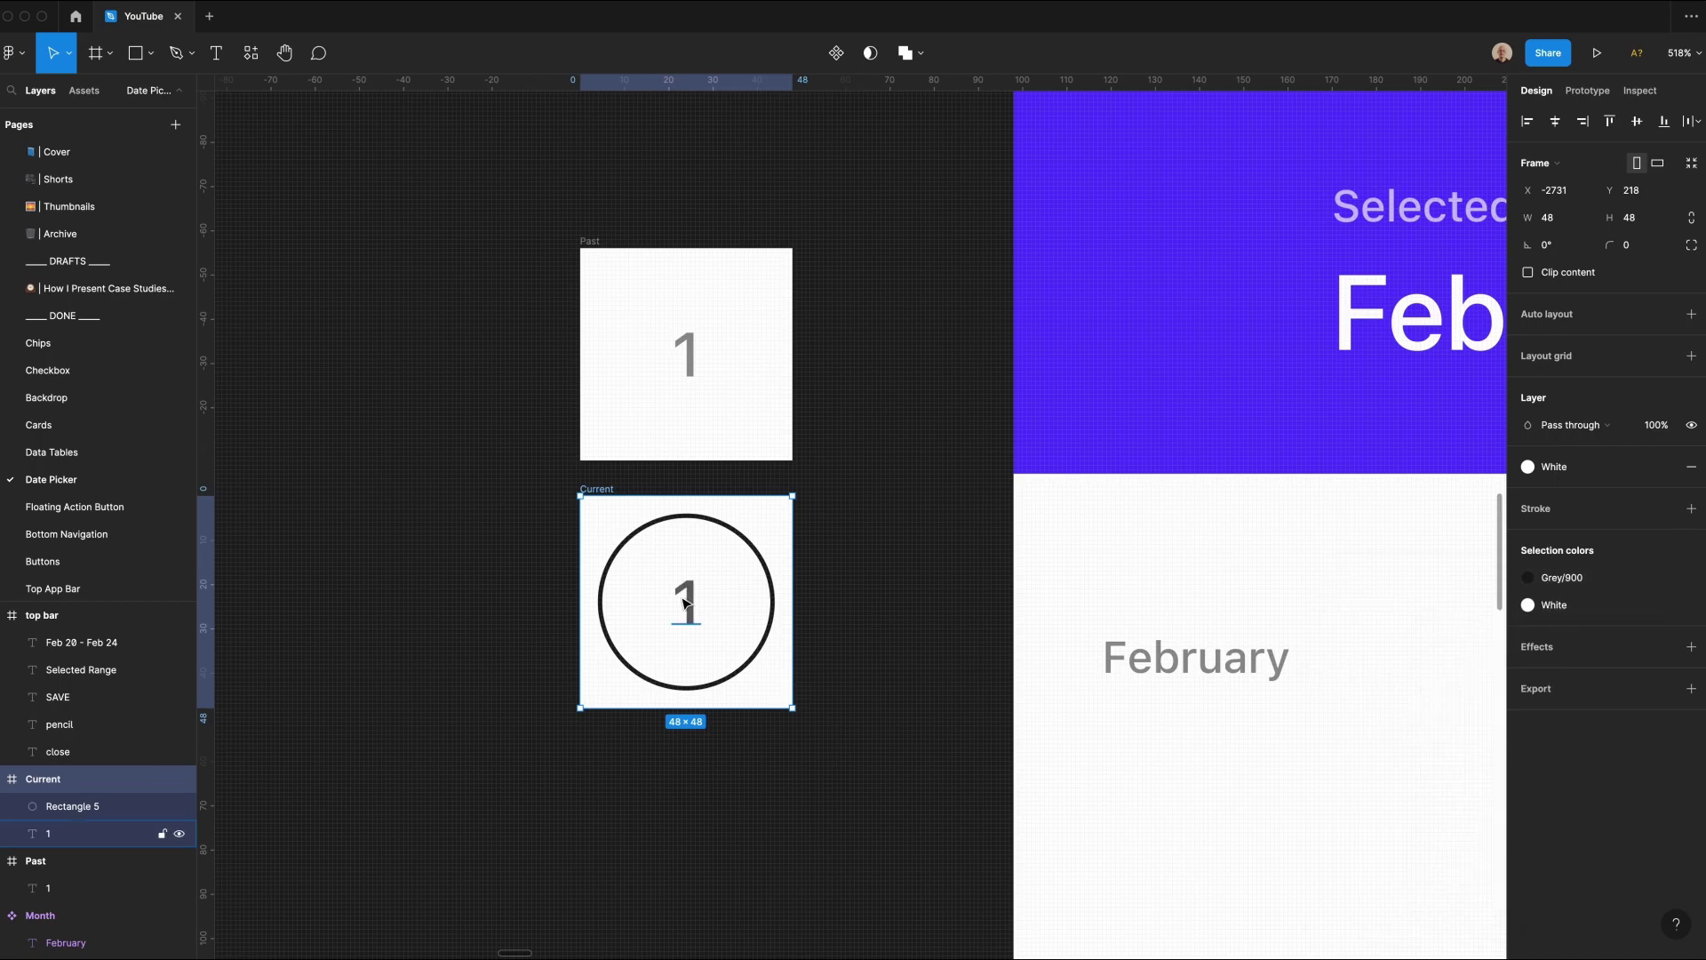
{"action": "left_click", "coordinate": [685, 600]}
{"action": "left_click", "coordinate": [684, 360], "text": "shift"}
{"action": "key", "text": "0"}
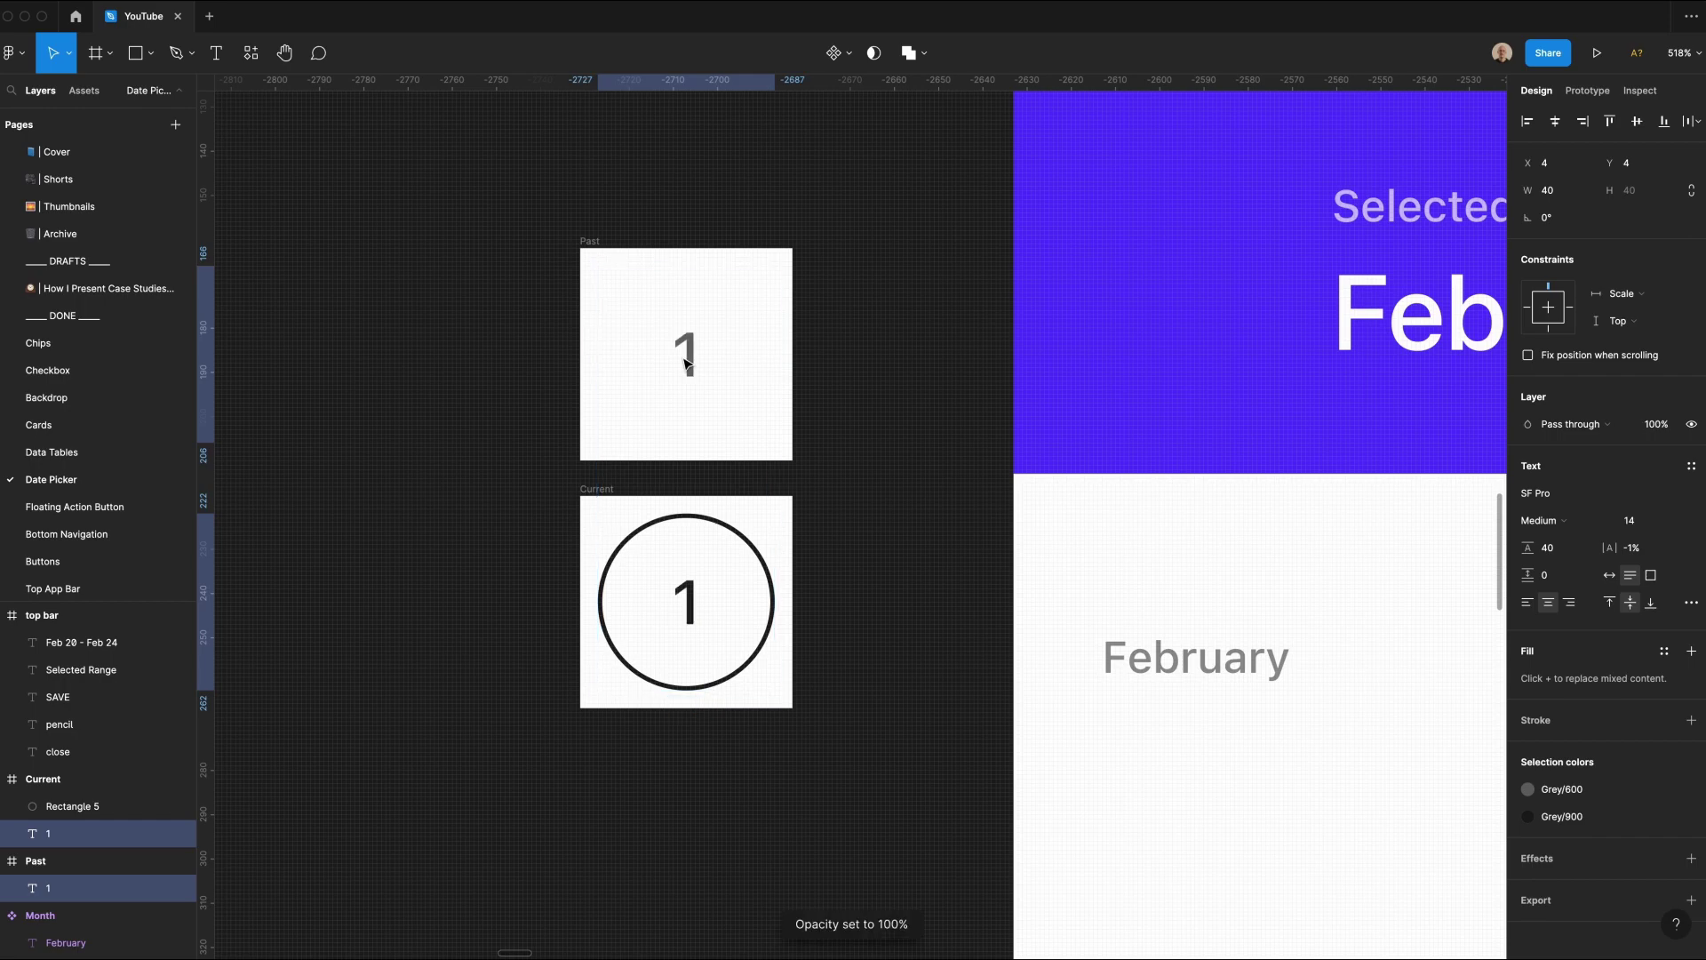
Step: Duplicate the Current frame directly below, remove the circle from the copy and name it "Future"
{"action": "left_click", "coordinate": [413, 516]}
{"action": "key", "text": "super+minus"}
{"action": "key", "text": "super+minus"}
{"action": "left_click_drag", "start_coordinate": [779, 531], "coordinate": [784, 626], "text": "alt"}
{"action": "left_click", "coordinate": [811, 625]}
{"action": "key", "text": "Delete"}
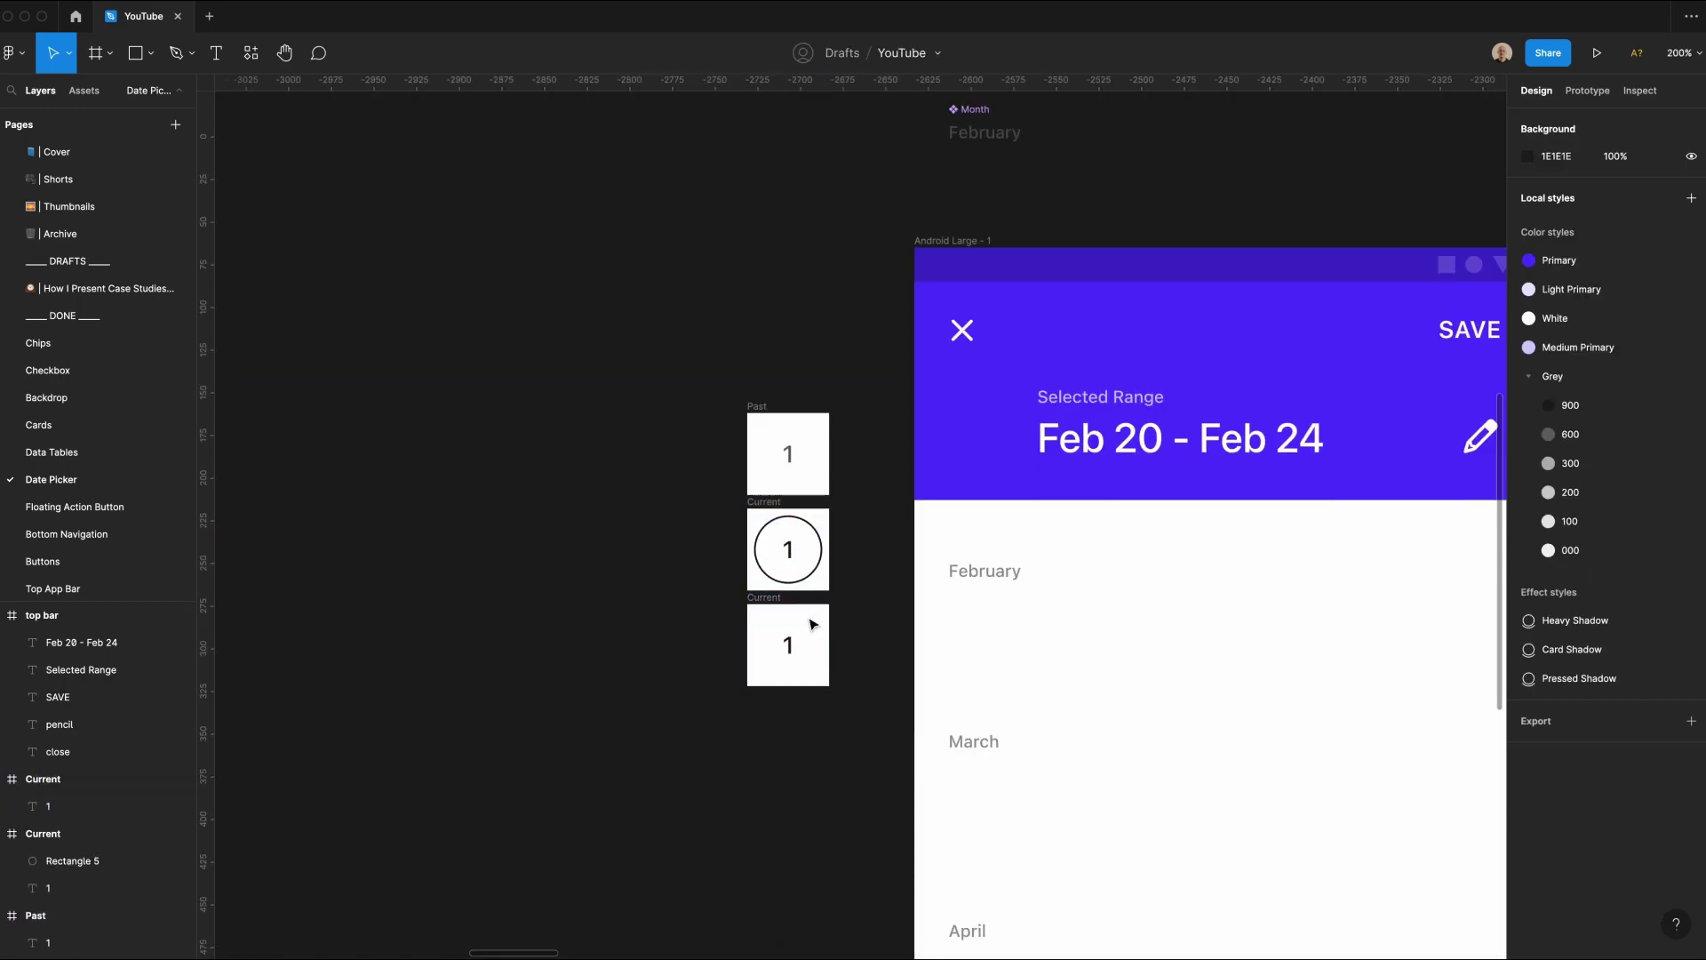
{"action": "left_click", "coordinate": [749, 599]}
{"action": "type", "text": "Future"}
{"action": "key", "text": "Return"}
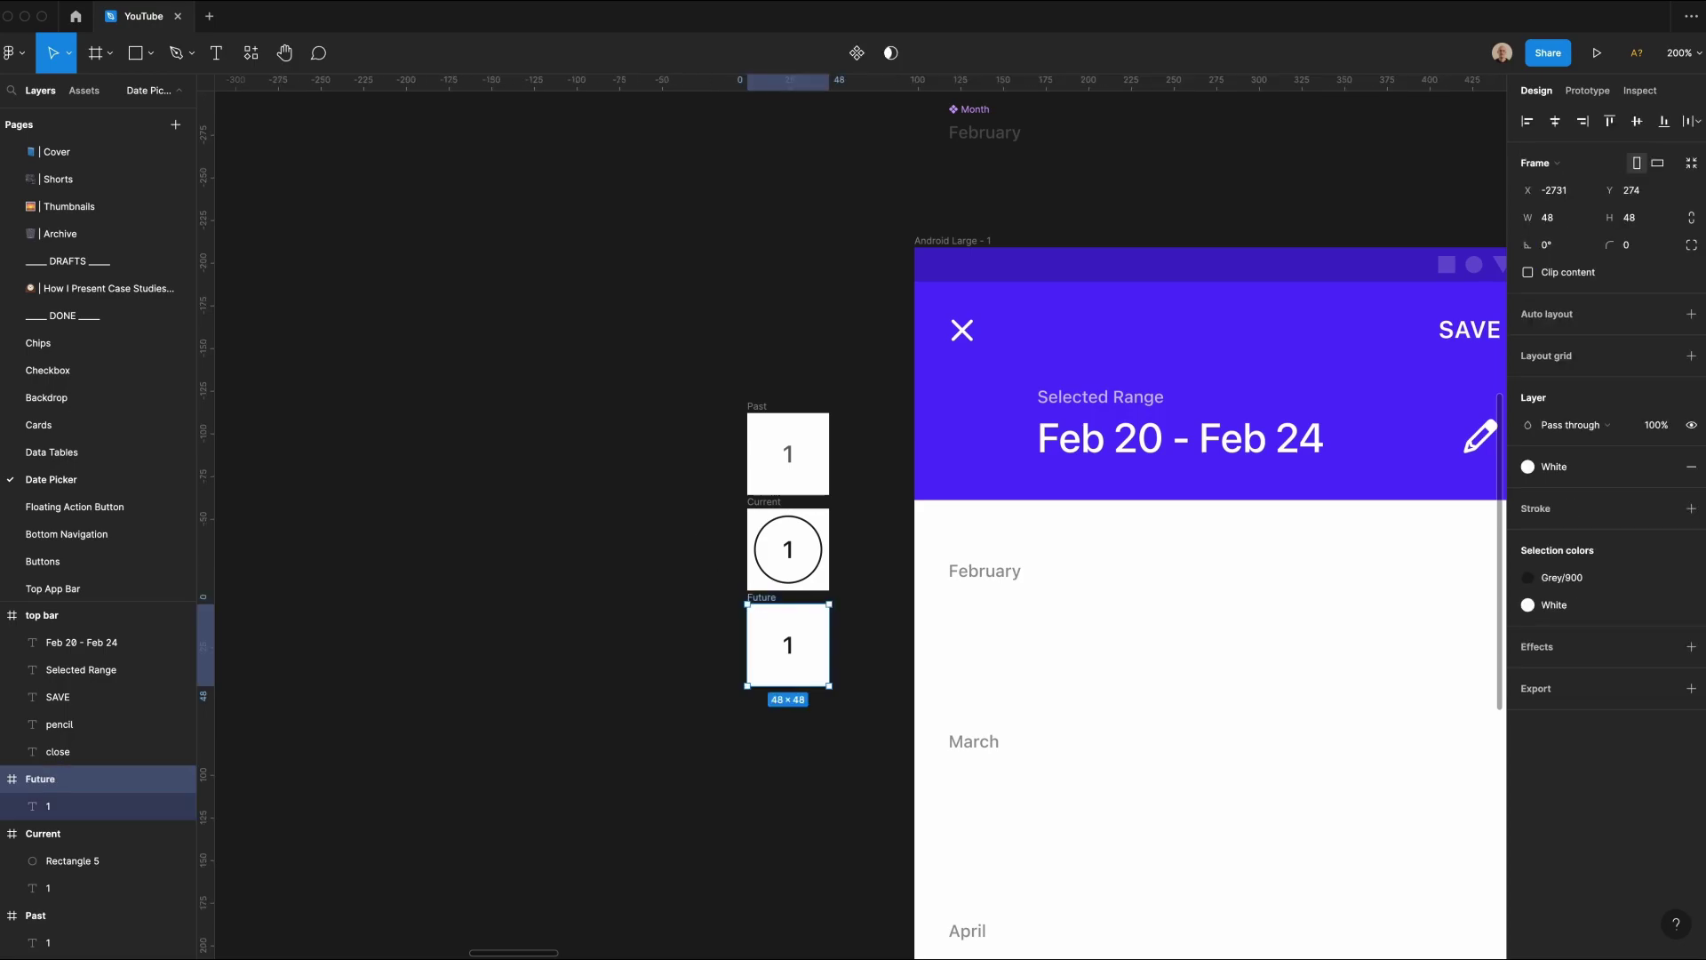
Step: Set the vertical spacing between the Past, Current and Future frames to 24
{"action": "left_click_drag", "start_coordinate": [693, 402], "coordinate": [943, 711]}
{"action": "left_click", "coordinate": [1574, 297]}
{"action": "type", "text": "24"}
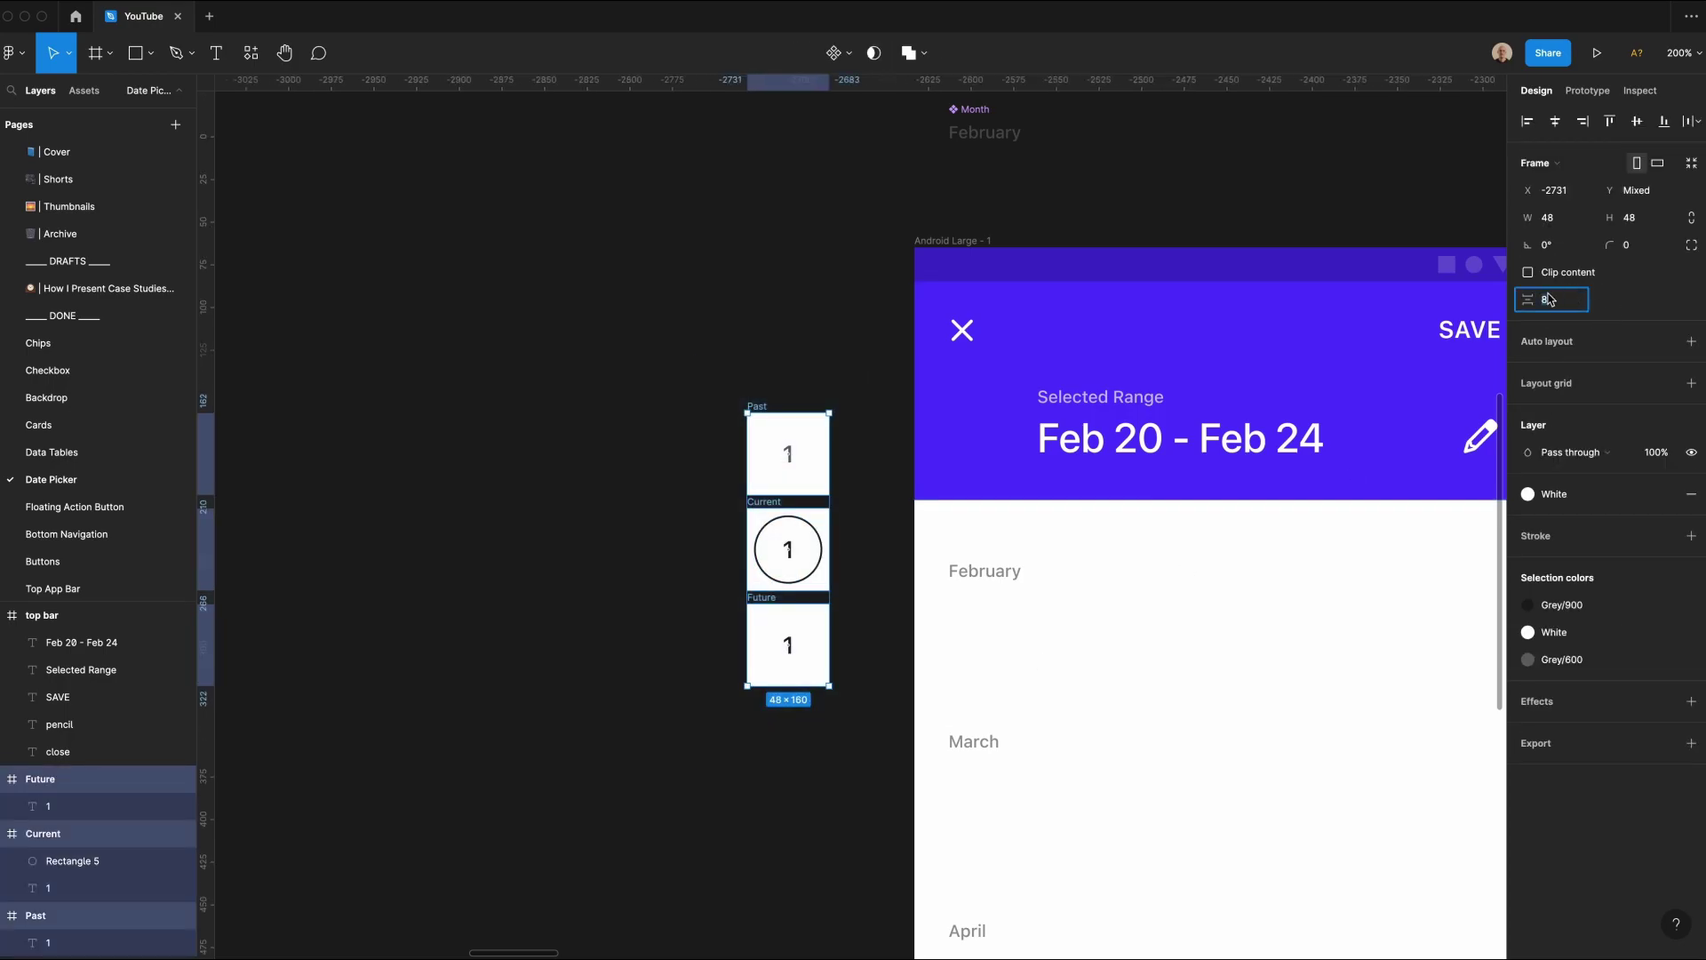
{"action": "key", "text": "Return"}
Step: Combine the three date frames into a component set and name its variant property "Date"
{"action": "left_click", "coordinate": [845, 53]}
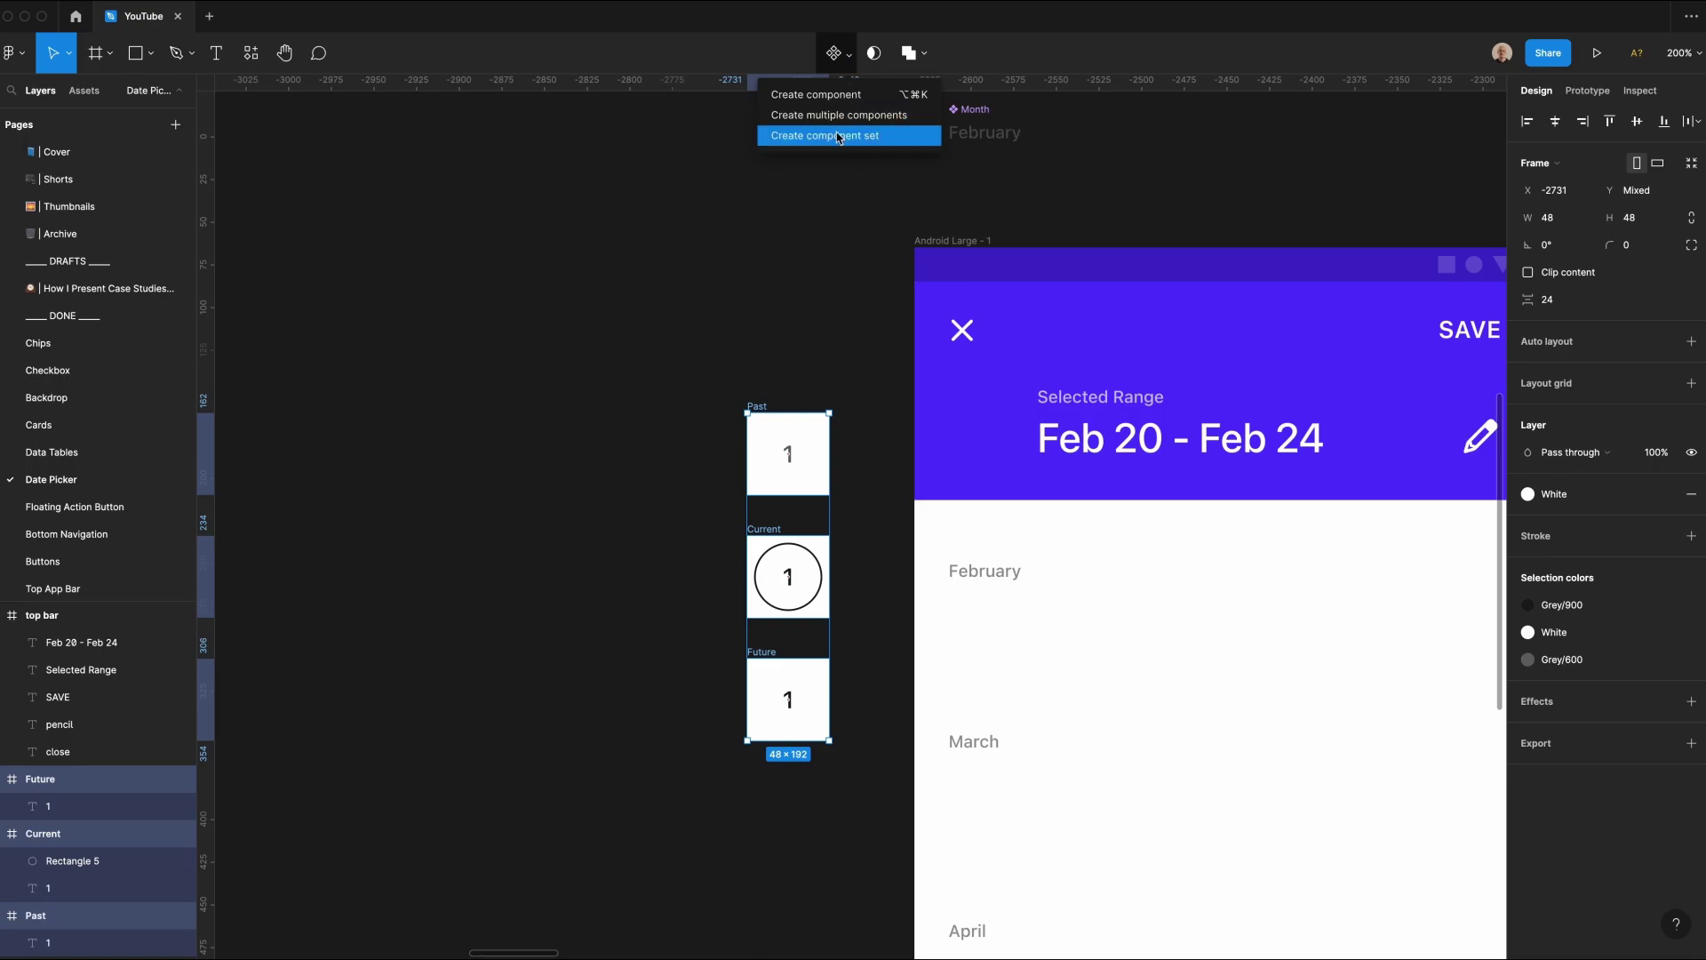
{"action": "left_click", "coordinate": [840, 138]}
{"action": "double_click", "coordinate": [1564, 383]}
{"action": "type", "text": "Date"}
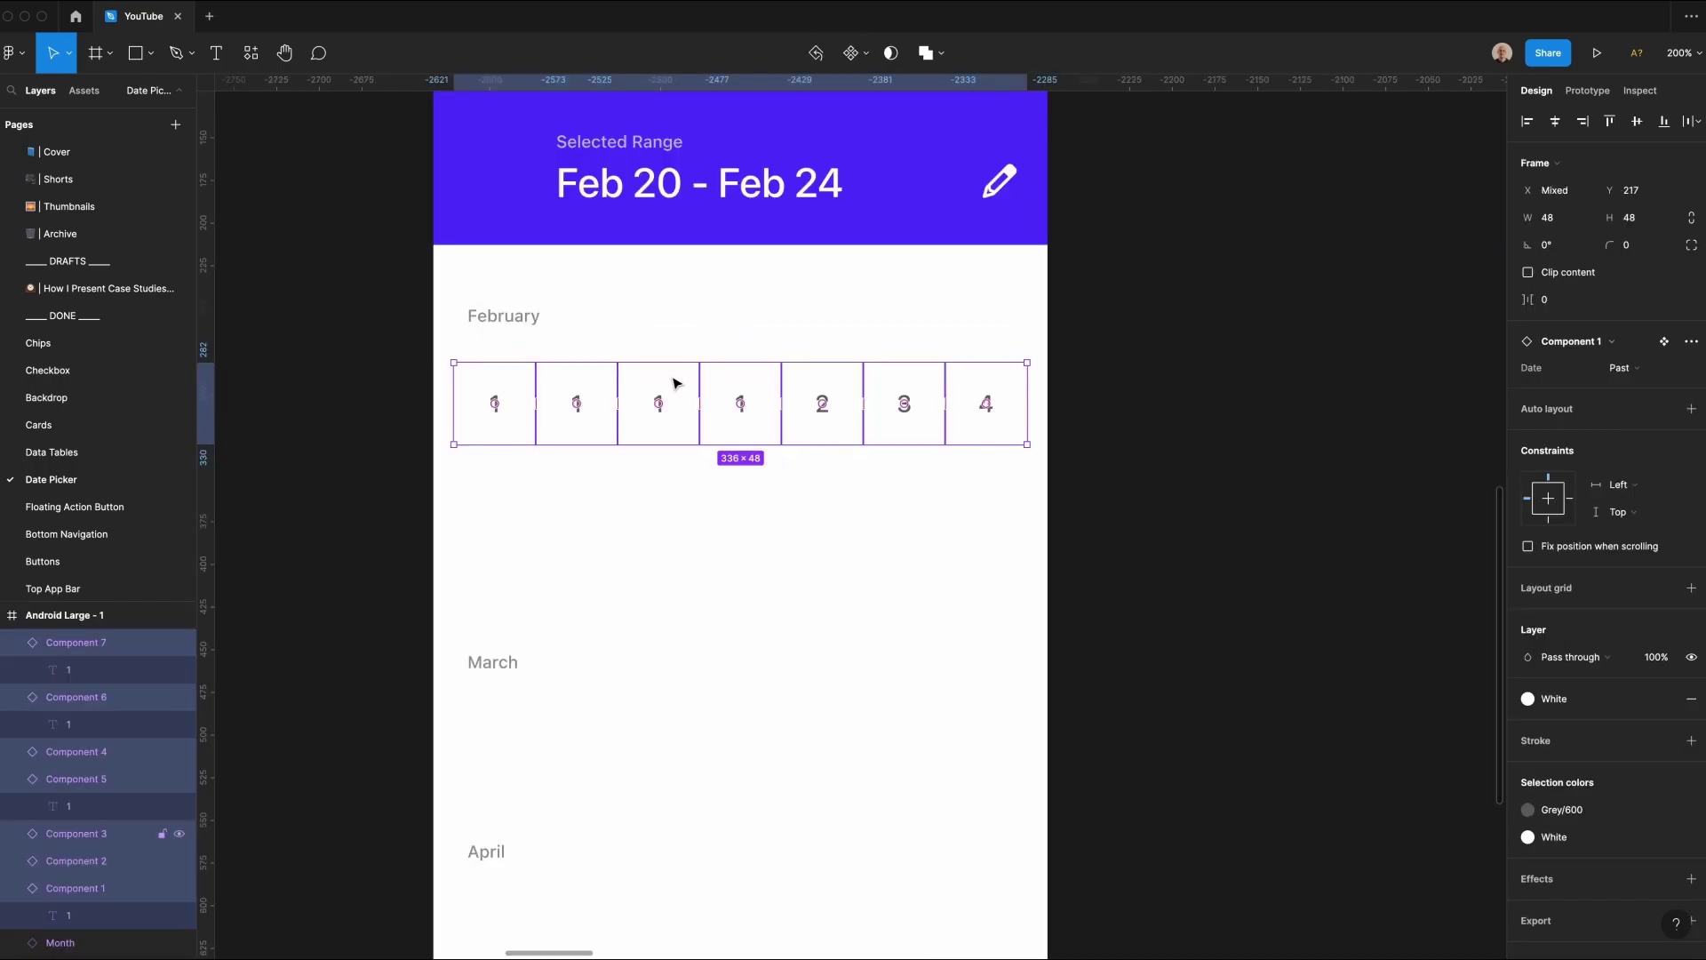
Step: Wrap the seven date instances under February in an auto layout row named "week" and duplicate it directly below
{"action": "key", "text": "shift+a"}
{"action": "key", "text": "super+r"}
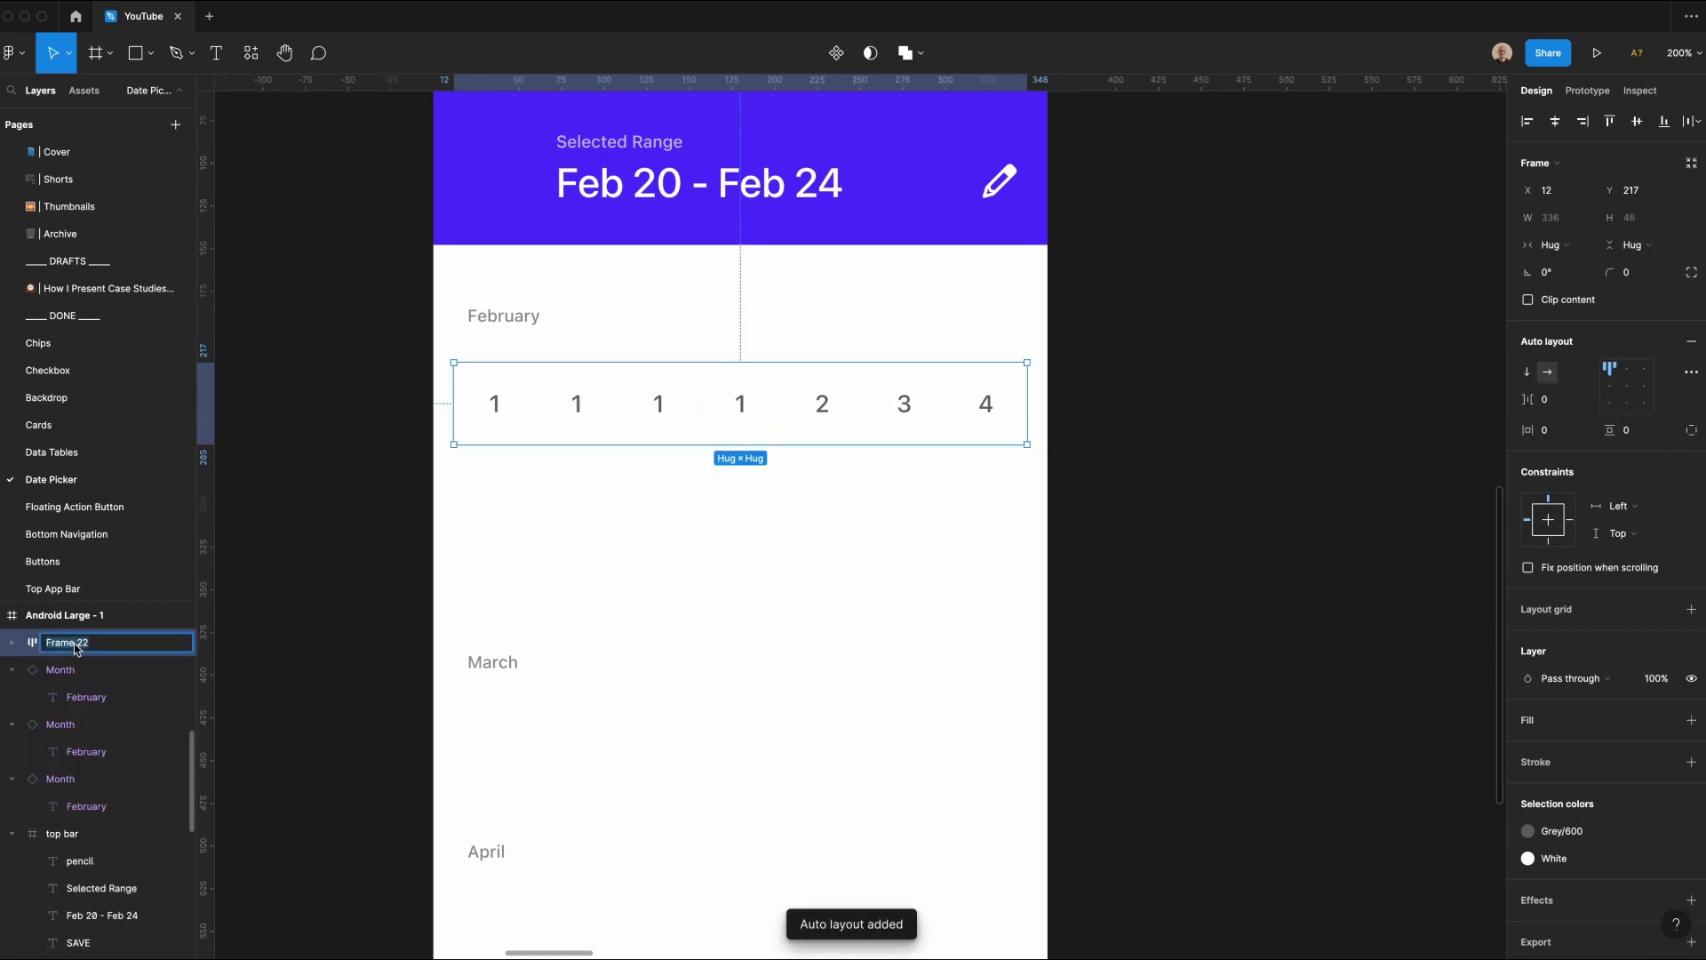
{"action": "type", "text": "week"}
{"action": "key", "text": "Return"}
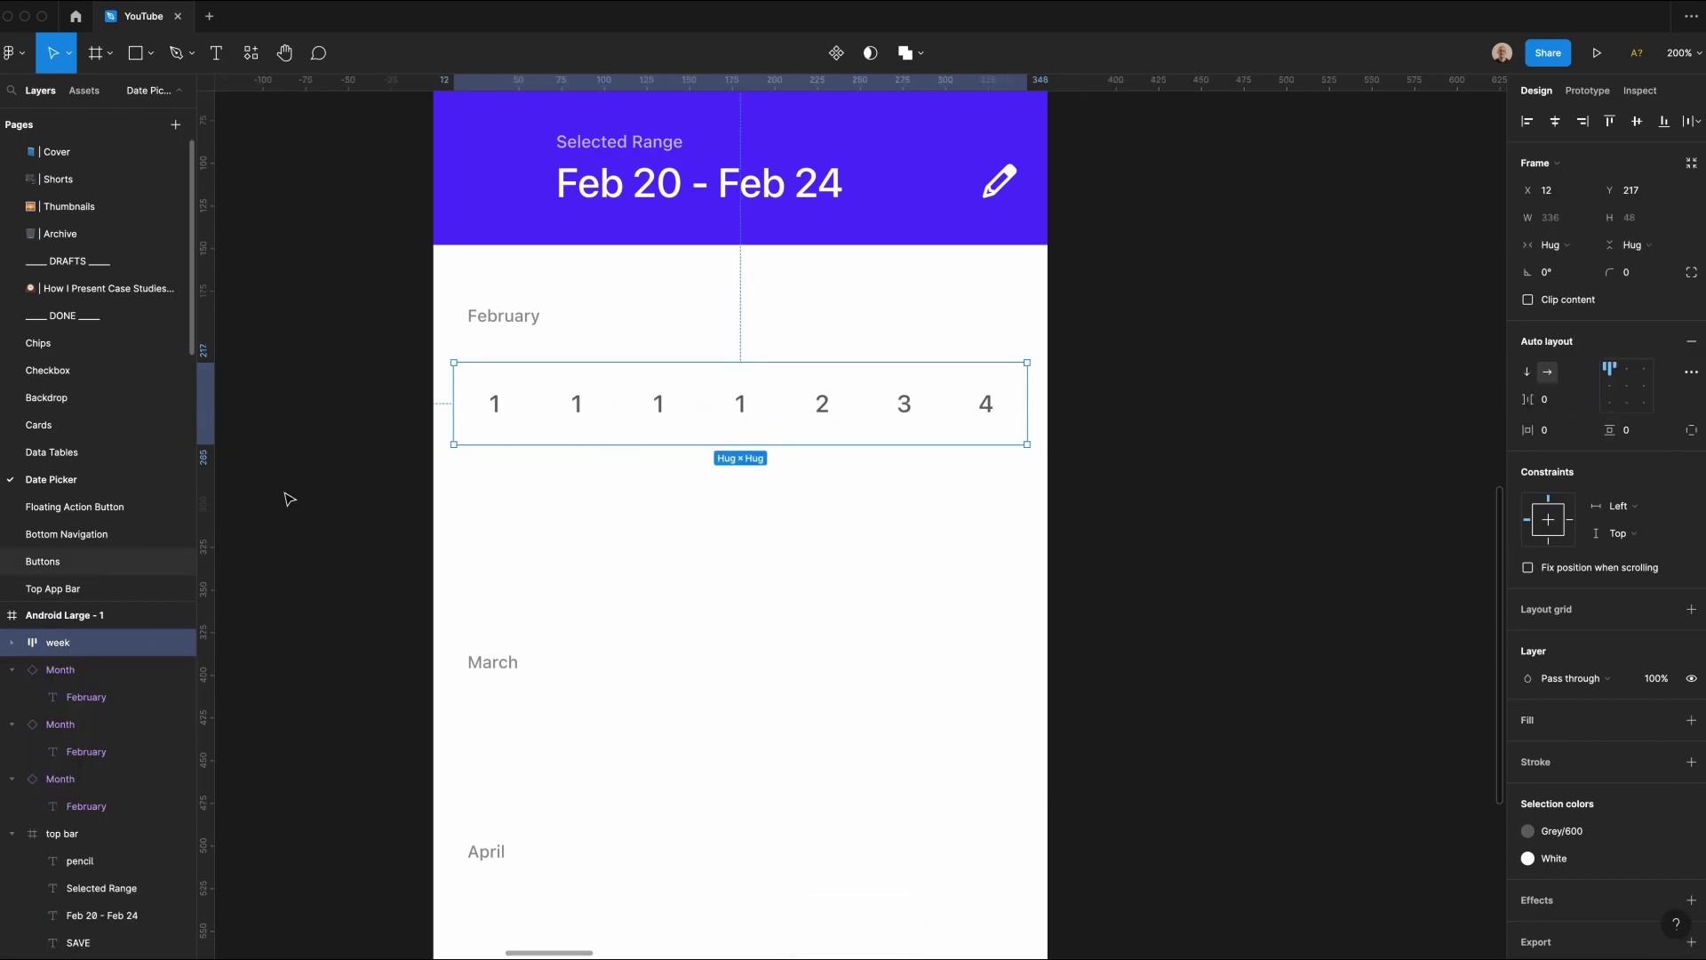
{"action": "left_click_drag", "start_coordinate": [617, 388], "coordinate": [600, 474]}
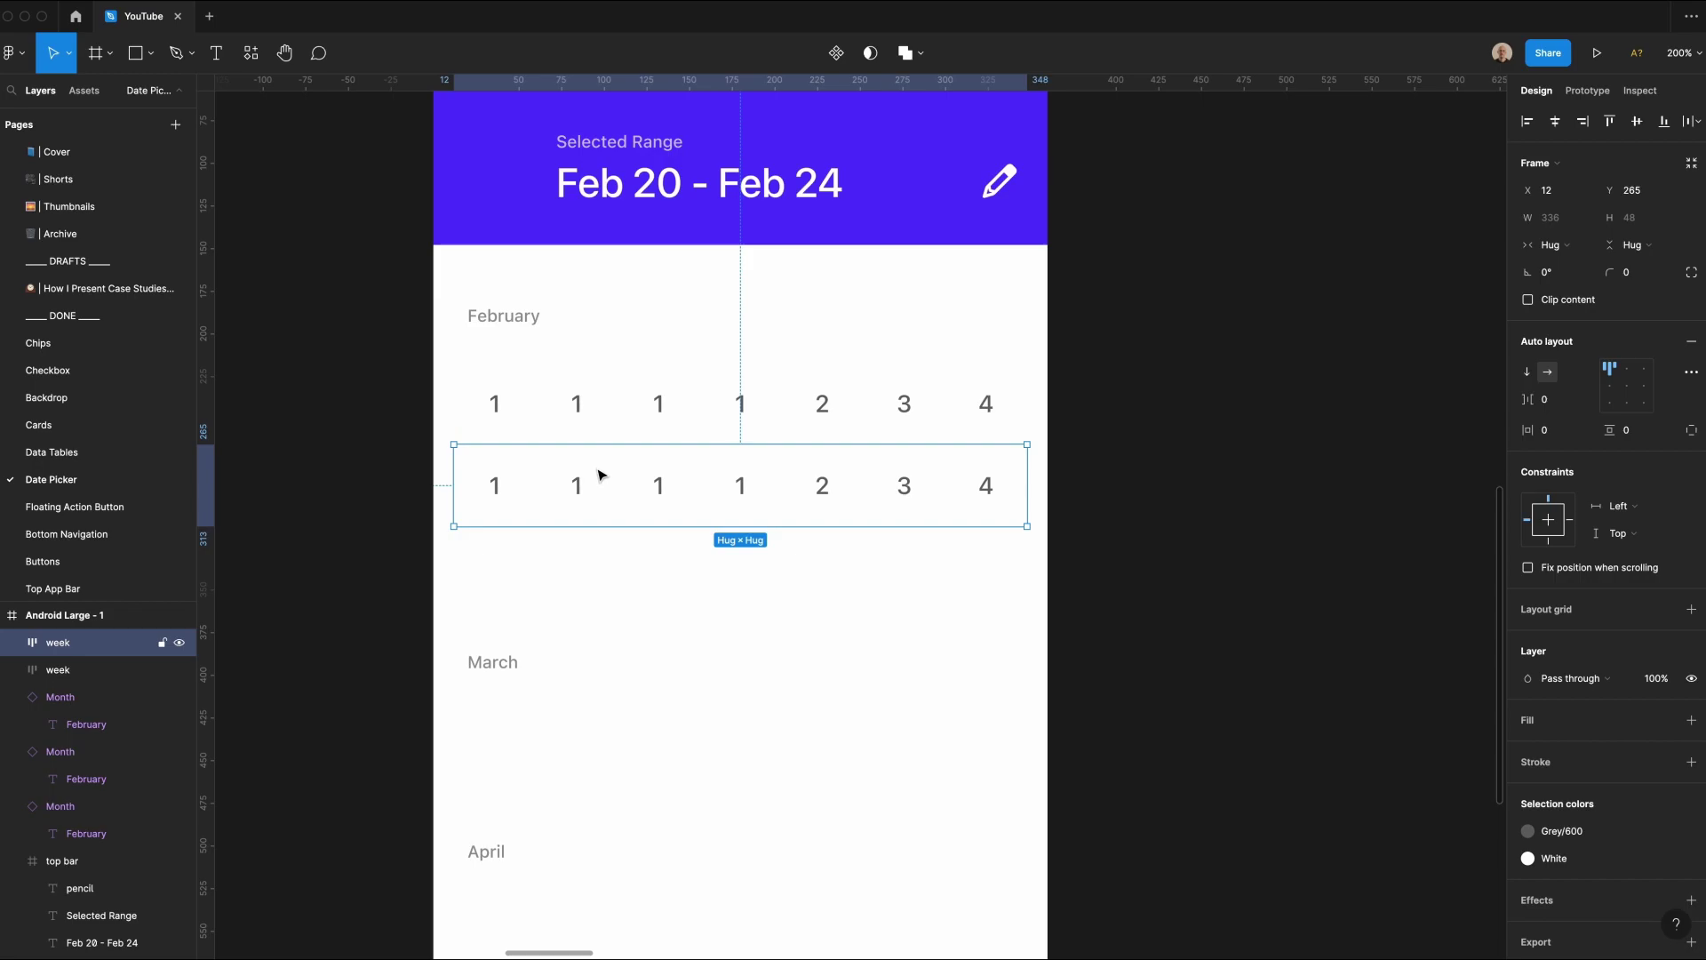
{"action": "left_click", "coordinate": [517, 542]}
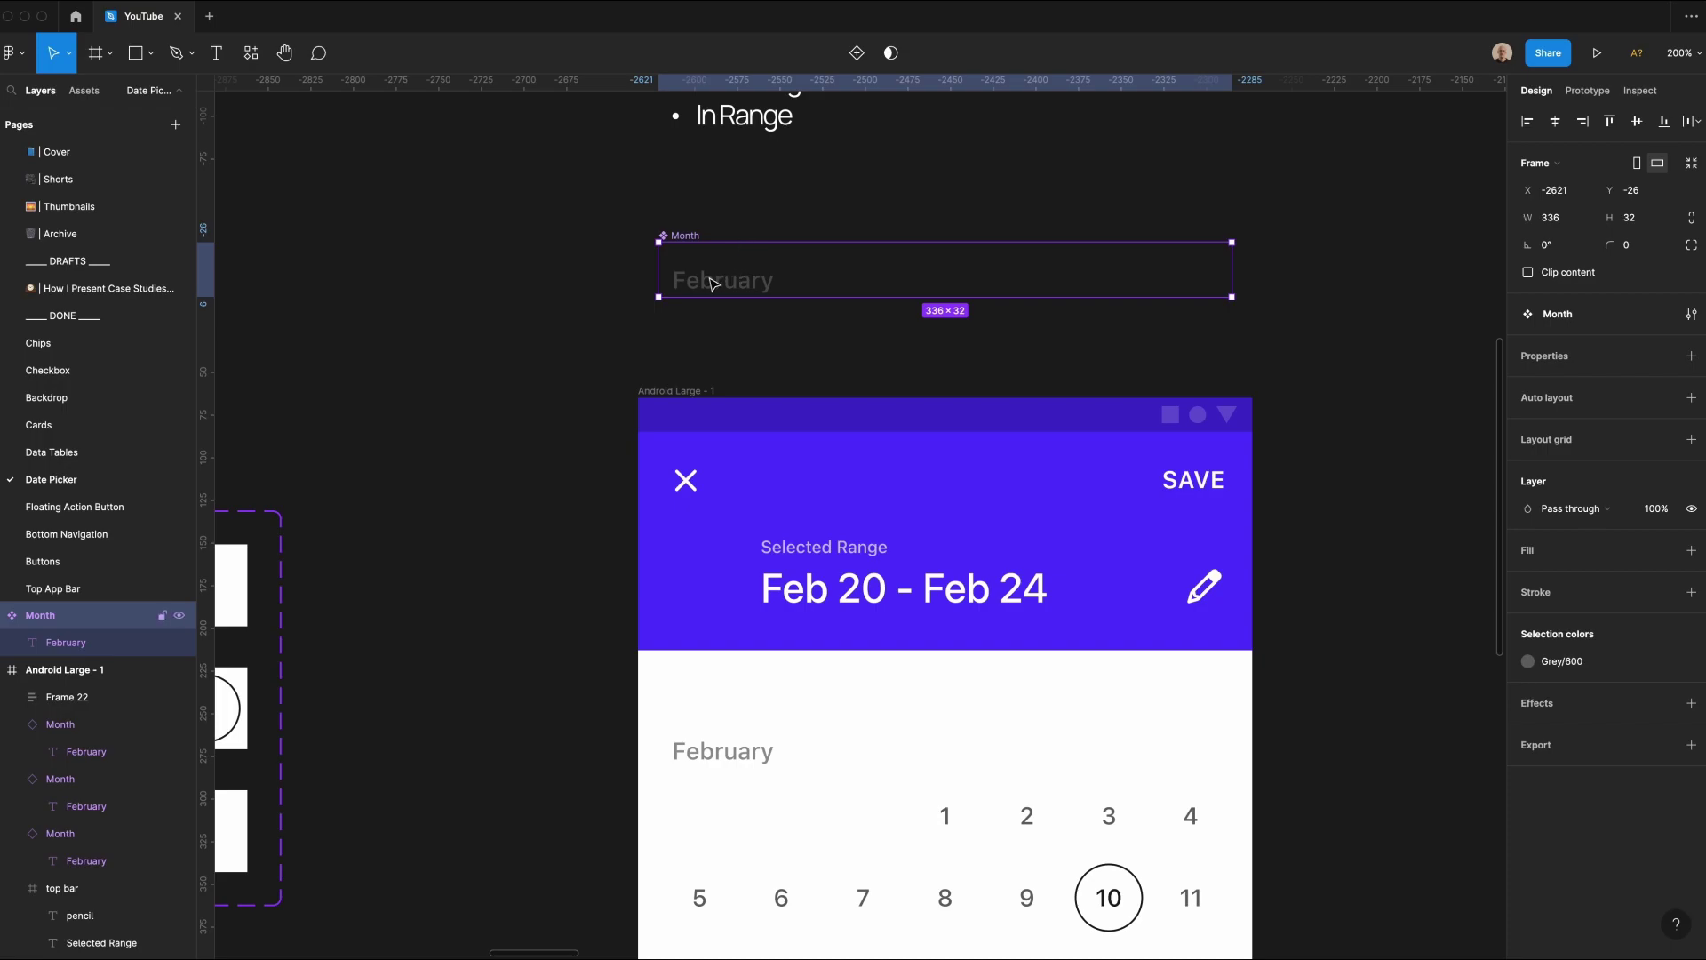
{"action": "scroll", "coordinate": [755, 604], "scroll_direction": "down", "scroll_amount": 3}
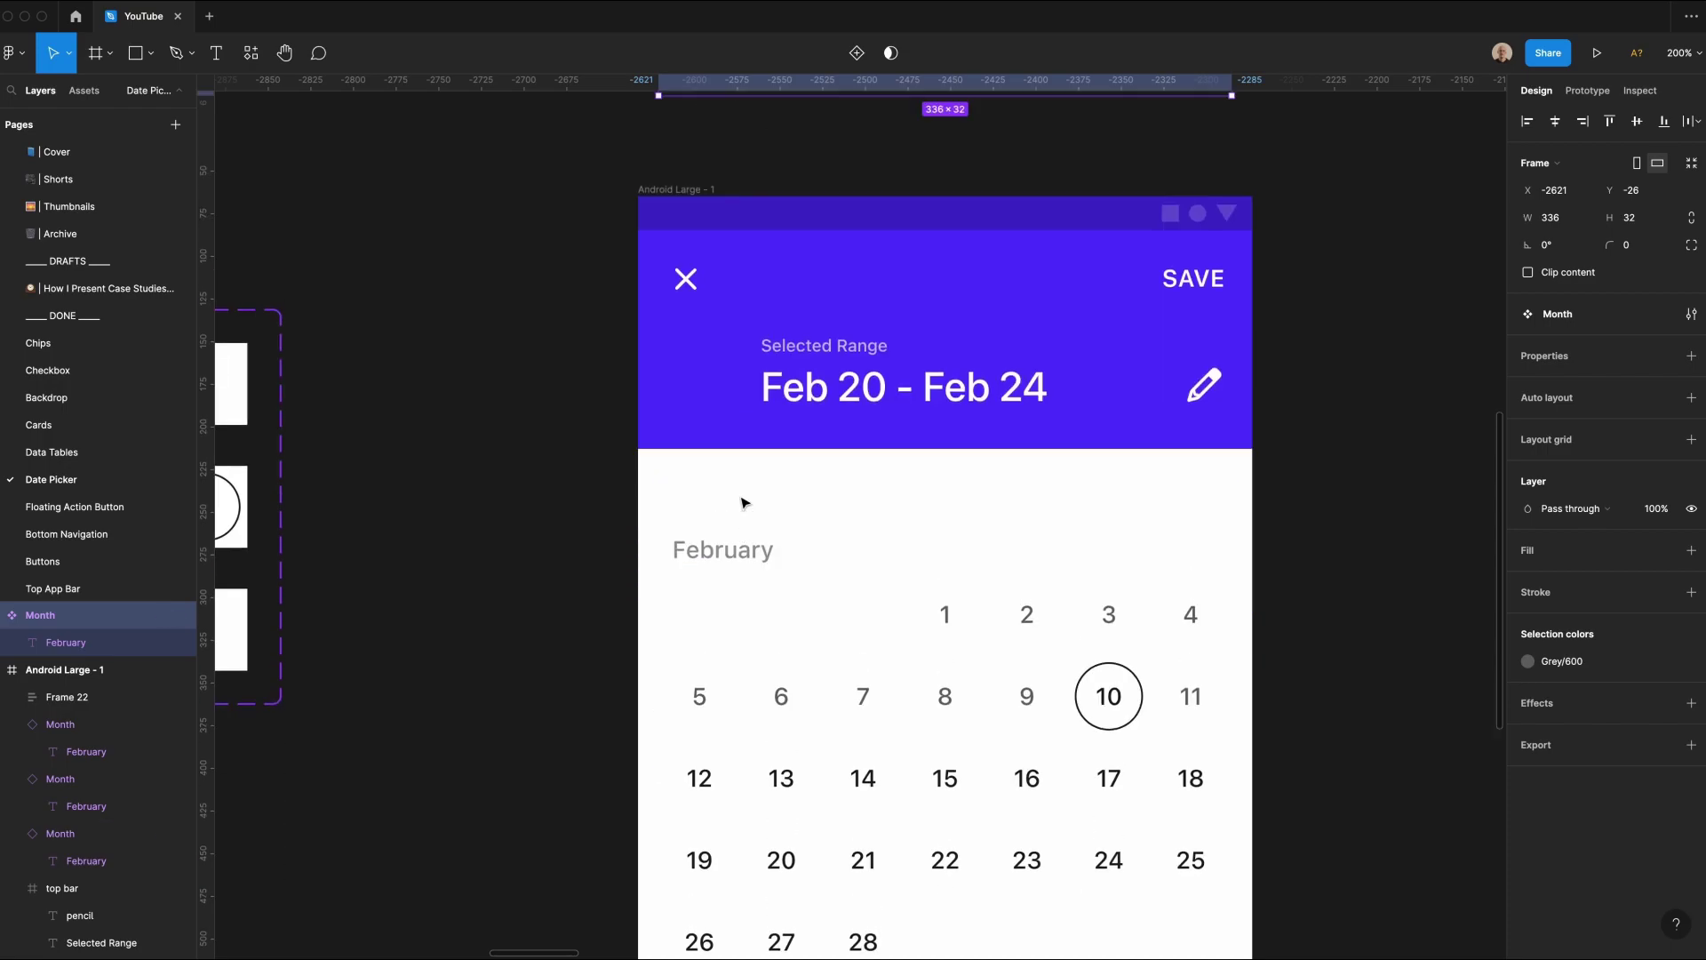
{"action": "scroll", "coordinate": [724, 445], "scroll_direction": "up", "scroll_amount": 5}
{"action": "double_click", "coordinate": [702, 394]}
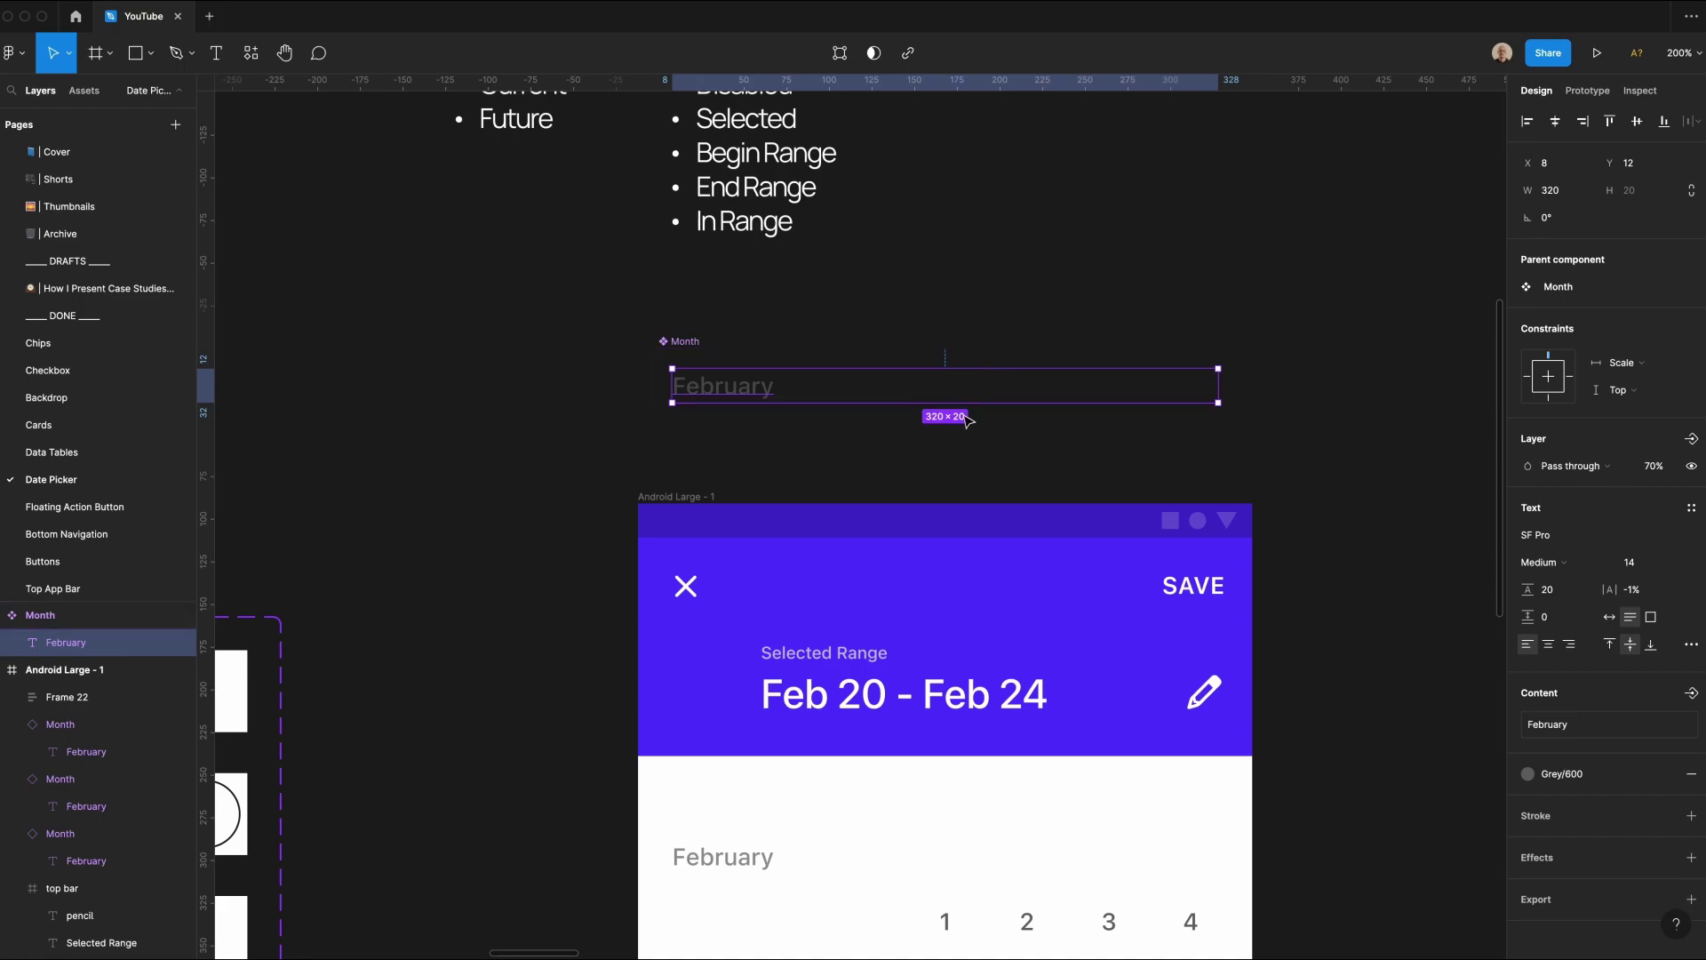
{"action": "scroll", "coordinate": [720, 341], "scroll_direction": "down", "scroll_amount": 6}
Step: Wrap the February month label and its date grid in an auto layout frame named "February"
{"action": "left_click", "coordinate": [960, 368]}
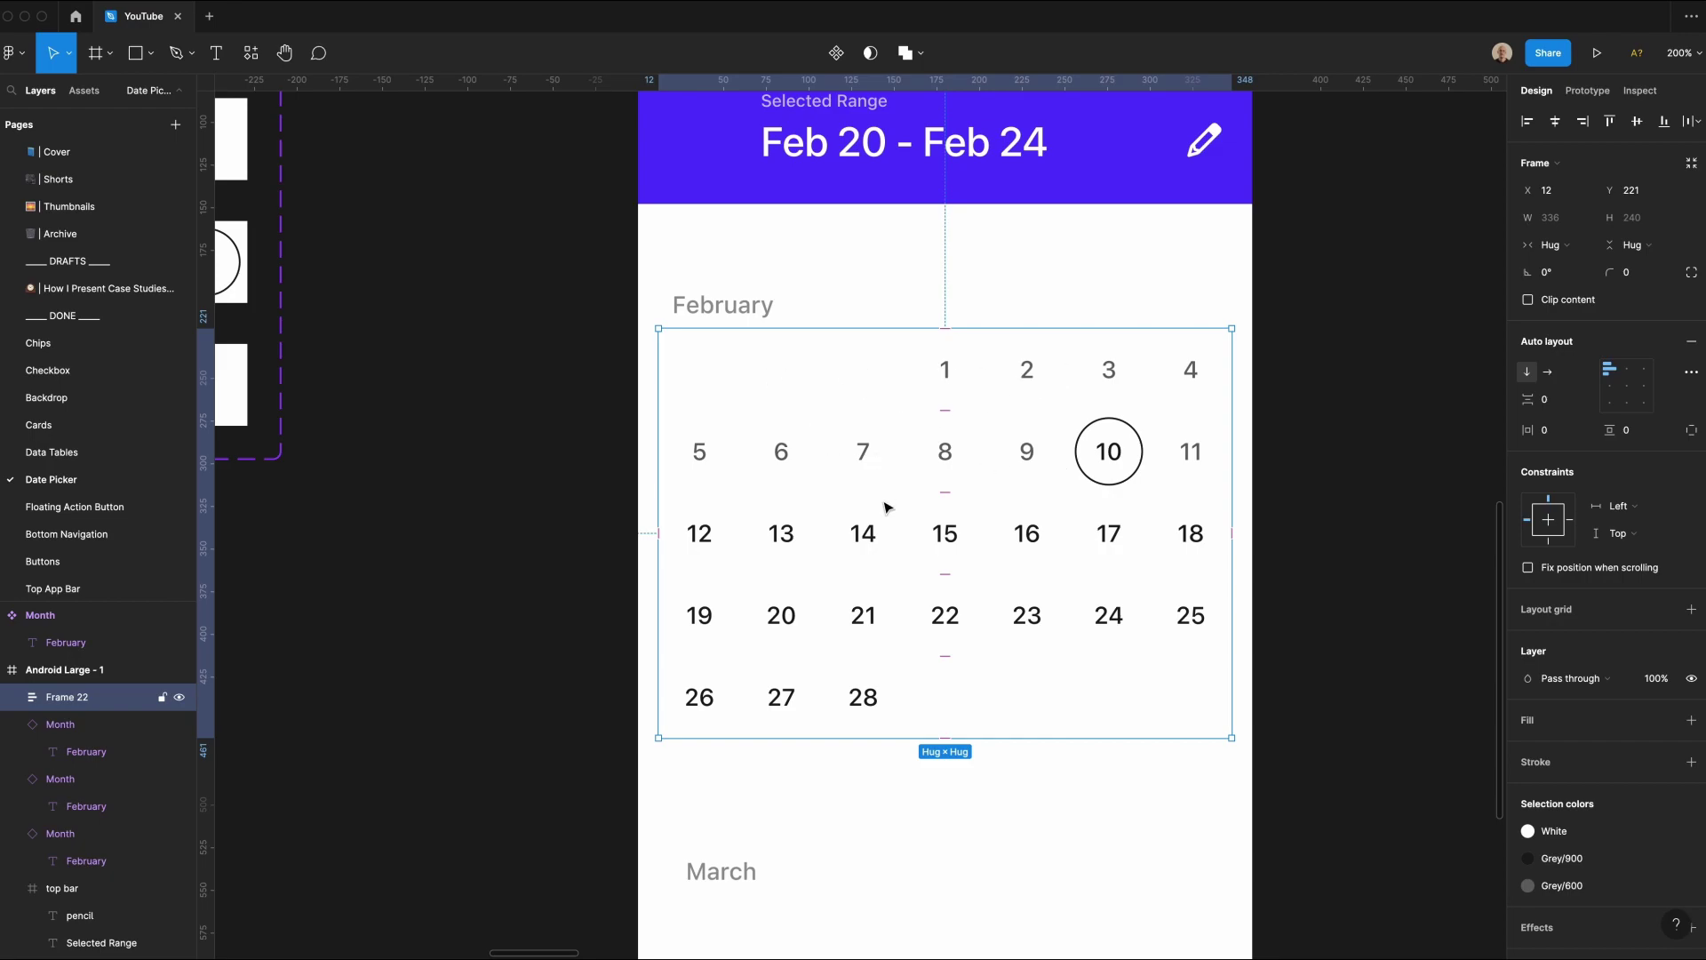
{"action": "left_click", "coordinate": [724, 316], "text": "shift"}
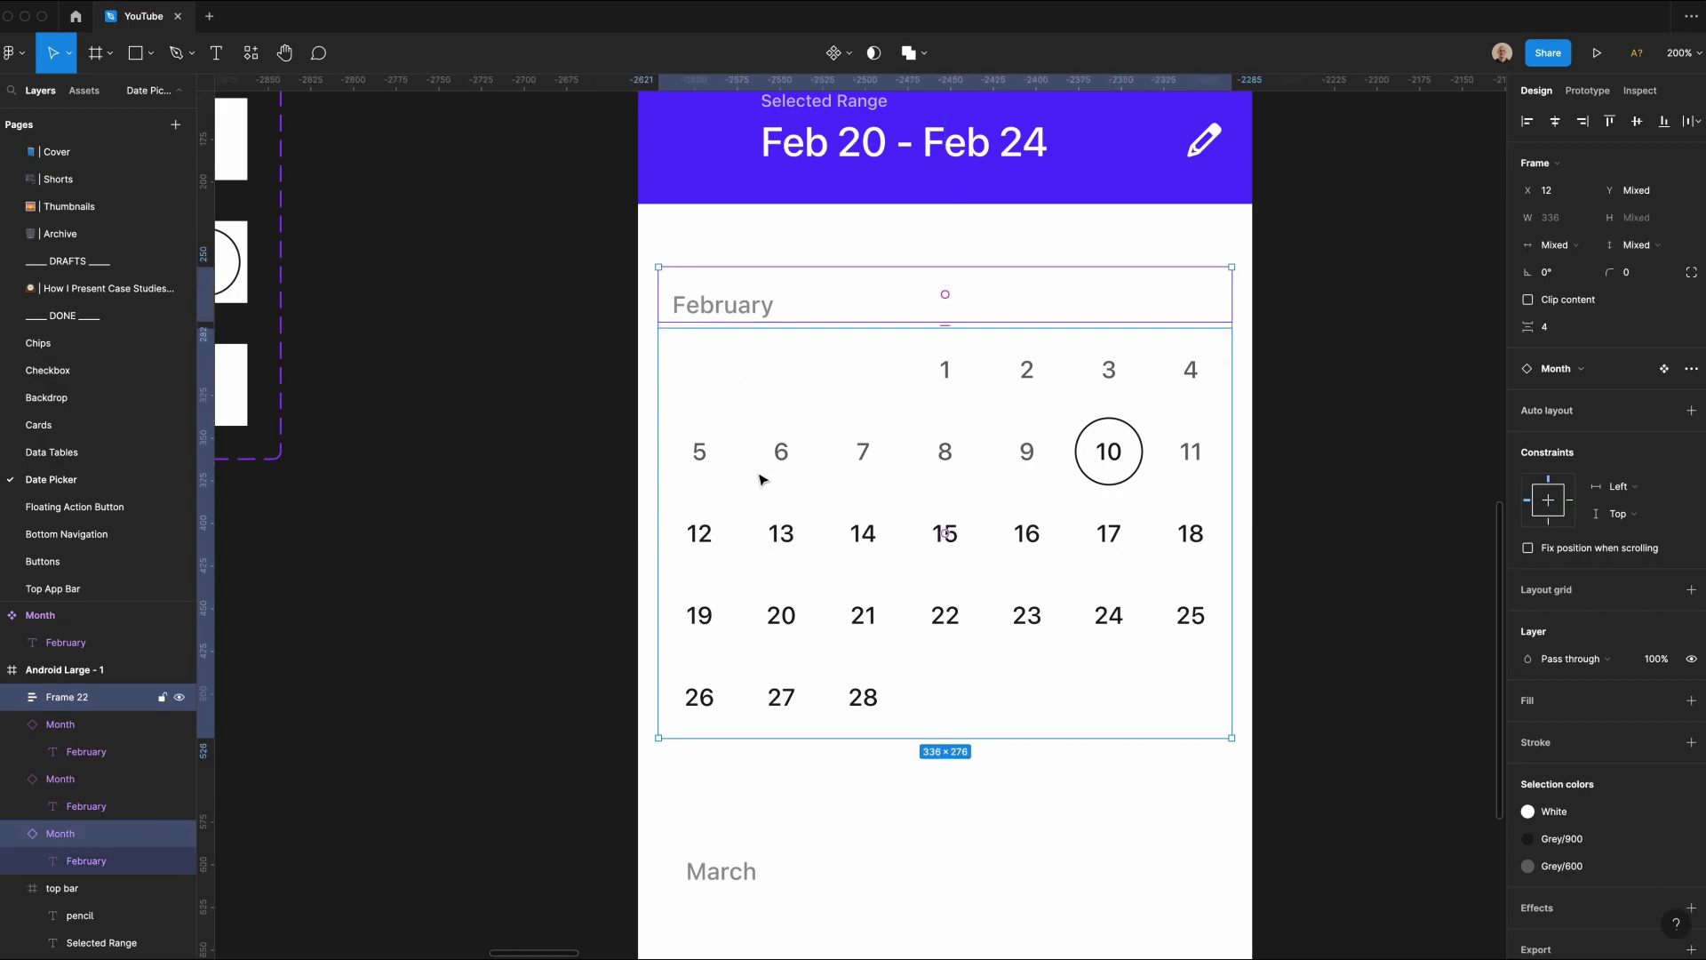
{"action": "scroll", "coordinate": [764, 509], "scroll_direction": "down", "scroll_amount": 1}
{"action": "key", "text": "shift+a"}
{"action": "double_click", "coordinate": [77, 697]}
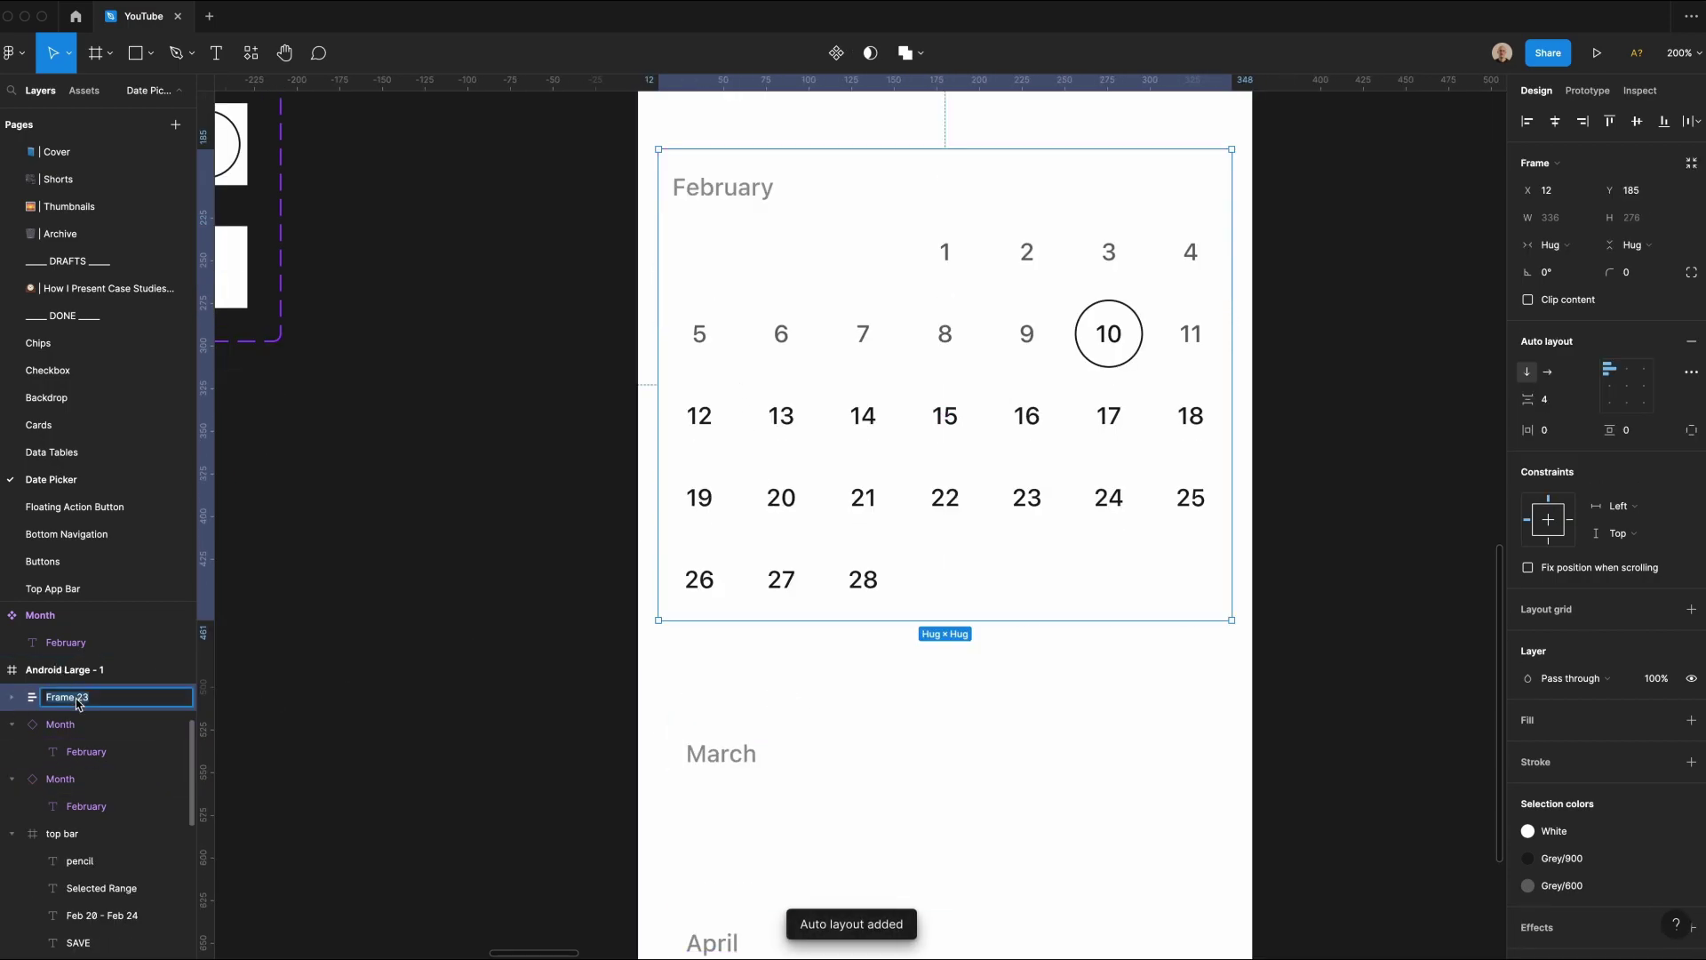
{"action": "type", "text": "February"}
{"action": "key", "text": "Return"}
Step: Delete the separate April and March month labels below the February calendar
{"action": "scroll", "coordinate": [636, 770], "scroll_direction": "down", "scroll_amount": 1}
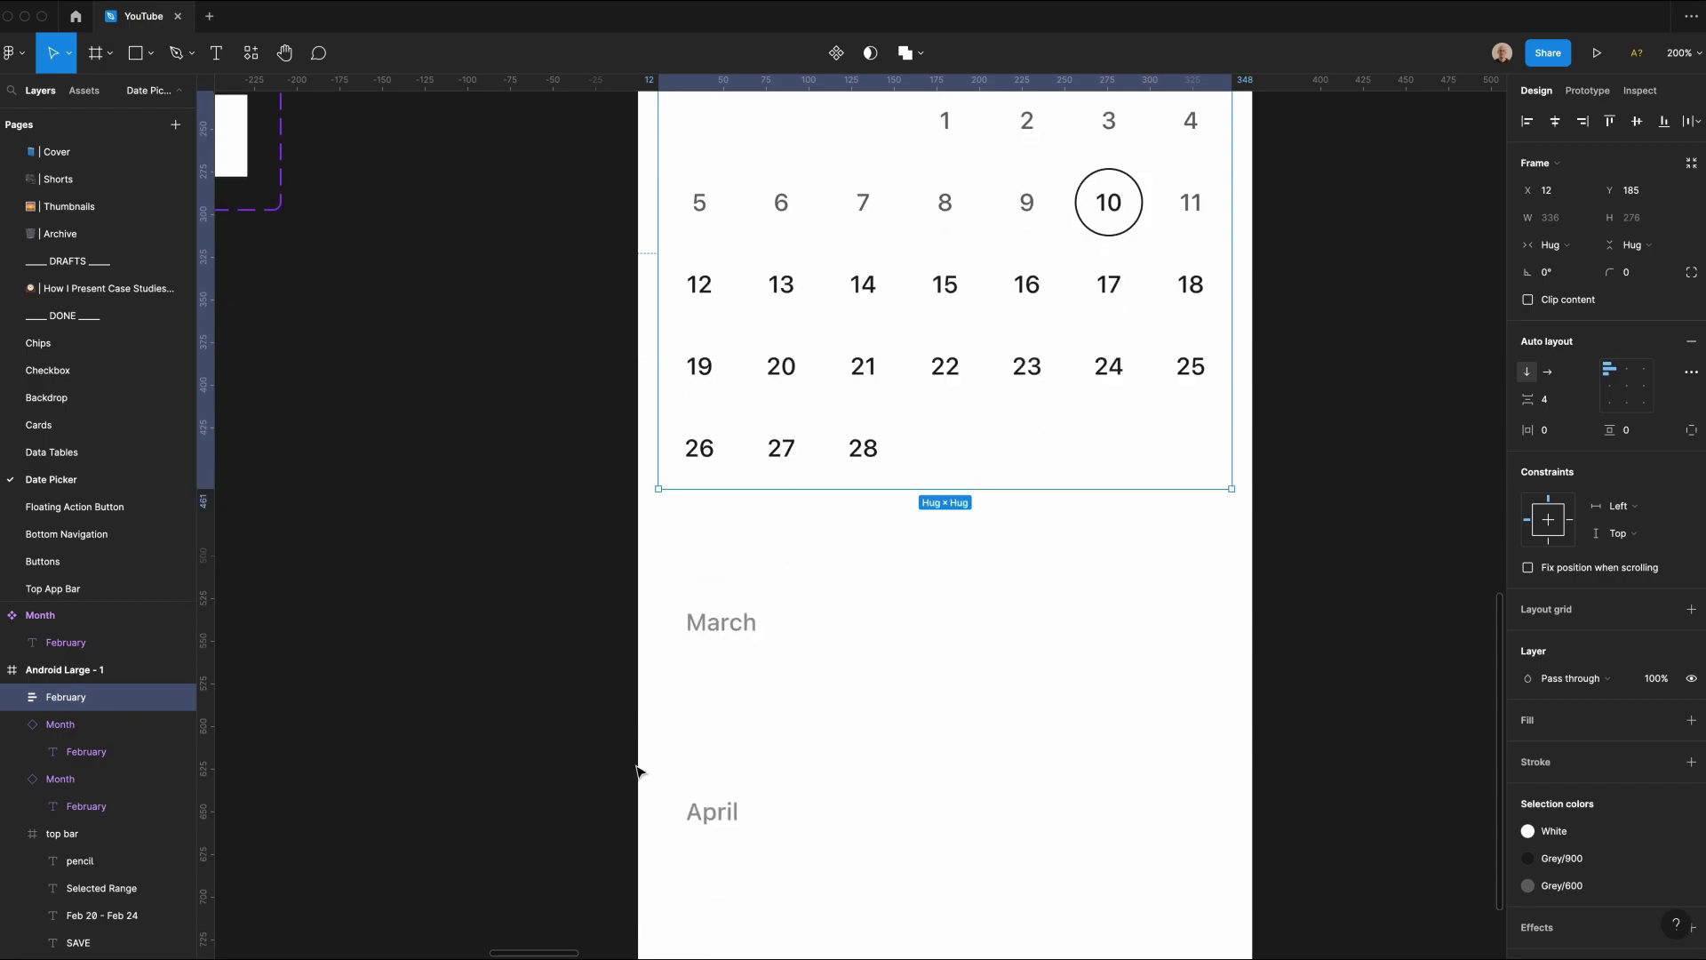
{"action": "left_click", "coordinate": [689, 808]}
{"action": "key", "text": "Delete"}
{"action": "left_click", "coordinate": [764, 638]}
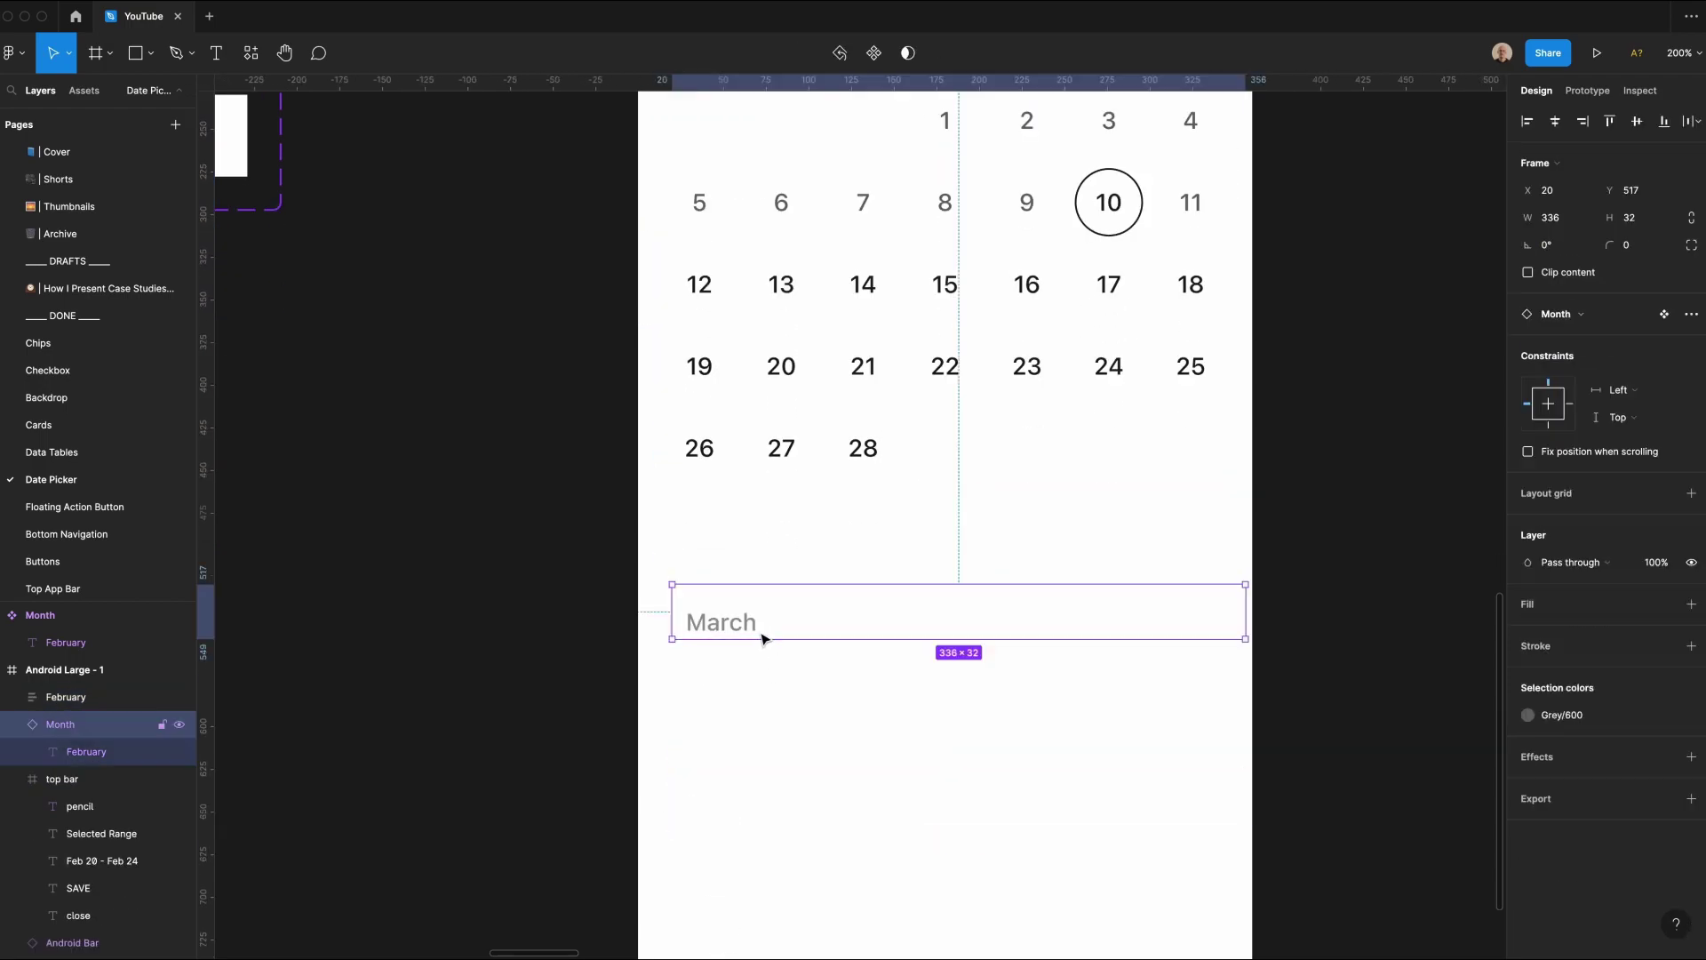
{"action": "key", "text": "Delete"}
Step: Duplicate the February calendar directly below, wrap both in an auto layout frame and change the copy's month label to "March"
{"action": "left_click_drag", "start_coordinate": [750, 374], "coordinate": [773, 844]}
{"action": "left_click", "coordinate": [851, 439], "text": "shift"}
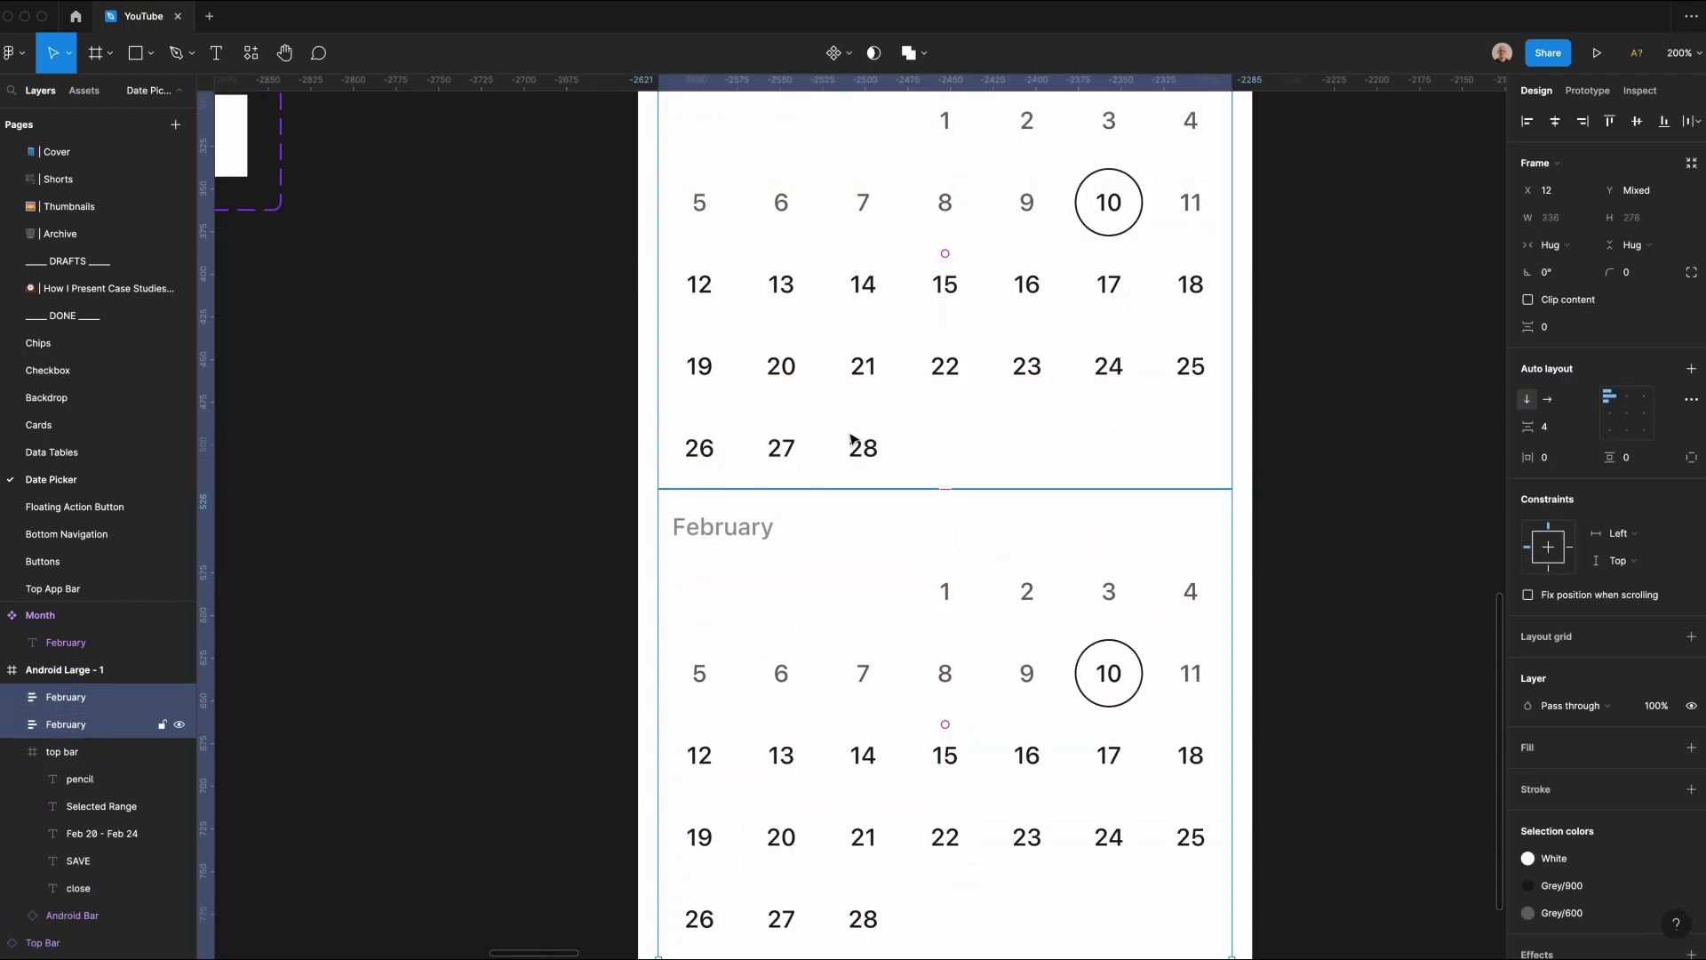
{"action": "key", "text": "shift+a"}
{"action": "double_click", "coordinate": [706, 526]}
{"action": "type", "text": "March"}
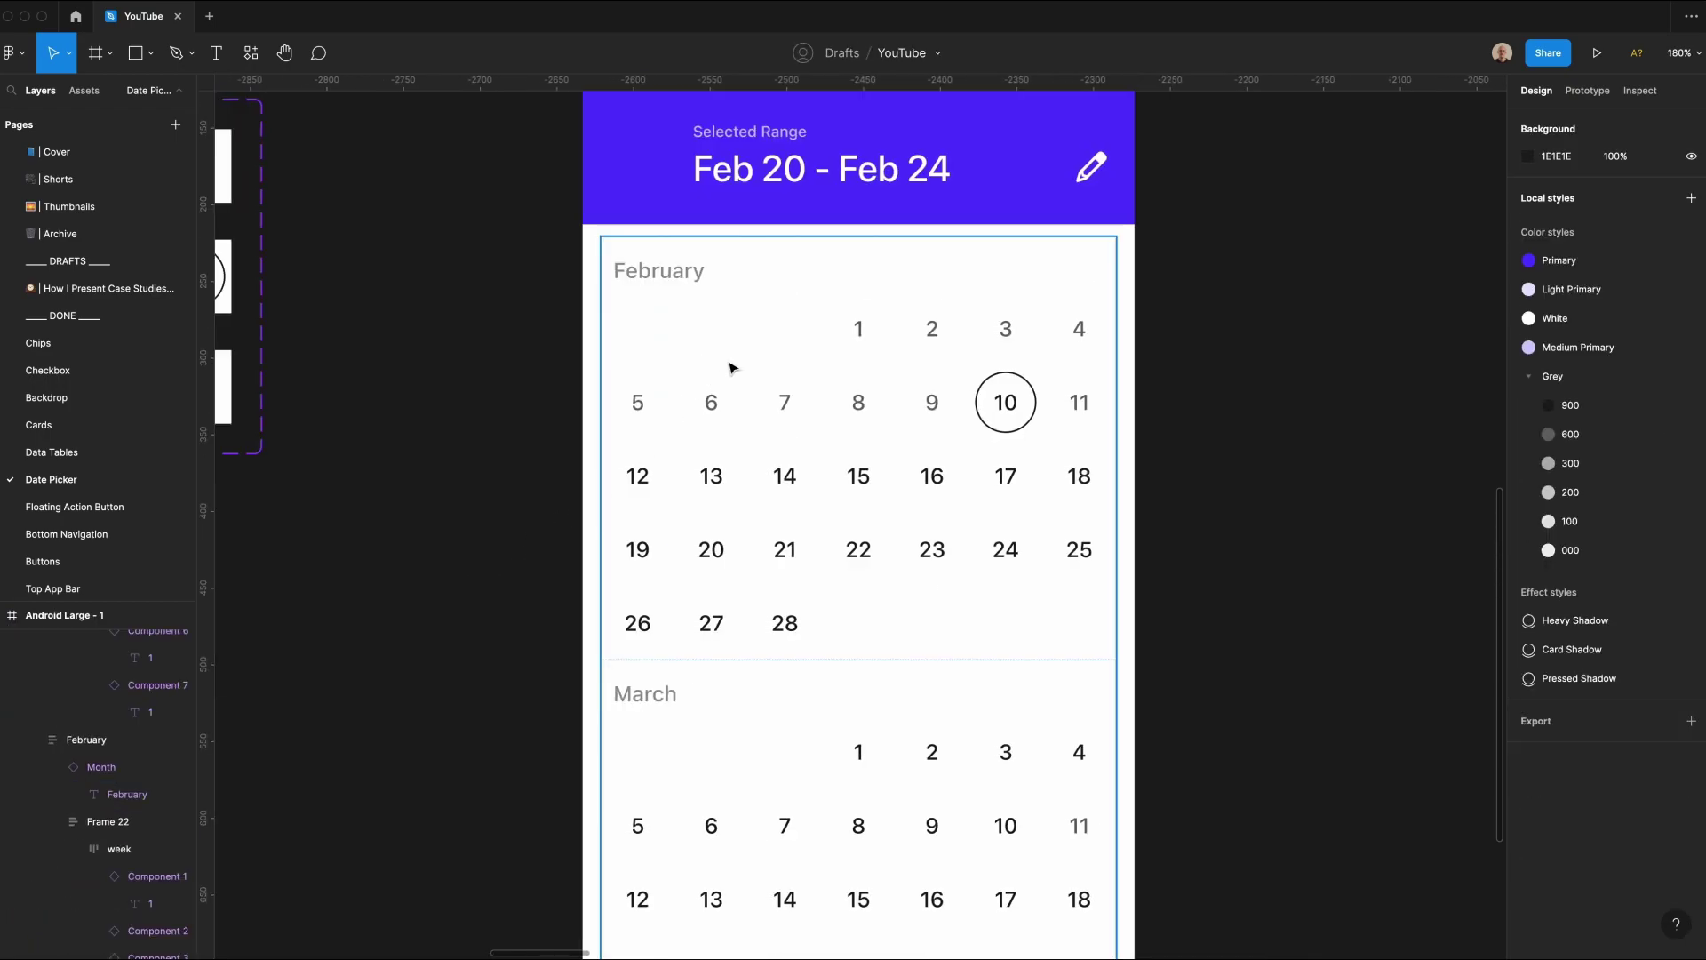
{"action": "scroll", "coordinate": [743, 372], "scroll_direction": "down", "scroll_amount": 1}
{"action": "scroll", "coordinate": [668, 533], "scroll_direction": "down", "scroll_amount": 5}
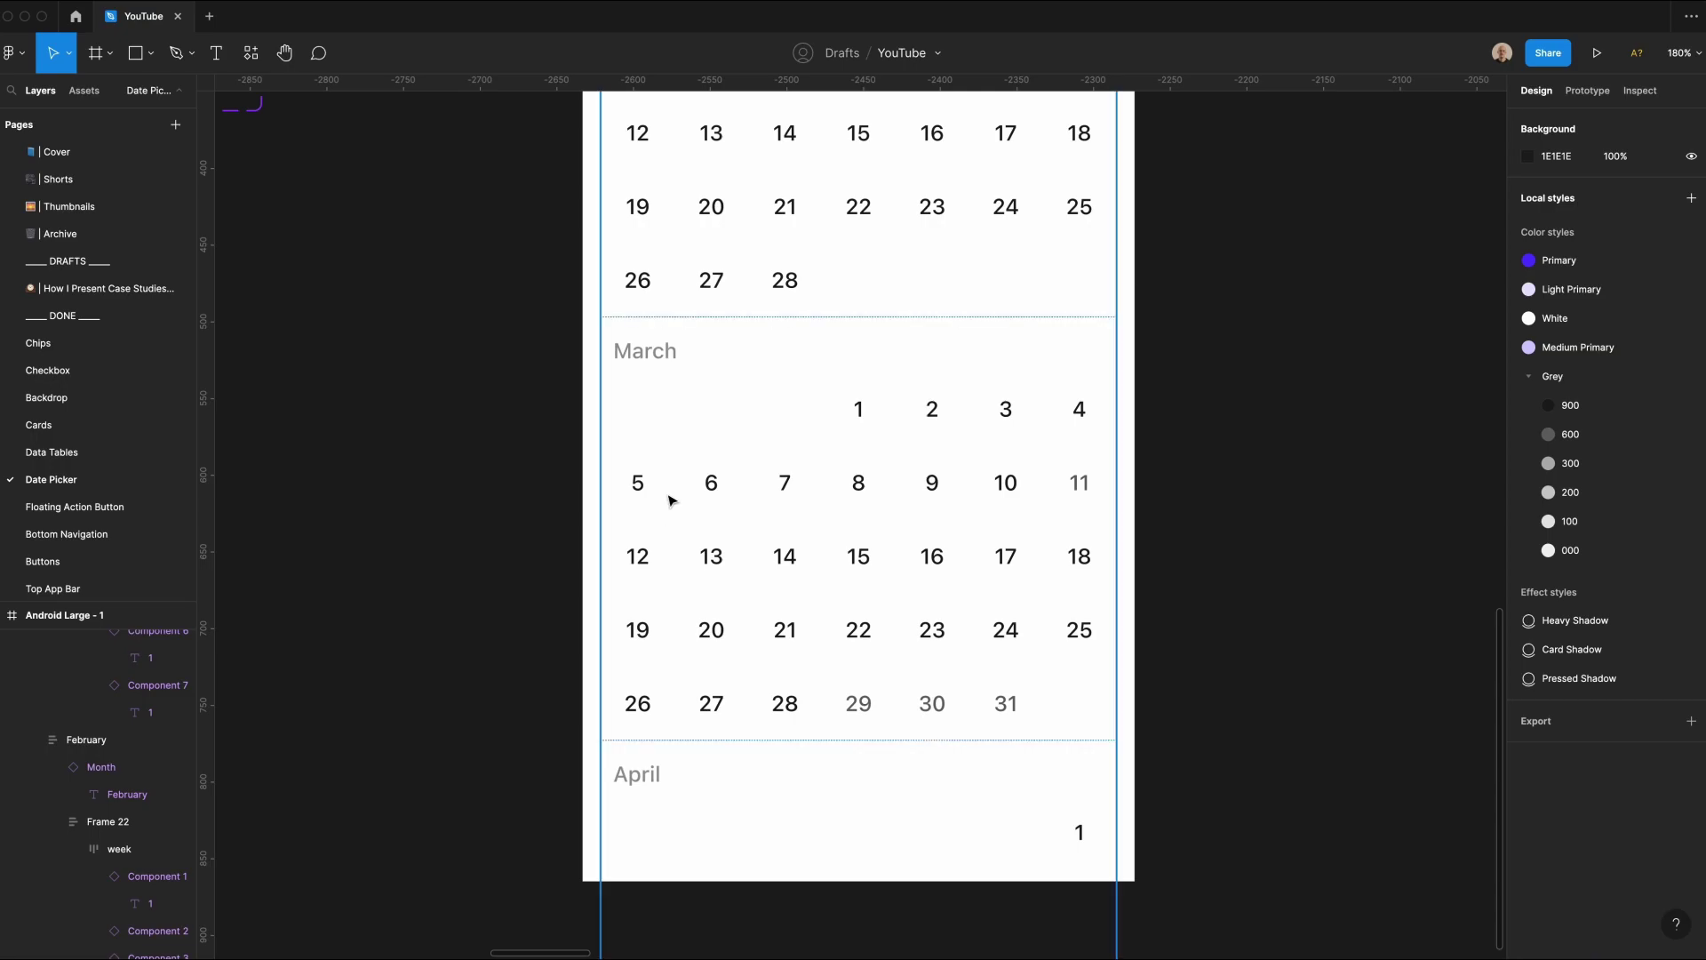
{"action": "scroll", "coordinate": [589, 670], "scroll_direction": "up", "scroll_amount": 6}
{"action": "scroll", "coordinate": [707, 535], "scroll_direction": "up", "scroll_amount": 1}
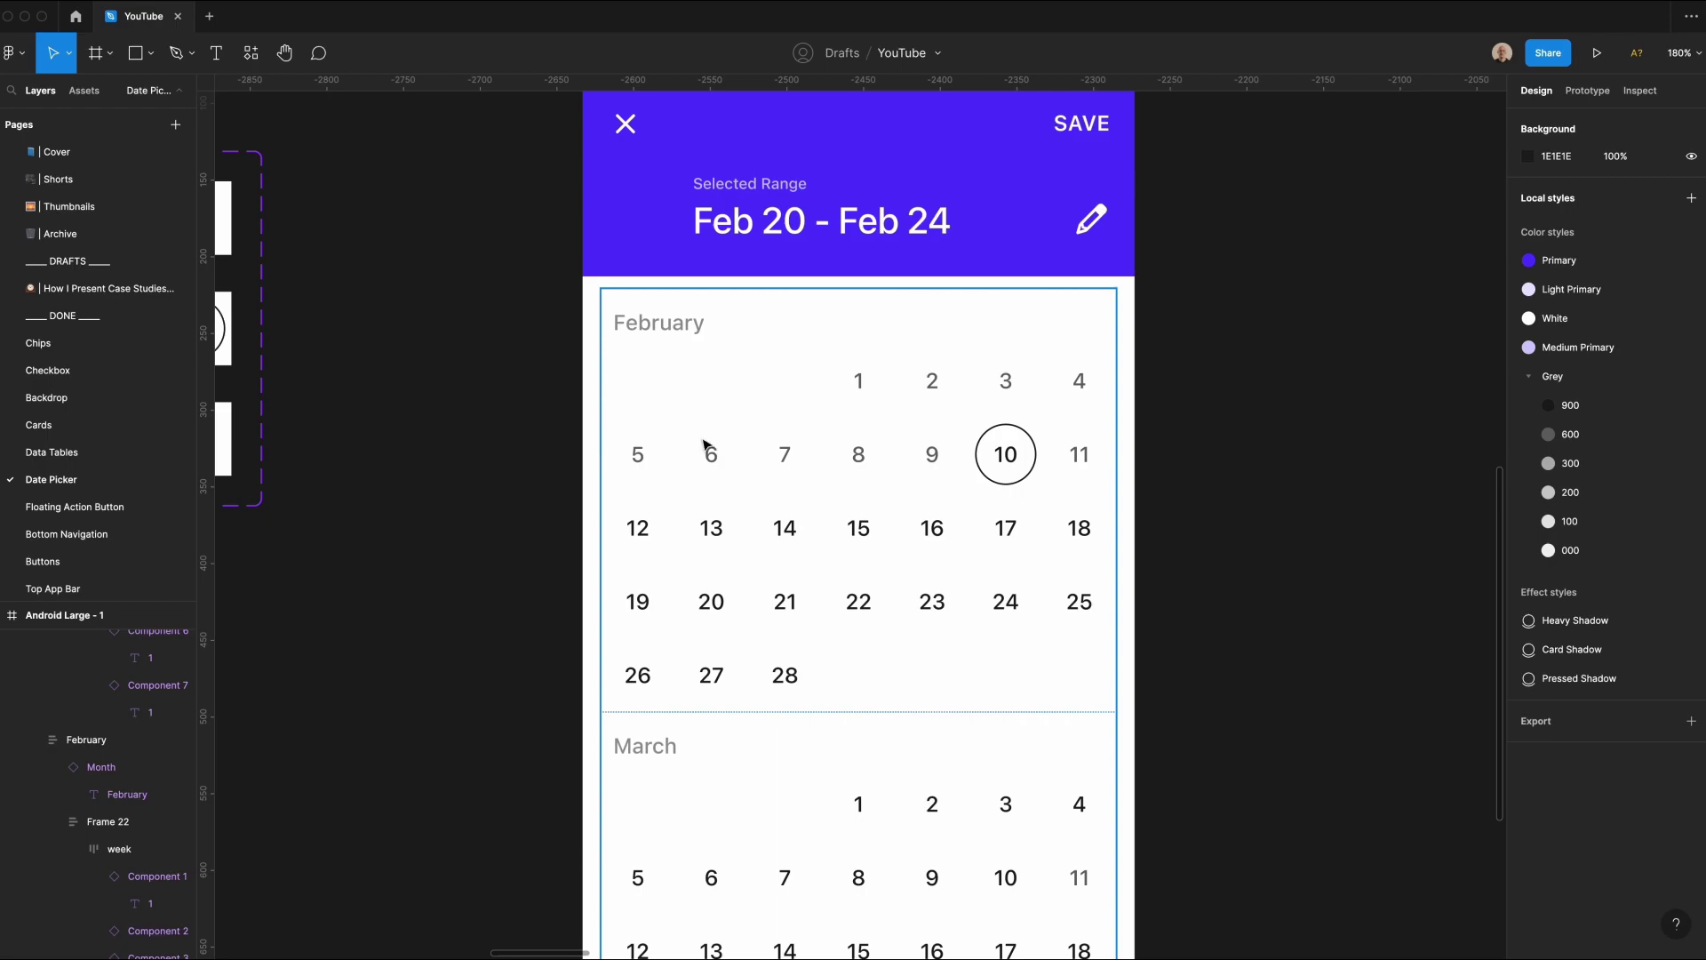
Step: Move the date component set farther from the Android frame and enlarge it to make room for more variants
{"action": "scroll", "coordinate": [702, 445], "scroll_direction": "left", "scroll_amount": 10}
{"action": "left_click_drag", "start_coordinate": [791, 142], "coordinate": [581, 231]}
{"action": "left_click_drag", "start_coordinate": [683, 593], "coordinate": [1112, 754]}
Step: Duplicate the Current variant beside Past and turn the copy's circle outline into a solid fill in the Primary color style
{"action": "left_click", "coordinate": [626, 411]}
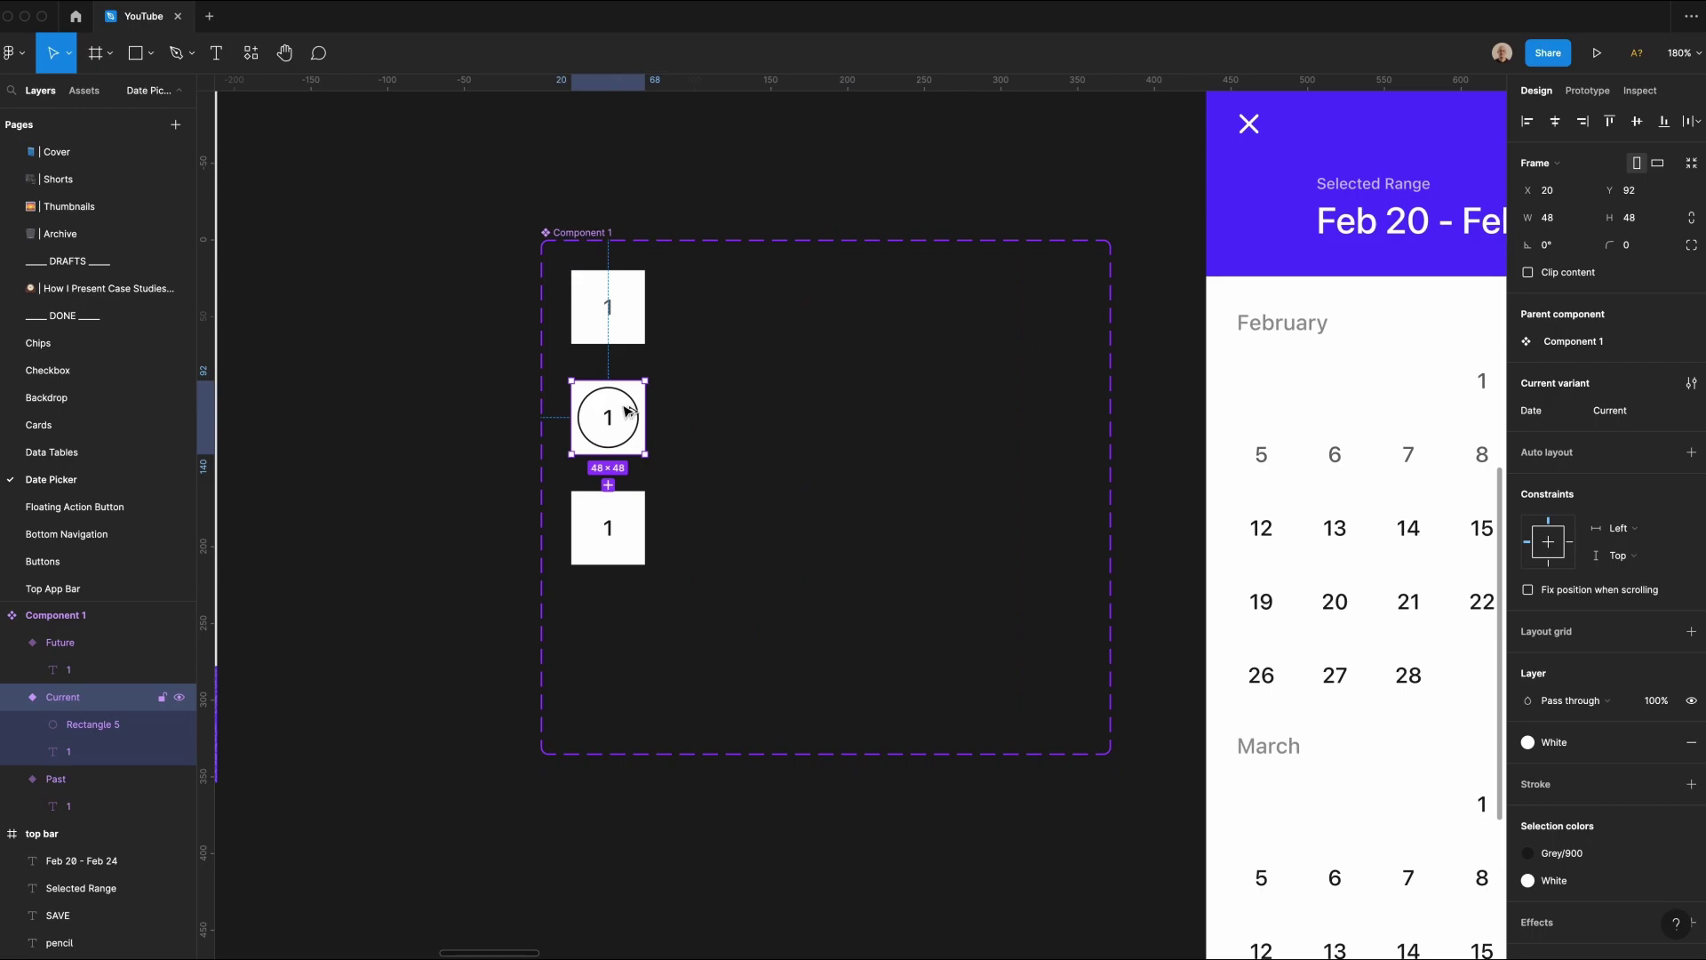
{"action": "left_click_drag", "start_coordinate": [627, 410], "coordinate": [733, 296]}
{"action": "left_click", "coordinate": [739, 295], "text": "super"}
{"action": "key", "text": "shift+x"}
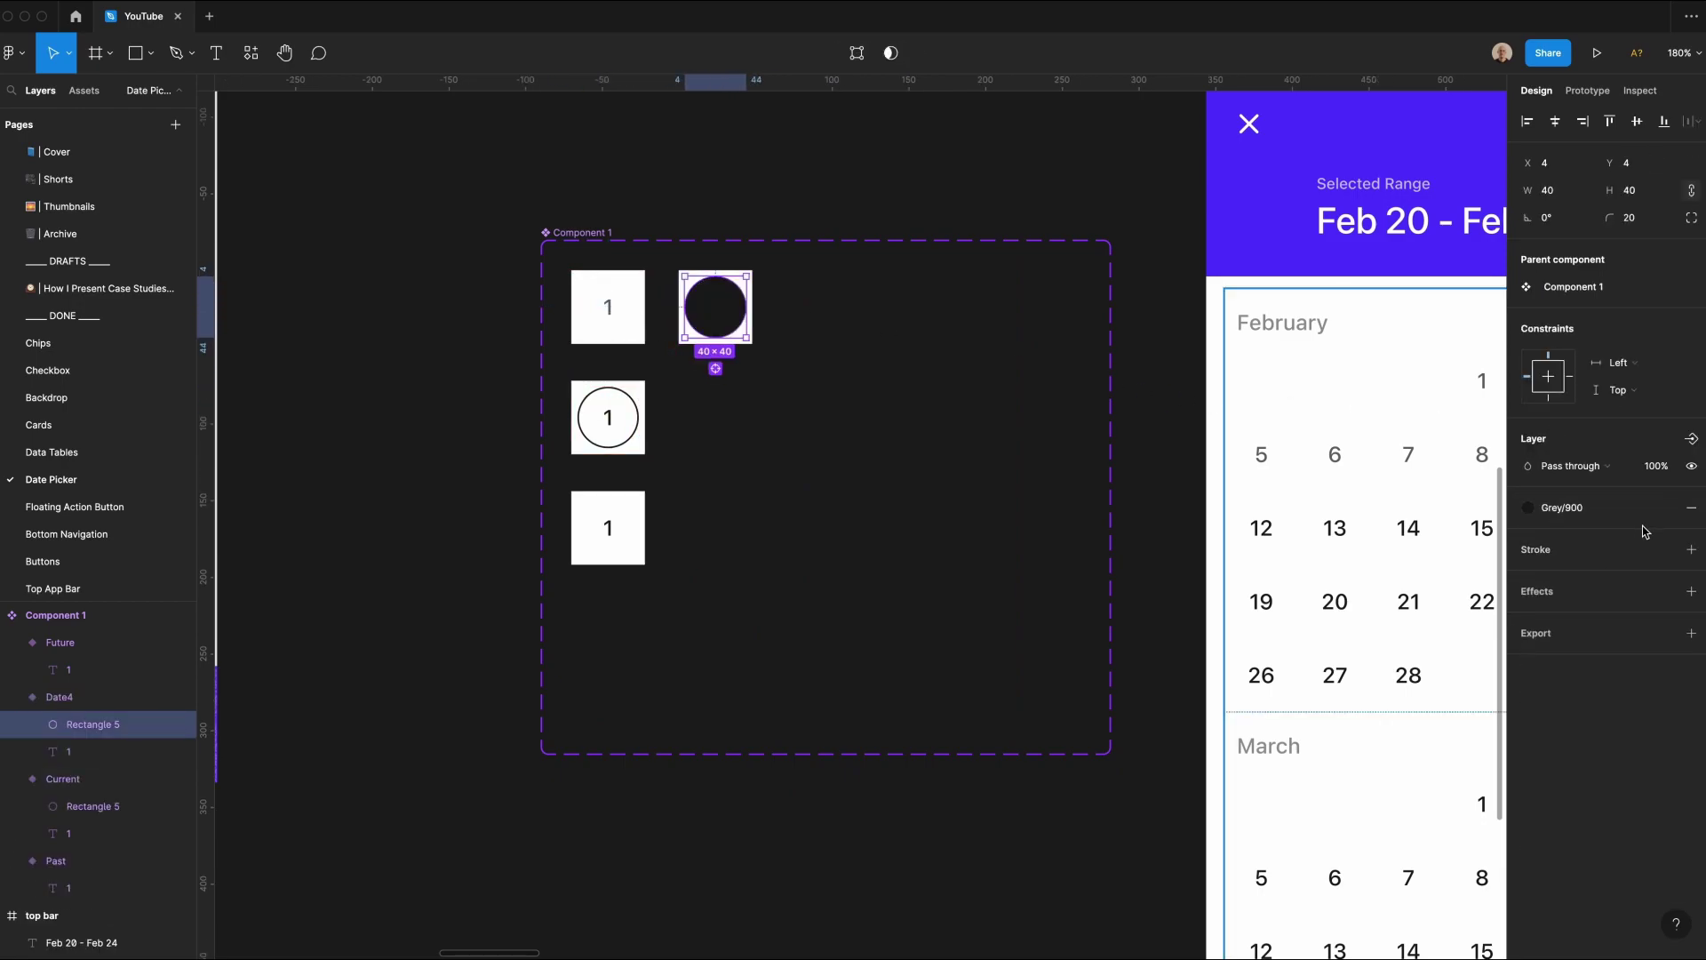
{"action": "left_click", "coordinate": [1591, 508]}
{"action": "scroll", "coordinate": [1579, 614], "scroll_direction": "up", "scroll_amount": 1}
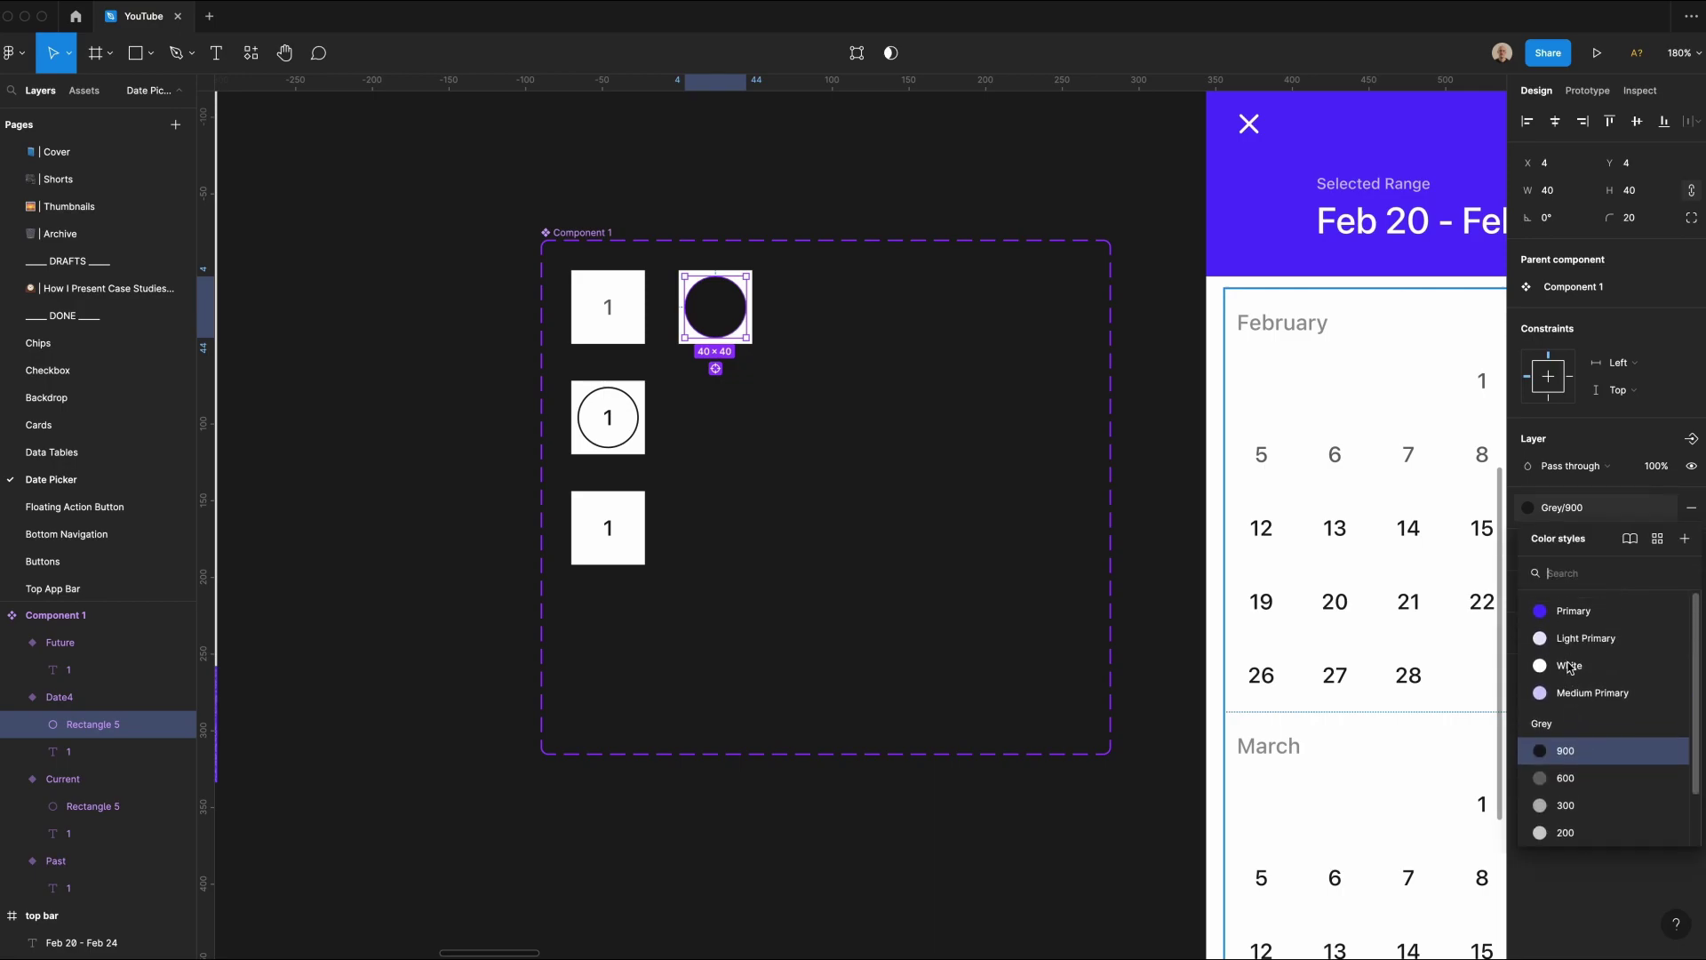
{"action": "left_click", "coordinate": [1579, 610]}
Step: Send the new variant's filled circle behind its number and apply the White color style to the number
{"action": "key", "text": "super+["}
{"action": "left_click", "coordinate": [714, 314], "text": "super"}
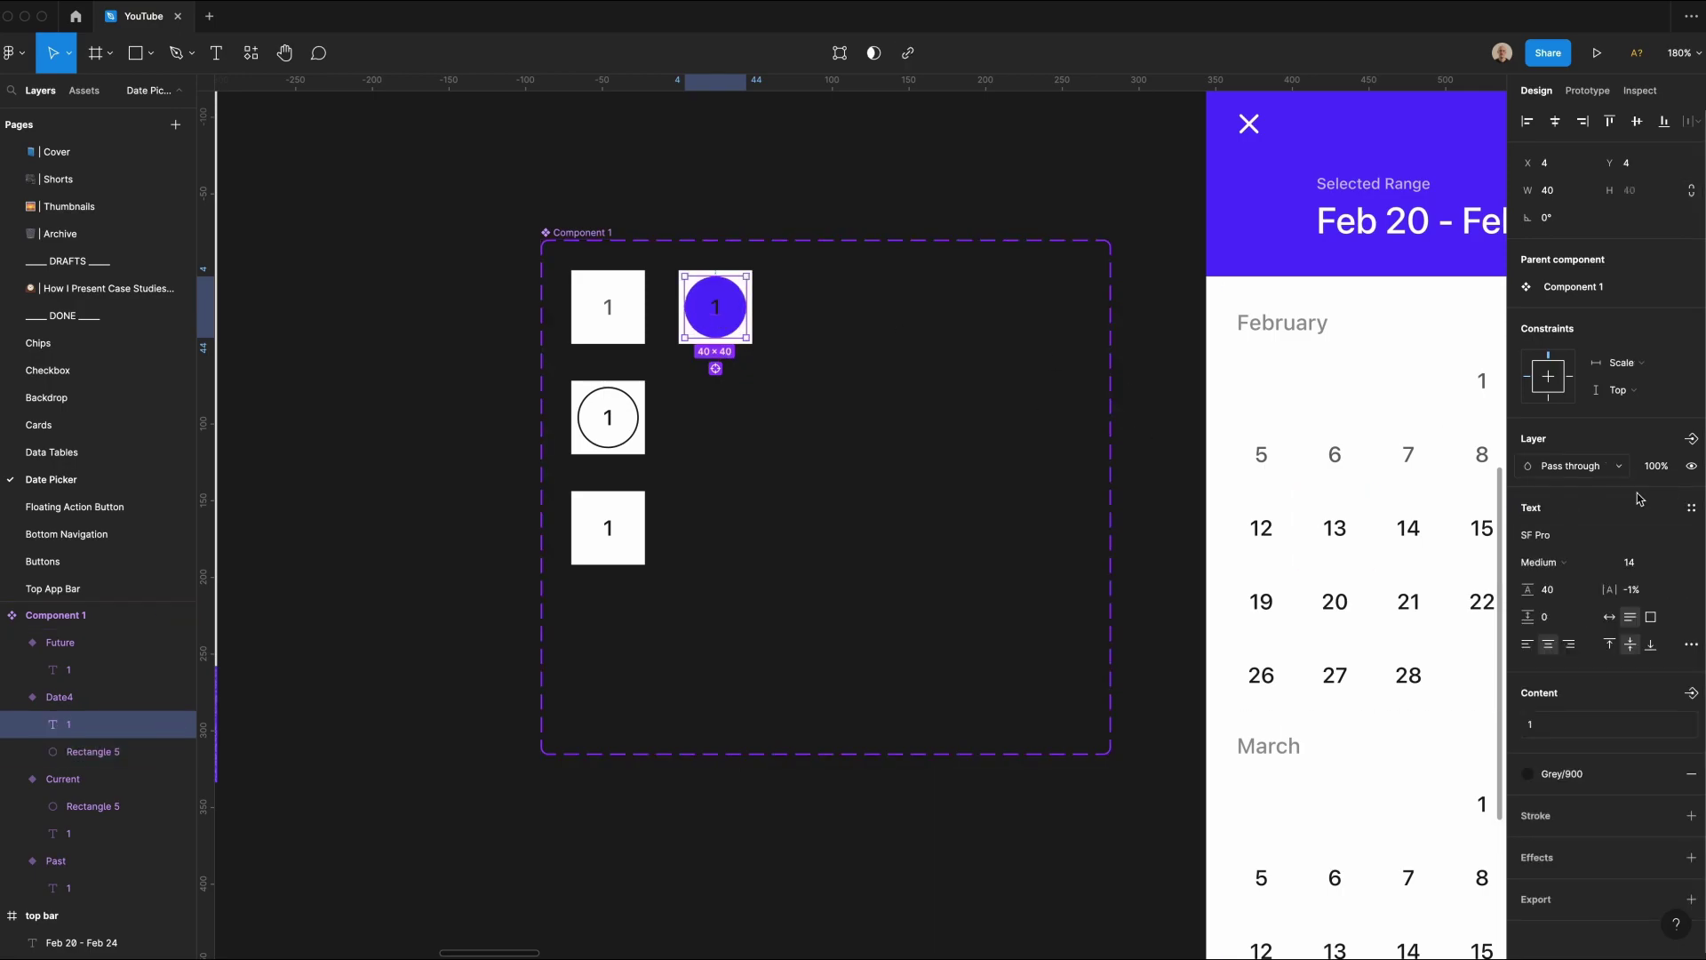
{"action": "left_click", "coordinate": [1591, 771]}
{"action": "left_click", "coordinate": [1568, 729]}
{"action": "key", "text": "Escape"}
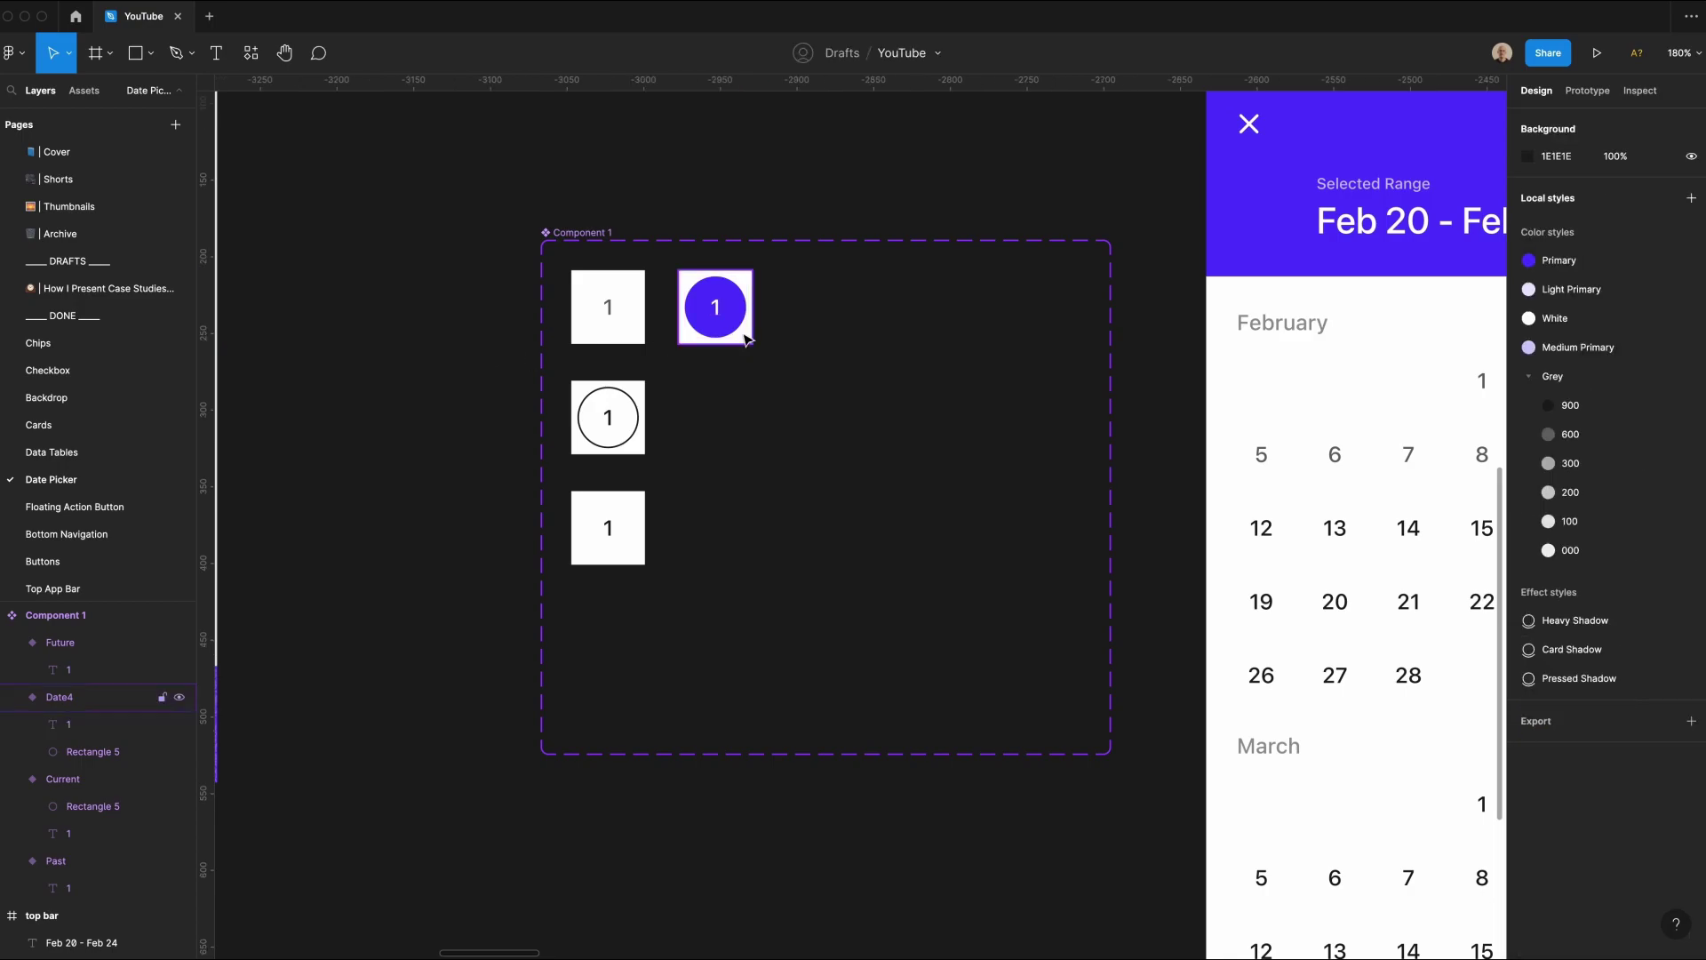
Step: Shift the filled-circle variant 2 px away from Past to X 92 and duplicate it directly below, beside the Current variant
{"action": "left_click", "coordinate": [744, 335]}
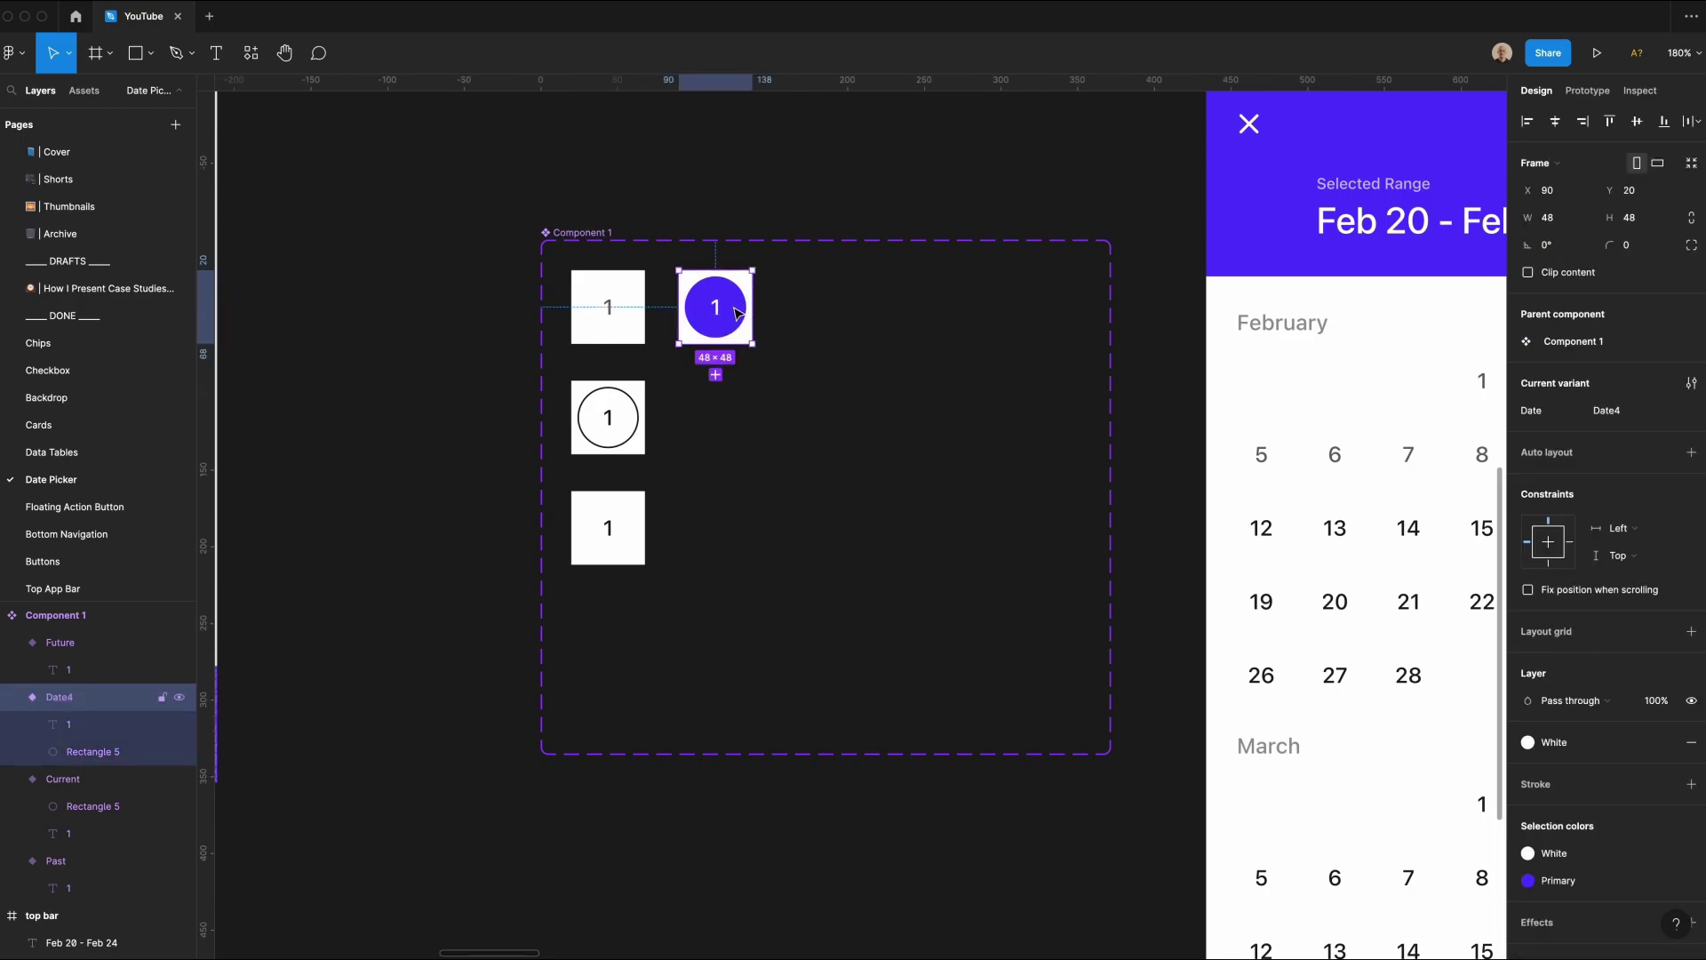
{"action": "key", "text": "Right"}
{"action": "key", "text": "Right"}
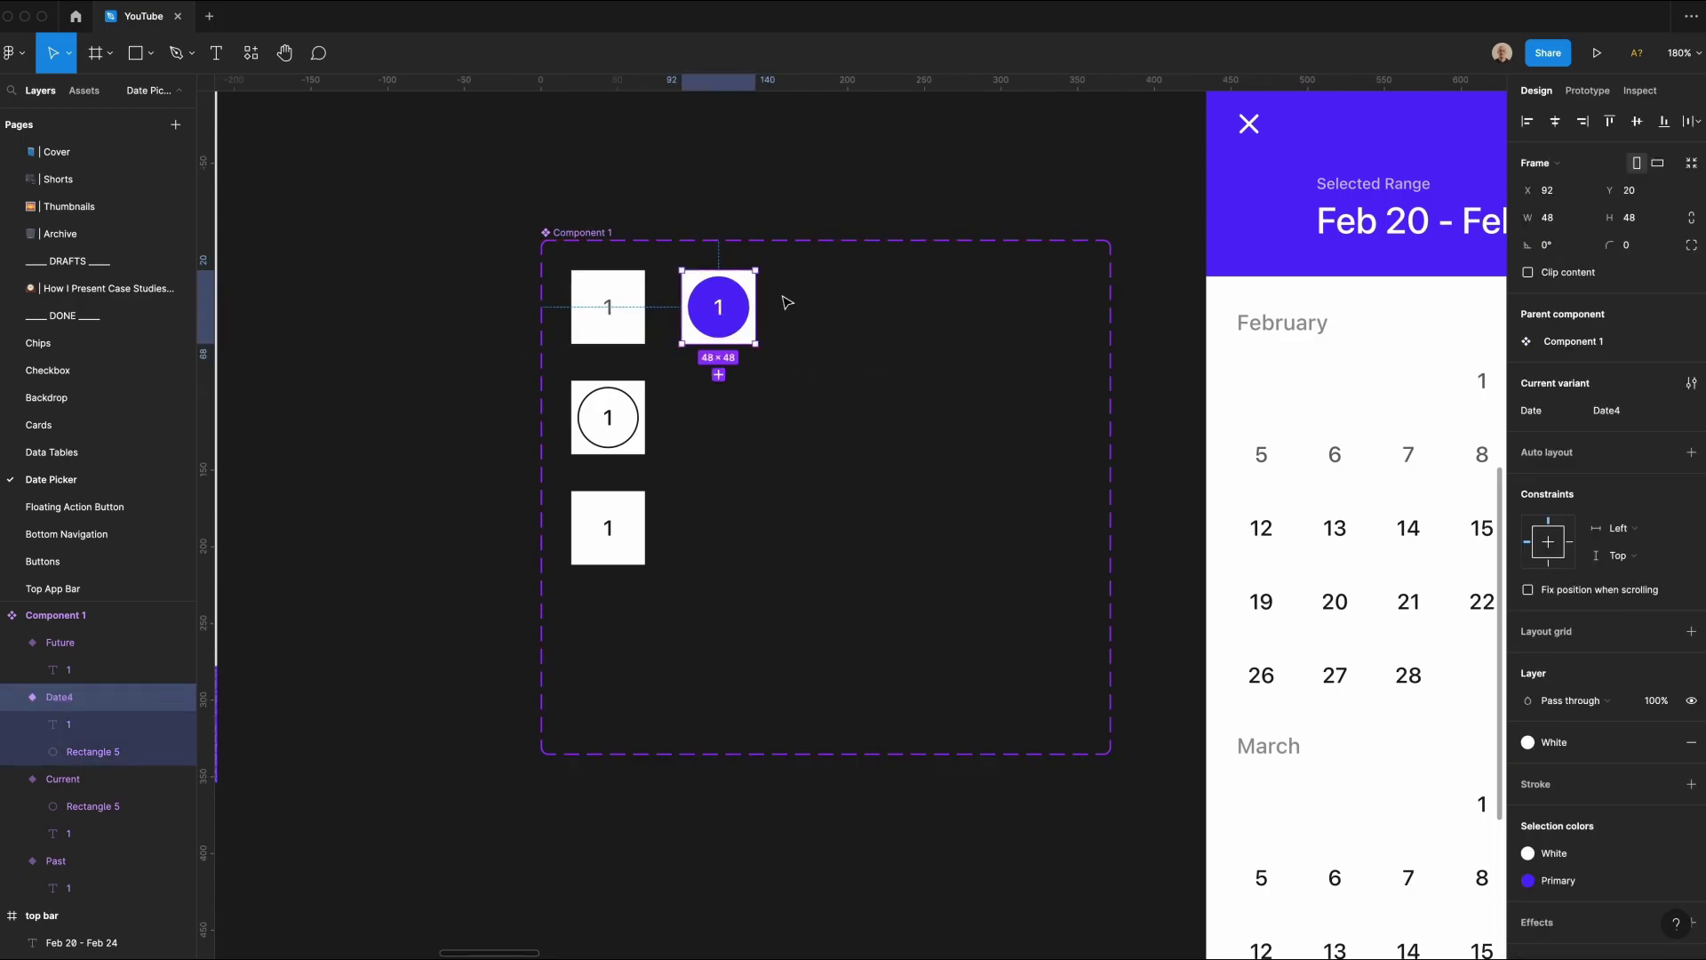
{"action": "left_click_drag", "start_coordinate": [729, 318], "coordinate": [722, 404]}
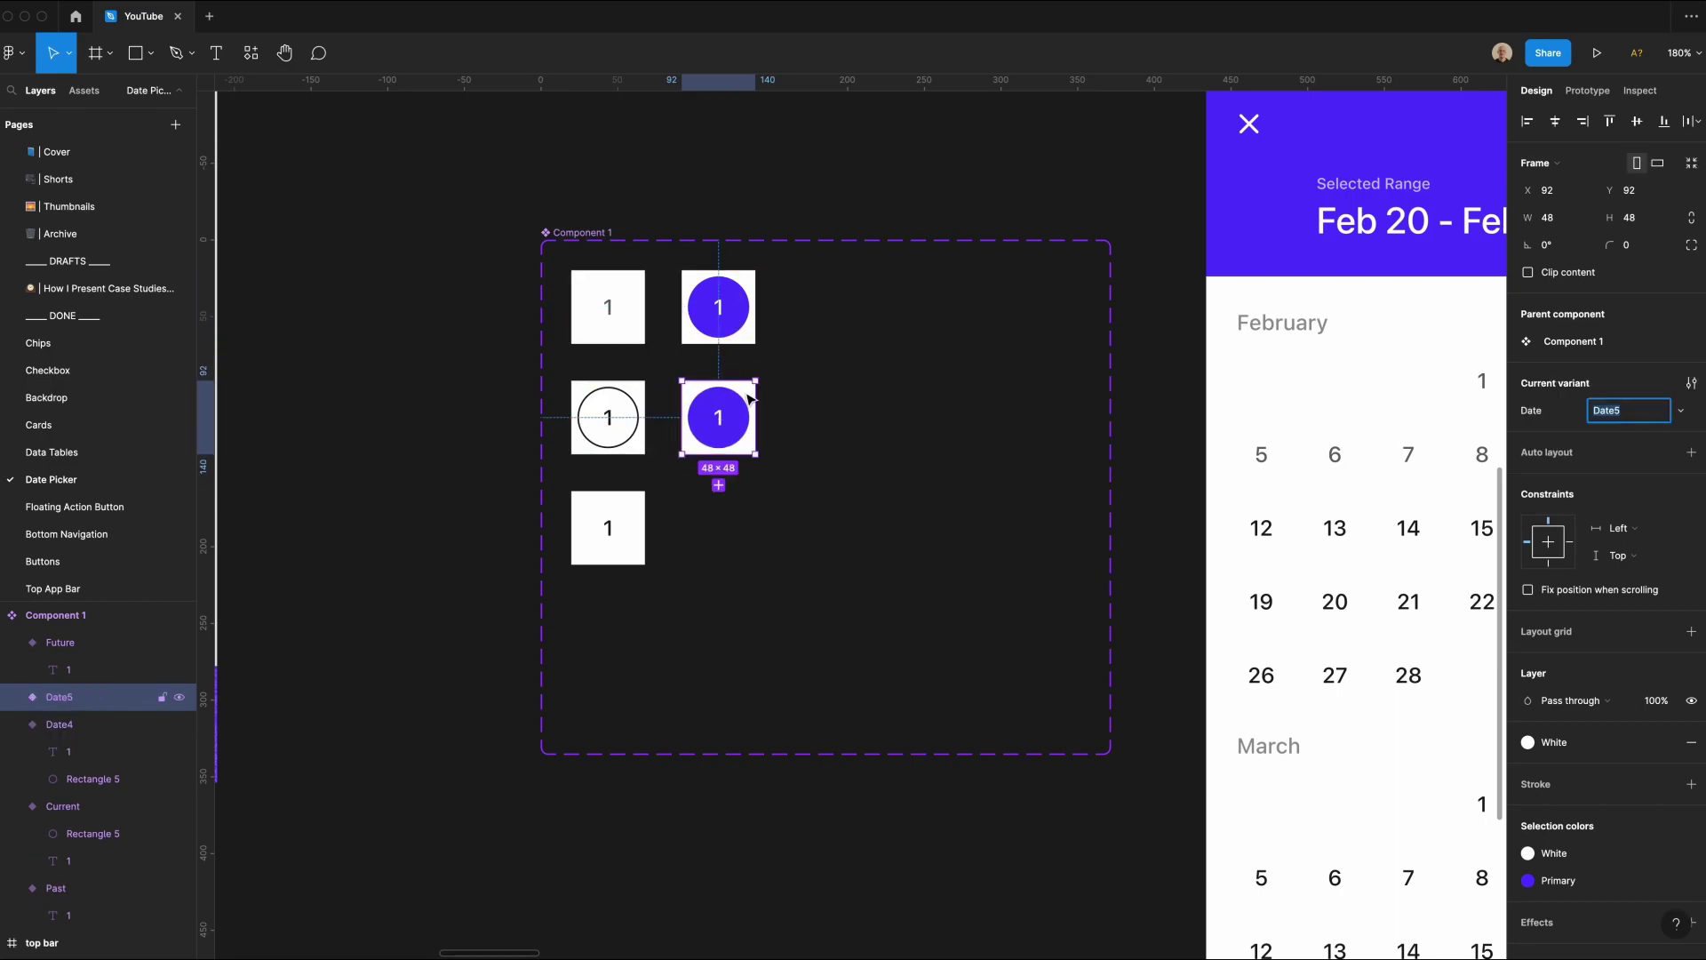
Step: Duplicate the filled circle inside the new variant and offset the copy horizontally to X 8 so it meets the frame's edge
{"action": "left_click", "coordinate": [445, 294]}
{"action": "scroll", "coordinate": [596, 378], "scroll_direction": "up", "scroll_amount": 5}
{"action": "left_click", "coordinate": [984, 511], "text": "super"}
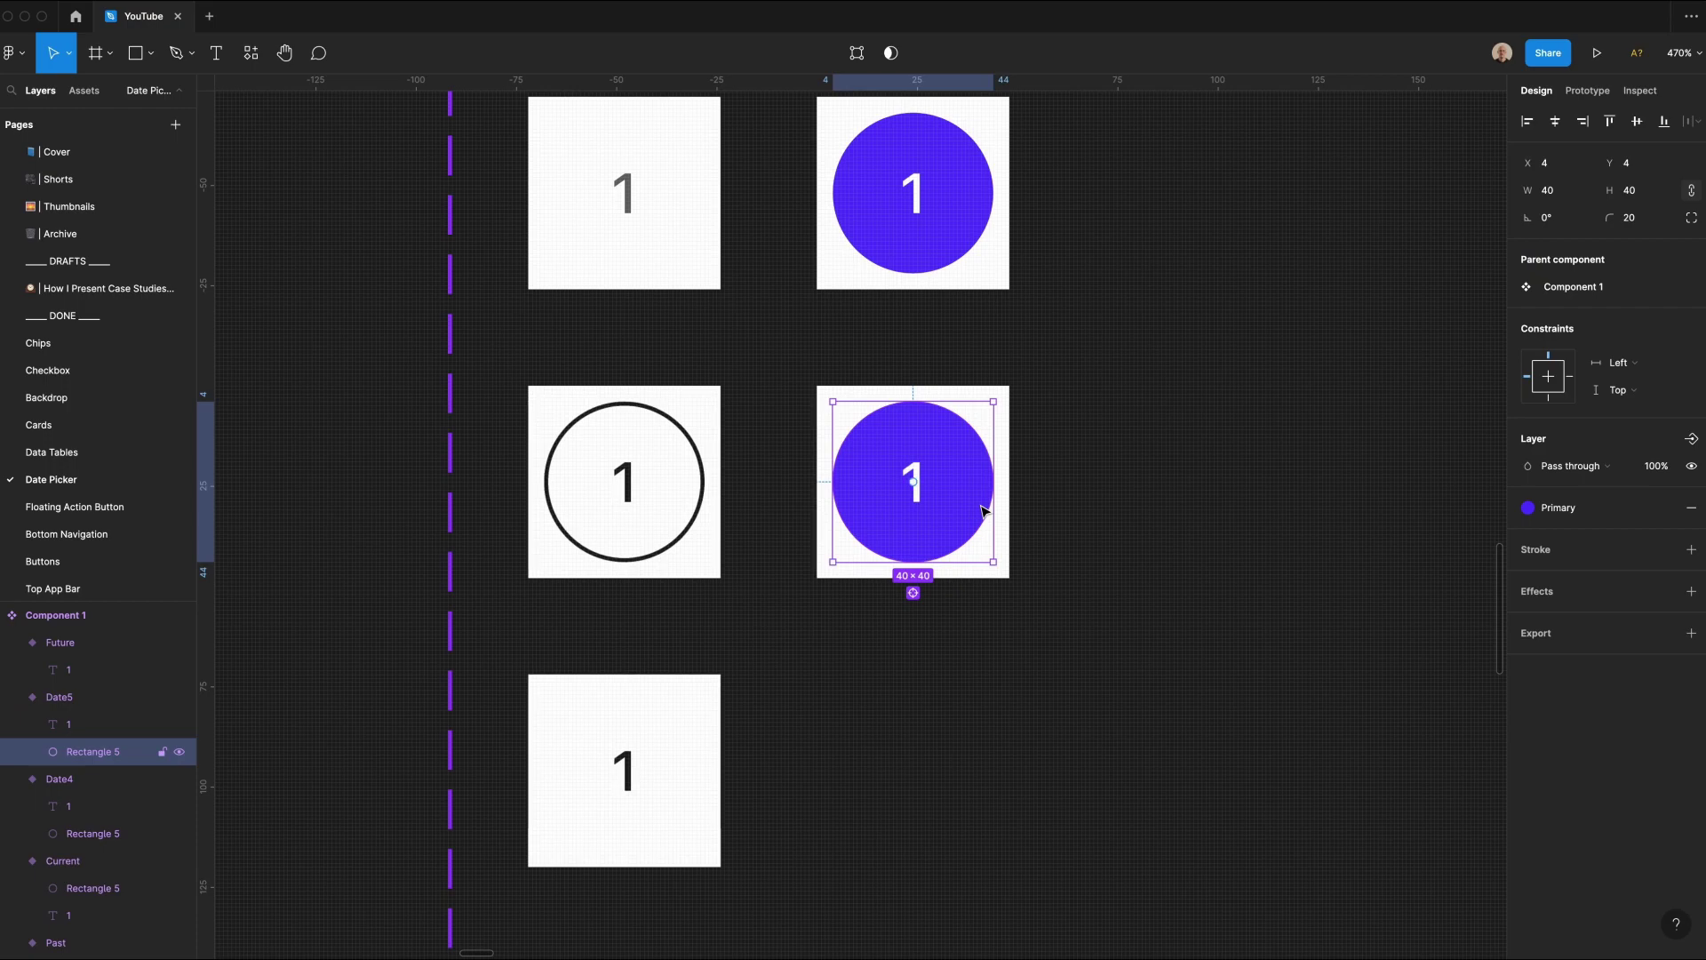
{"action": "key", "text": "super+d"}
{"action": "key", "text": "Right"}
{"action": "key", "text": "Right"}
{"action": "key", "text": "Right"}
{"action": "key", "text": "Right"}
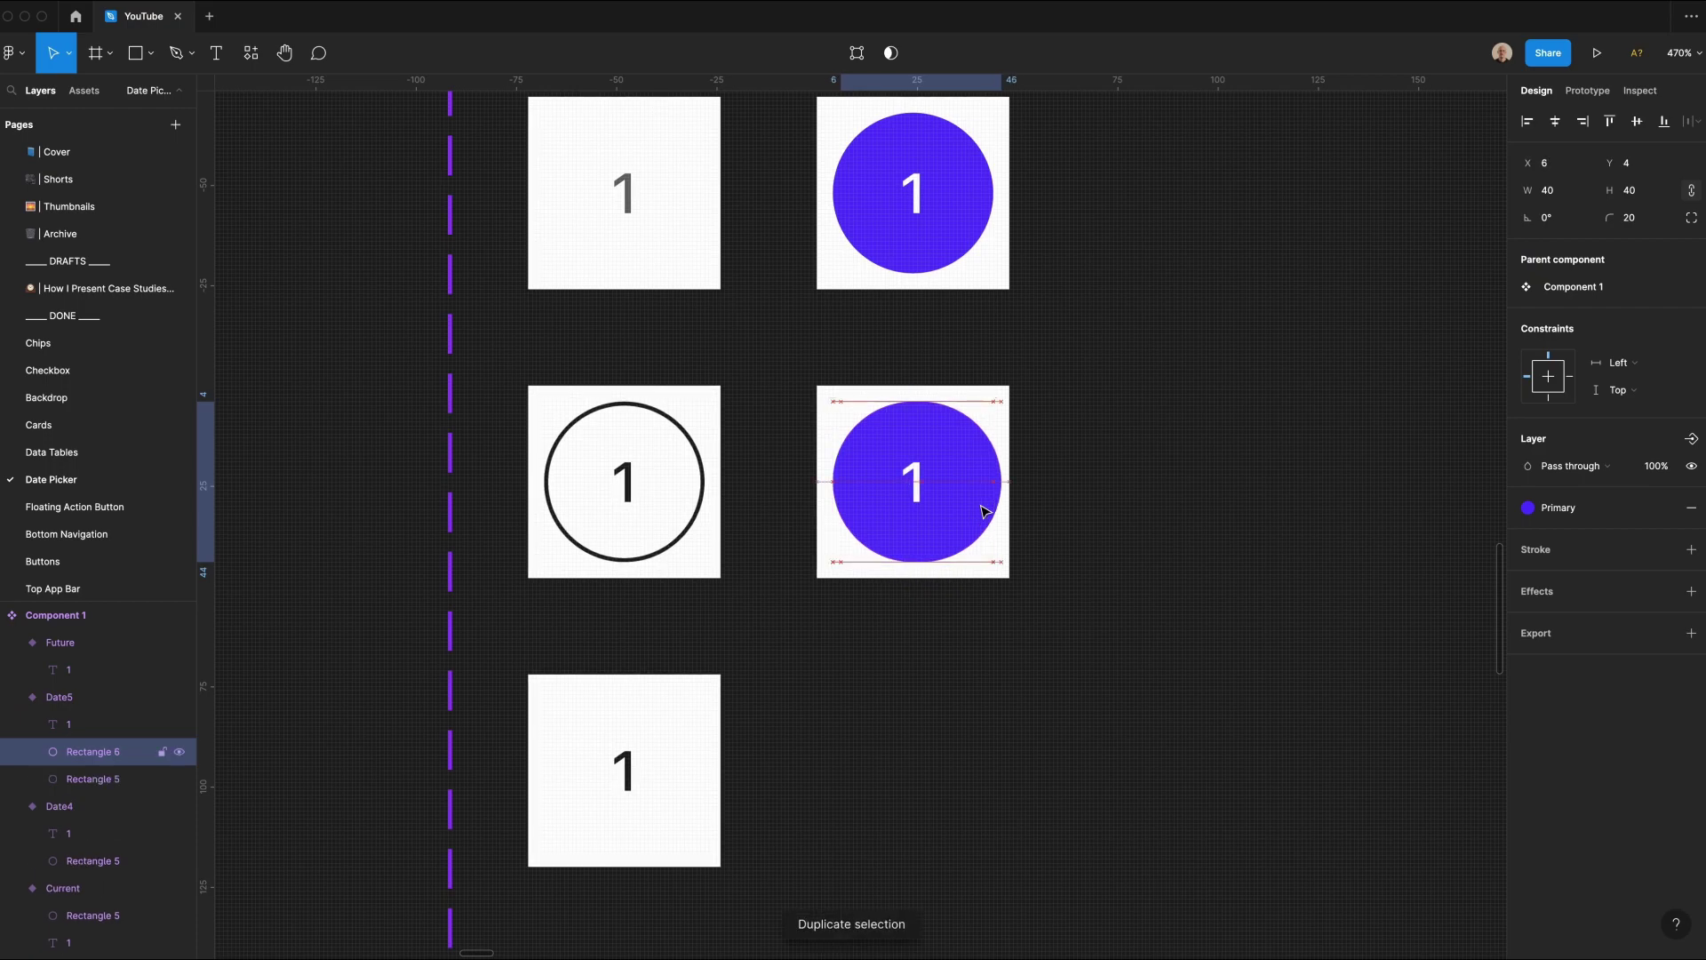
Step: Set the copied circle's corner radius to 0 and send the resulting square behind the original circle
{"action": "left_click", "coordinate": [1641, 222]}
{"action": "type", "text": "0"}
{"action": "key", "text": "Return"}
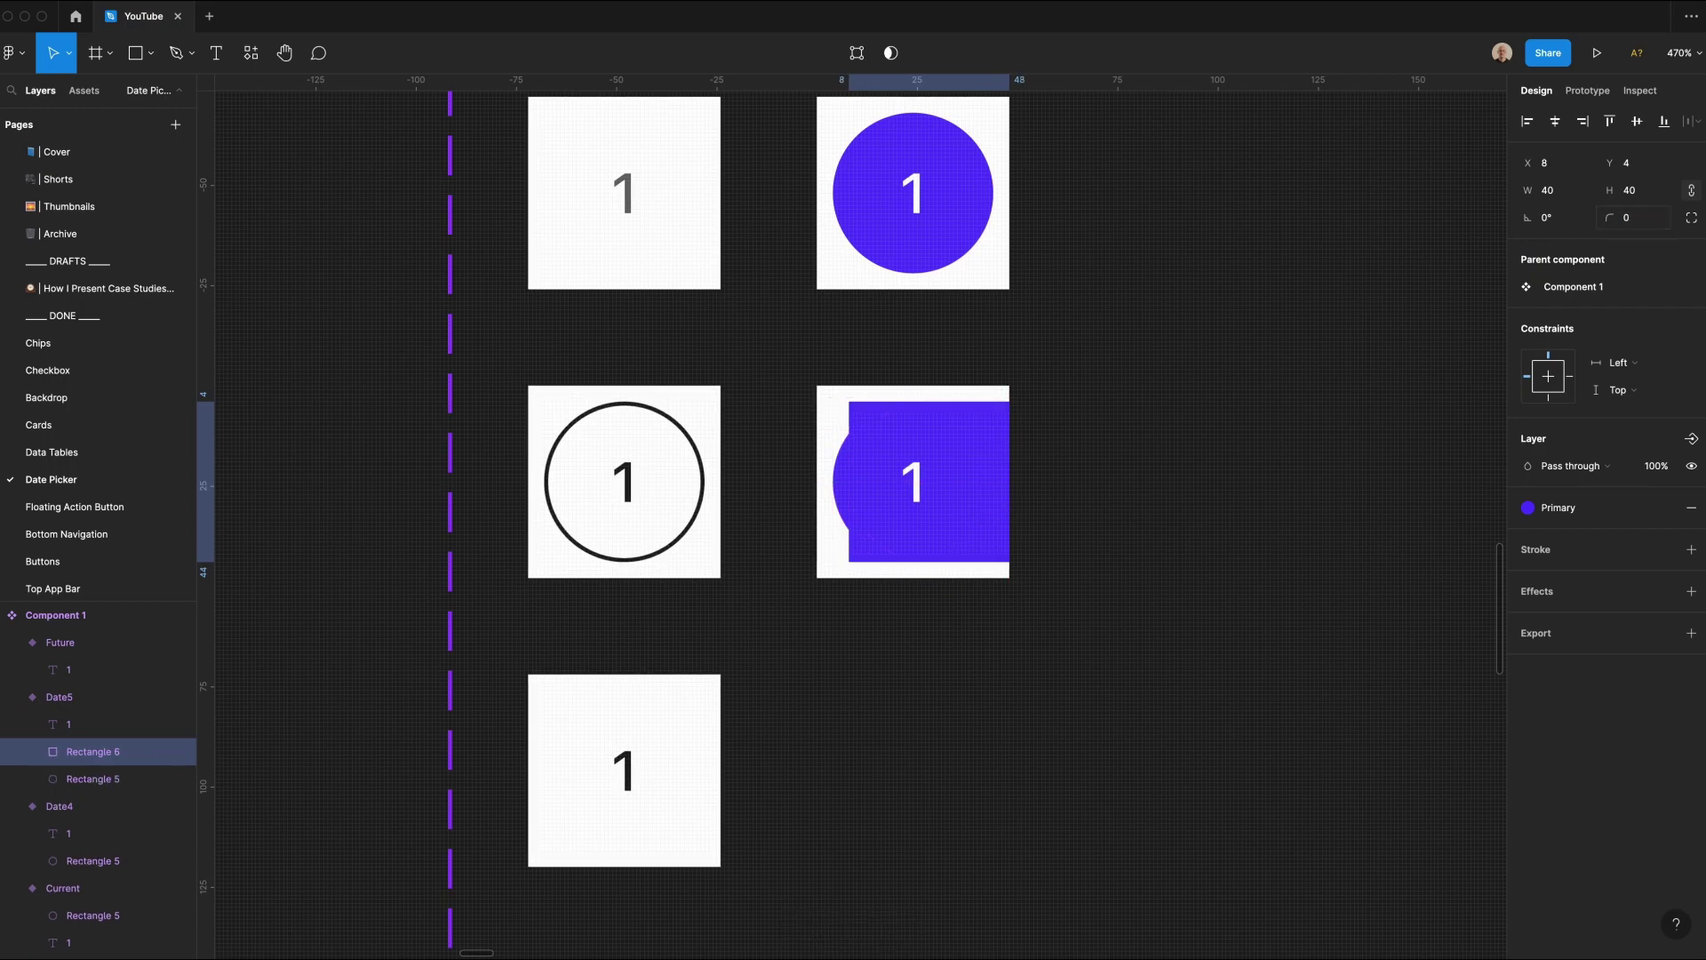
{"action": "key", "text": "super+bracketleft"}
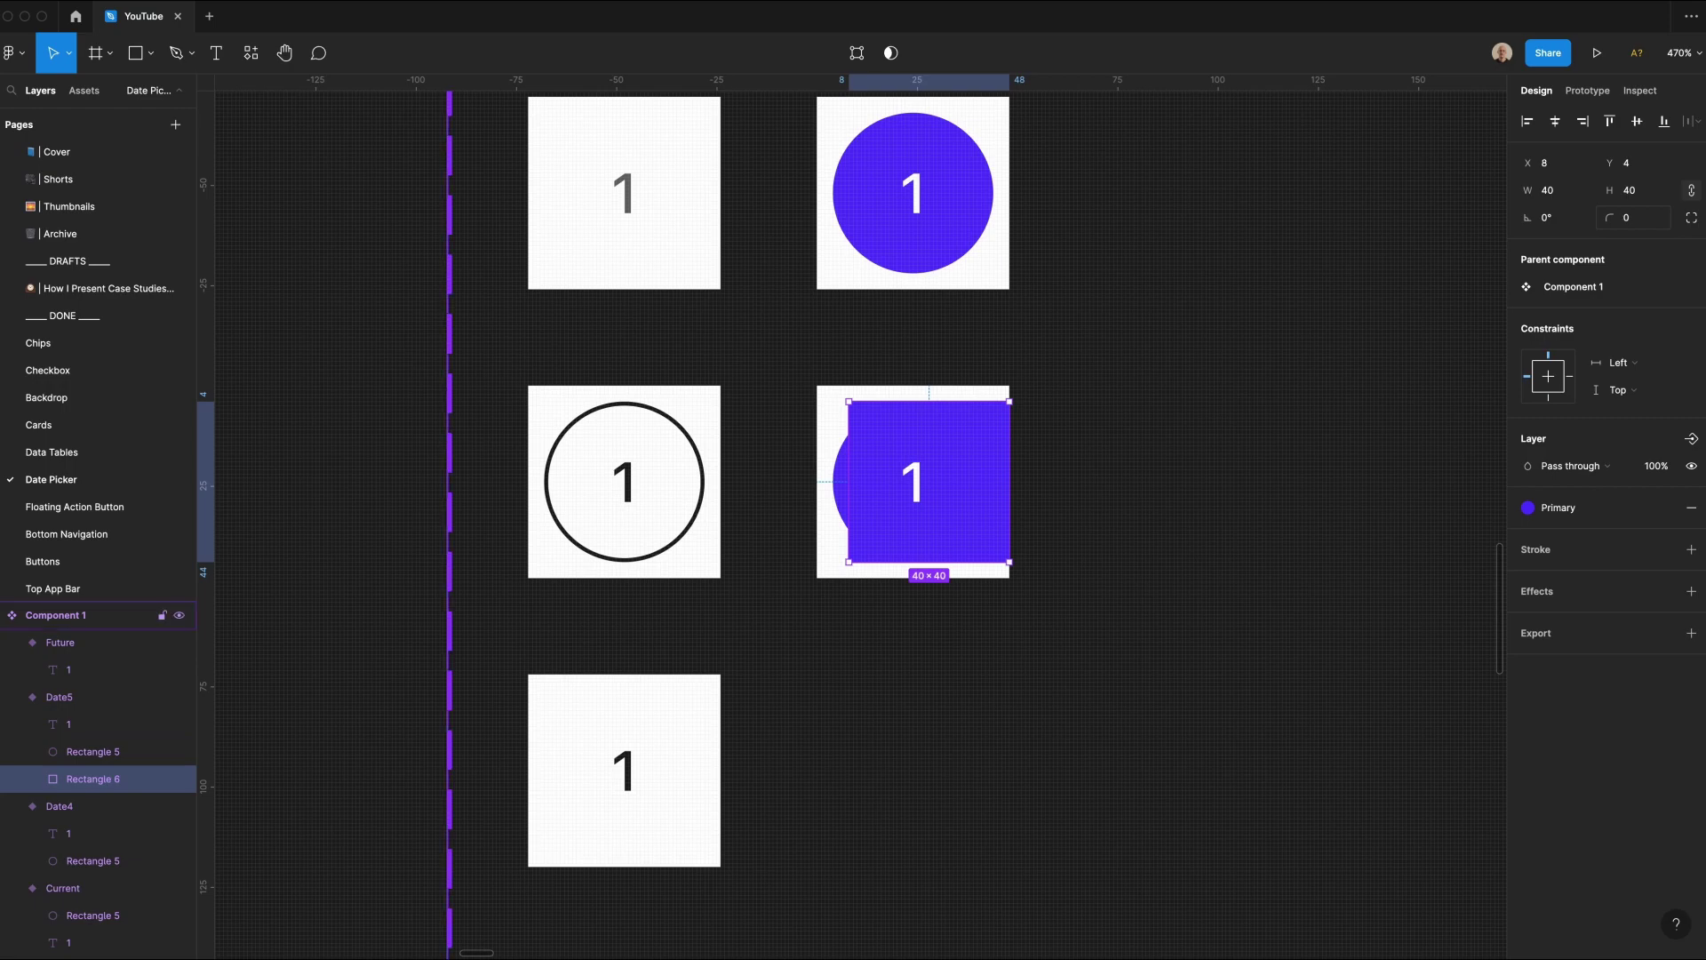
Step: Narrow the square to 24 × 40 so it starts at the circle's centre, and apply the Medium Primary color style
{"action": "left_click_drag", "start_coordinate": [849, 482], "coordinate": [913, 482]}
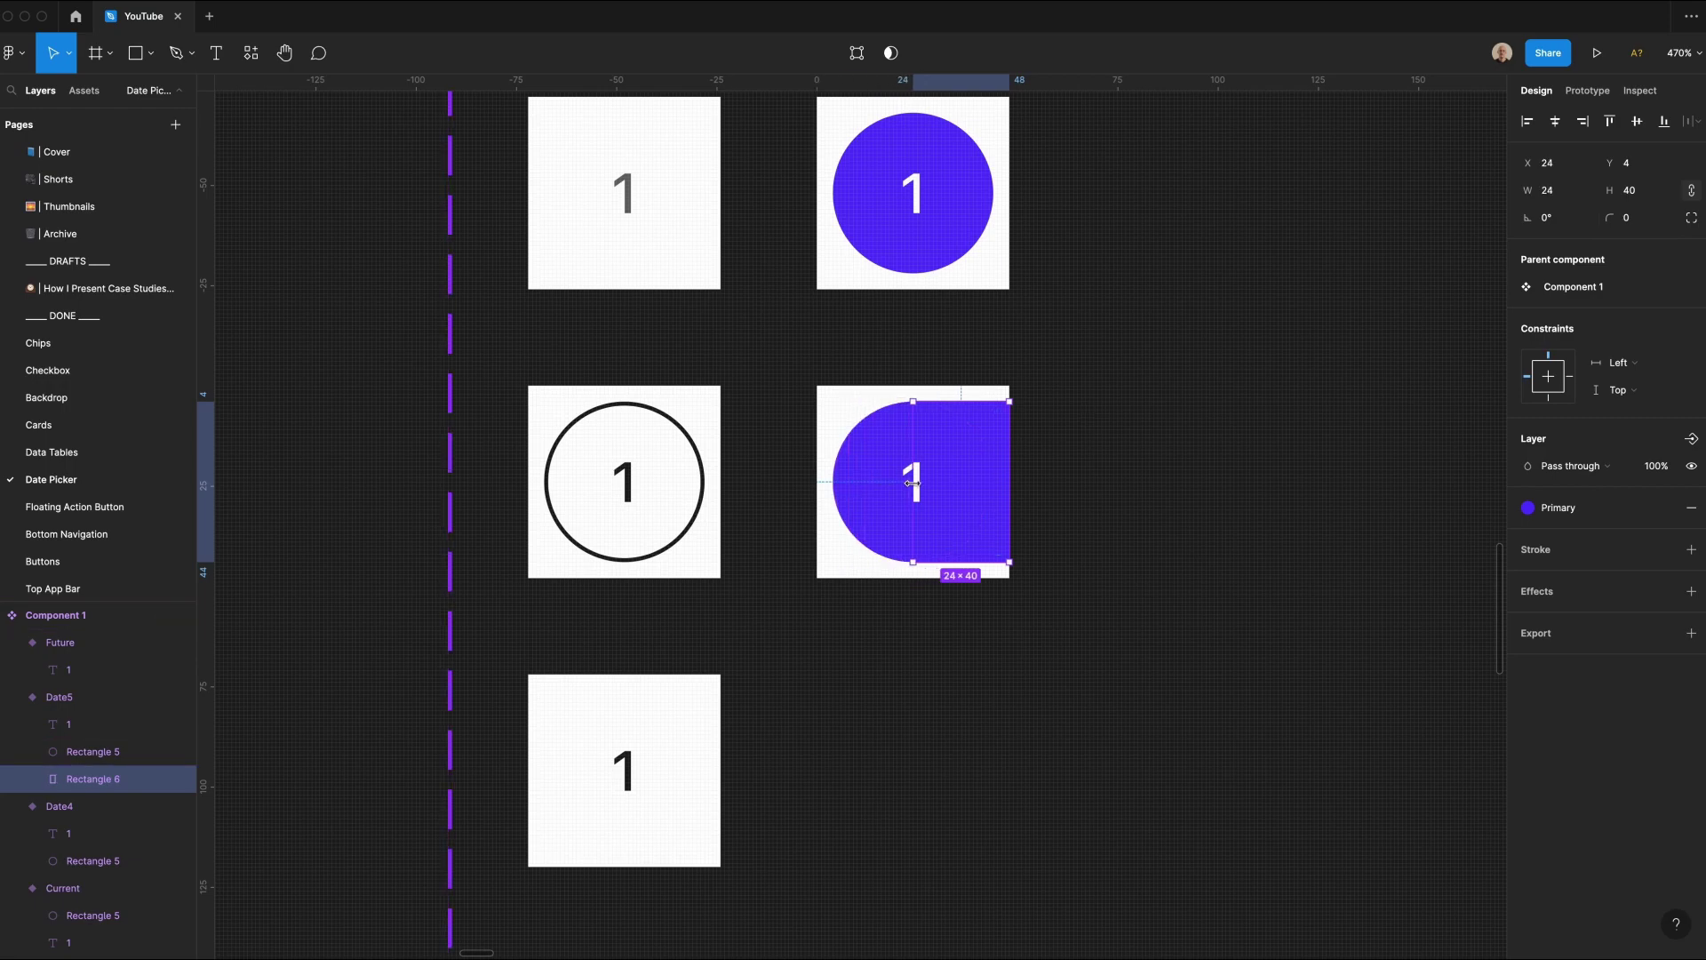
{"action": "left_click", "coordinate": [1591, 512]}
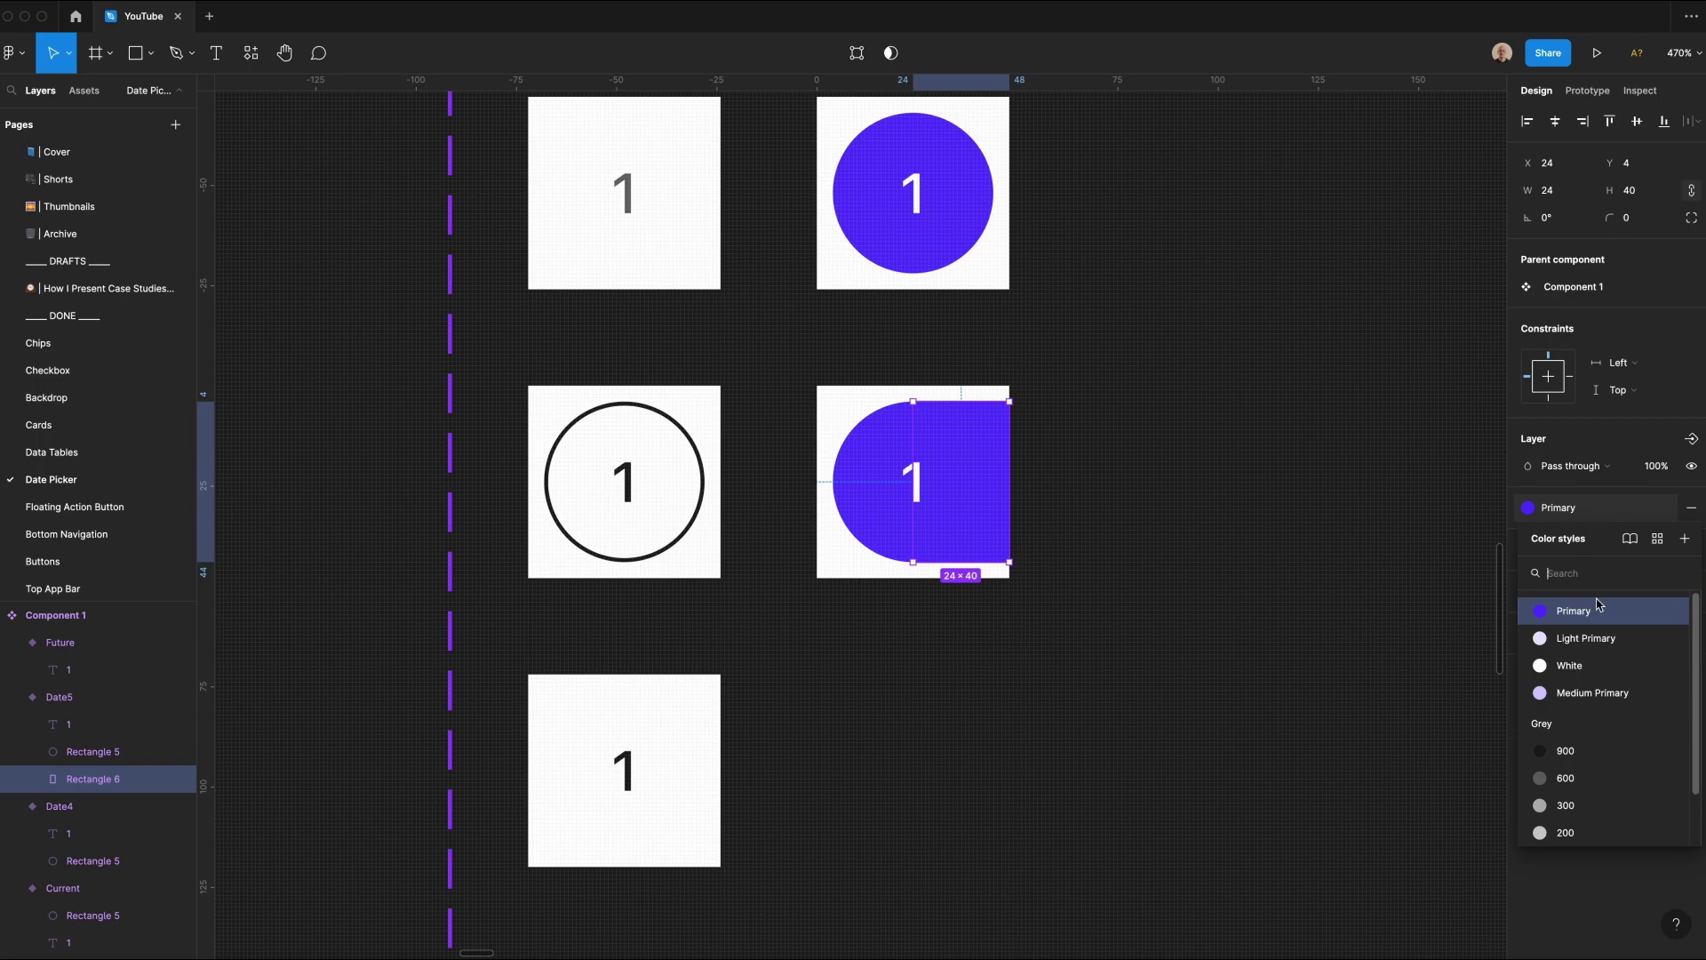
{"action": "left_click", "coordinate": [1594, 693]}
{"action": "left_click", "coordinate": [1348, 627]}
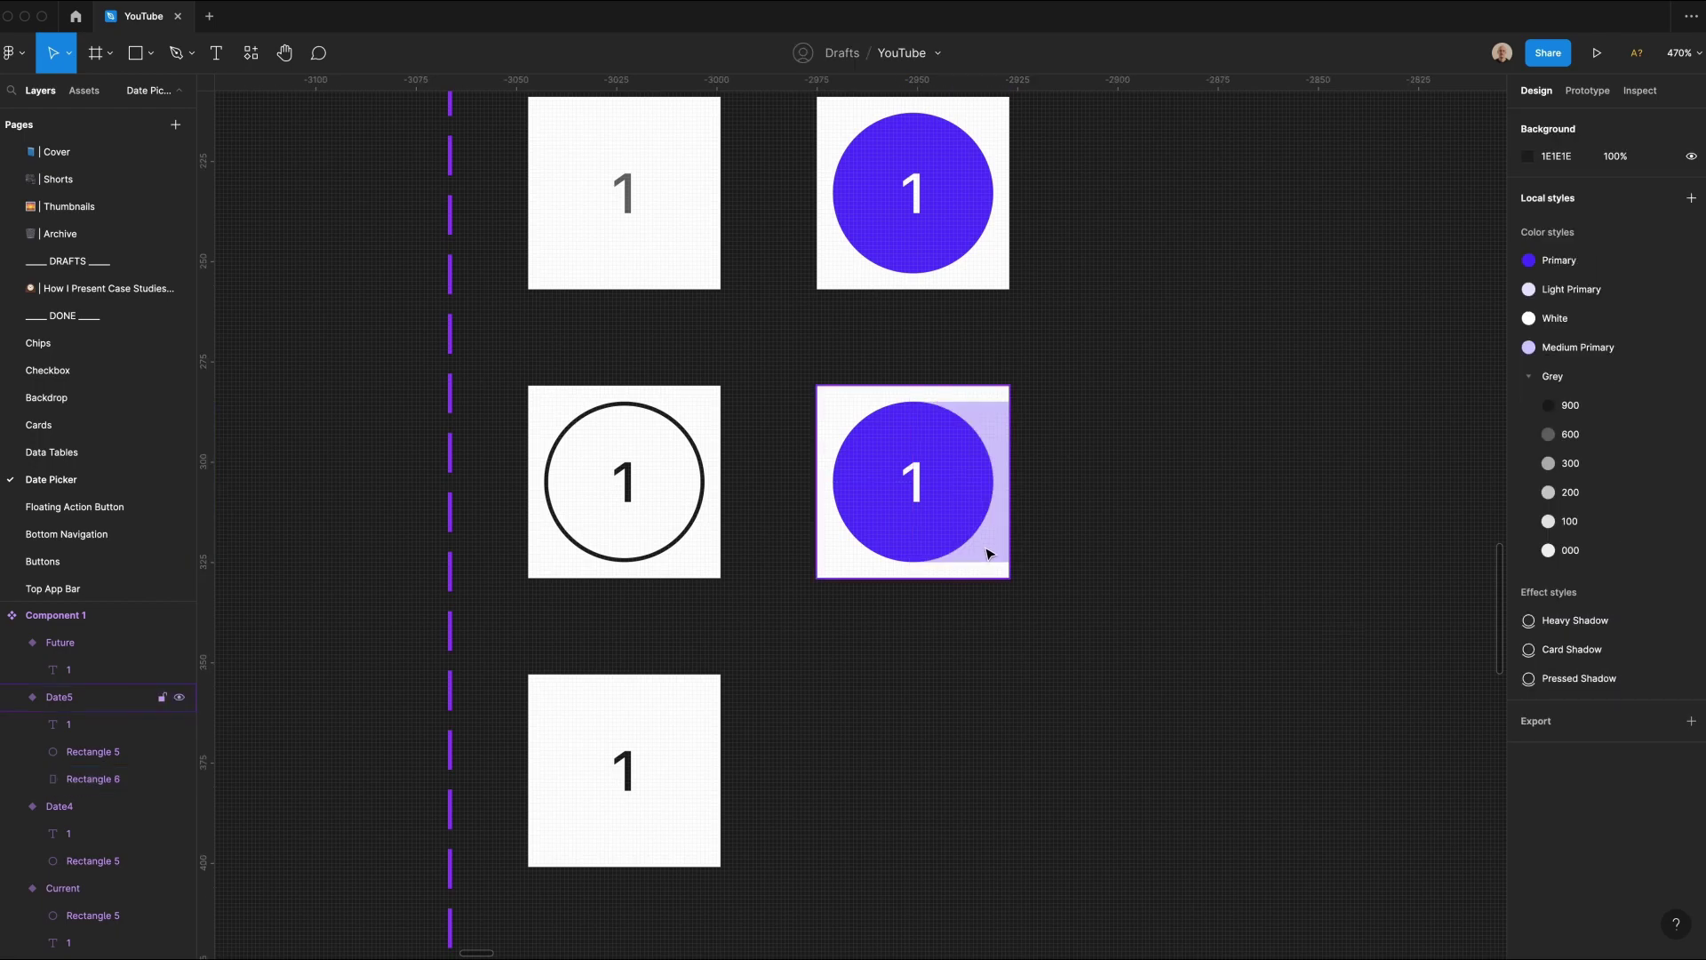
{"action": "left_click", "coordinate": [989, 554]}
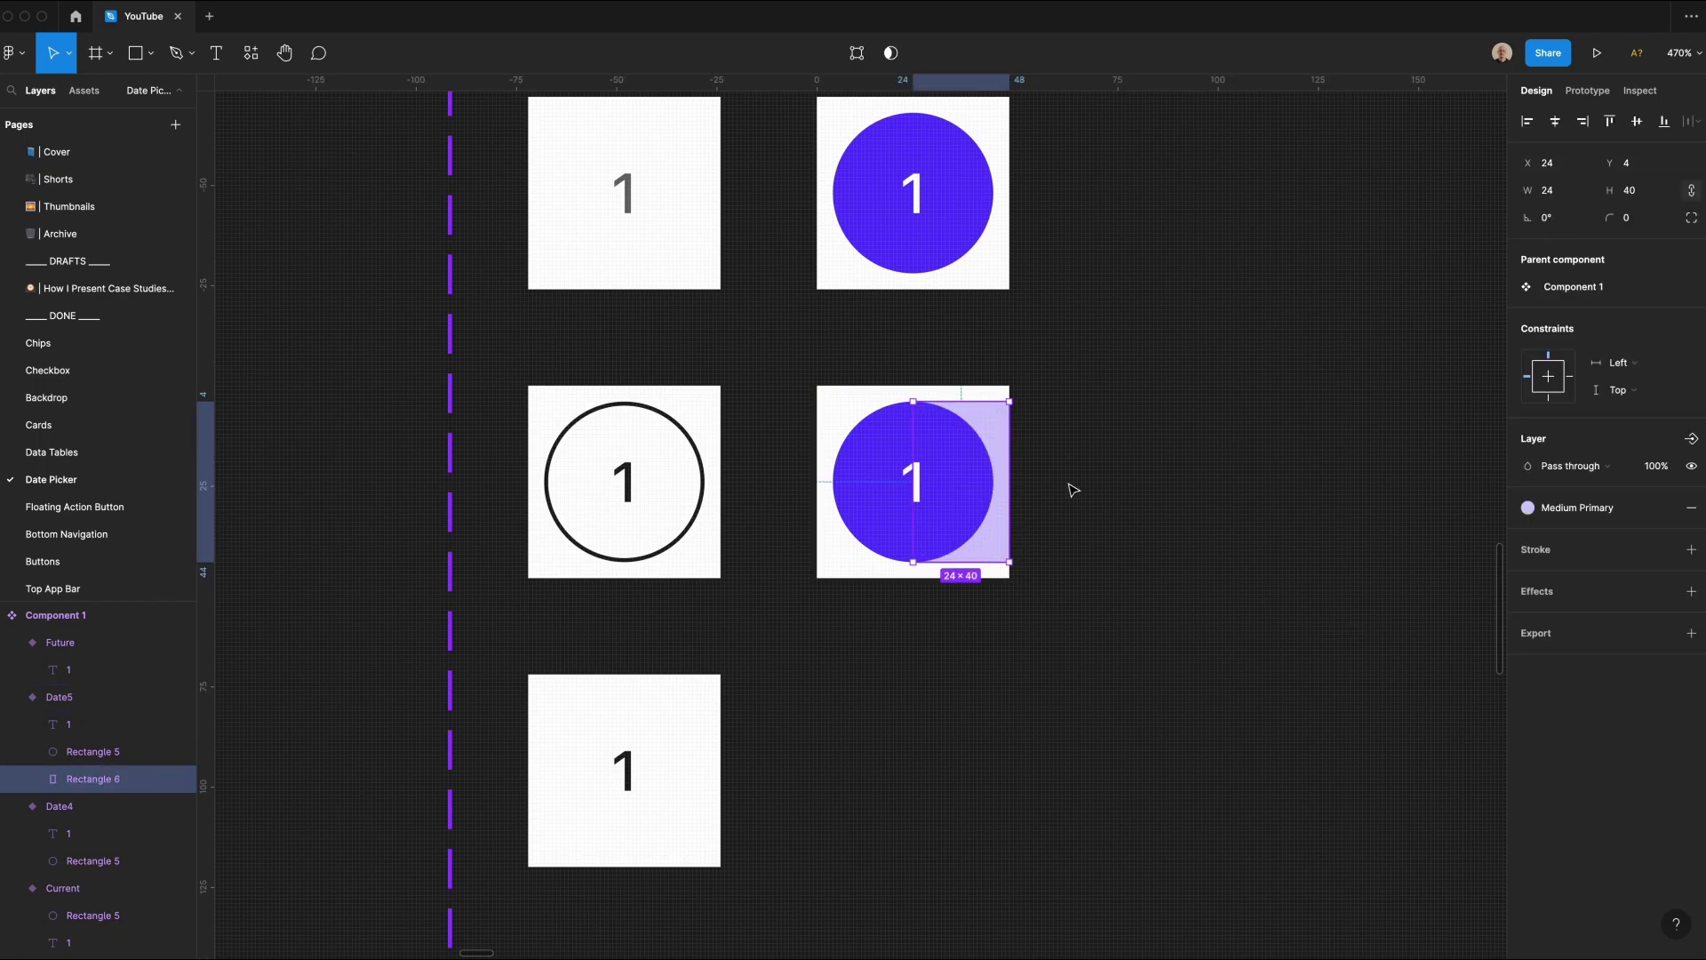
{"action": "key", "text": "Escape"}
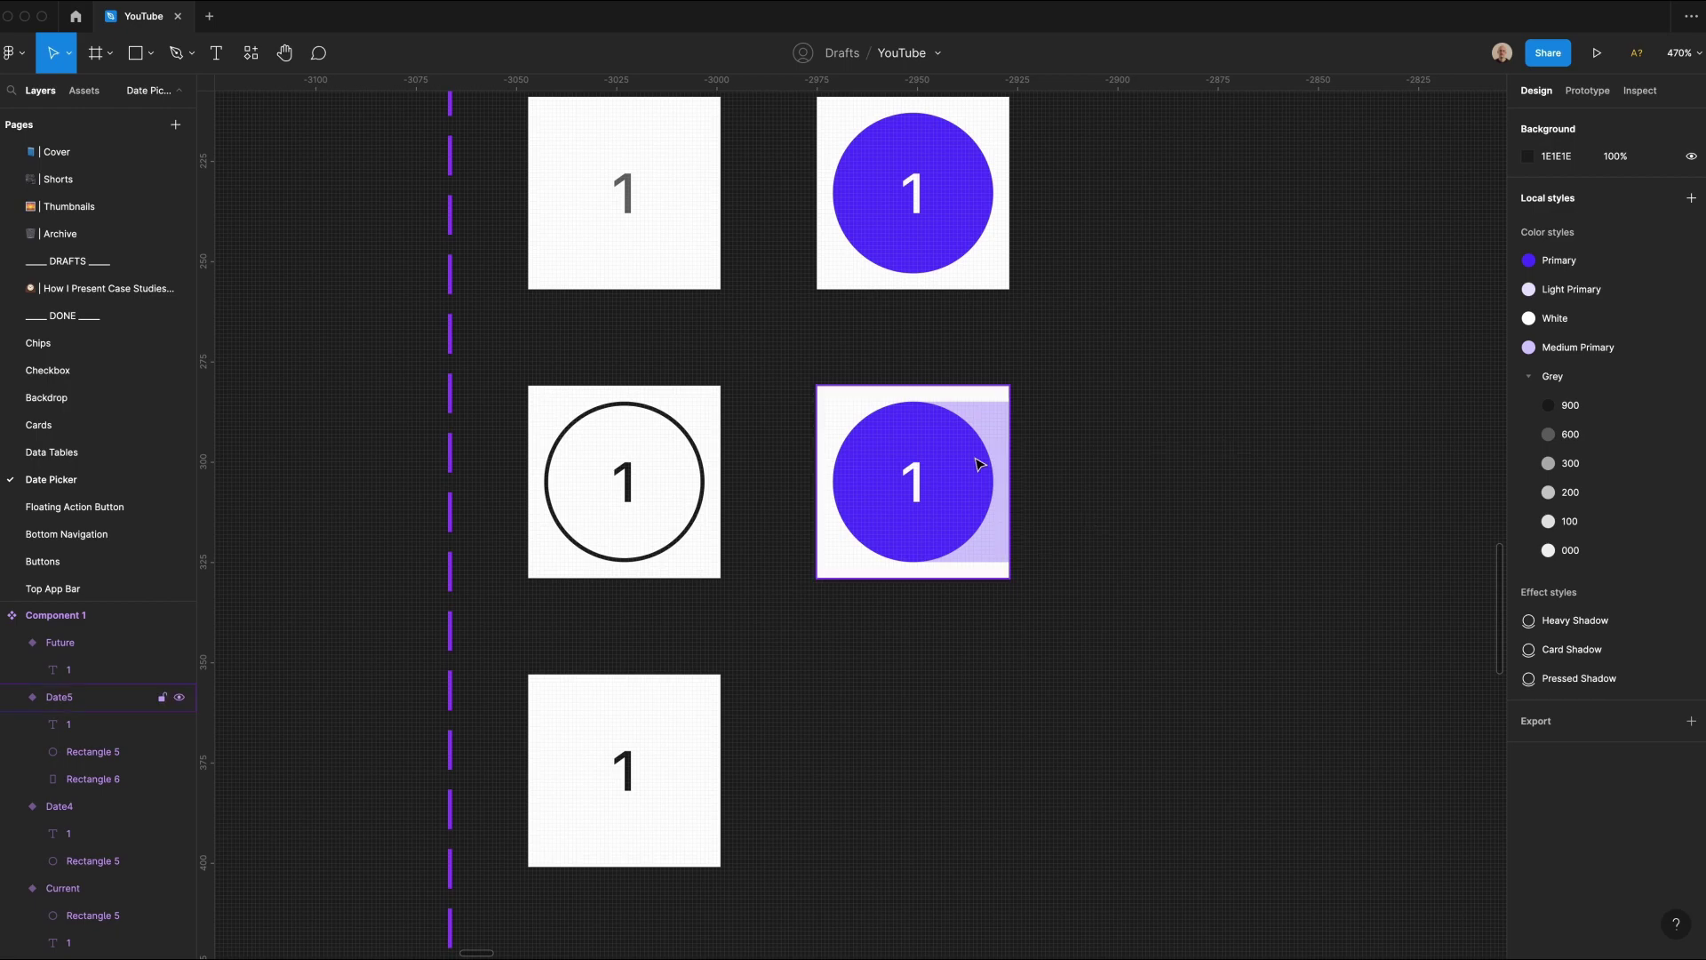
Step: Duplicate the range-start variant below, beside Future, and align the copy's Medium Primary rectangle to the frame's left edge
{"action": "left_click_drag", "start_coordinate": [979, 462], "coordinate": [971, 782], "text": "alt"}
{"action": "double_click", "coordinate": [998, 708]}
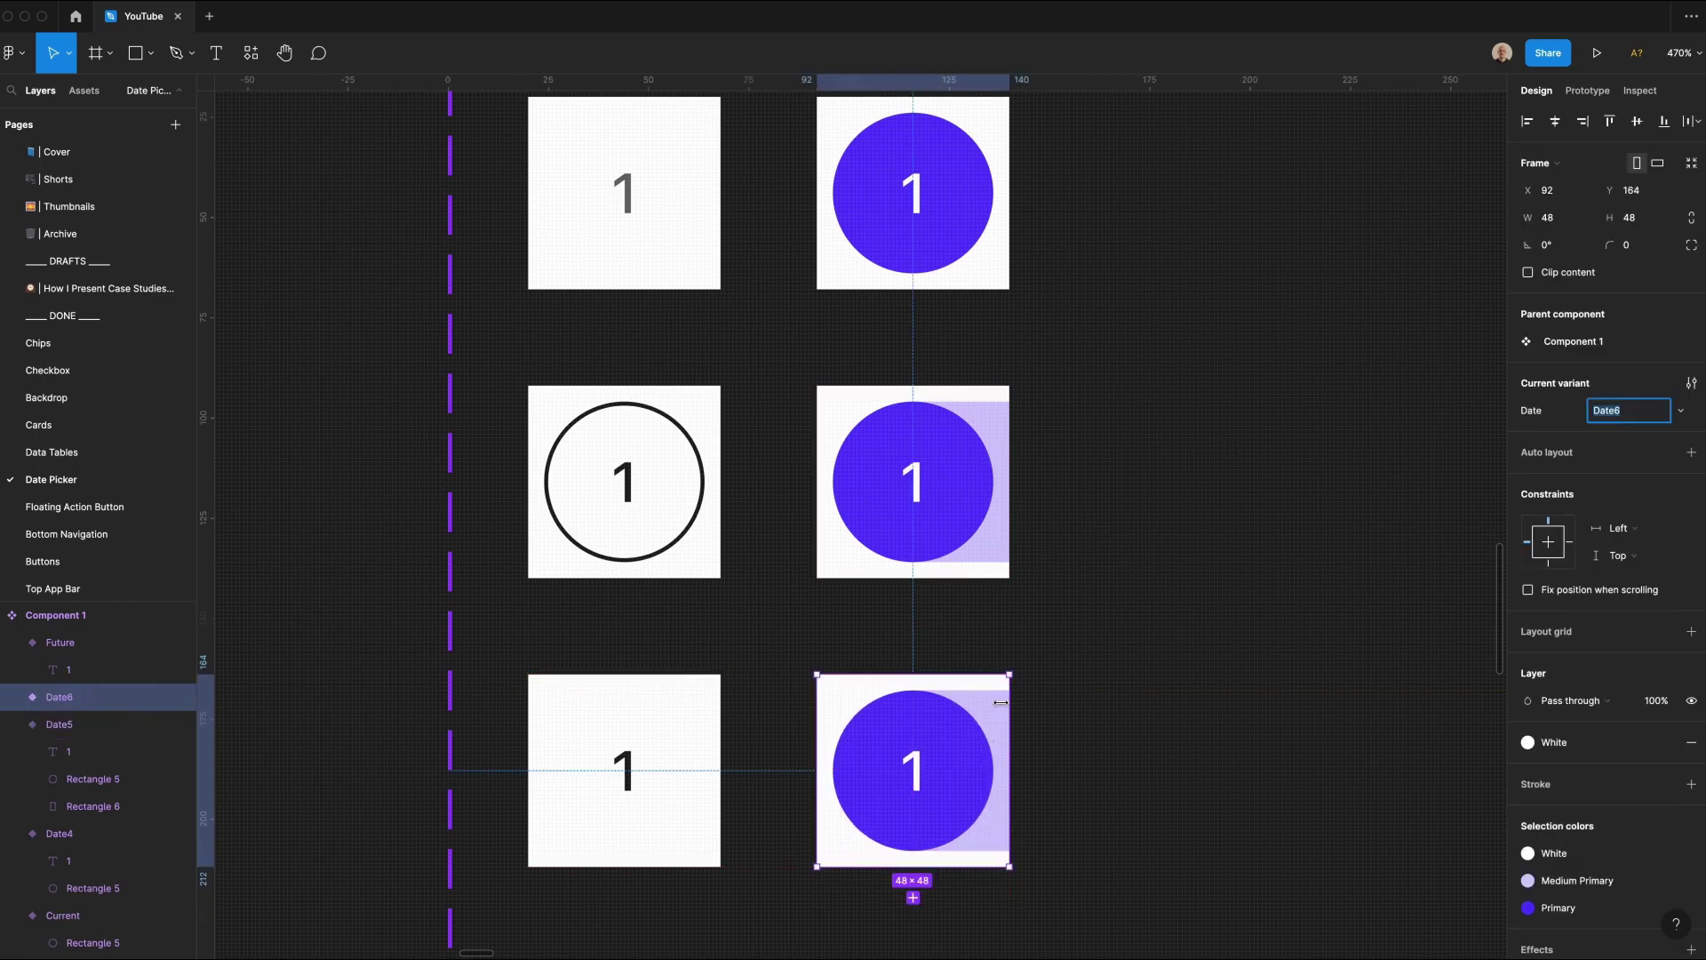
{"action": "left_click", "coordinate": [1527, 120]}
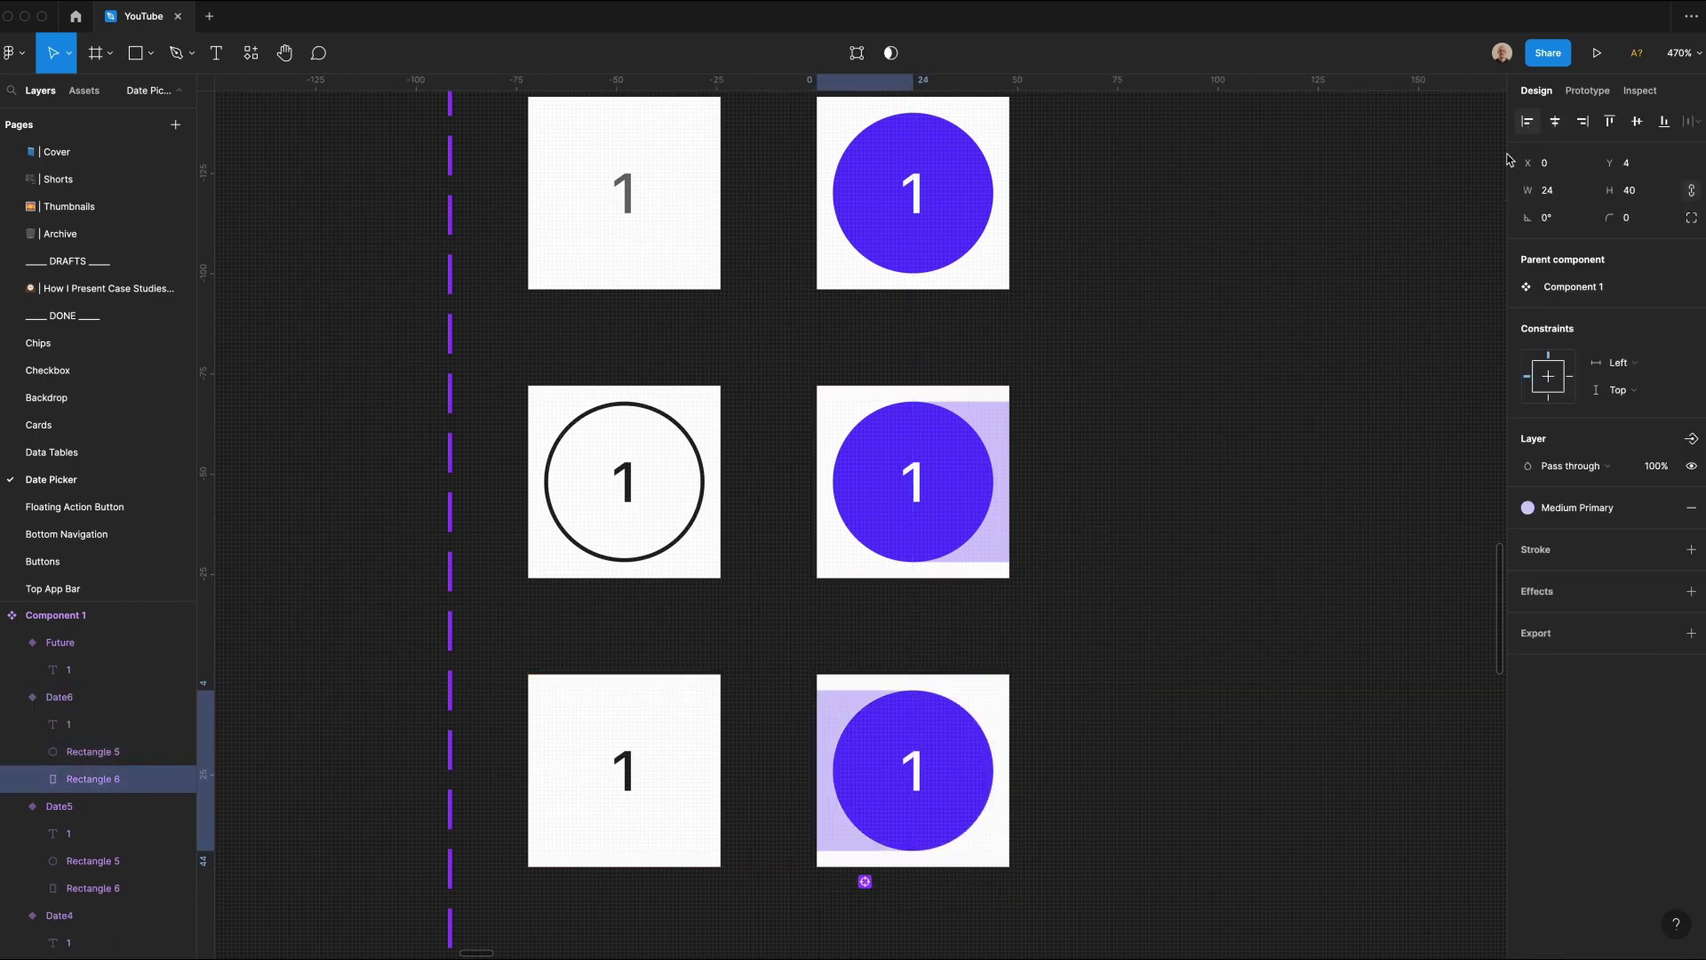
{"action": "left_click", "coordinate": [1180, 618]}
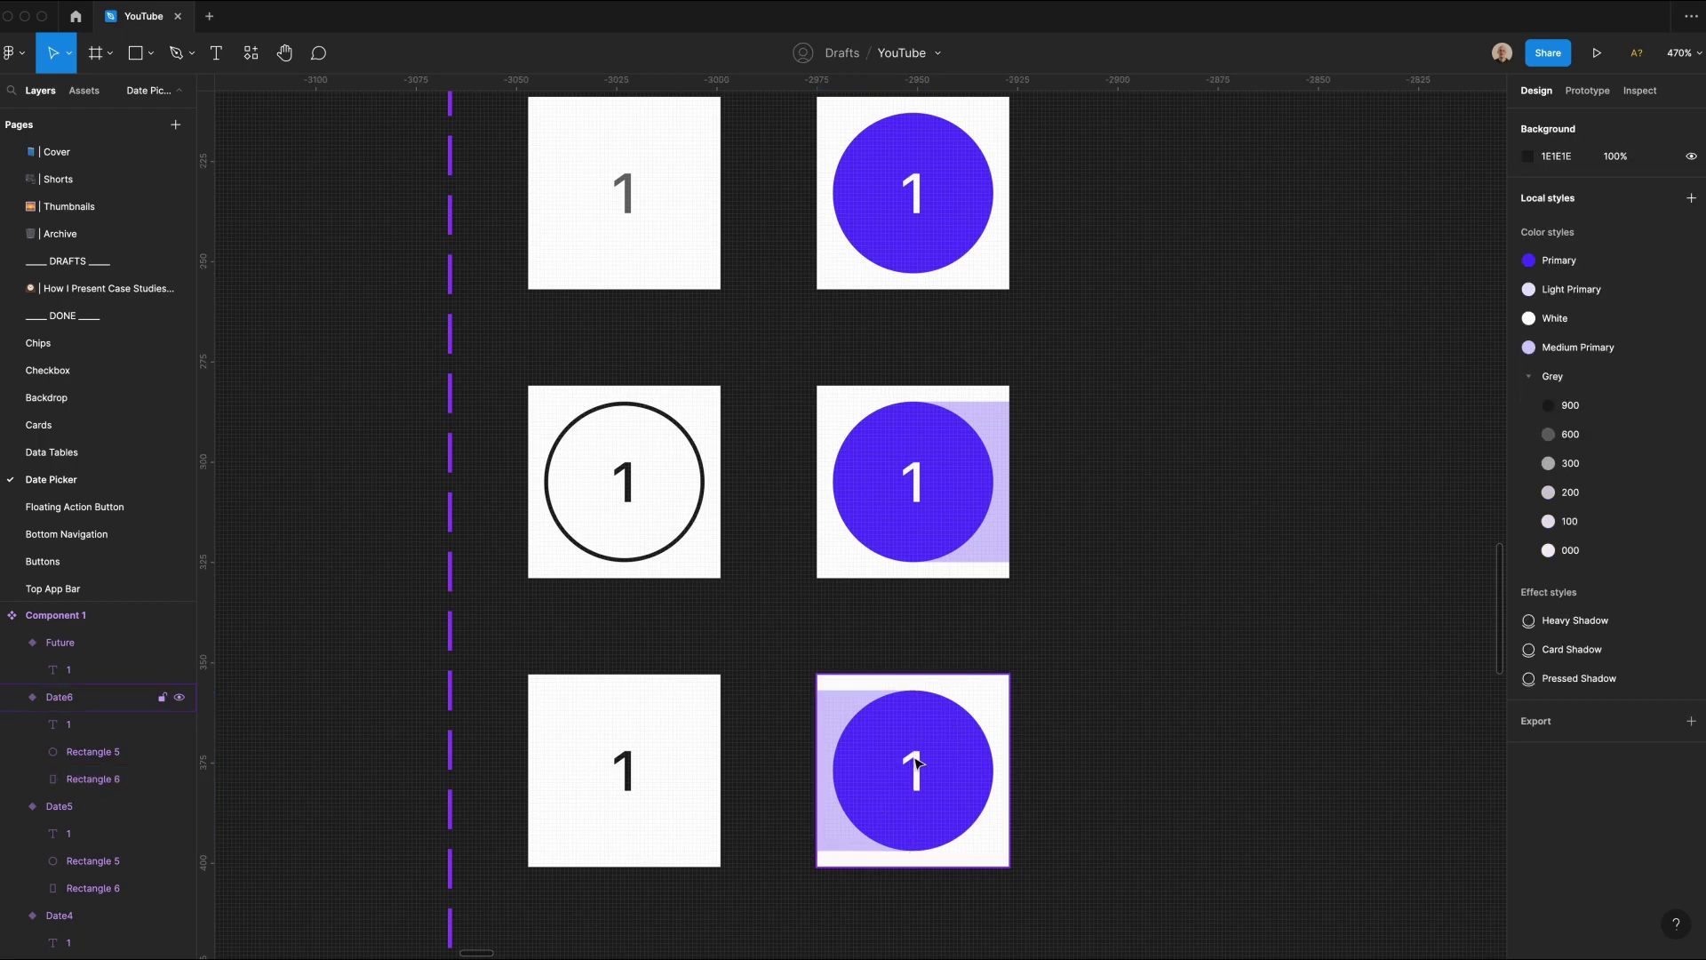
Step: Duplicate the variant with the left-side Medium Primary band directly below and delete the filled circle from the copy
{"action": "scroll", "coordinate": [1025, 580], "scroll_direction": "down", "scroll_amount": 1}
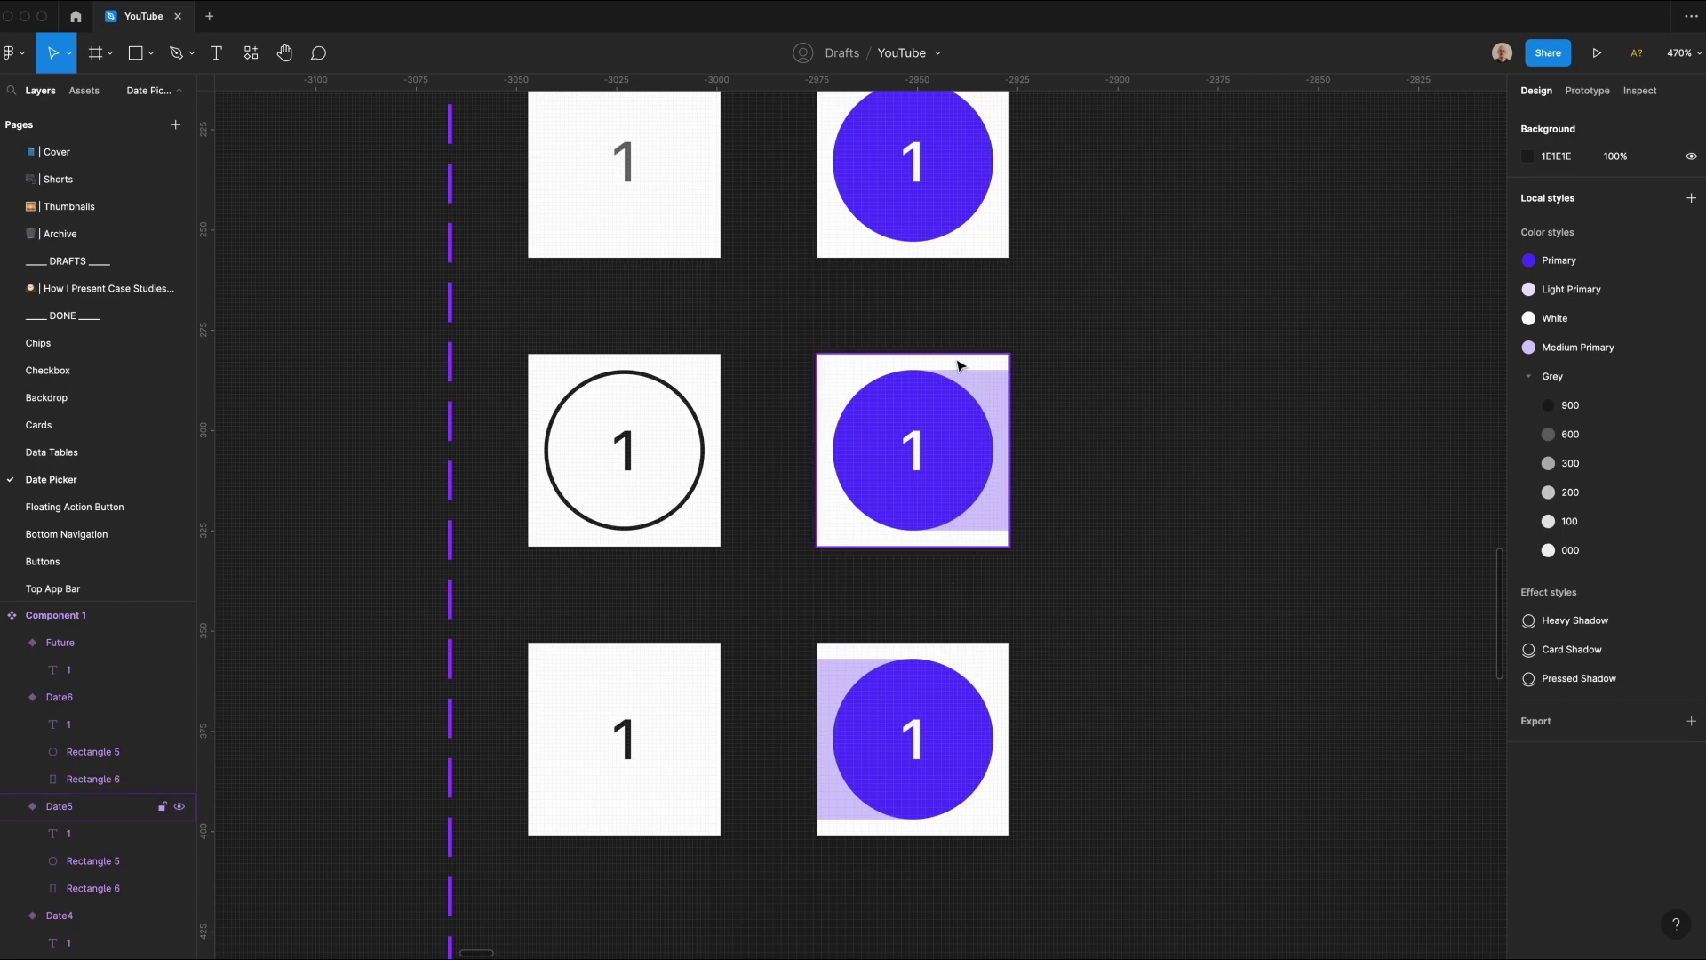
{"action": "scroll", "coordinate": [956, 633], "scroll_direction": "down", "scroll_amount": 3}
{"action": "left_click", "coordinate": [927, 486]}
{"action": "left_click_drag", "start_coordinate": [927, 486], "coordinate": [962, 766]}
{"action": "double_click", "coordinate": [847, 738]}
{"action": "left_click", "coordinate": [884, 751]}
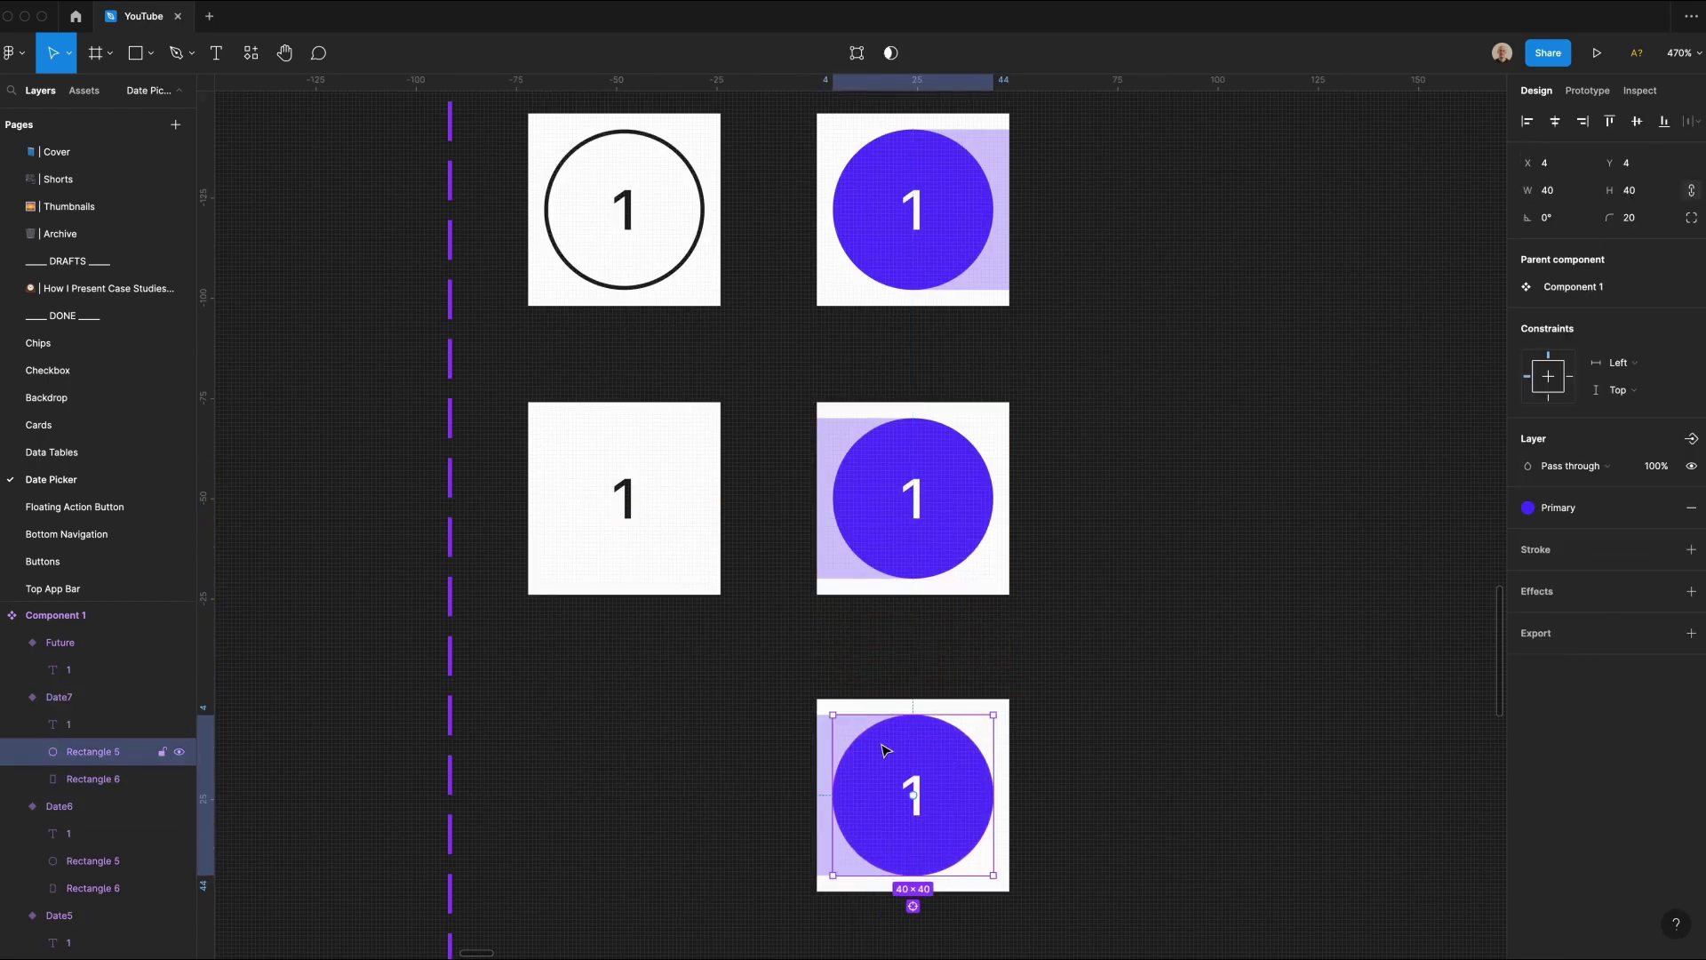
{"action": "key", "text": "Delete"}
Step: Stretch the new variant's Medium Primary rectangle across the full frame width and apply the Grey/900 color style to its number
{"action": "left_click", "coordinate": [889, 751]}
{"action": "left_click_drag", "start_coordinate": [917, 754], "coordinate": [1008, 755]}
{"action": "left_click", "coordinate": [914, 793]}
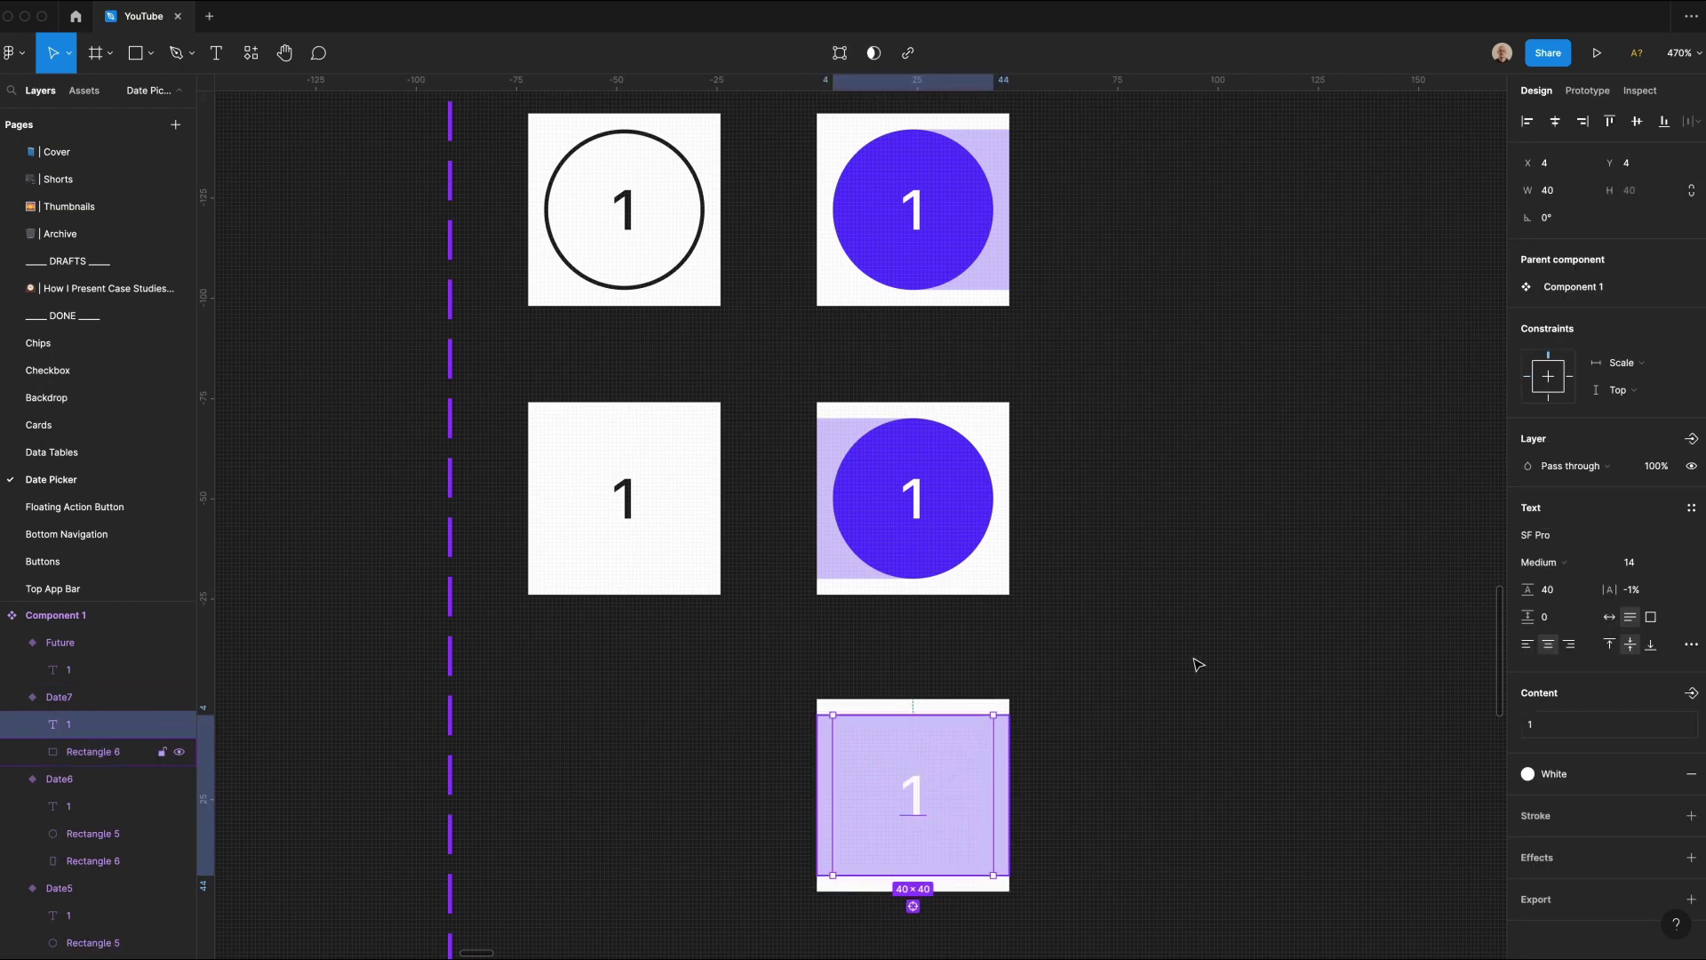
{"action": "left_click", "coordinate": [1568, 775]}
{"action": "left_click", "coordinate": [1567, 858]}
{"action": "left_click", "coordinate": [1088, 613]}
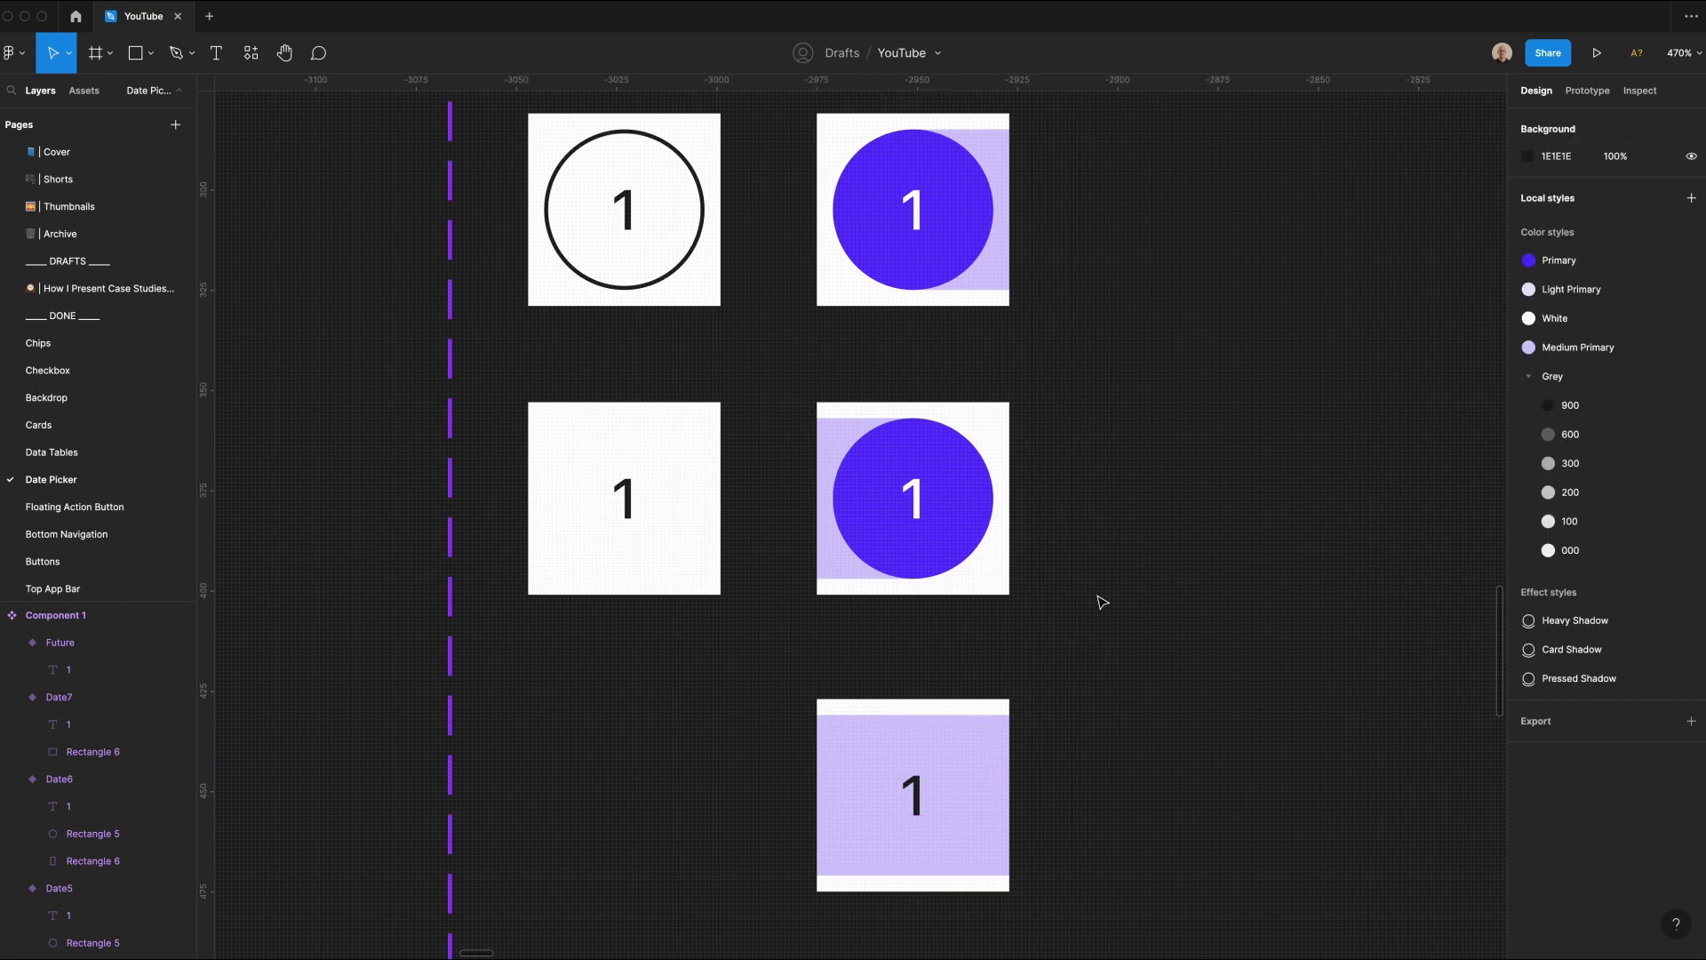
Step: Move the four selection variants down together to free the row beside Past
{"action": "key", "text": "minus"}
{"action": "scroll", "coordinate": [1111, 563], "scroll_direction": "up", "scroll_amount": 1}
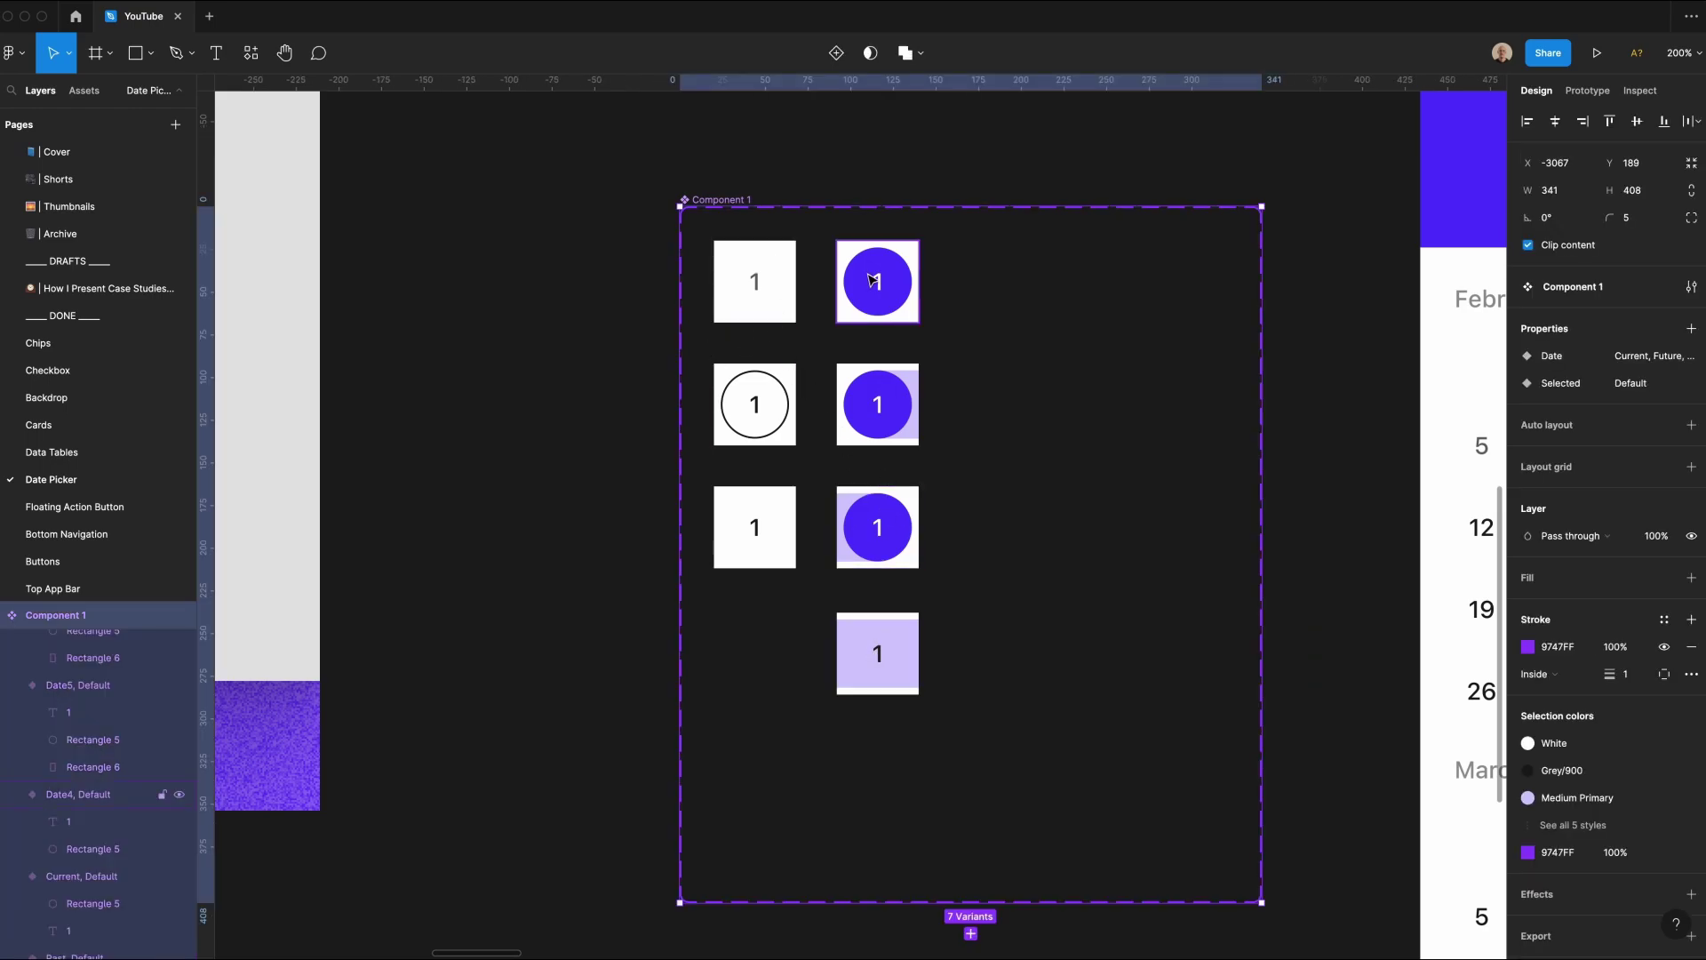
{"action": "left_click", "coordinate": [884, 289]}
{"action": "left_click", "coordinate": [893, 407], "text": "shift"}
{"action": "left_click", "coordinate": [893, 553], "text": "shift"}
{"action": "left_click", "coordinate": [900, 619], "text": "shift"}
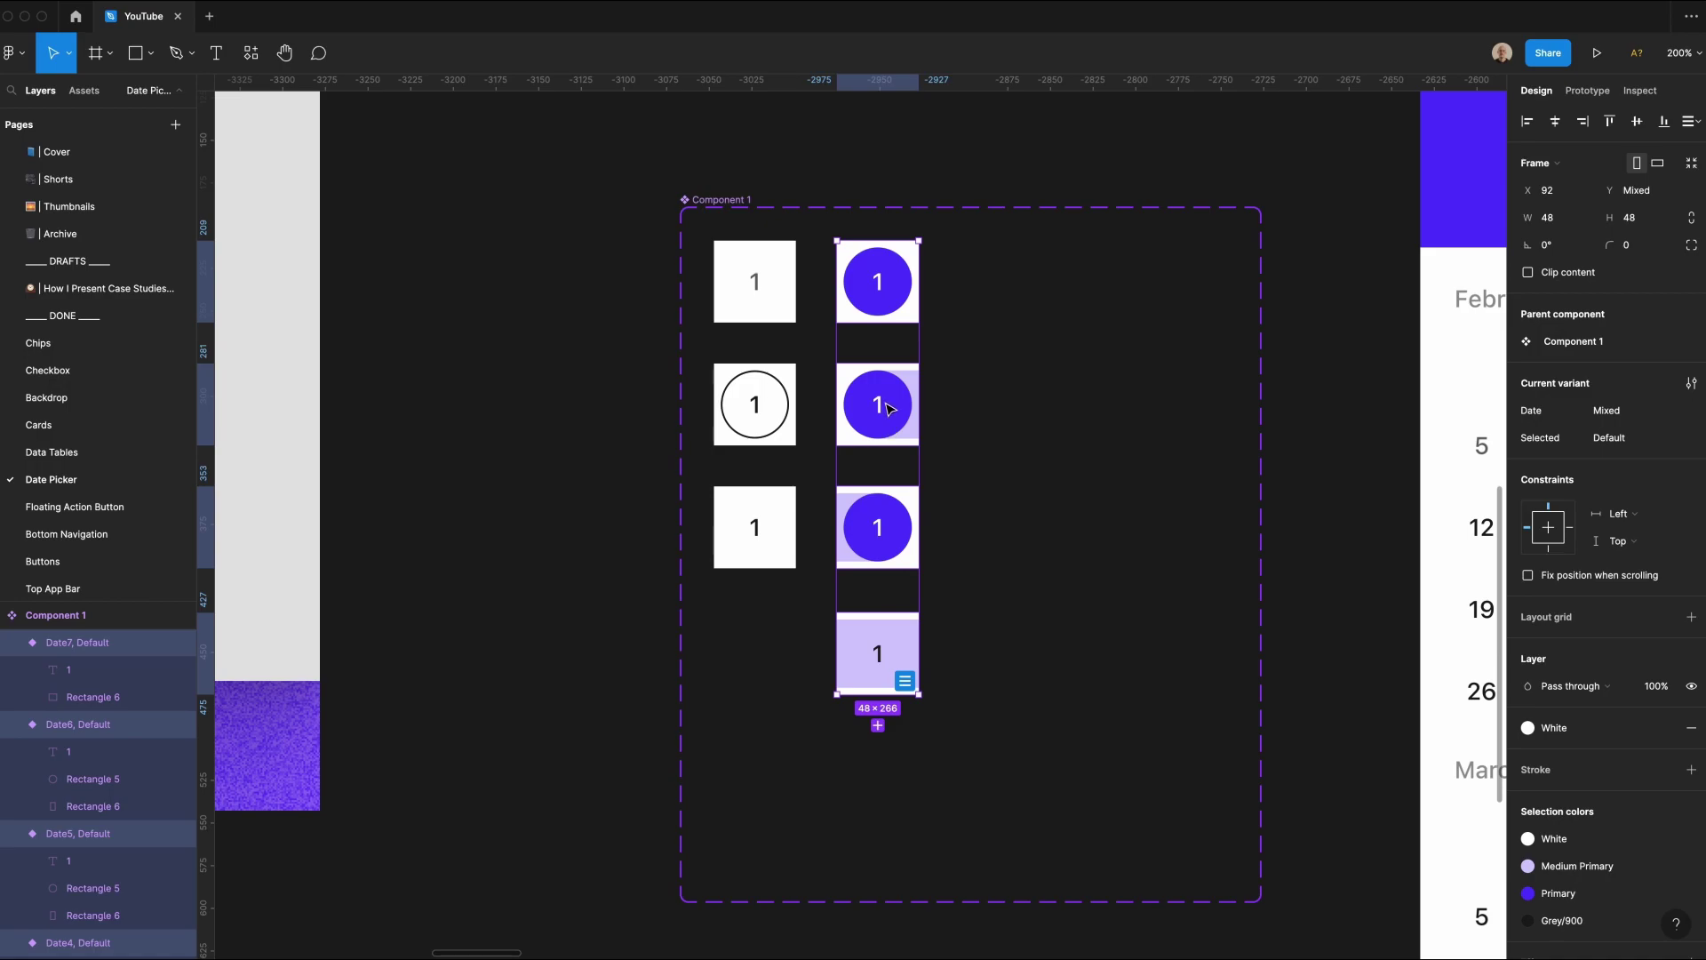
{"action": "left_click_drag", "start_coordinate": [888, 406], "coordinate": [907, 587]}
Step: Line up Current and Future in a row beside Past, with a column of the four selection variants beneath each
{"action": "left_click_drag", "start_coordinate": [756, 407], "coordinate": [860, 303]}
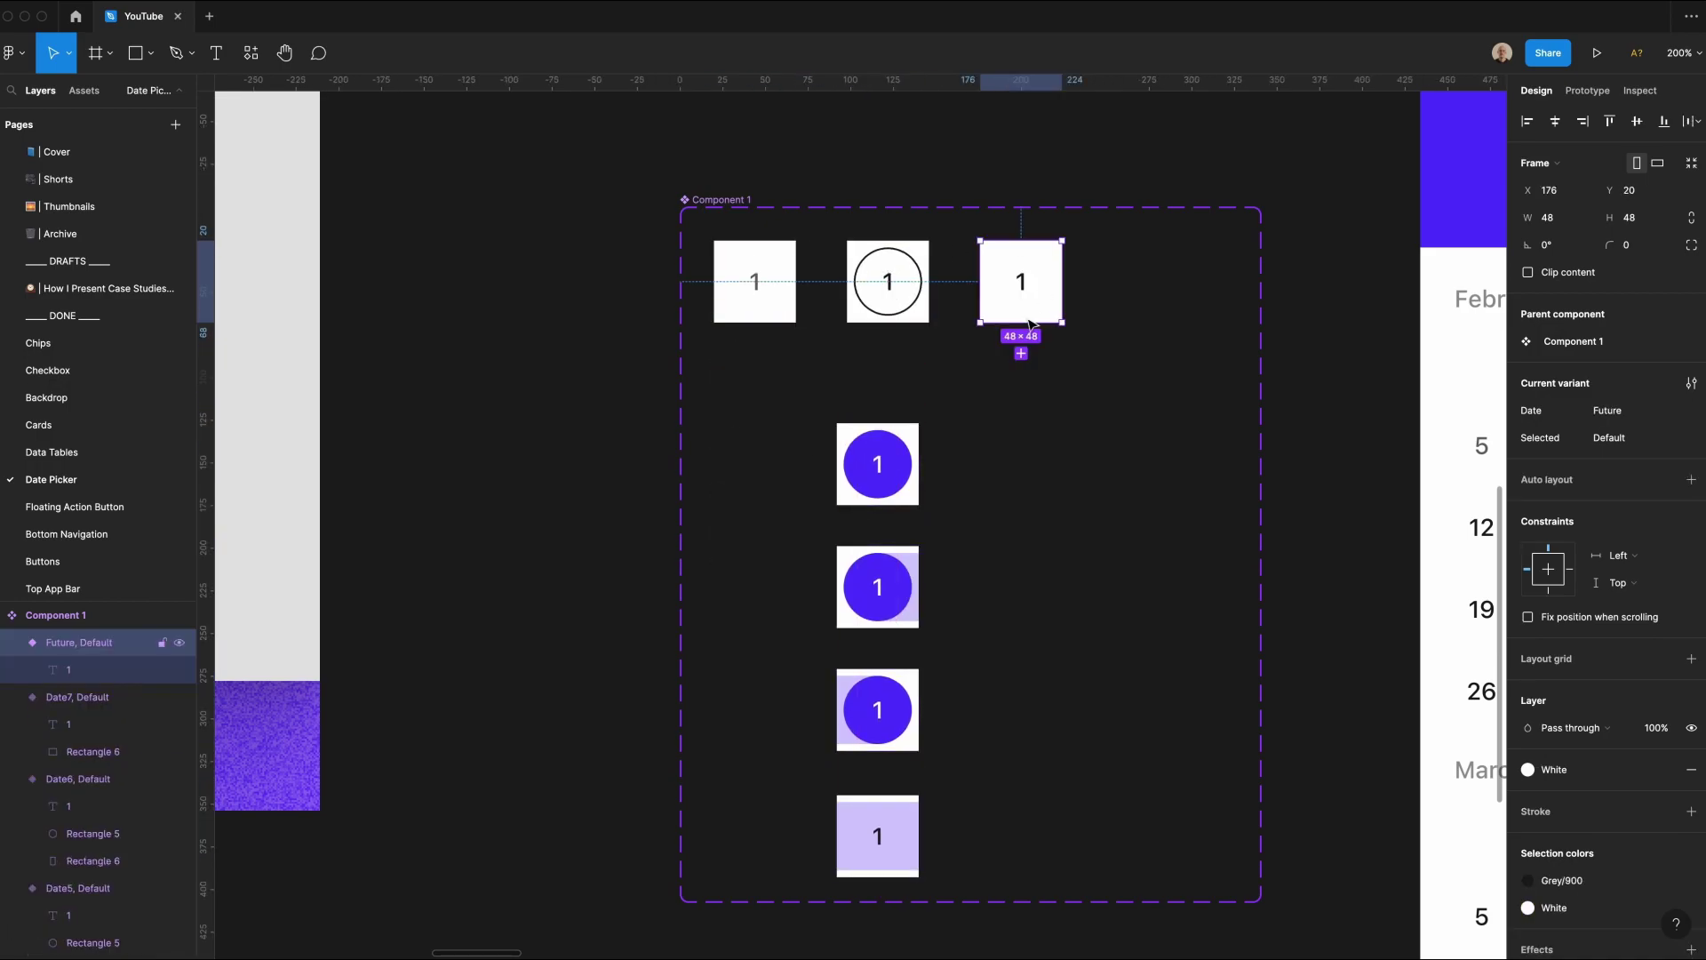
{"action": "left_click_drag", "start_coordinate": [602, 421], "coordinate": [826, 817]}
{"action": "left_click_drag", "start_coordinate": [910, 488], "coordinate": [789, 388]}
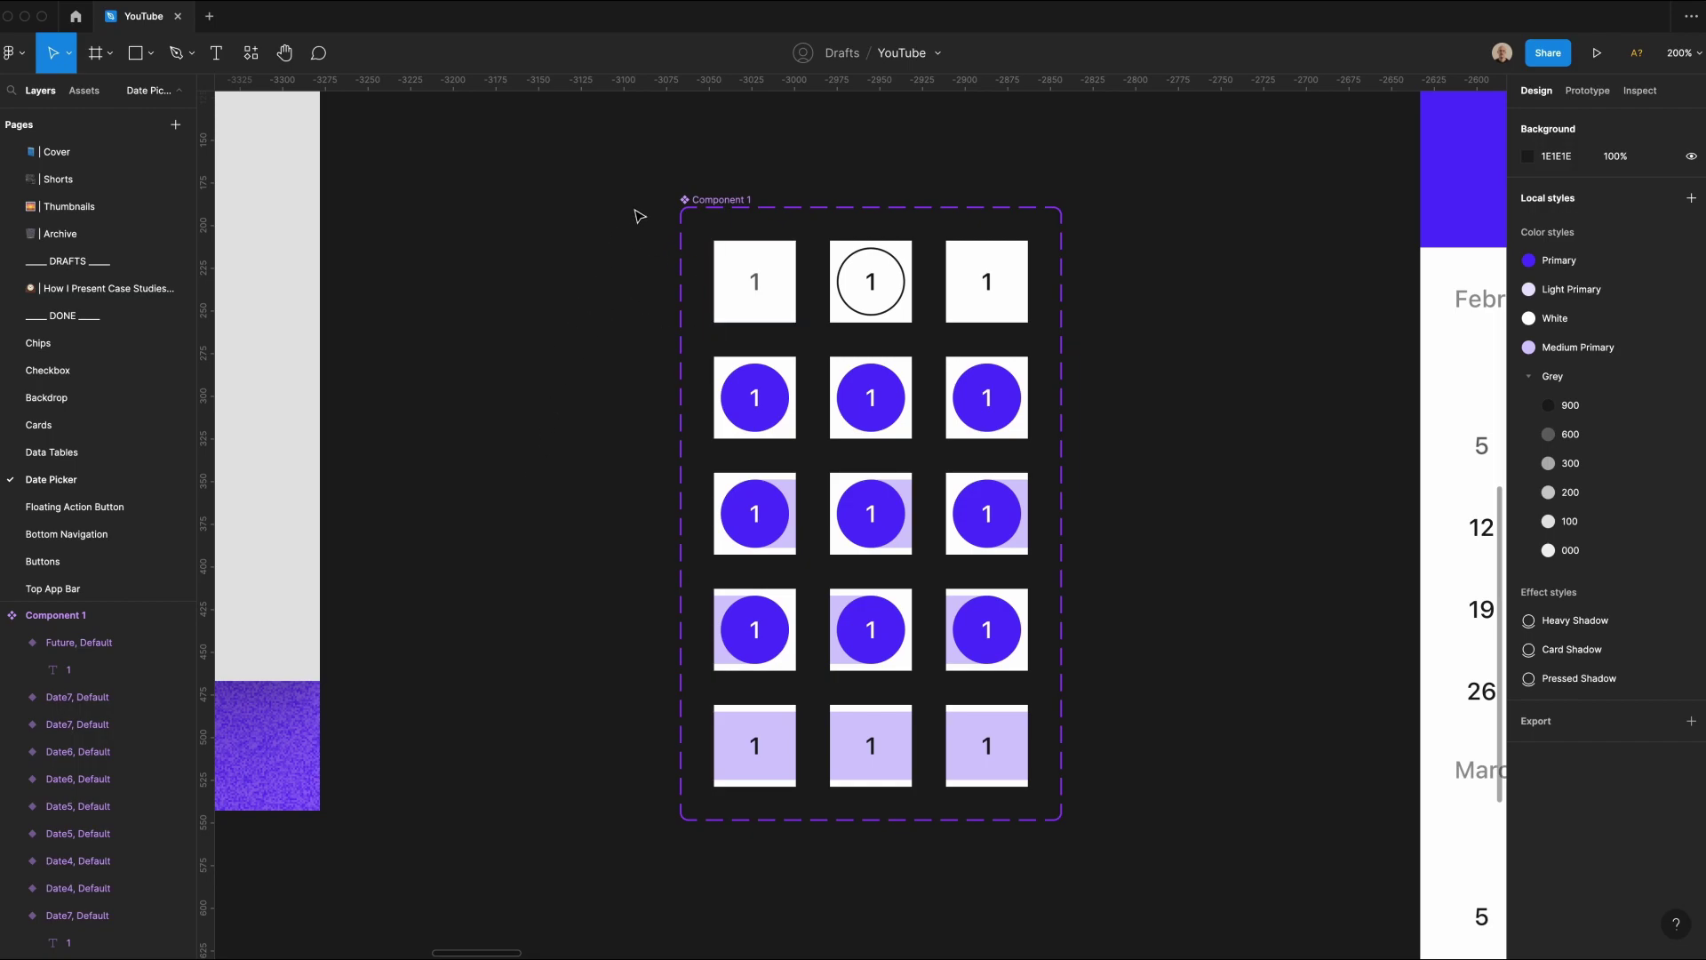
Step: Rename the component set "Date" and its existing property "Time", and add a variant property named "Selected" with the value False
{"action": "left_click", "coordinate": [698, 199]}
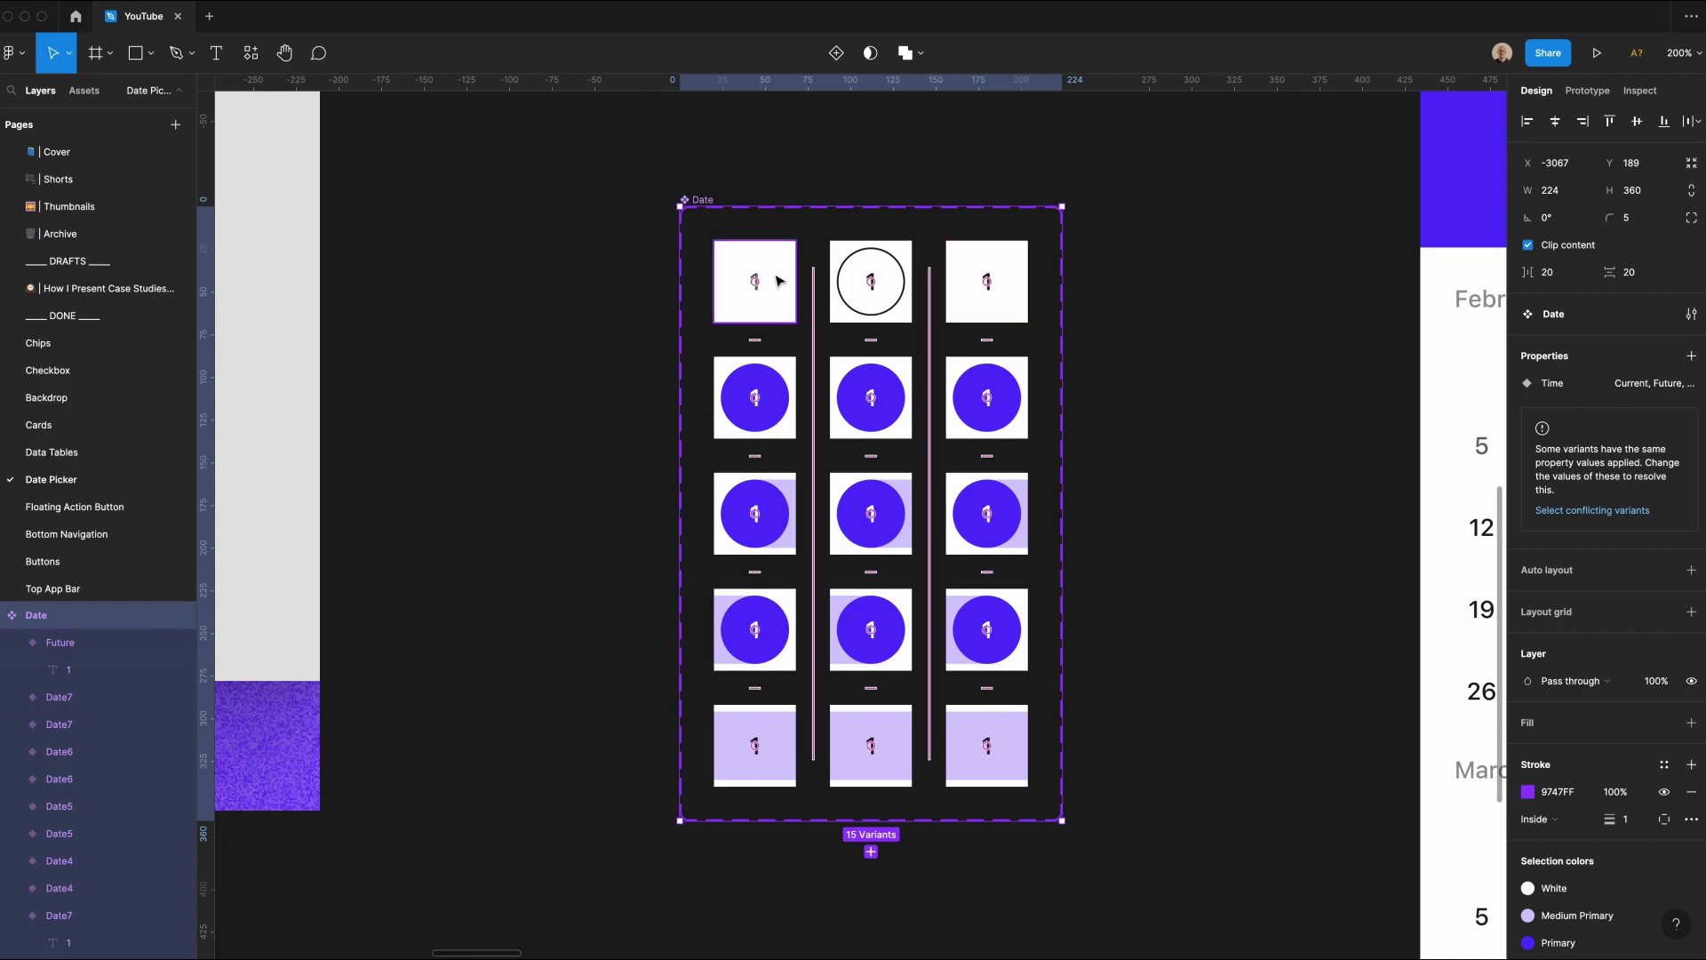
{"action": "left_click", "coordinate": [1691, 357]}
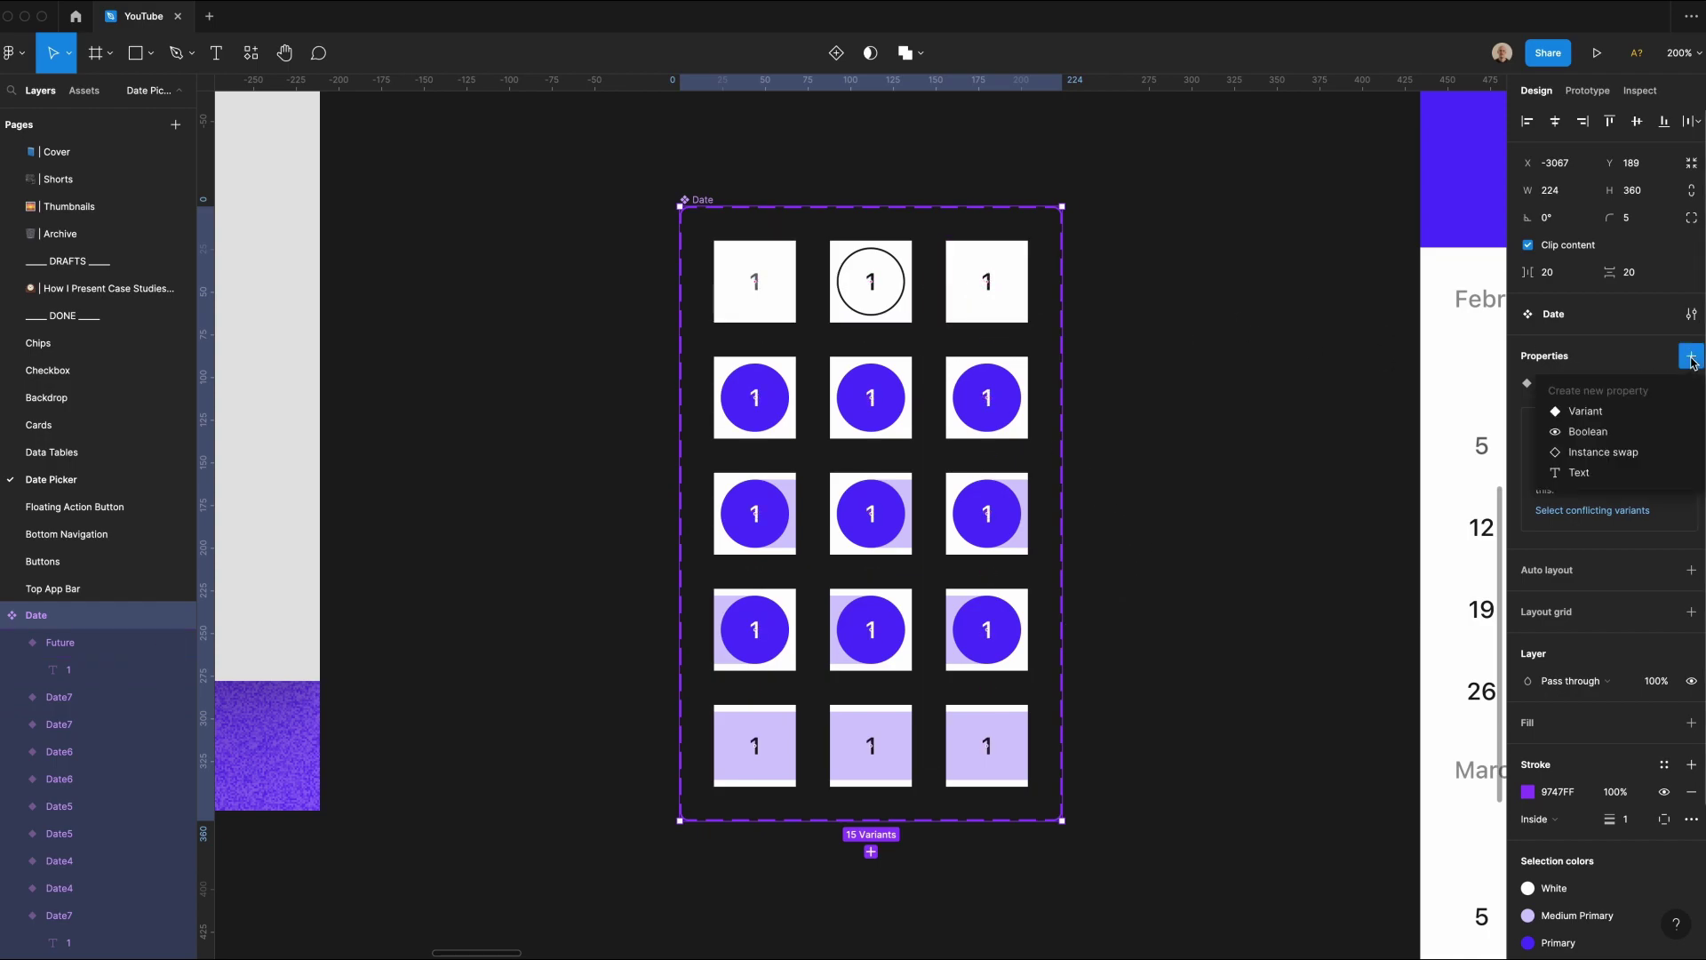
{"action": "left_click", "coordinate": [1600, 414]}
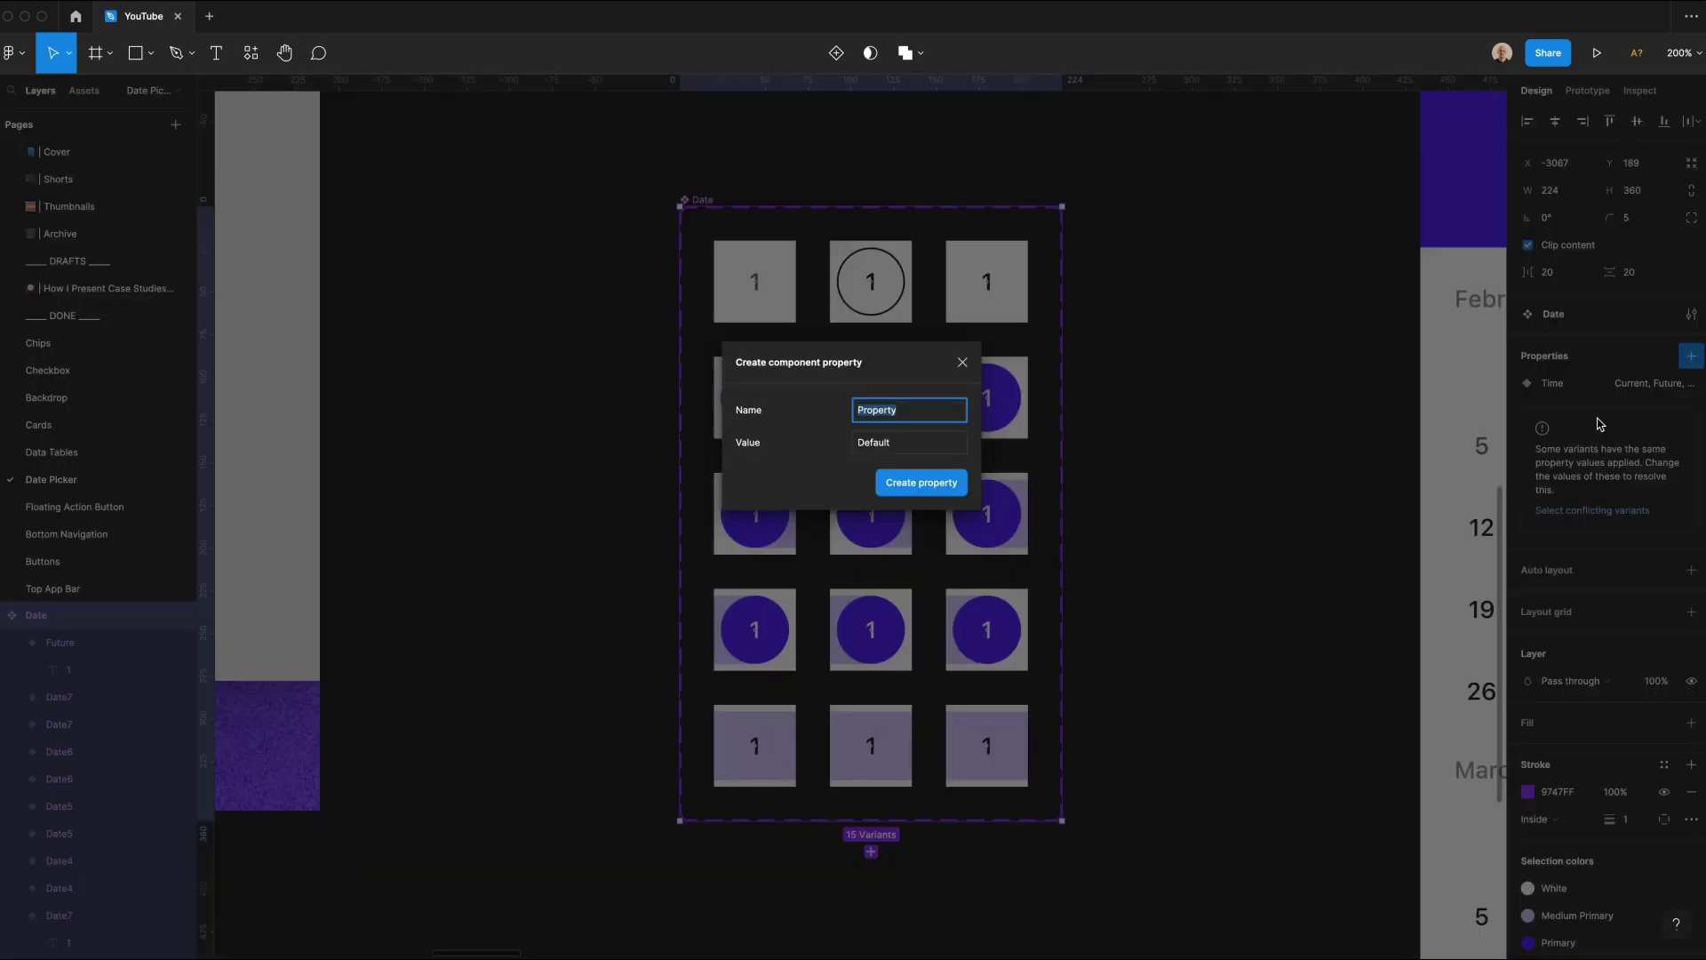
{"action": "type", "text": "Selected"}
{"action": "key", "text": "Tab"}
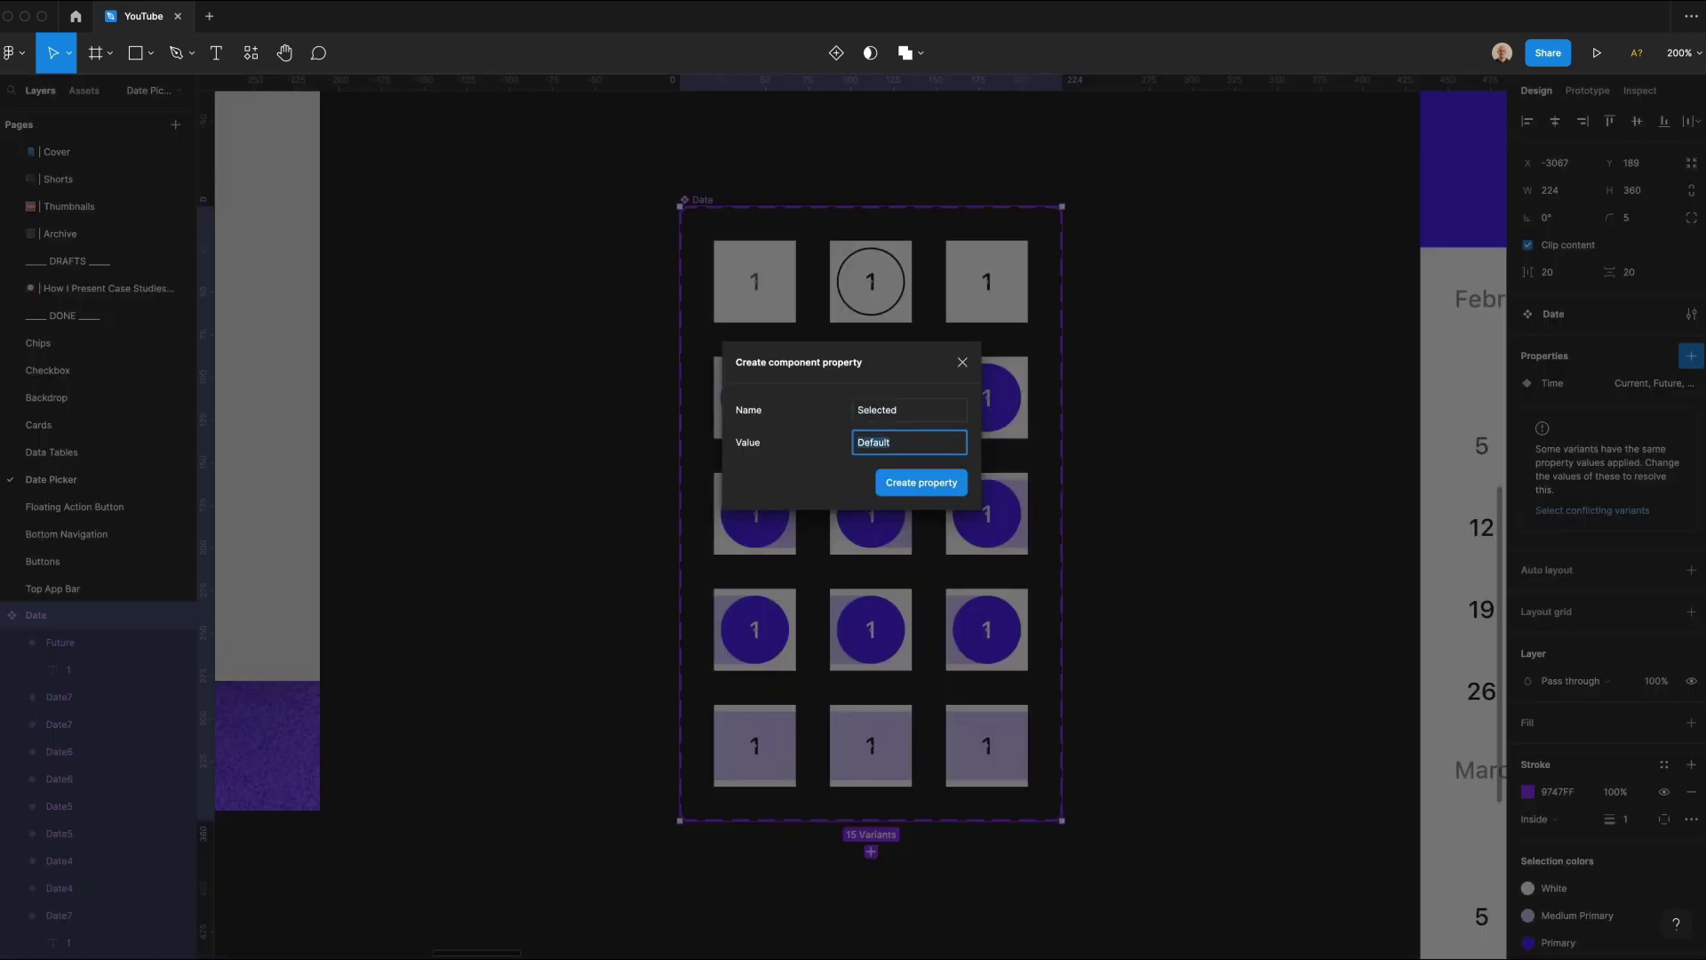
{"action": "type", "text": "False"}
{"action": "left_click", "coordinate": [919, 490]}
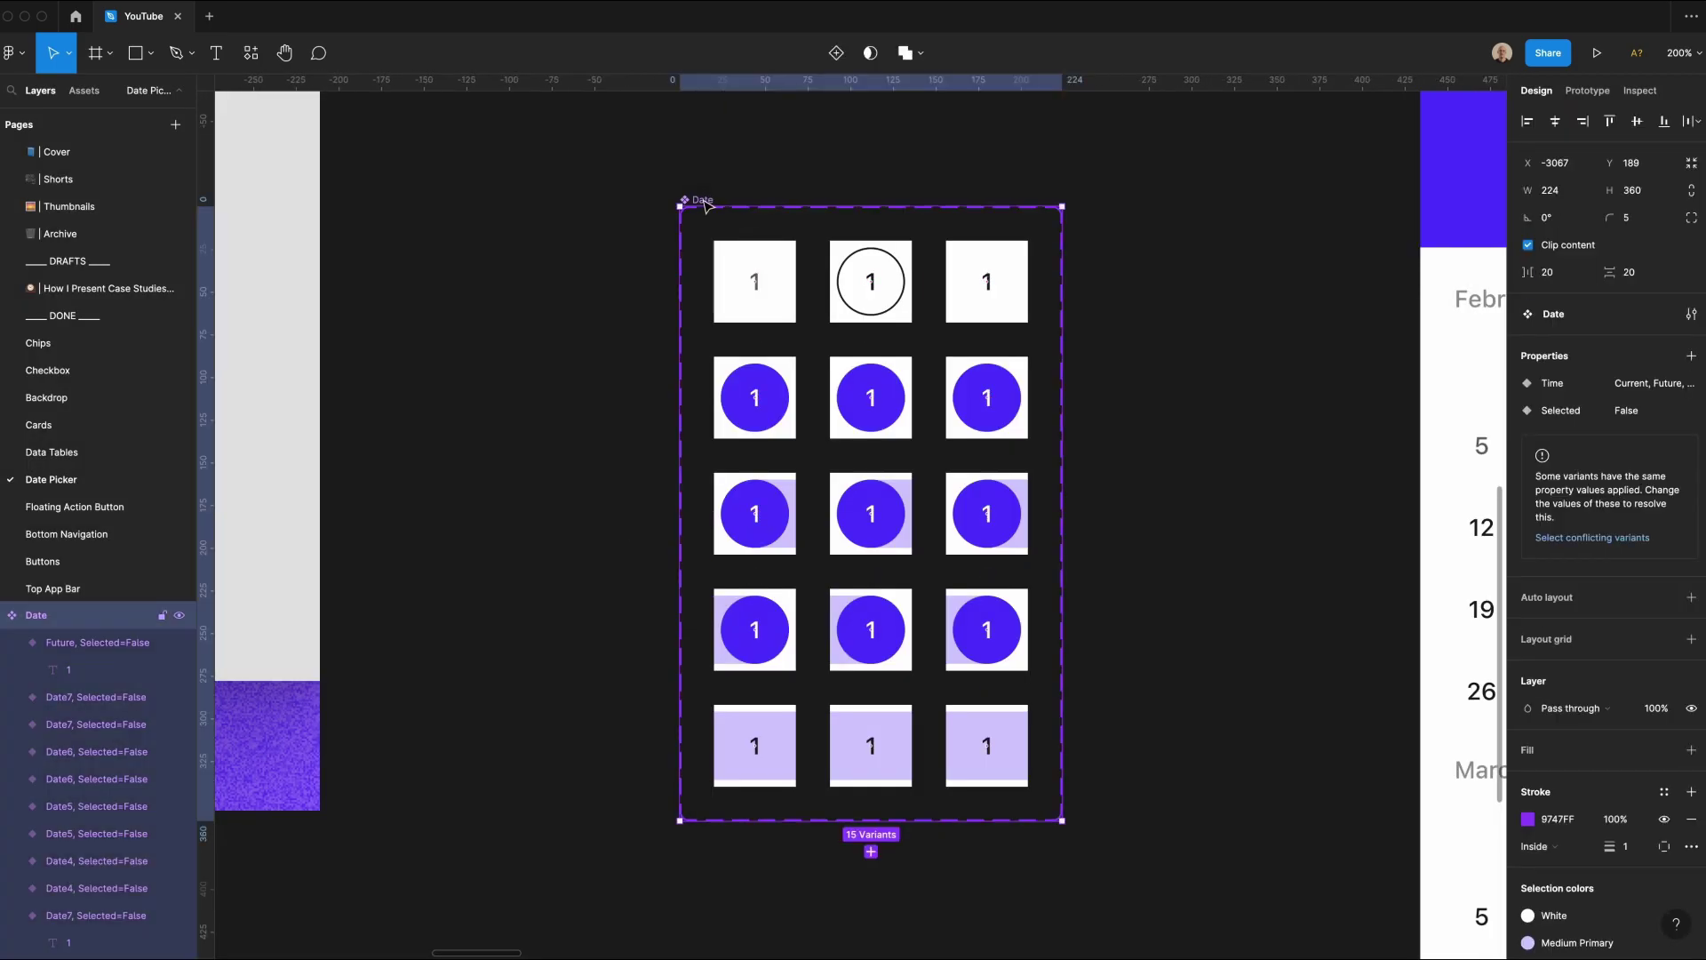
Step: Add a variant property named "Begin Select" with the value False to the Date component set
{"action": "left_click", "coordinate": [1691, 355]}
{"action": "left_click", "coordinate": [1564, 388]}
{"action": "type", "text": "Begin Select"}
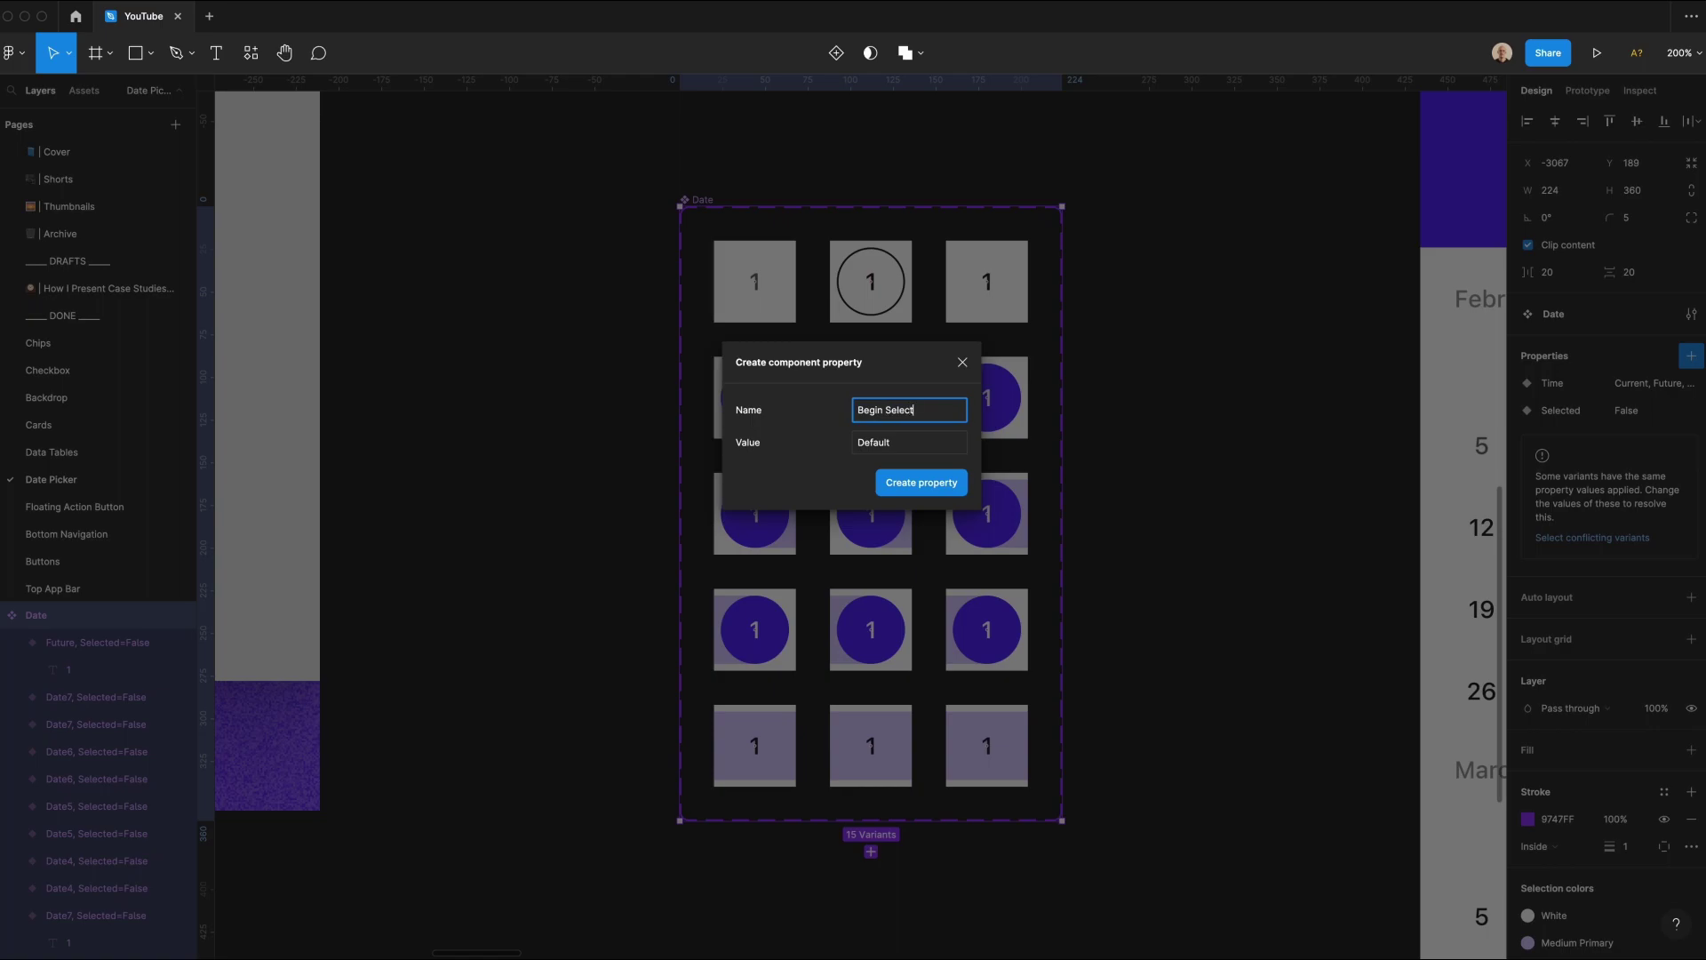
{"action": "key", "text": "Tab"}
{"action": "type", "text": "False"}
{"action": "key", "text": "Return"}
Step: Add a variant property named "End Select" with the value False to the Date component set
{"action": "left_click", "coordinate": [1691, 356]}
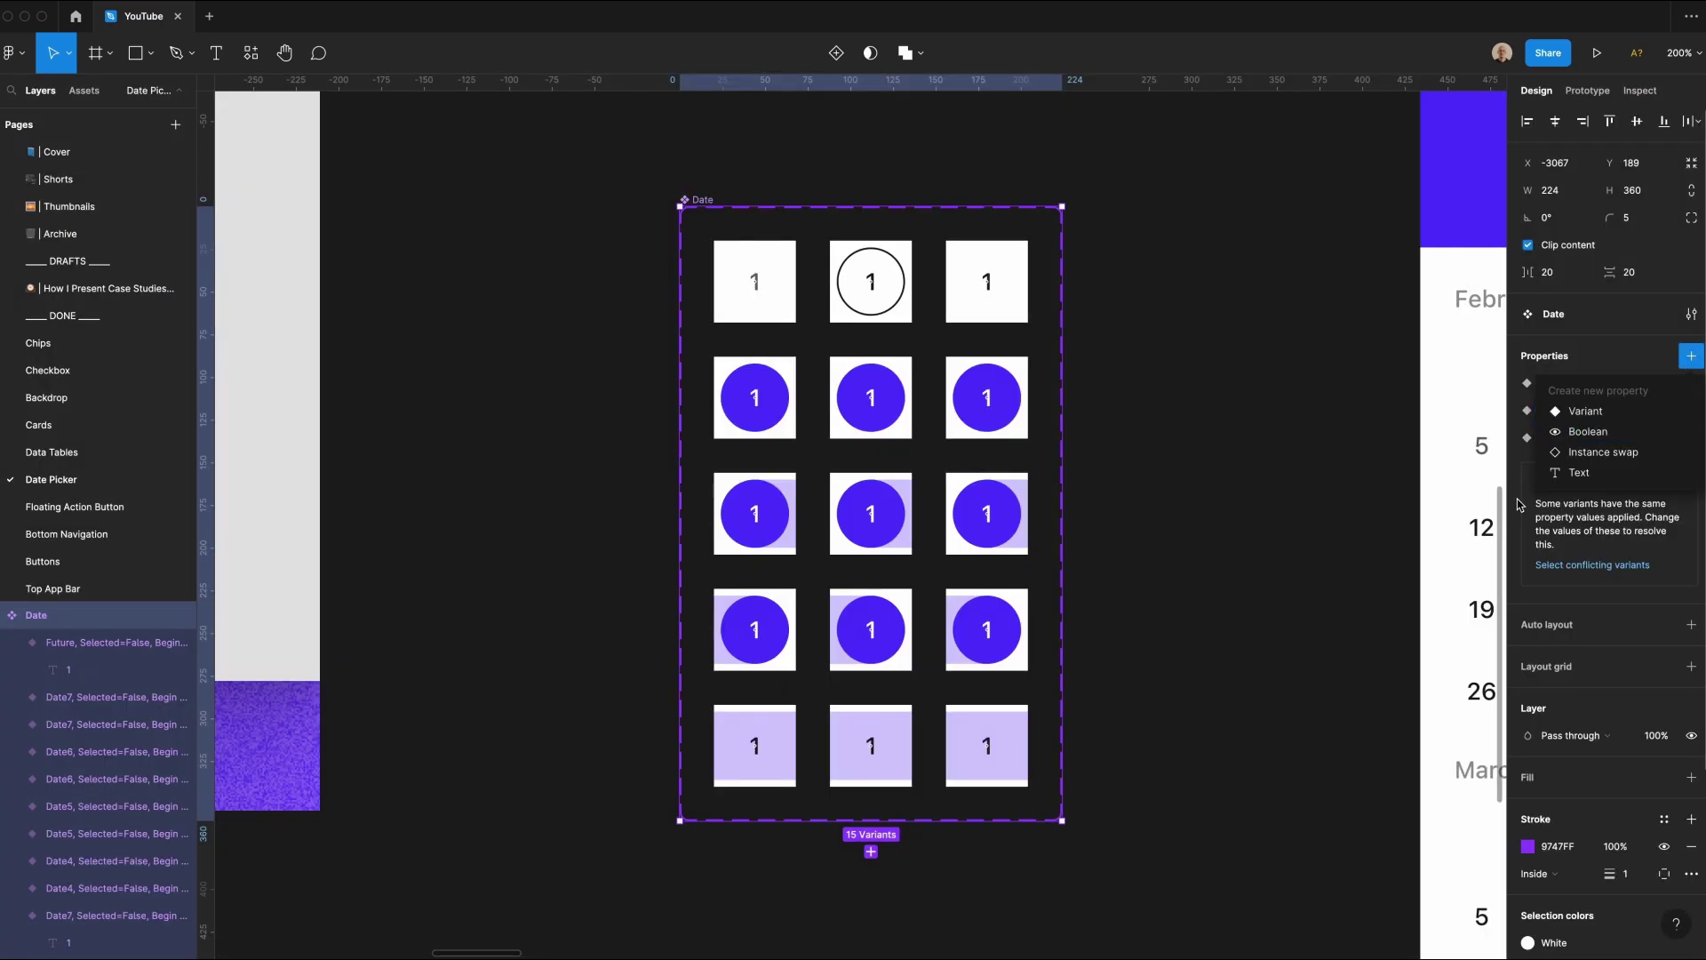
{"action": "left_click", "coordinate": [1576, 412]}
{"action": "type", "text": "End Select"}
{"action": "key", "text": "Tab"}
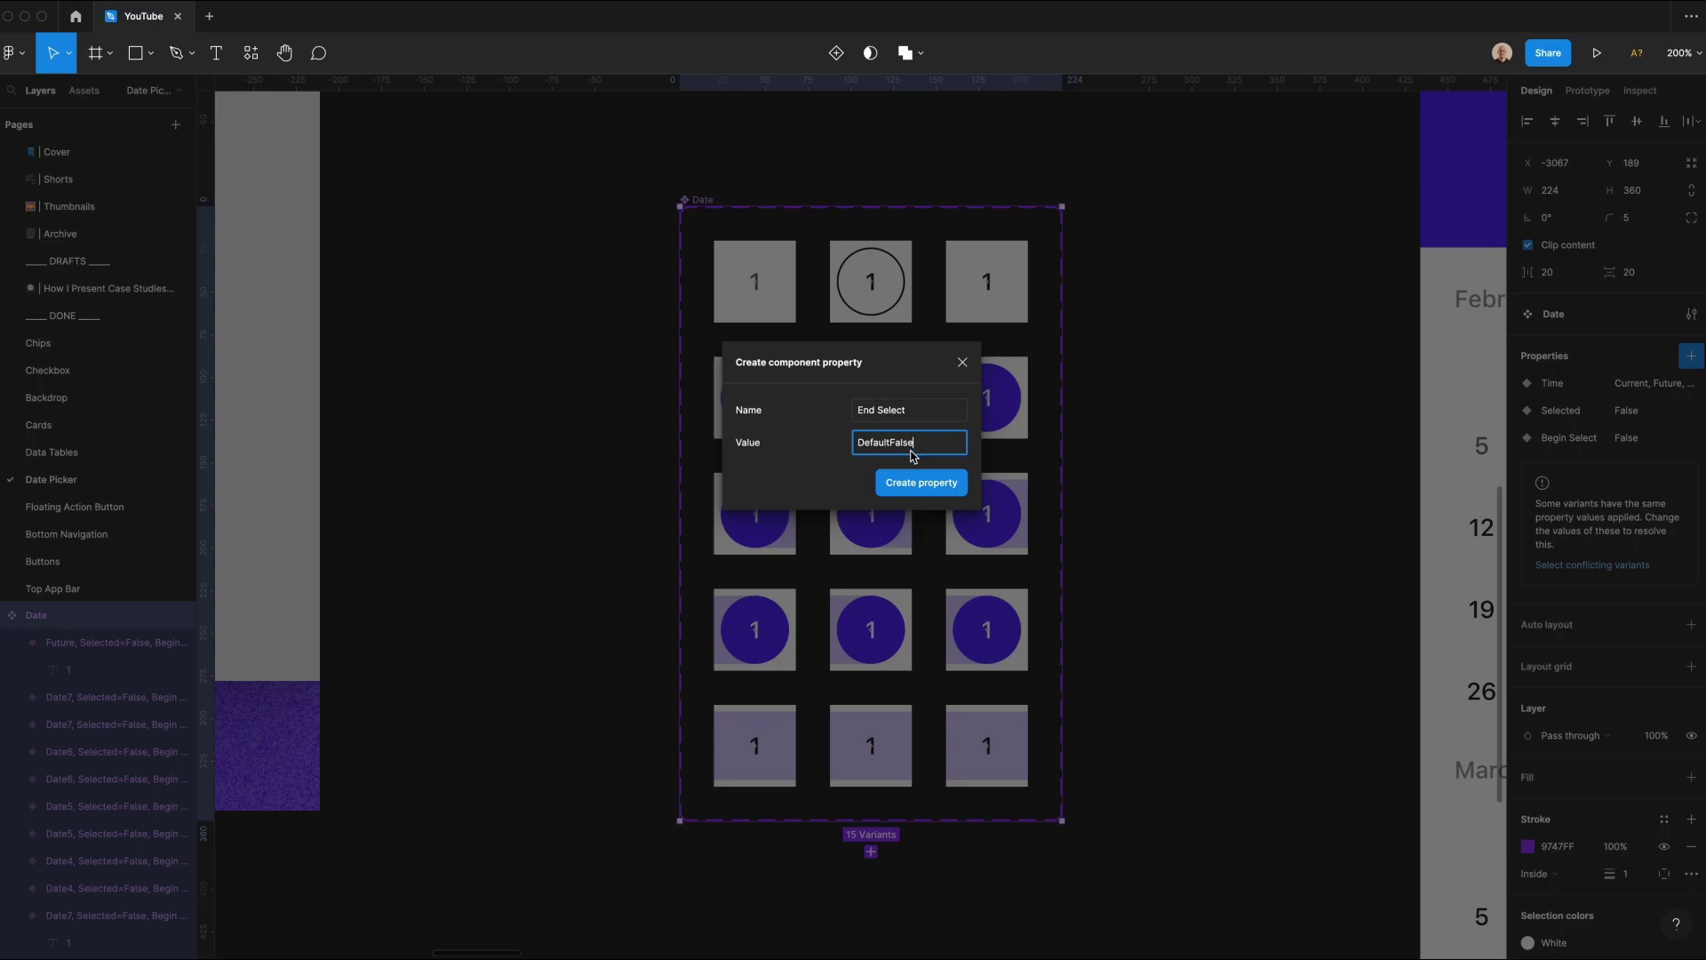
{"action": "type", "text": "False"}
{"action": "key", "text": "Return"}
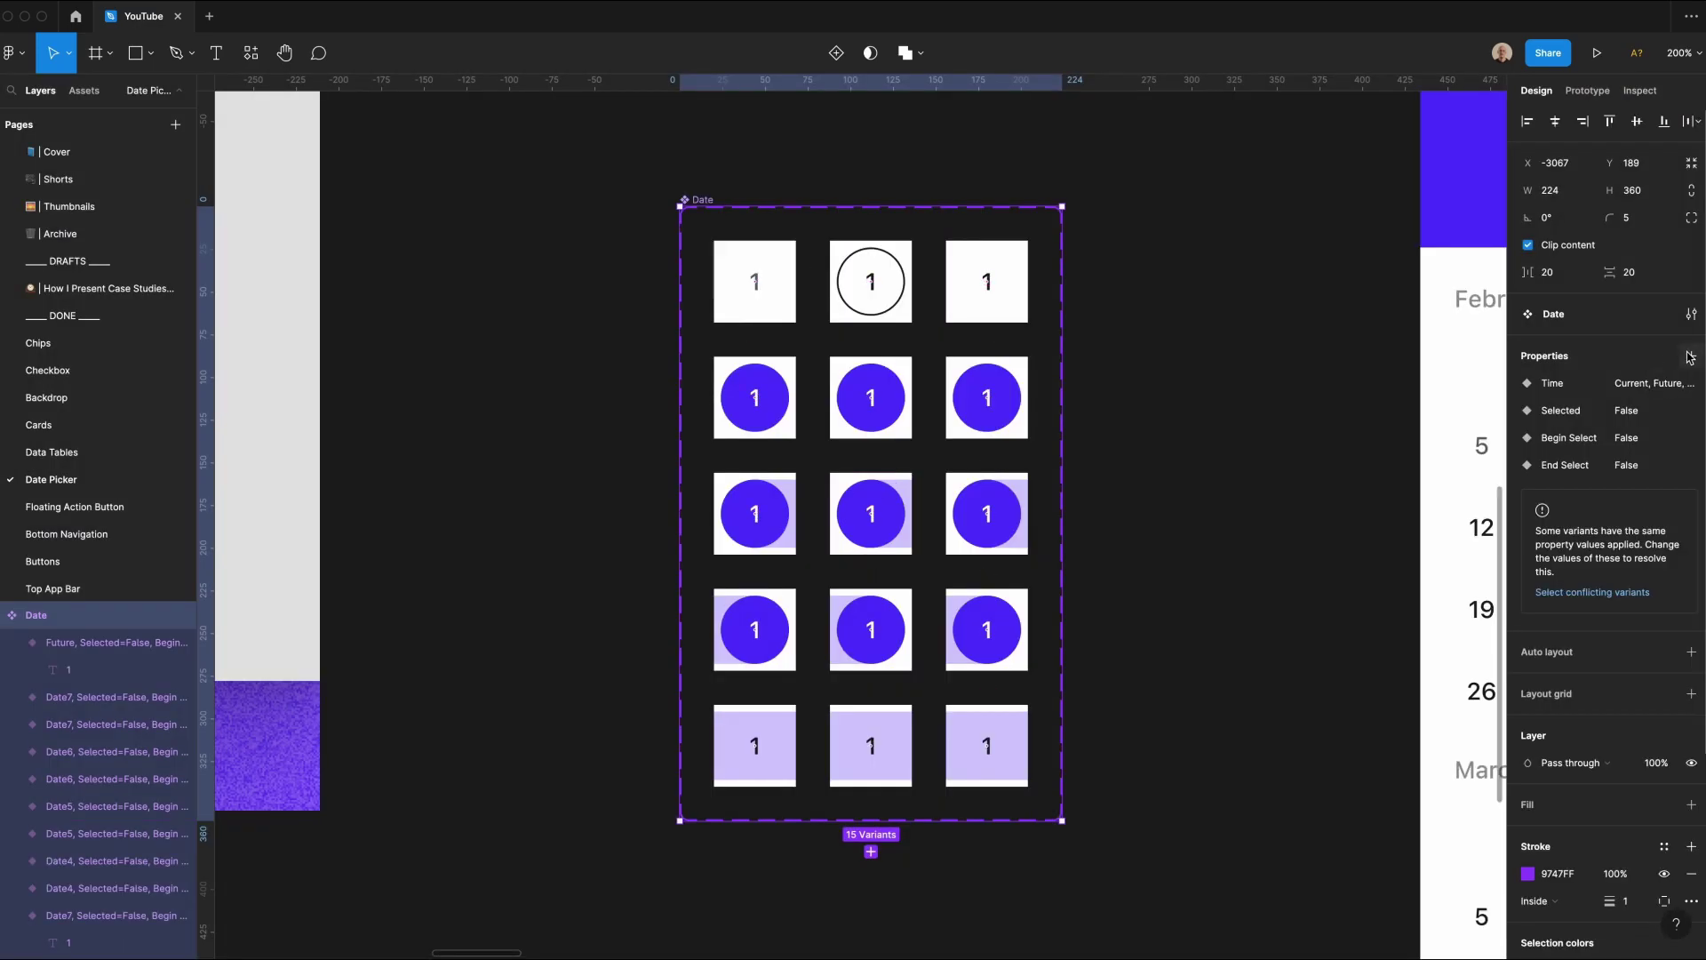
Step: Add a variant property named "Range" with the value False to the Date component set
{"action": "left_click", "coordinate": [1690, 355]}
{"action": "left_click", "coordinate": [1576, 413]}
{"action": "type", "text": "Range"}
{"action": "key", "text": "Tab"}
{"action": "type", "text": "False"}
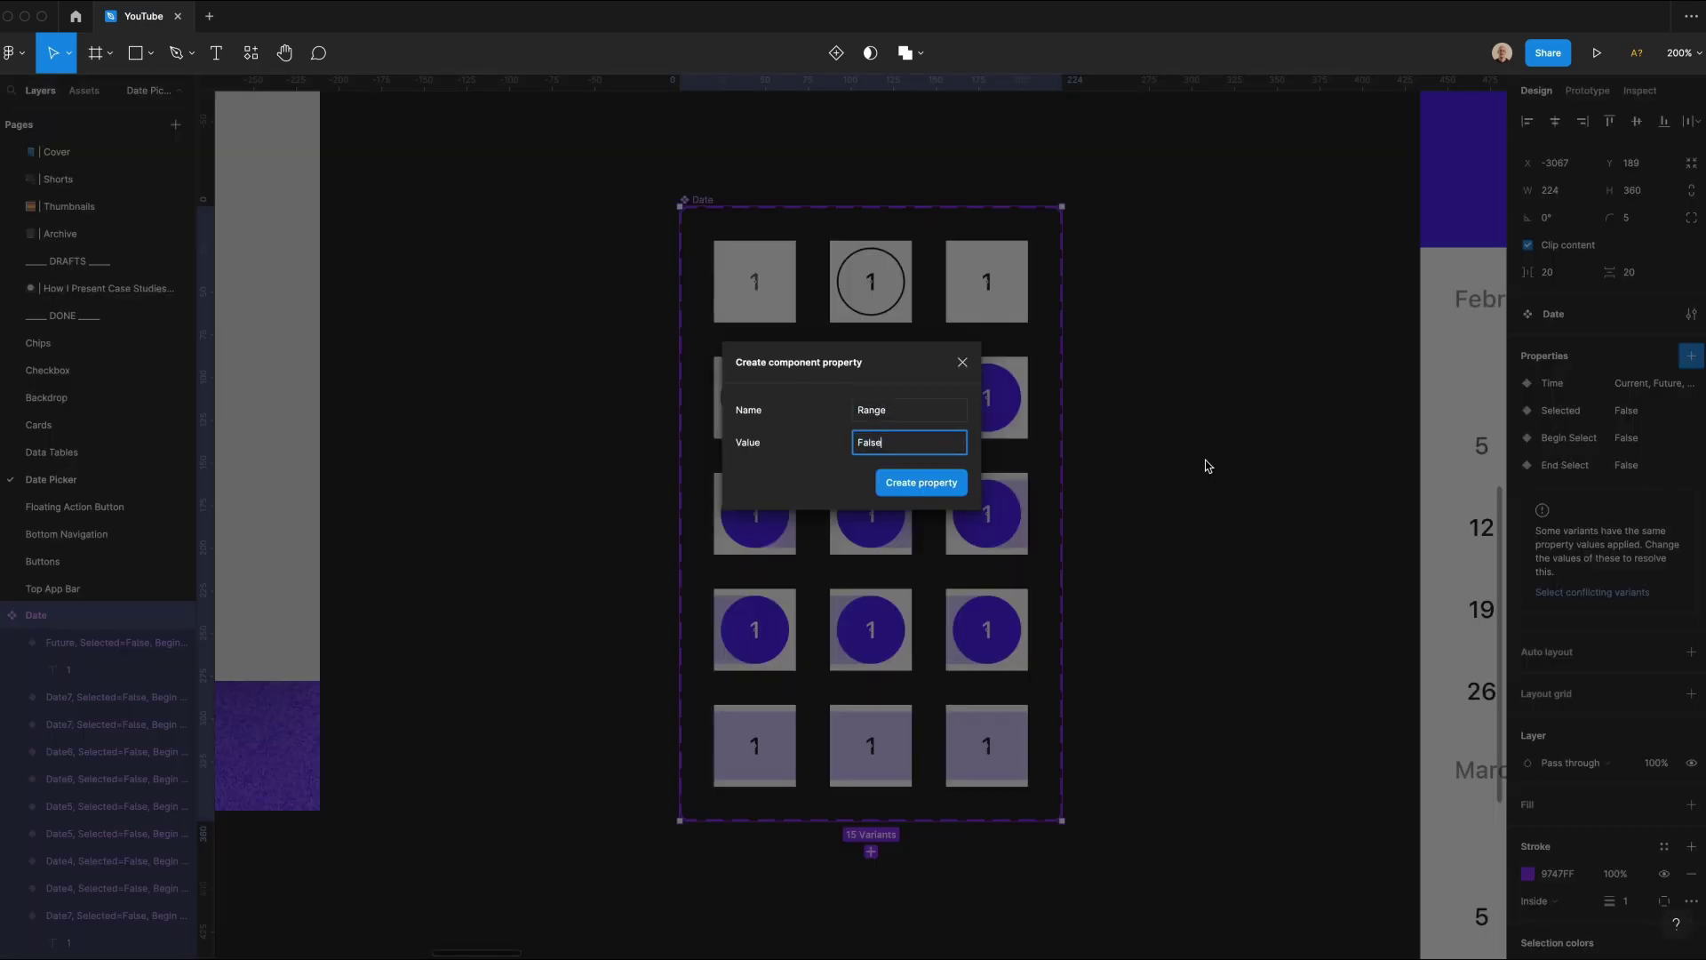
{"action": "left_click", "coordinate": [960, 482]}
Step: Set the Time property to Past for all variants in the first column and to Current for those in the second column
{"action": "left_click_drag", "start_coordinate": [654, 194], "coordinate": [779, 815]}
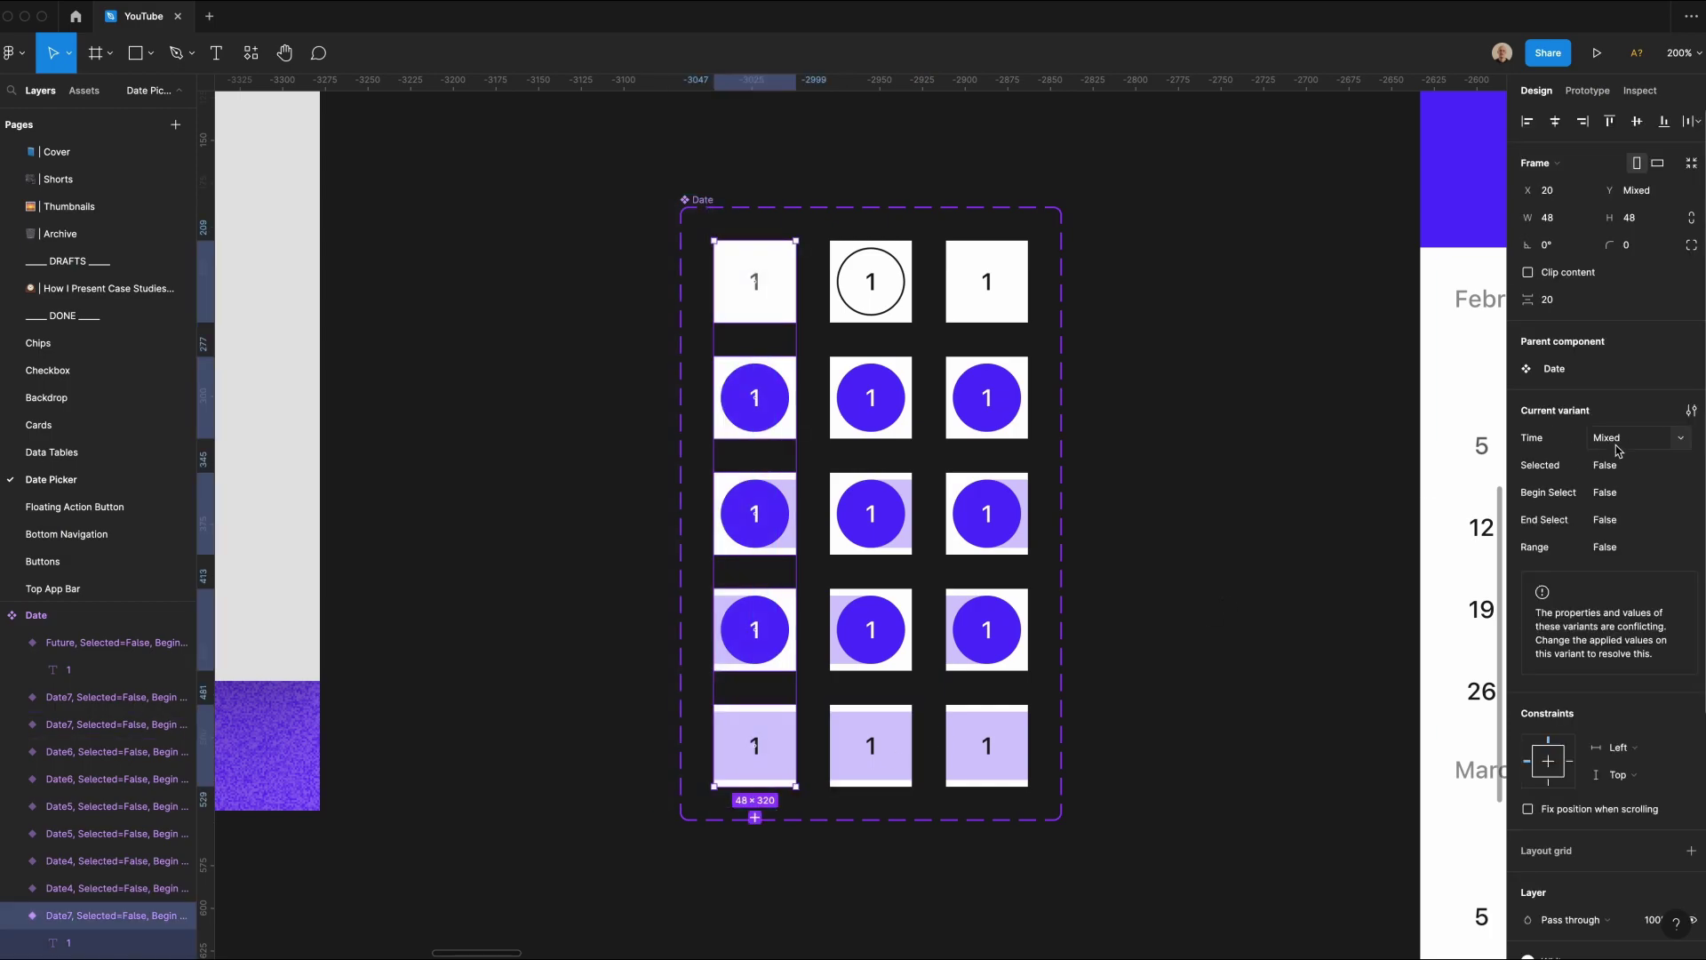
{"action": "left_click", "coordinate": [1626, 438]}
{"action": "type", "text": "Past"}
{"action": "left_click_drag", "start_coordinate": [854, 156], "coordinate": [889, 756]}
{"action": "left_click", "coordinate": [1602, 446]}
{"action": "type", "text": "Current"}
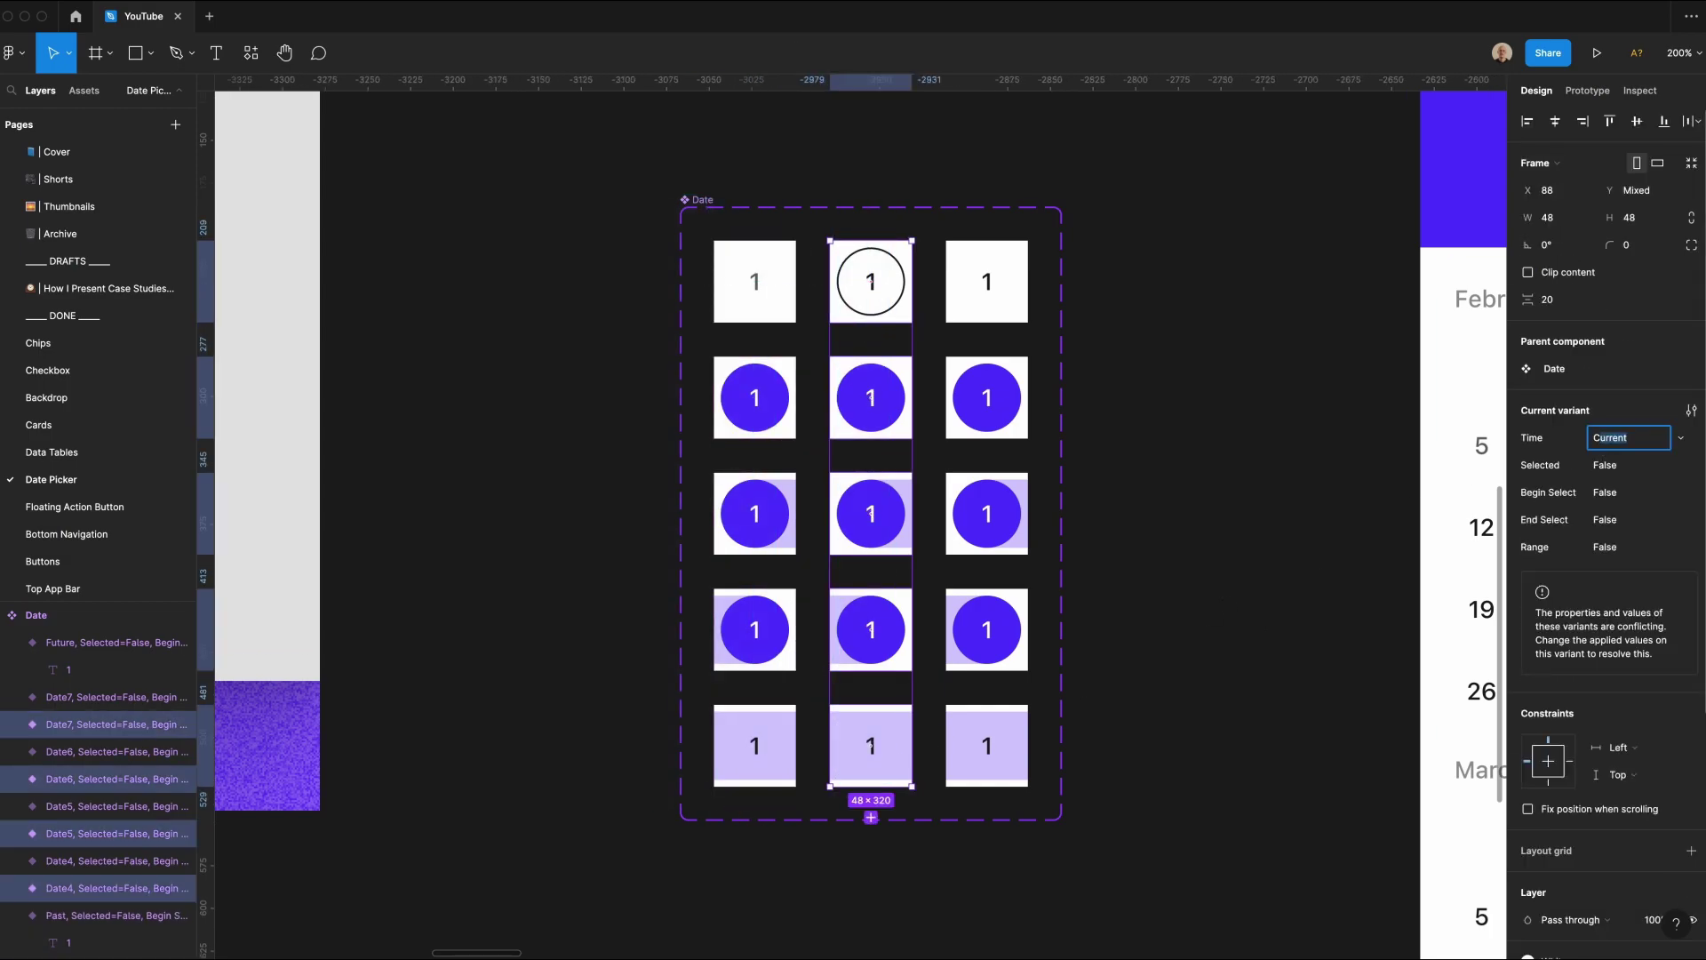
Step: Set the Time property to Future for all variants in the third column of the Date component set
{"action": "key", "text": "Return"}
{"action": "left_click_drag", "start_coordinate": [1058, 170], "coordinate": [978, 835]}
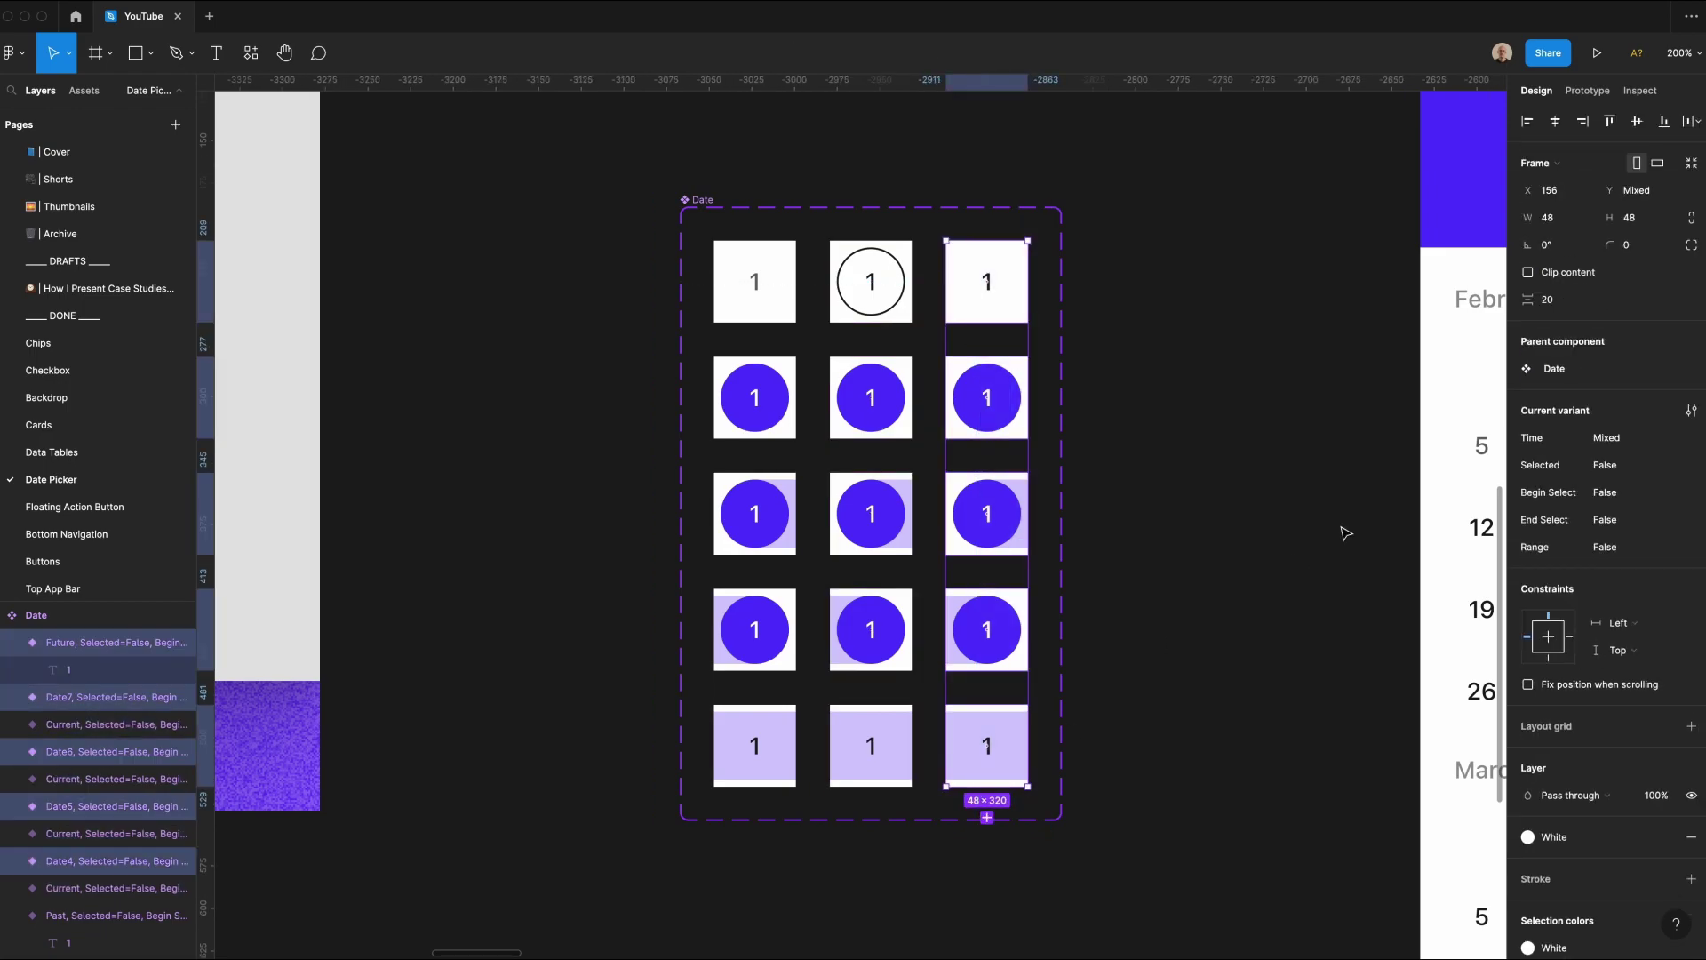
{"action": "left_click", "coordinate": [1645, 441]}
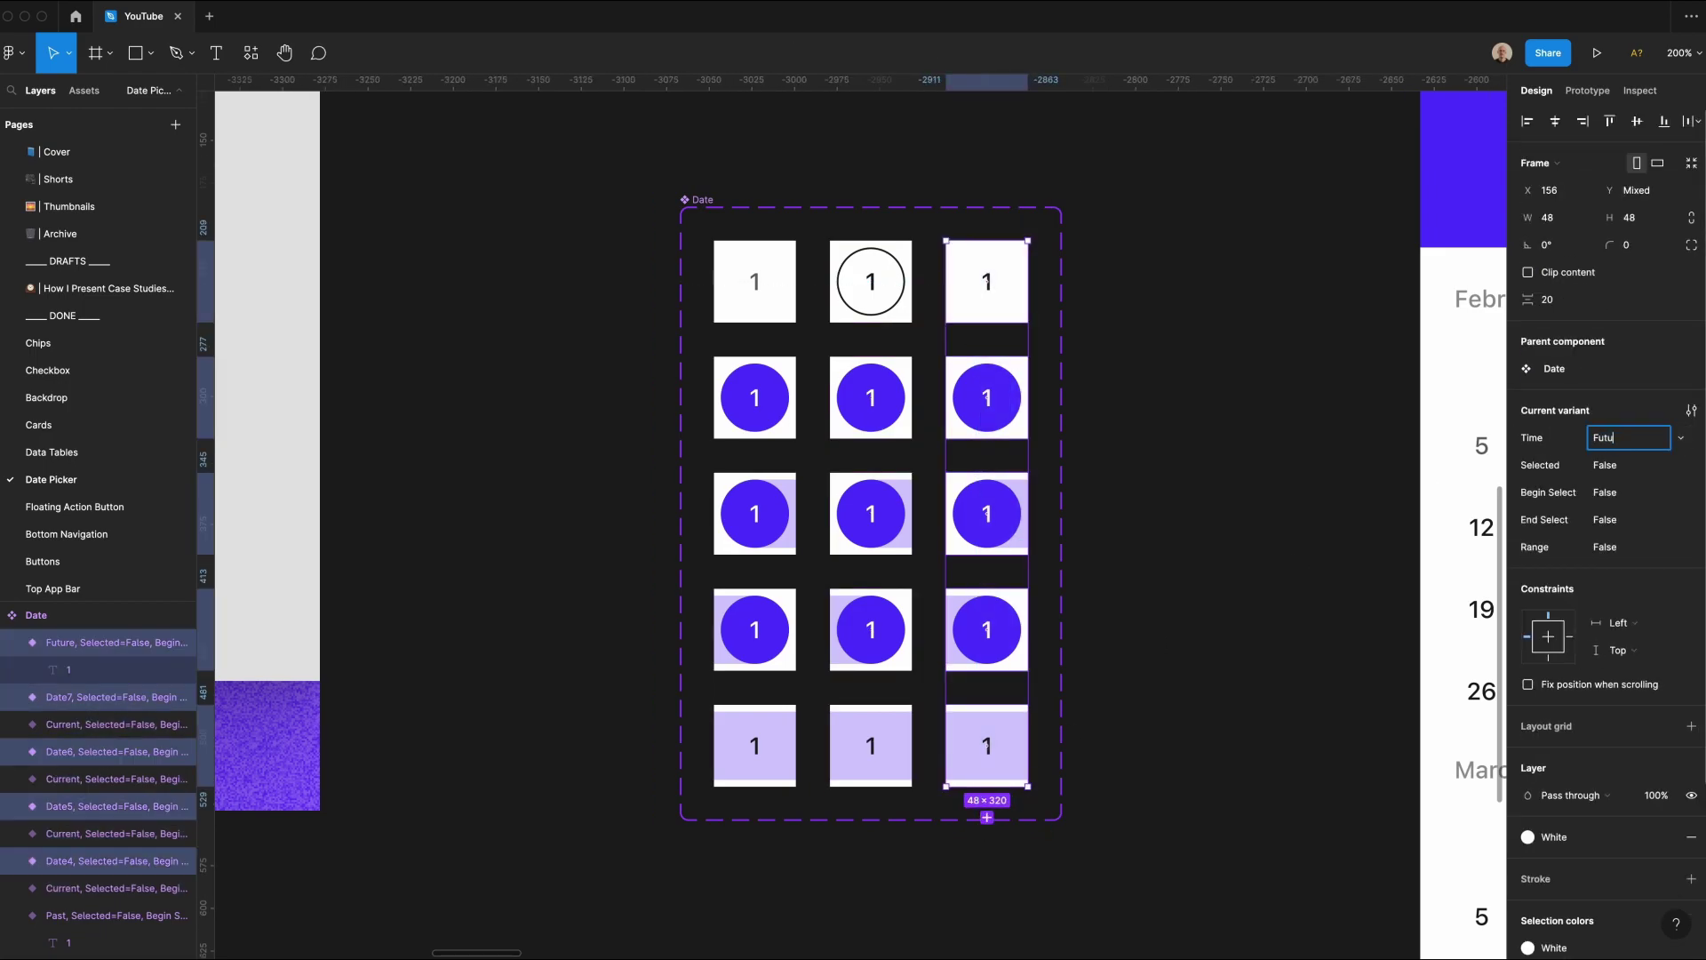
Step: Set Selected to True for the second-row variants and Begin Select to True for the third-row variants
{"action": "left_click_drag", "start_coordinate": [591, 297], "coordinate": [1022, 274]}
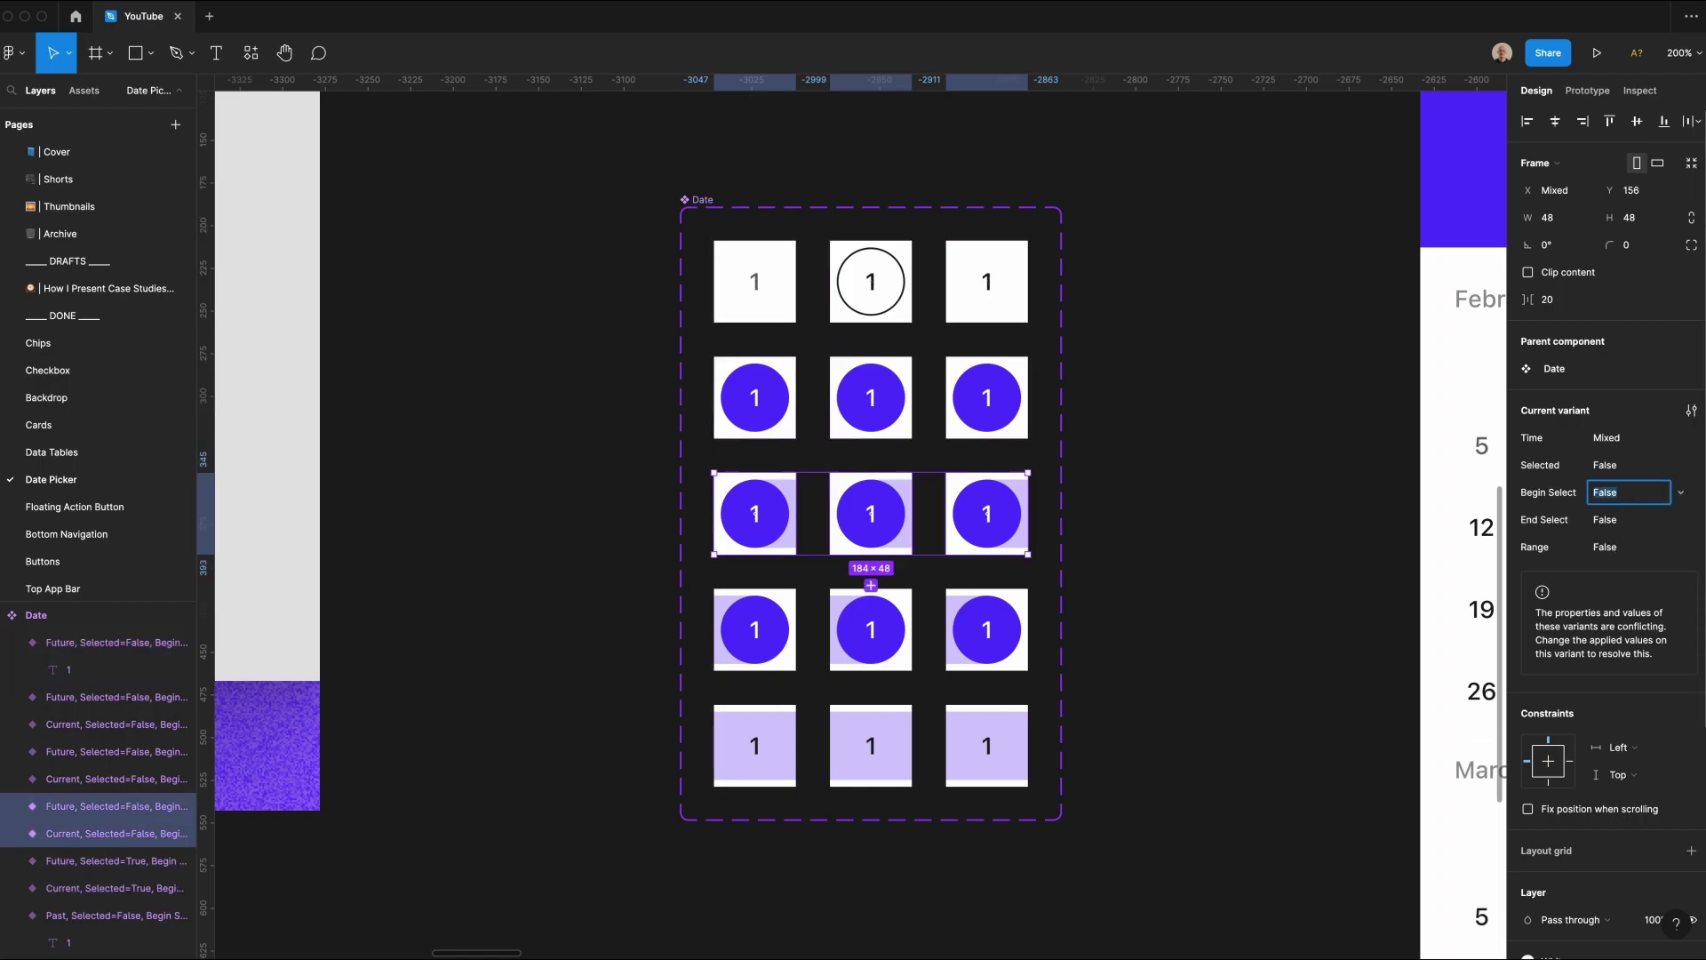
{"action": "type", "text": "True"}
{"action": "key", "text": "Return"}
Step: Set End Select to True for the three variants in the fourth row
{"action": "left_click_drag", "start_coordinate": [553, 633], "coordinate": [1071, 653]}
{"action": "left_click", "coordinate": [1613, 520]}
{"action": "type", "text": "True"}
{"action": "key", "text": "Tab"}
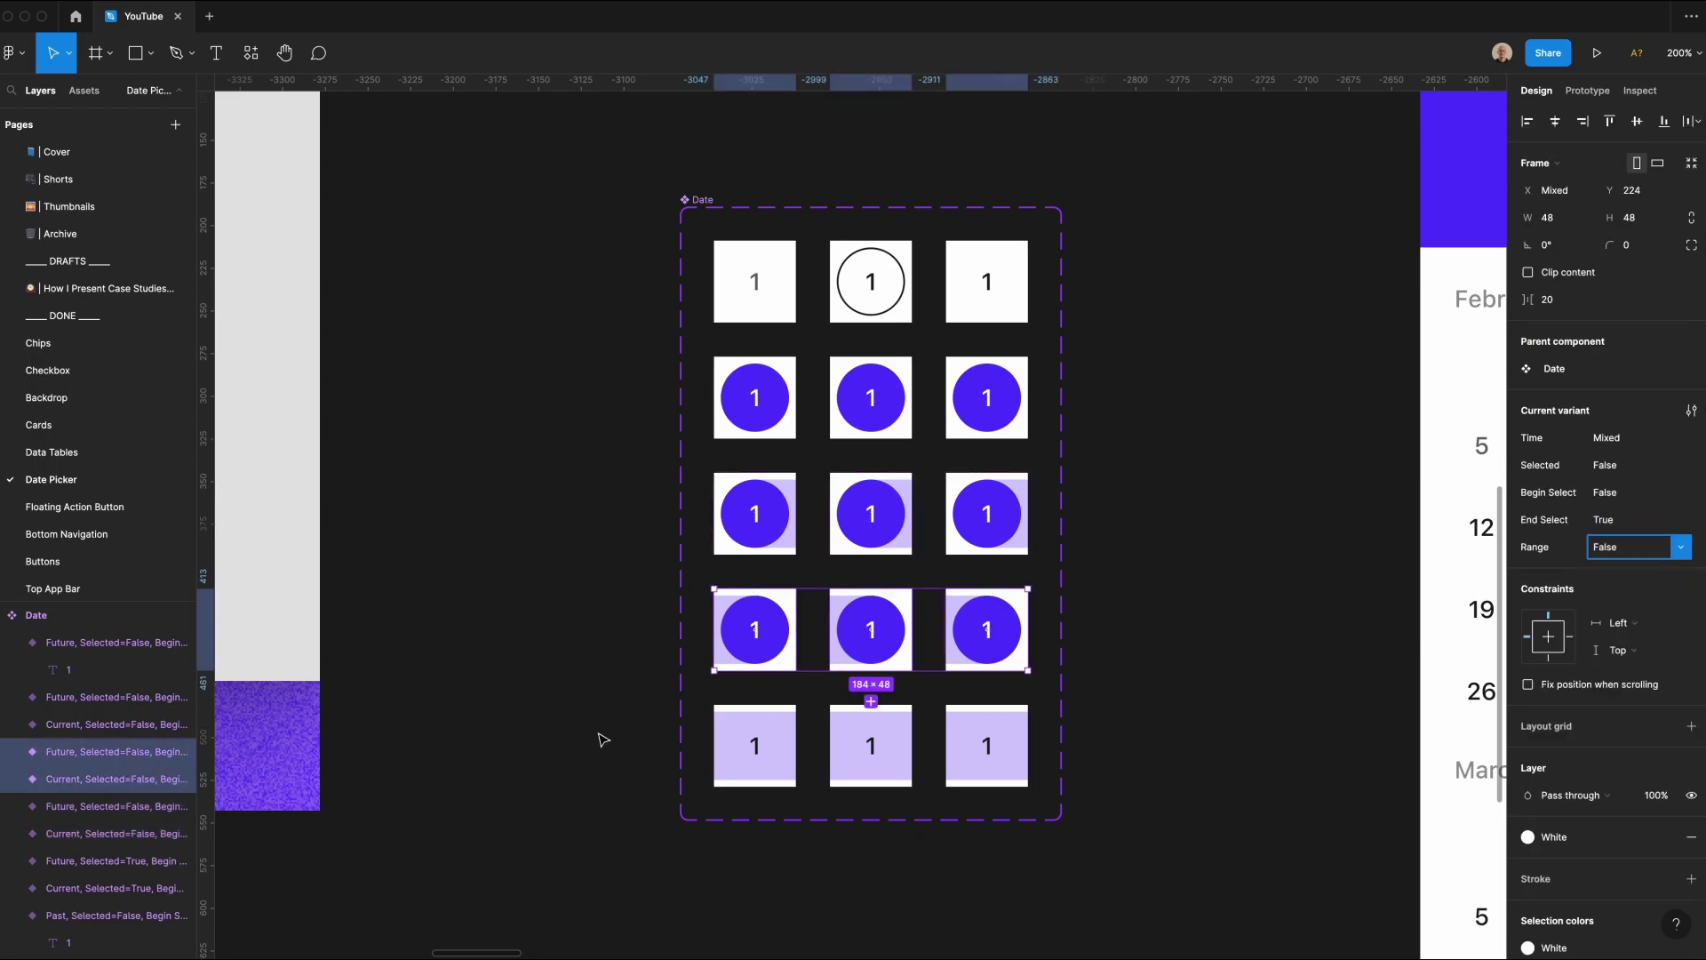
Step: Set Range to True for the three variants in the fifth row
{"action": "left_click_drag", "start_coordinate": [599, 733], "coordinate": [1080, 782]}
{"action": "left_click", "coordinate": [1611, 546]}
{"action": "type", "text": "True"}
{"action": "key", "text": "Tab"}
{"action": "left_click", "coordinate": [1249, 570]}
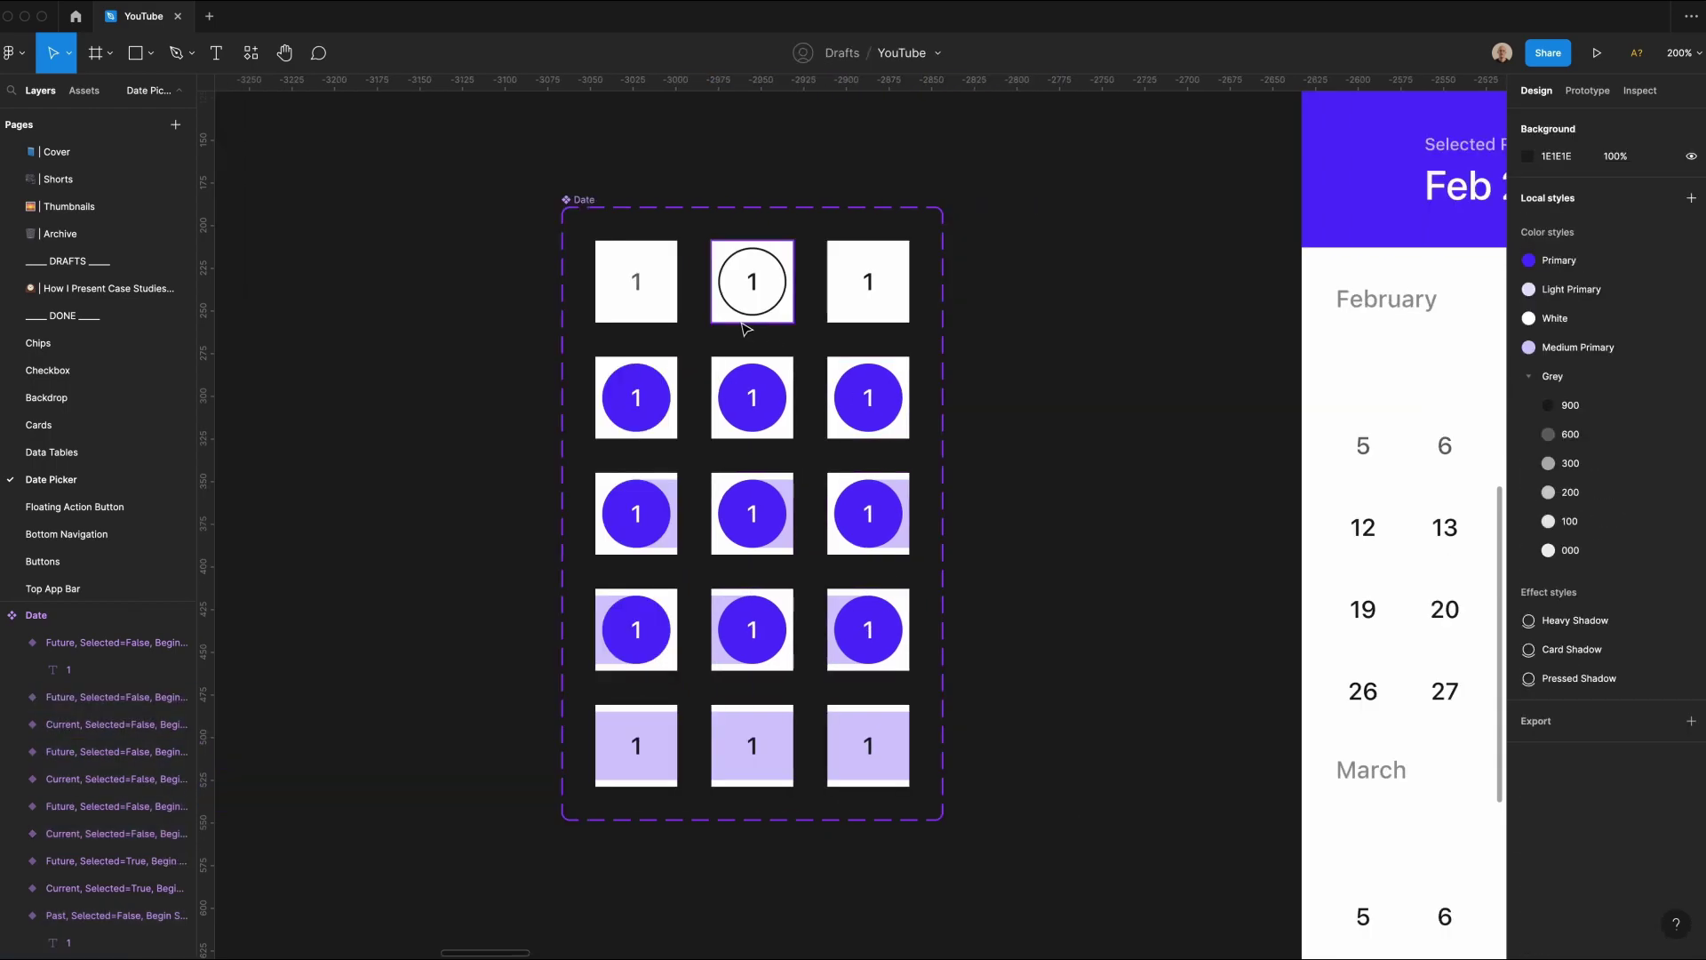
Step: Place a test instance of the Current date beside the component set and try its Selected, Begin Select, End Select and Range properties
{"action": "left_click", "coordinate": [627, 300]}
{"action": "left_click", "coordinate": [750, 298]}
{"action": "left_click_drag", "start_coordinate": [751, 297], "coordinate": [1134, 430]}
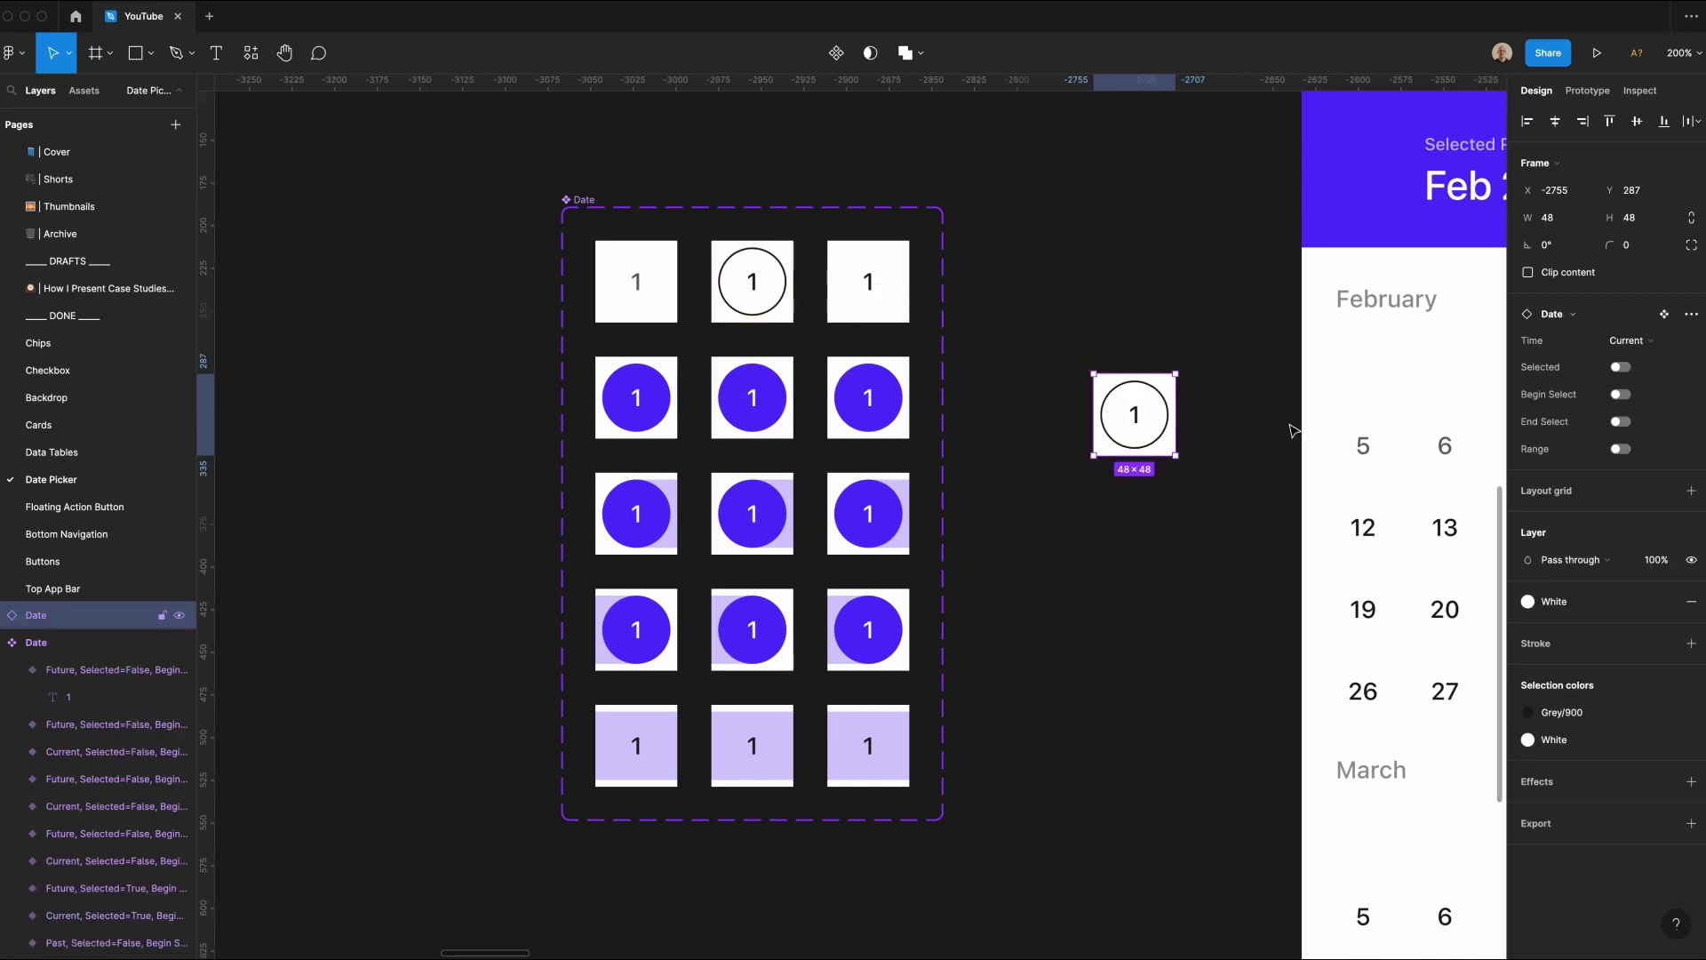
{"action": "left_click", "coordinate": [1622, 367]}
{"action": "left_click", "coordinate": [1622, 367]}
{"action": "left_click", "coordinate": [1621, 394]}
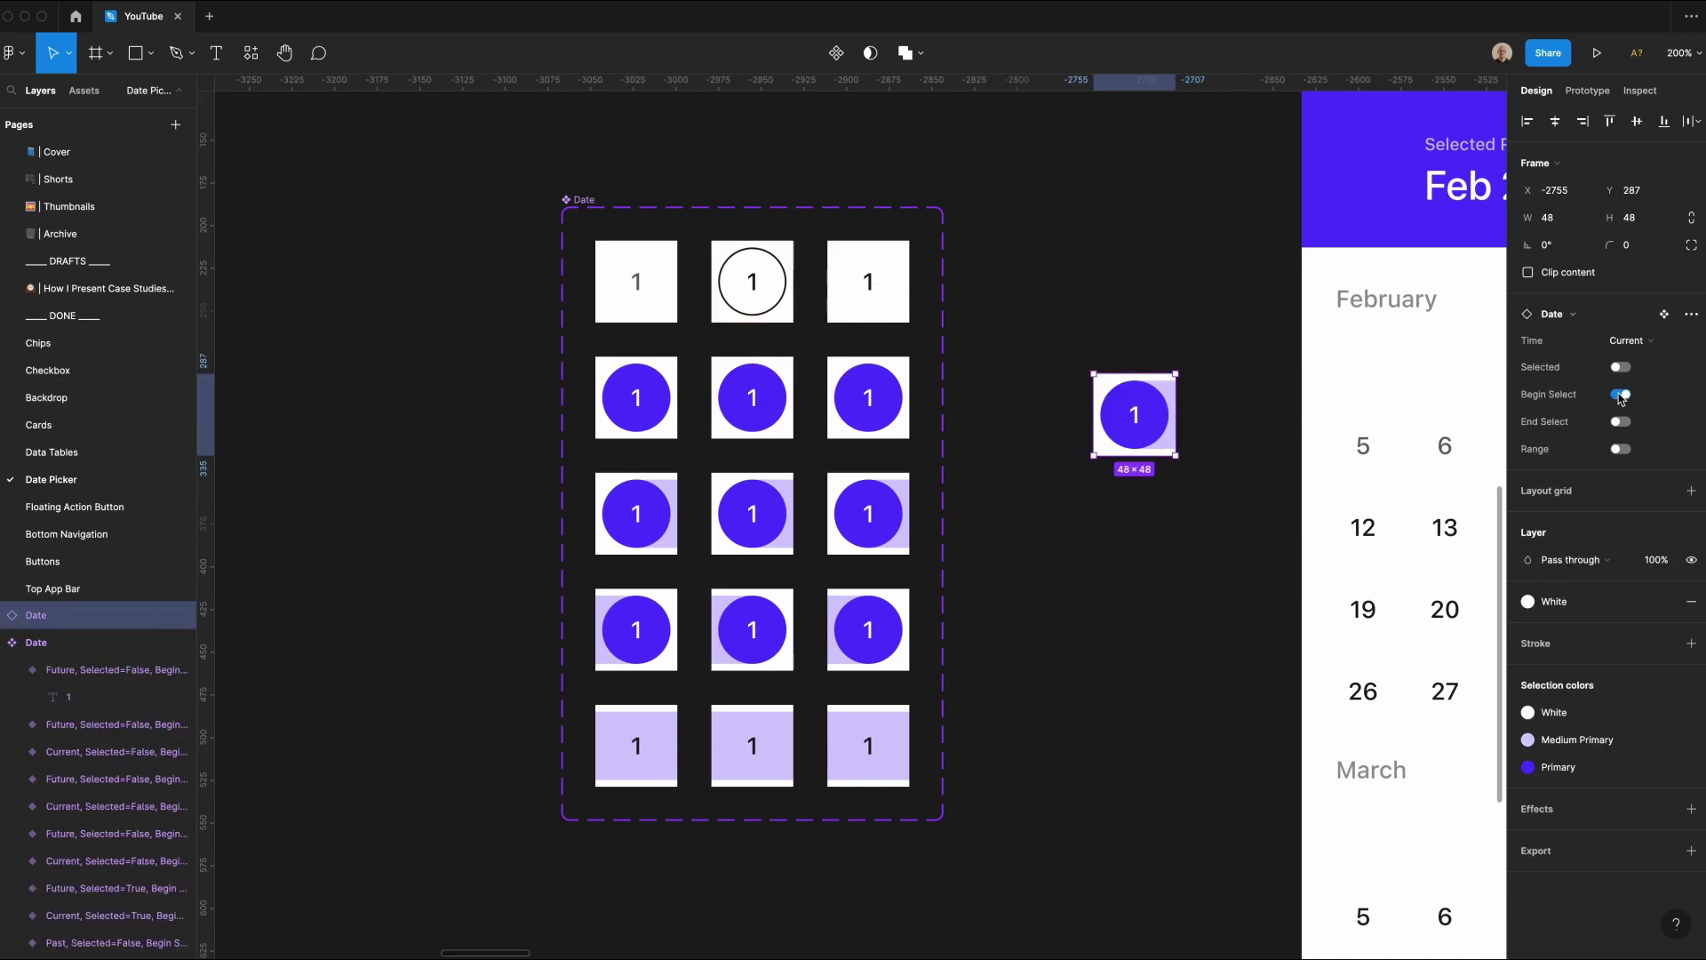
{"action": "left_click", "coordinate": [1621, 394]}
{"action": "left_click", "coordinate": [1625, 421]}
{"action": "left_click", "coordinate": [1625, 421]}
{"action": "left_click", "coordinate": [1623, 449]}
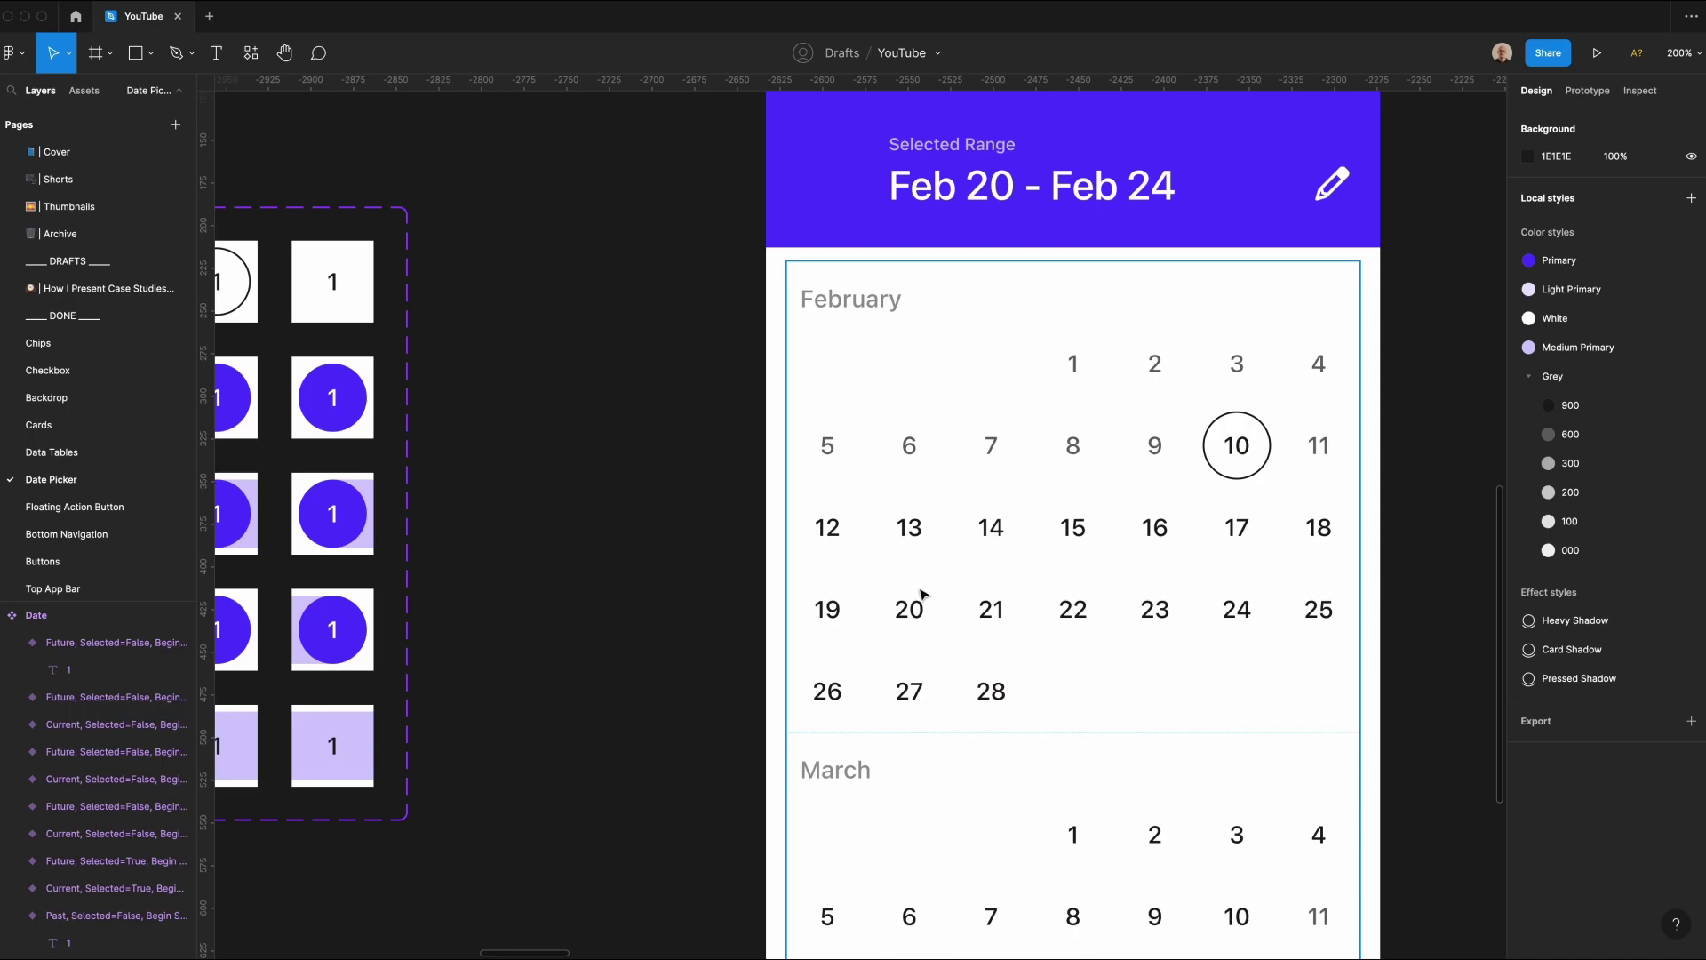
Step: Turn on Begin Select for the February 20 date in the calendar screen
{"action": "left_click", "coordinate": [922, 593]}
{"action": "double_click", "coordinate": [922, 593]}
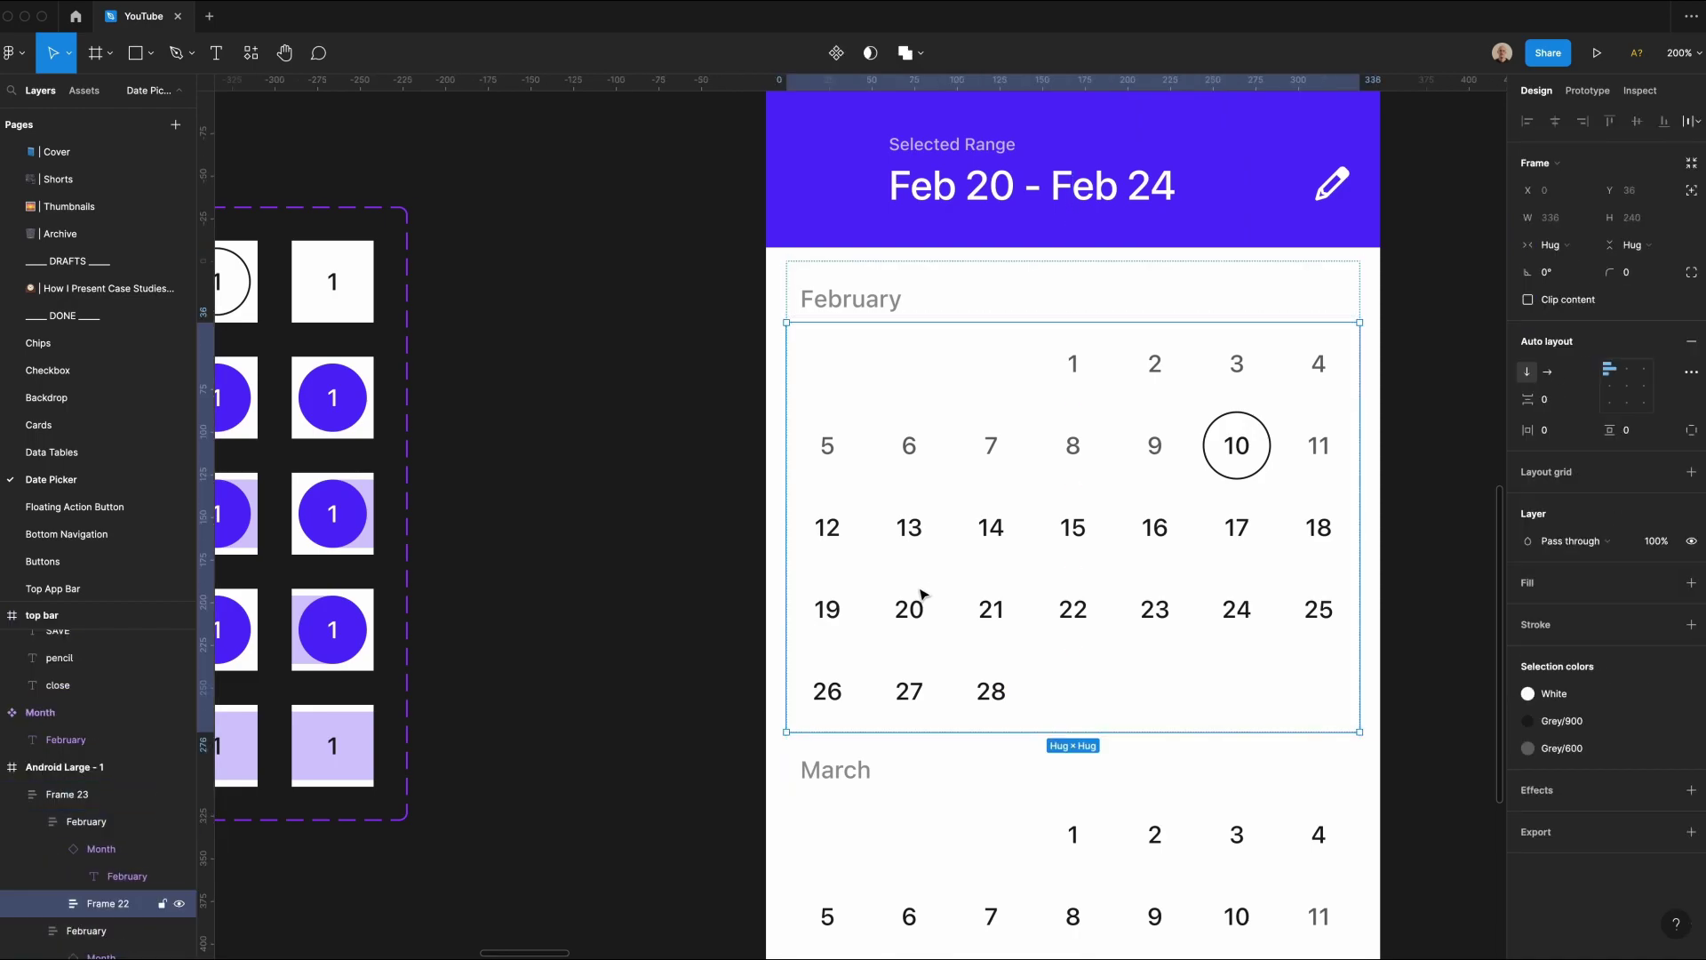
{"action": "double_click", "coordinate": [922, 594]}
{"action": "double_click", "coordinate": [923, 594]}
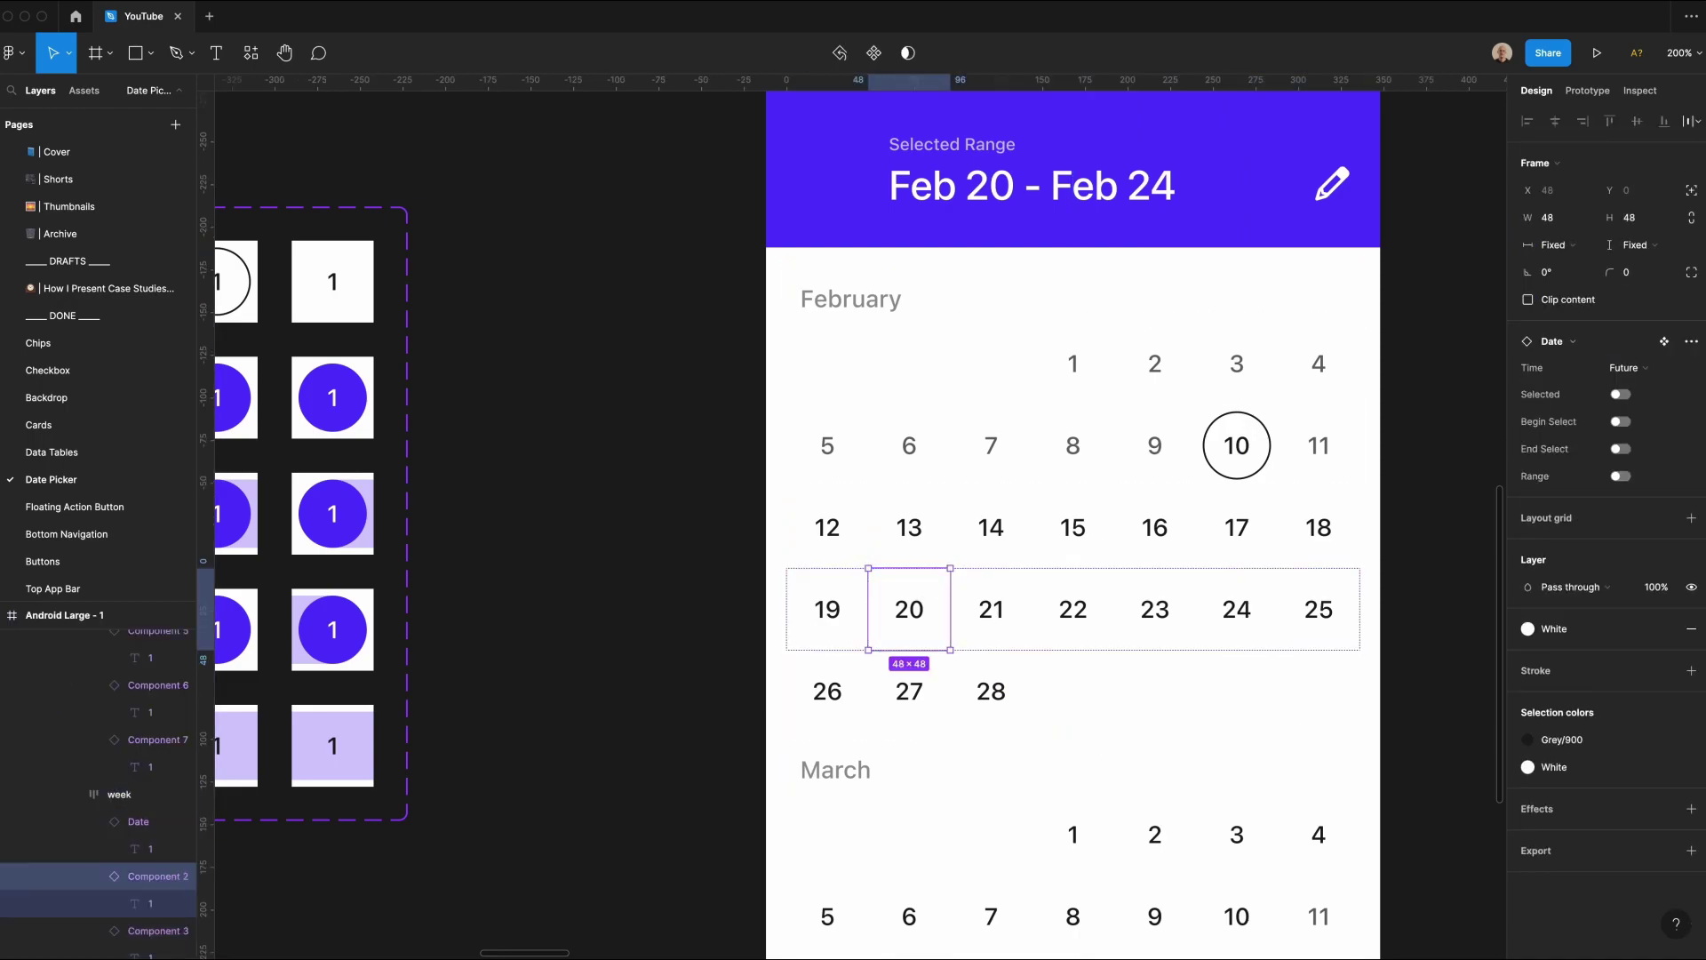
{"action": "left_click", "coordinate": [1621, 421]}
Step: Turn on Range for February 21, 22 and 23 and End Select for February 24
{"action": "left_click", "coordinate": [991, 609]}
{"action": "left_click", "coordinate": [1074, 609], "text": "shift"}
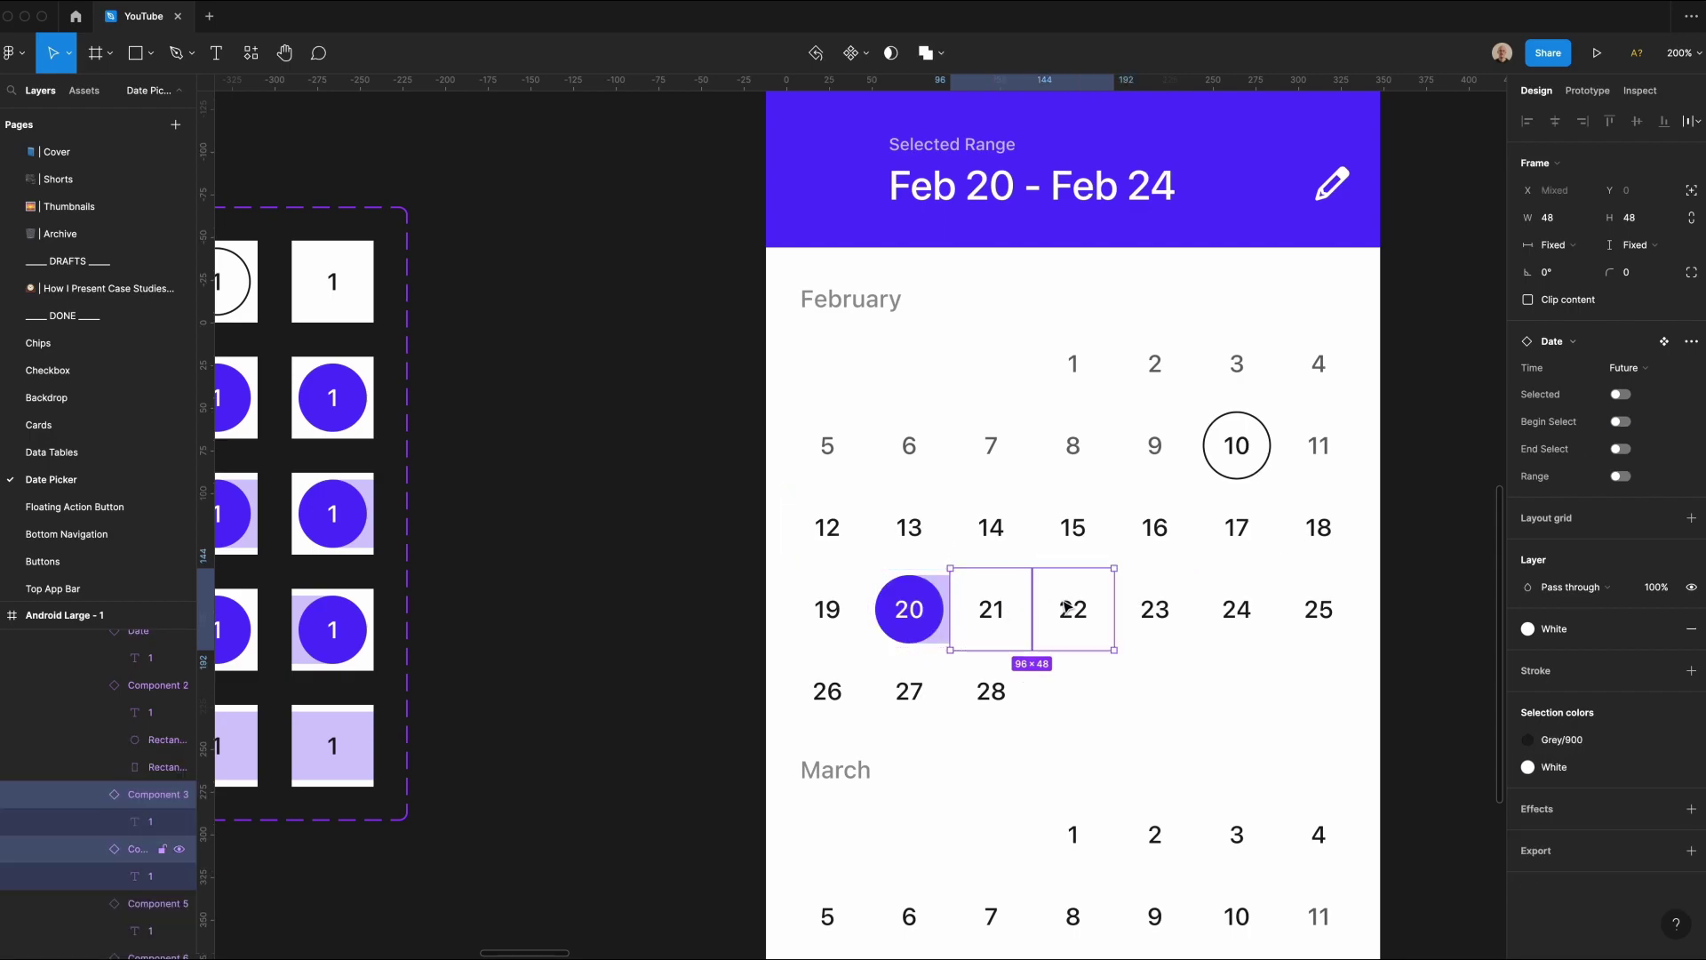
{"action": "left_click", "coordinate": [1170, 609], "text": "shift"}
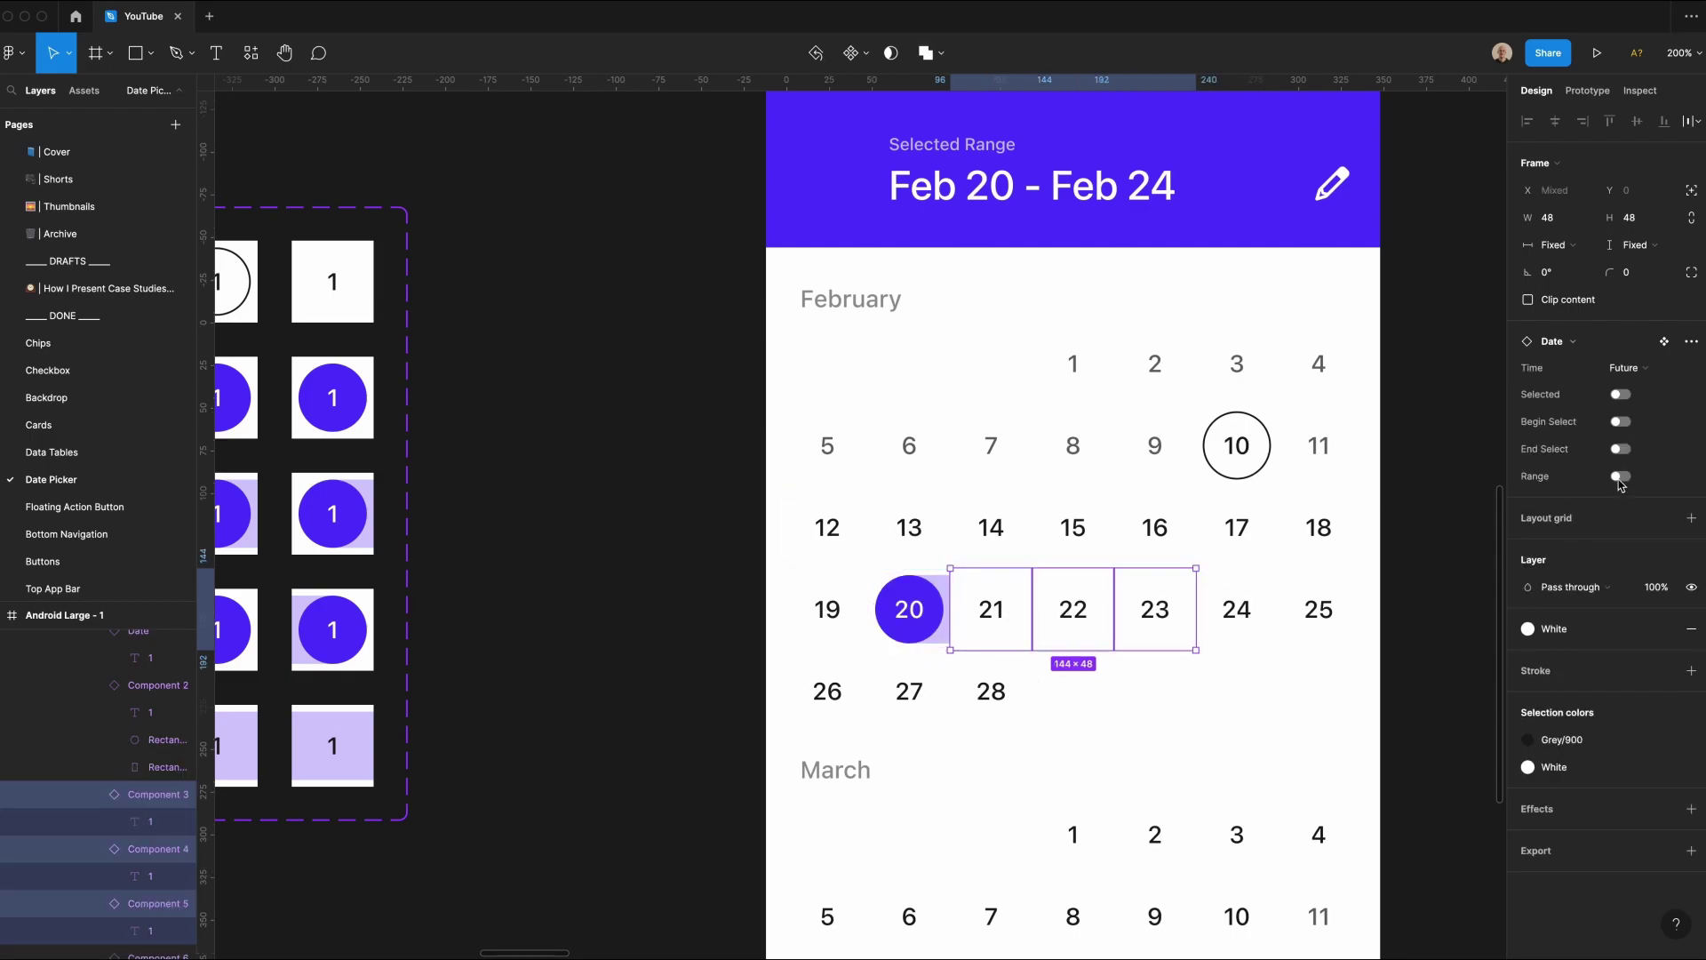
{"action": "left_click", "coordinate": [1621, 477]}
{"action": "left_click", "coordinate": [1237, 610]}
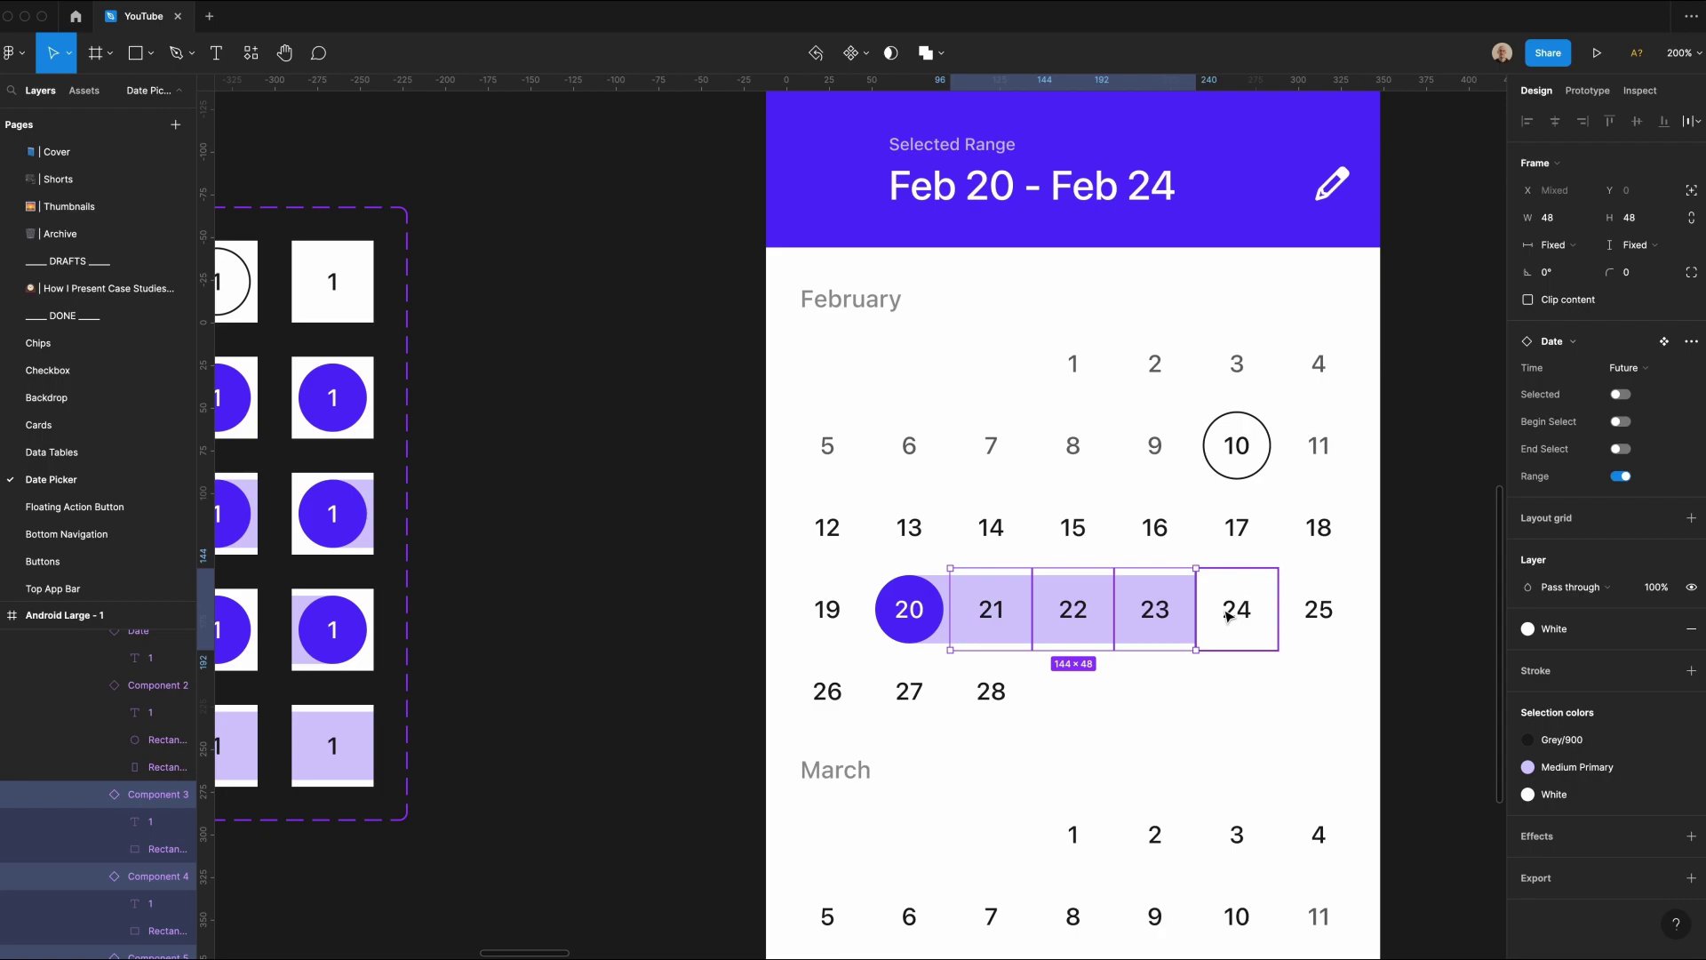
{"action": "left_click", "coordinate": [1621, 449]}
Step: Try Begin Select on February 14 and End Select on February 16, switching each one back off
{"action": "scroll", "coordinate": [590, 495], "scroll_direction": "up", "scroll_amount": 3}
{"action": "scroll", "coordinate": [590, 495], "scroll_direction": "right", "scroll_amount": 3}
{"action": "left_click", "coordinate": [1002, 601]}
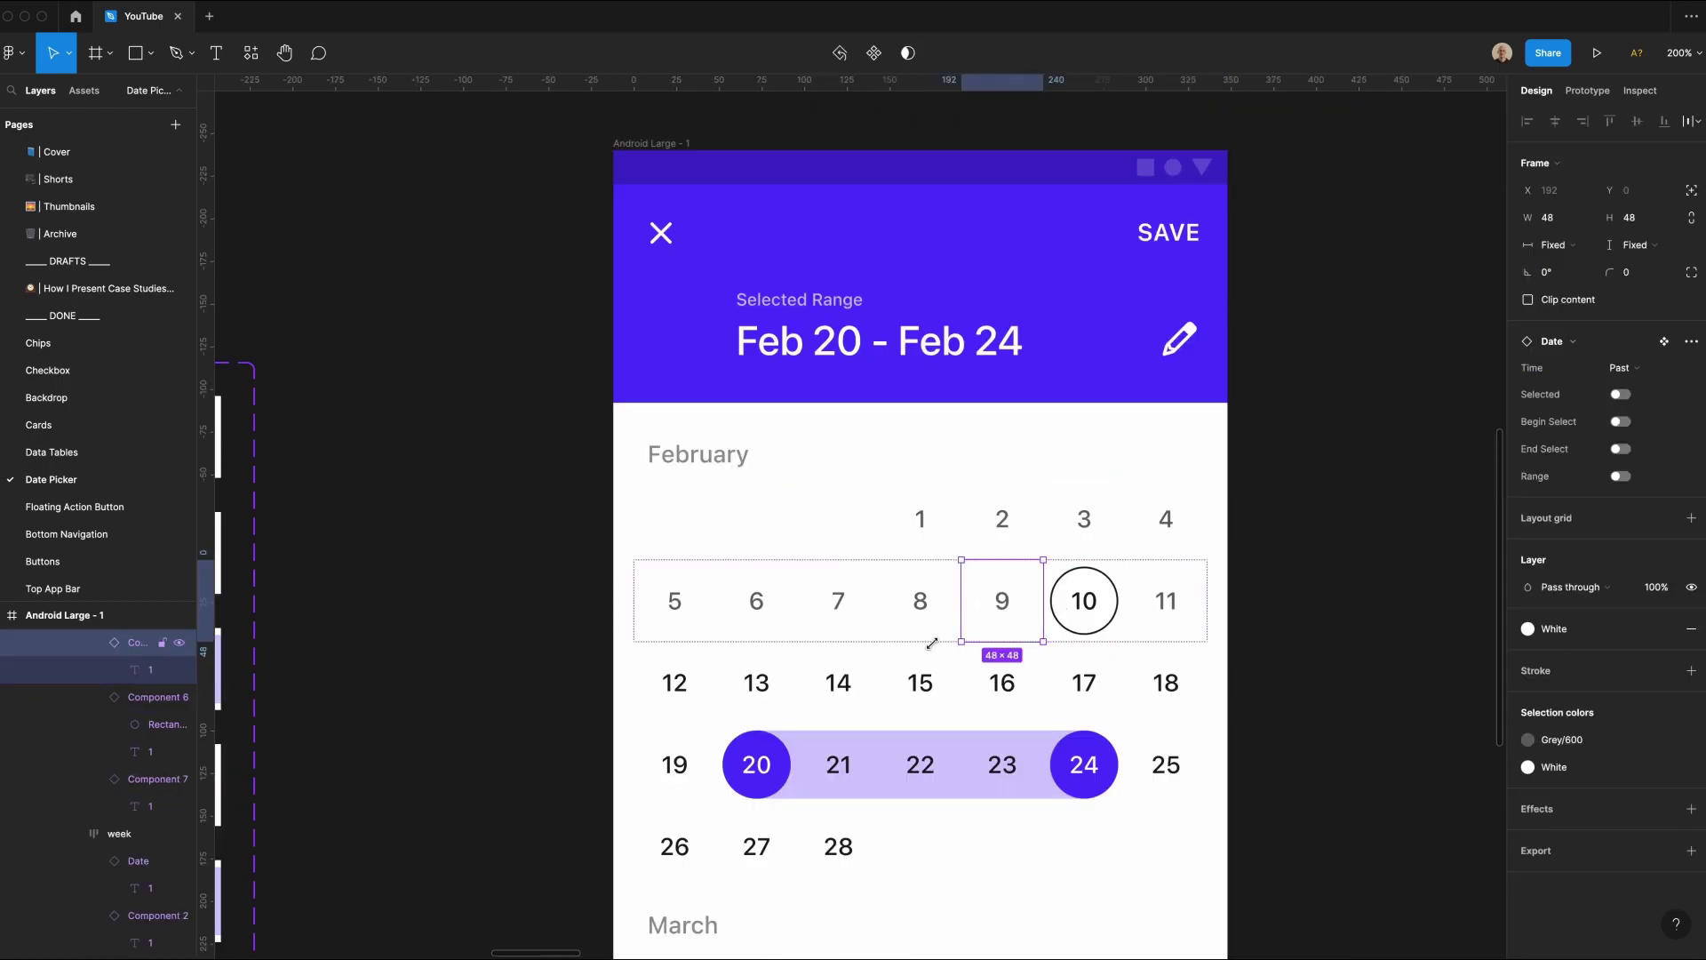
{"action": "left_click", "coordinate": [817, 682]}
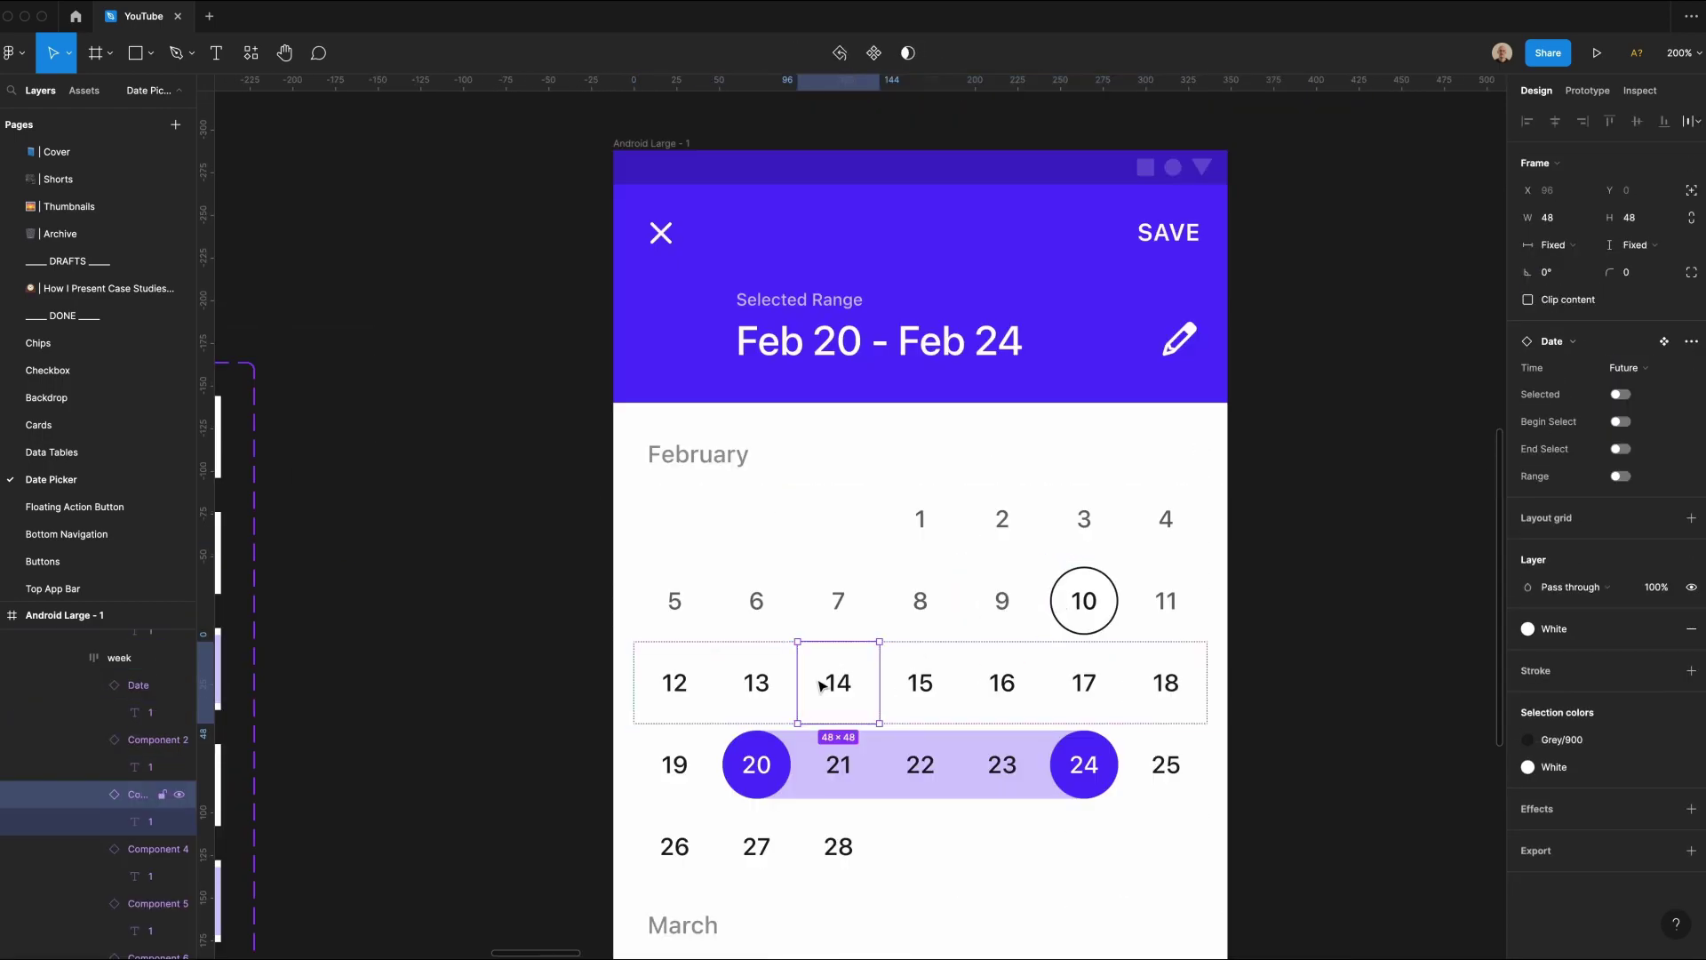
{"action": "left_click", "coordinate": [1622, 422]}
{"action": "left_click", "coordinate": [1621, 422]}
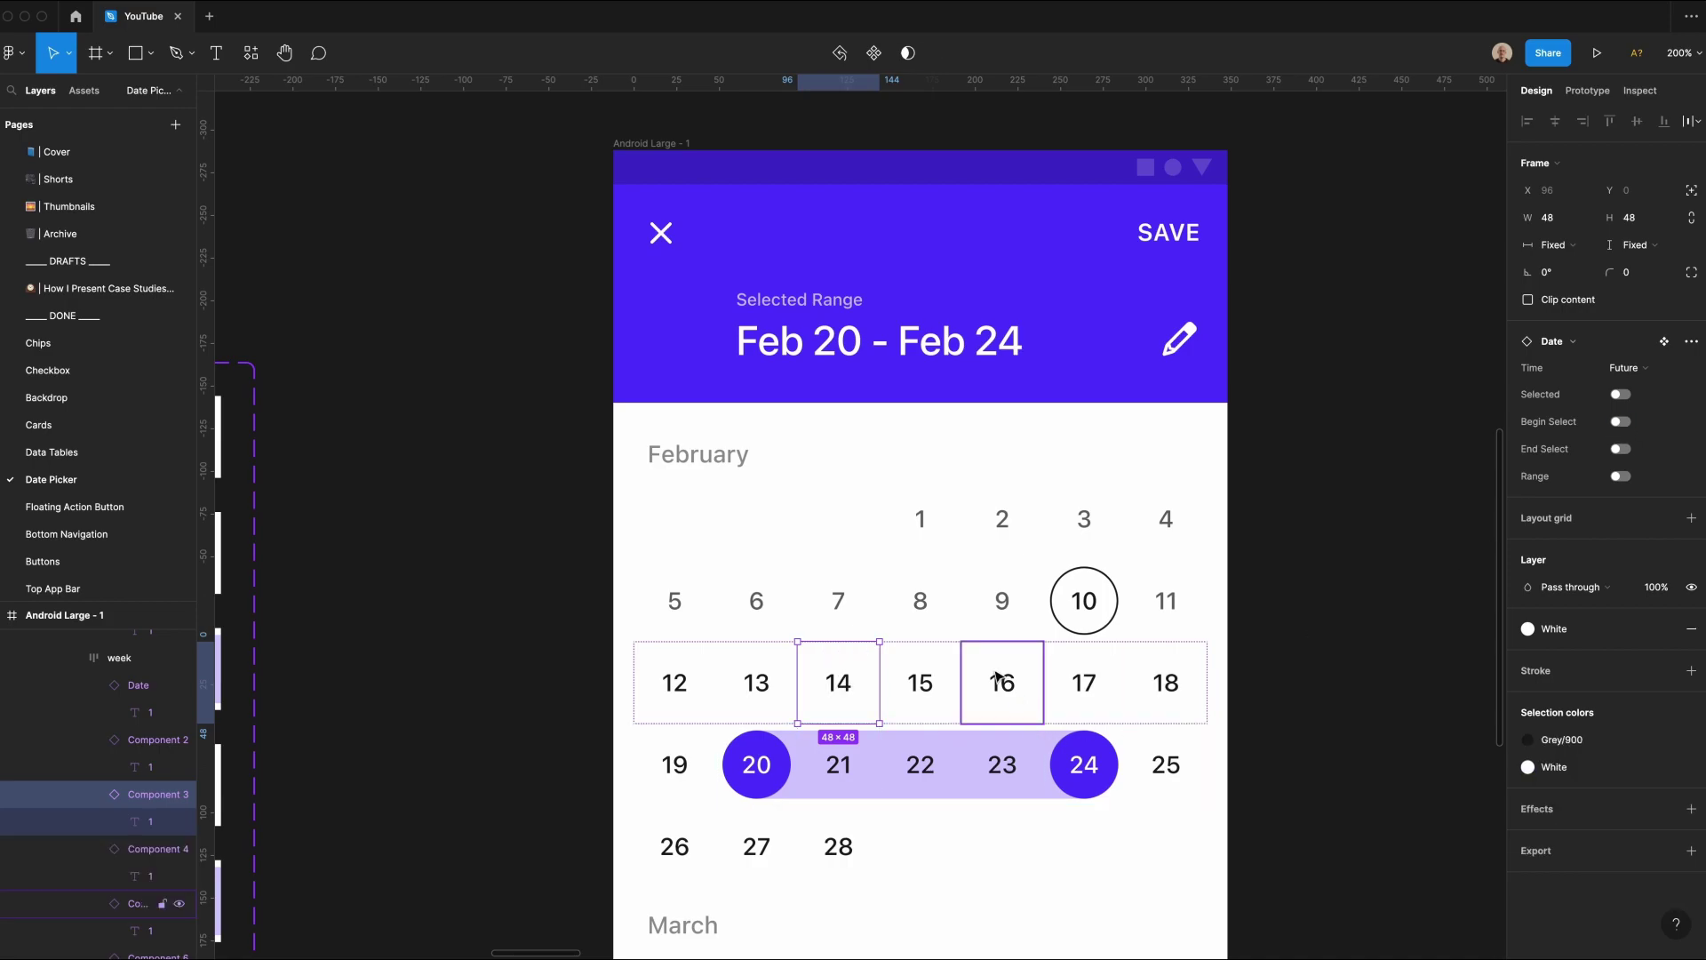
{"action": "left_click", "coordinate": [1002, 680]}
{"action": "left_click", "coordinate": [1621, 449]}
{"action": "left_click", "coordinate": [1621, 448]}
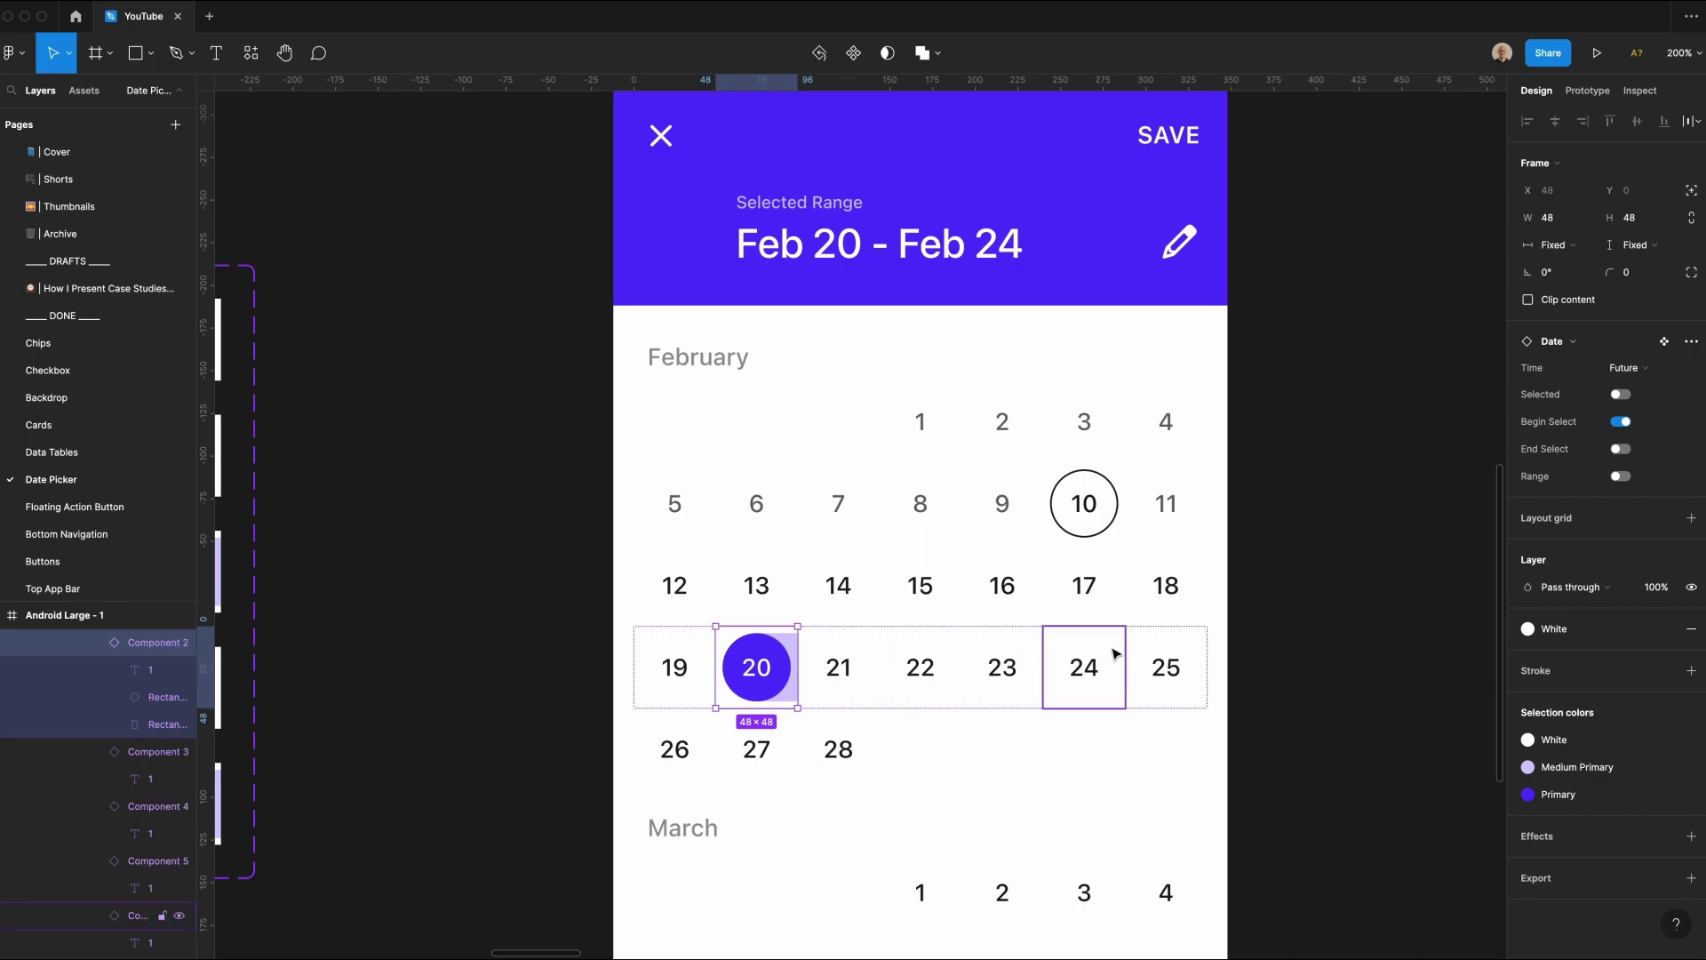
Step: Give the February 20 date the Selected state instead of Begin Select
{"action": "left_click", "coordinate": [1621, 395]}
Step: Change the header label to "Selected Data" and shorten the date text below it to "Feb 20"
{"action": "double_click", "coordinate": [845, 207]}
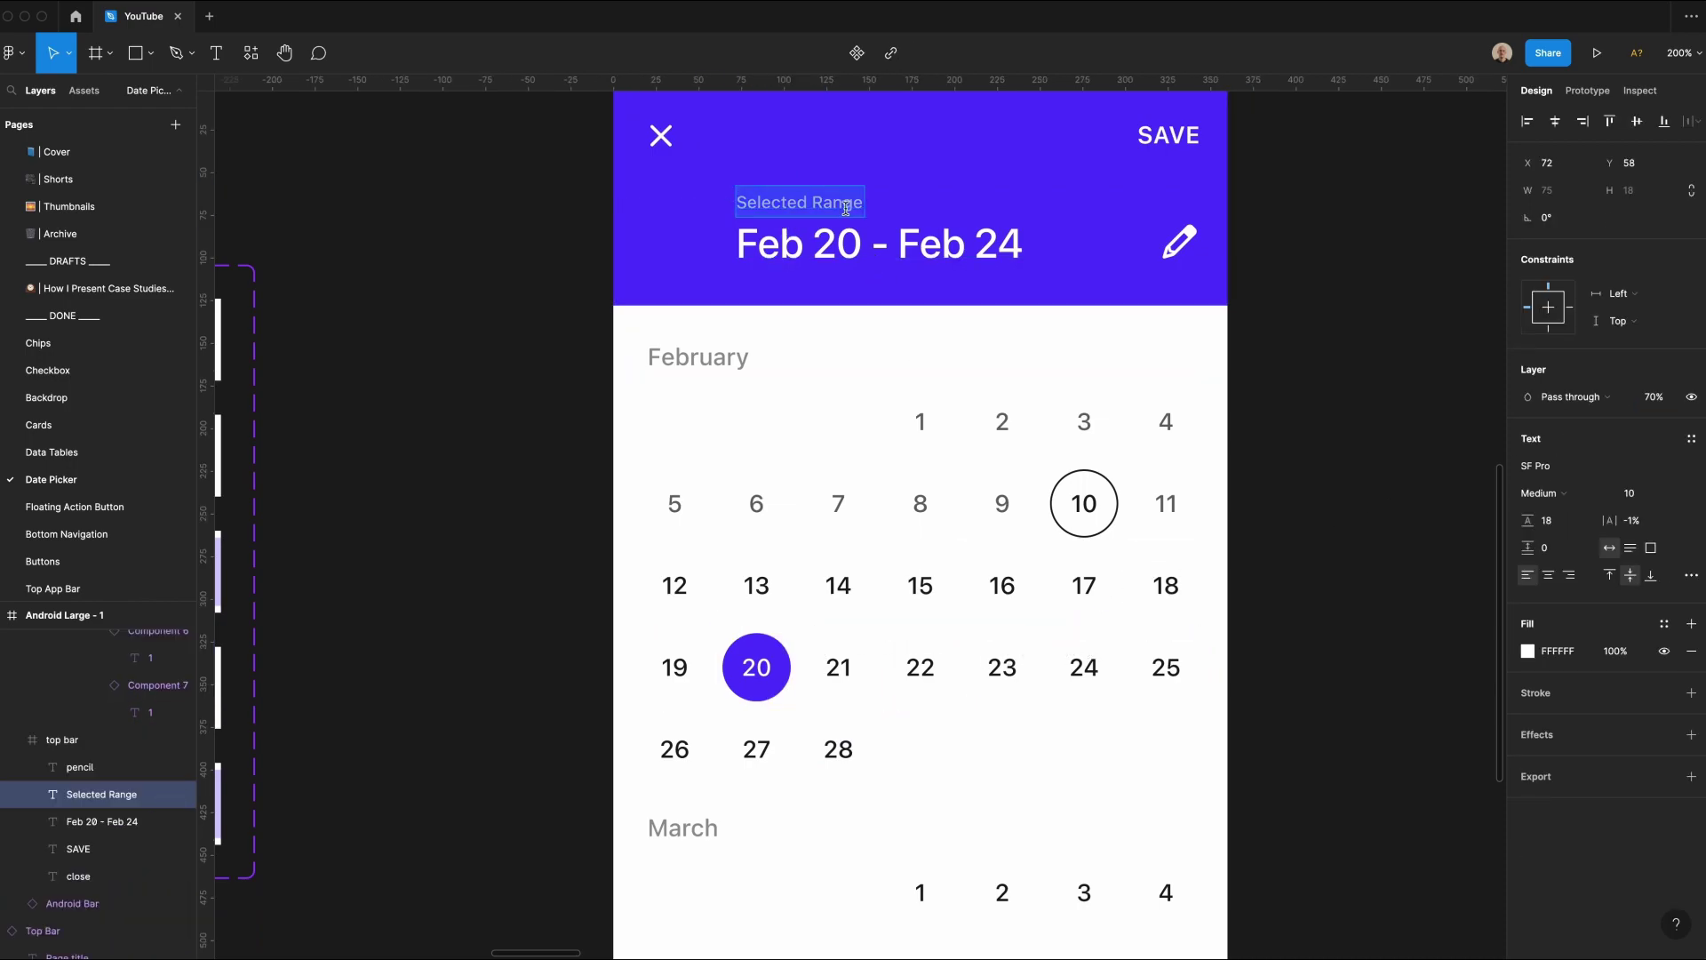
{"action": "double_click", "coordinate": [845, 207]}
{"action": "type", "text": "Data"}
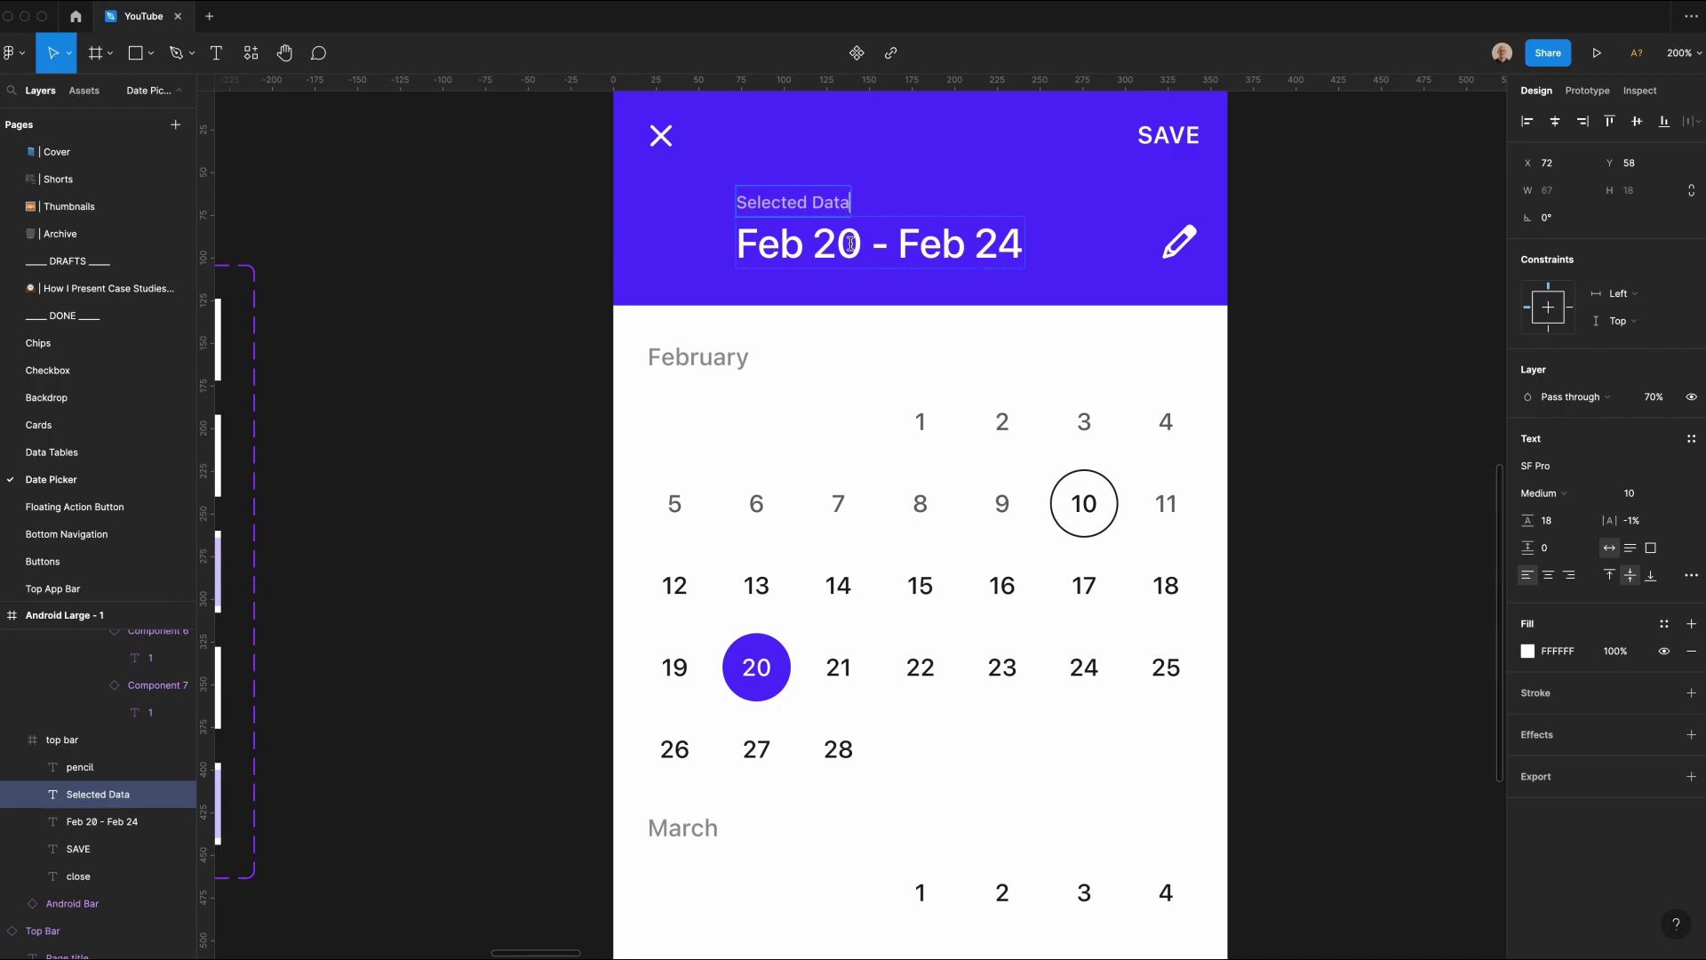
{"action": "left_click_drag", "start_coordinate": [861, 248], "coordinate": [1113, 298]}
{"action": "key", "text": "BackSpace"}
{"action": "key", "text": "Escape"}
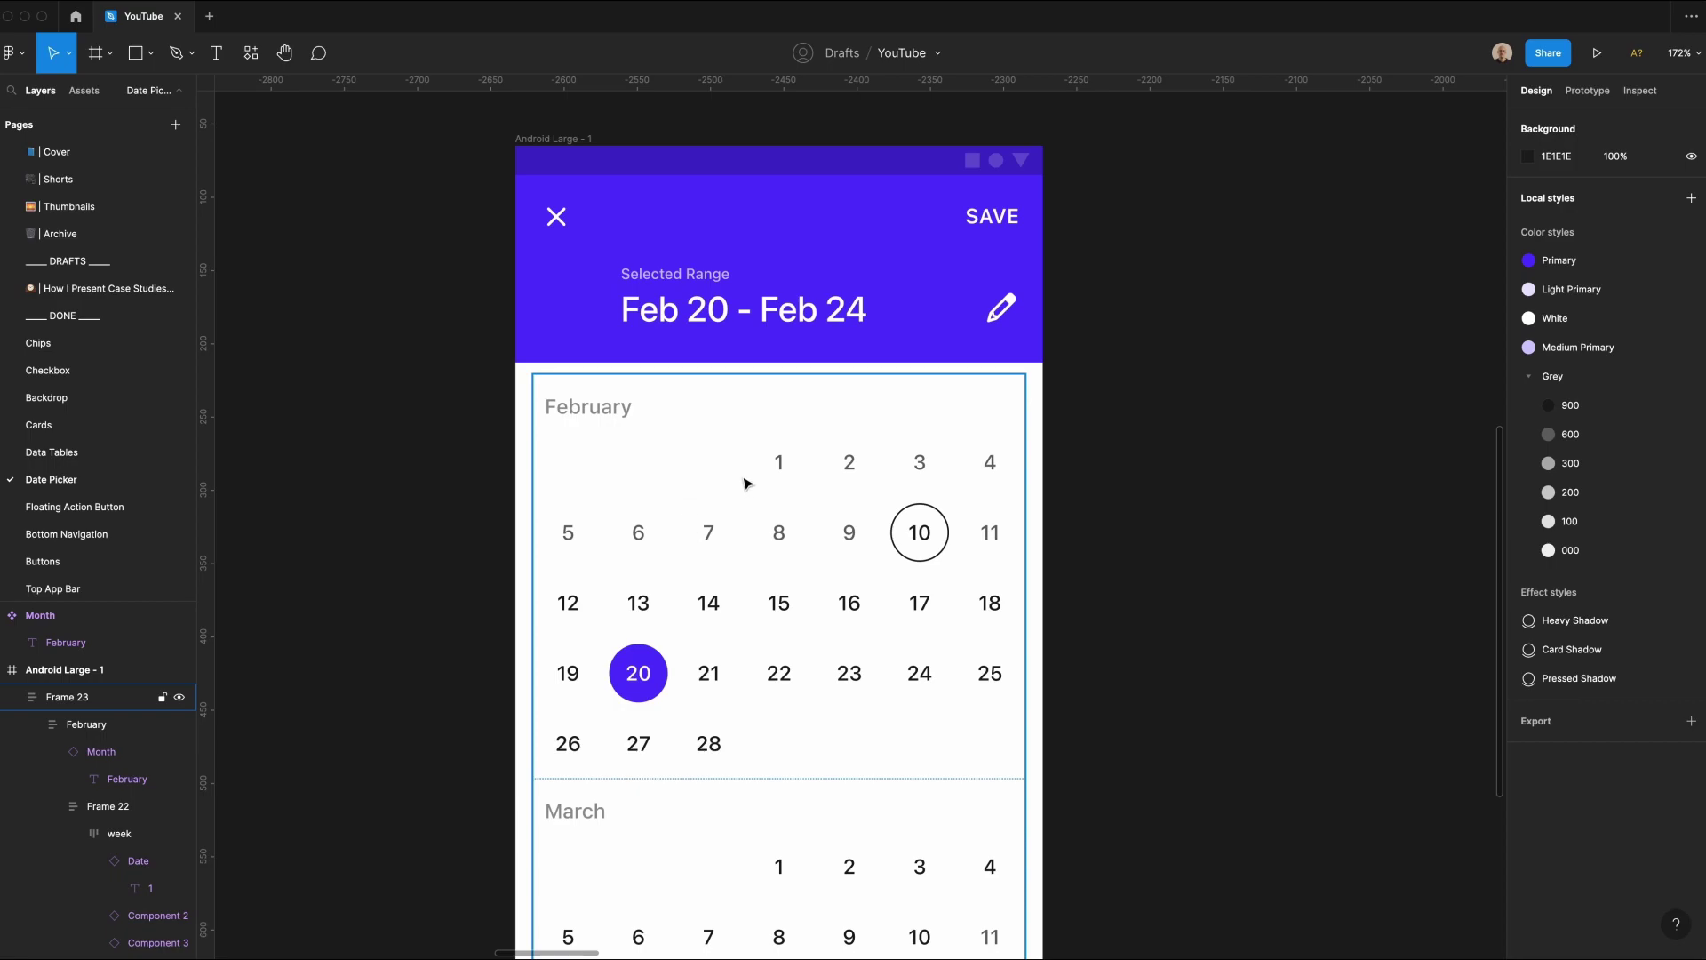
Step: Rename the Month component above the Android screen as "Month Title"
{"action": "scroll", "coordinate": [937, 487], "scroll_direction": "up", "scroll_amount": 4}
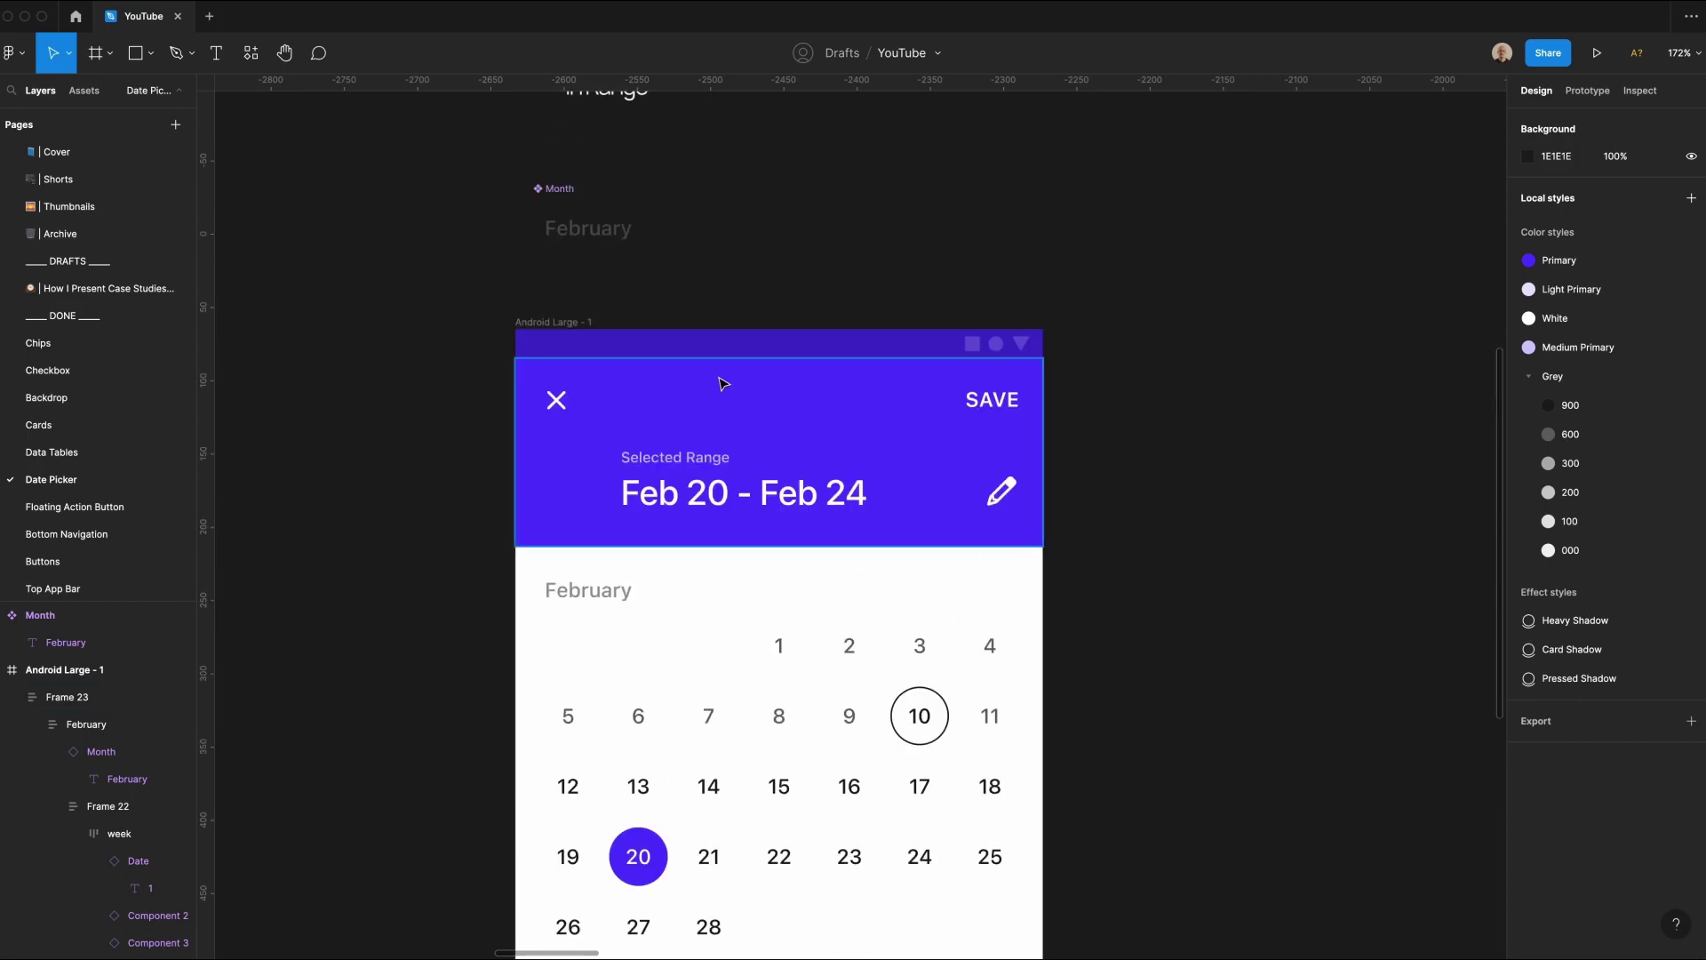
{"action": "double_click", "coordinate": [548, 189]}
{"action": "type", "text": "Mn"}
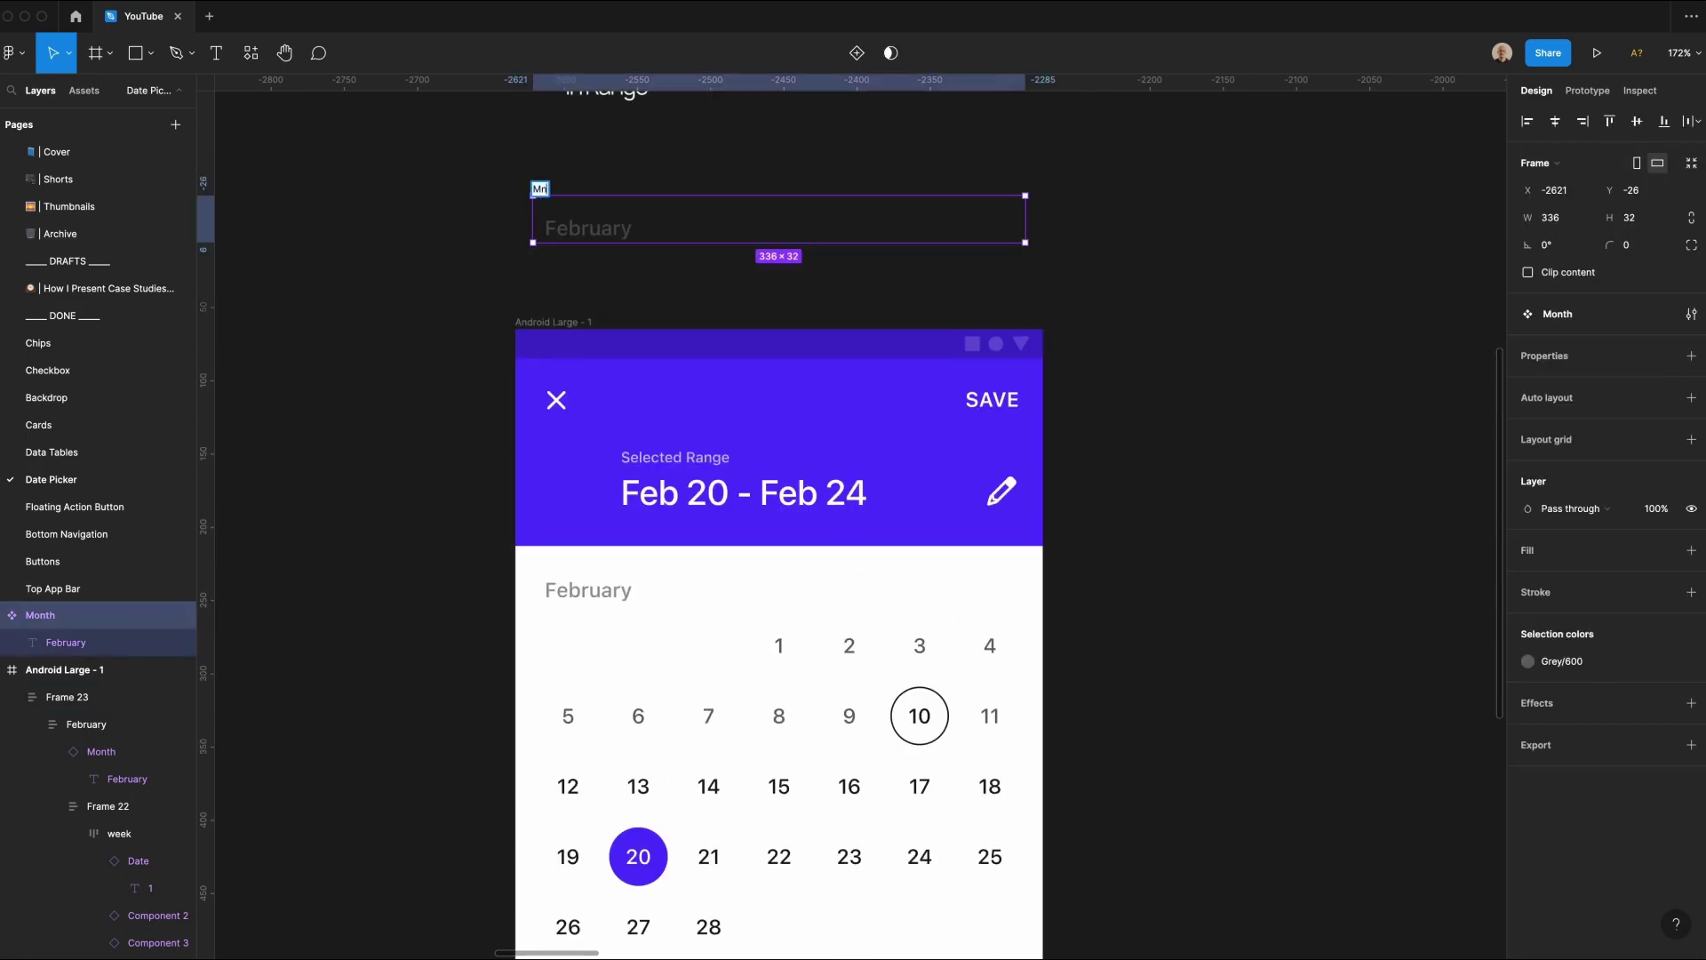
{"action": "type", "text": "nth Title"}
{"action": "key", "text": "Return"}
Step: Place a copy of the February calendar frame beside the Android screen and fill it with the White color style
{"action": "scroll", "coordinate": [731, 705], "scroll_direction": "down", "scroll_amount": 5}
{"action": "left_click", "coordinate": [678, 513]}
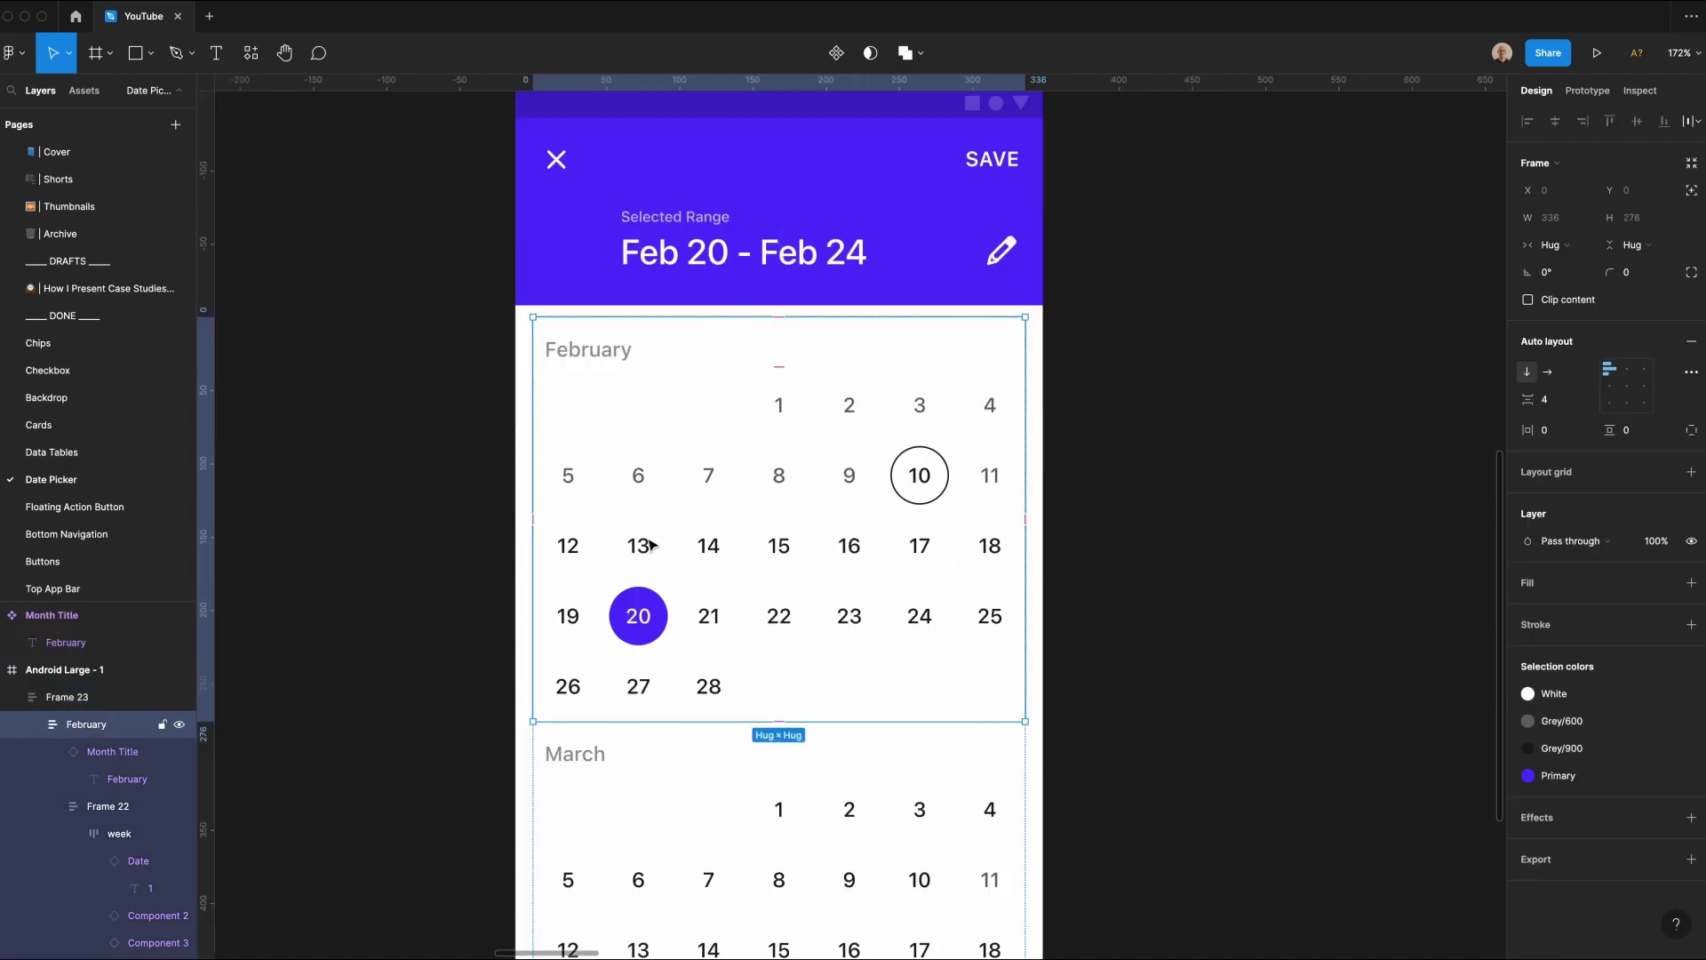
{"action": "left_click_drag", "start_coordinate": [653, 546], "coordinate": [1261, 546]}
{"action": "scroll", "coordinate": [1261, 546], "scroll_direction": "right", "scroll_amount": 5}
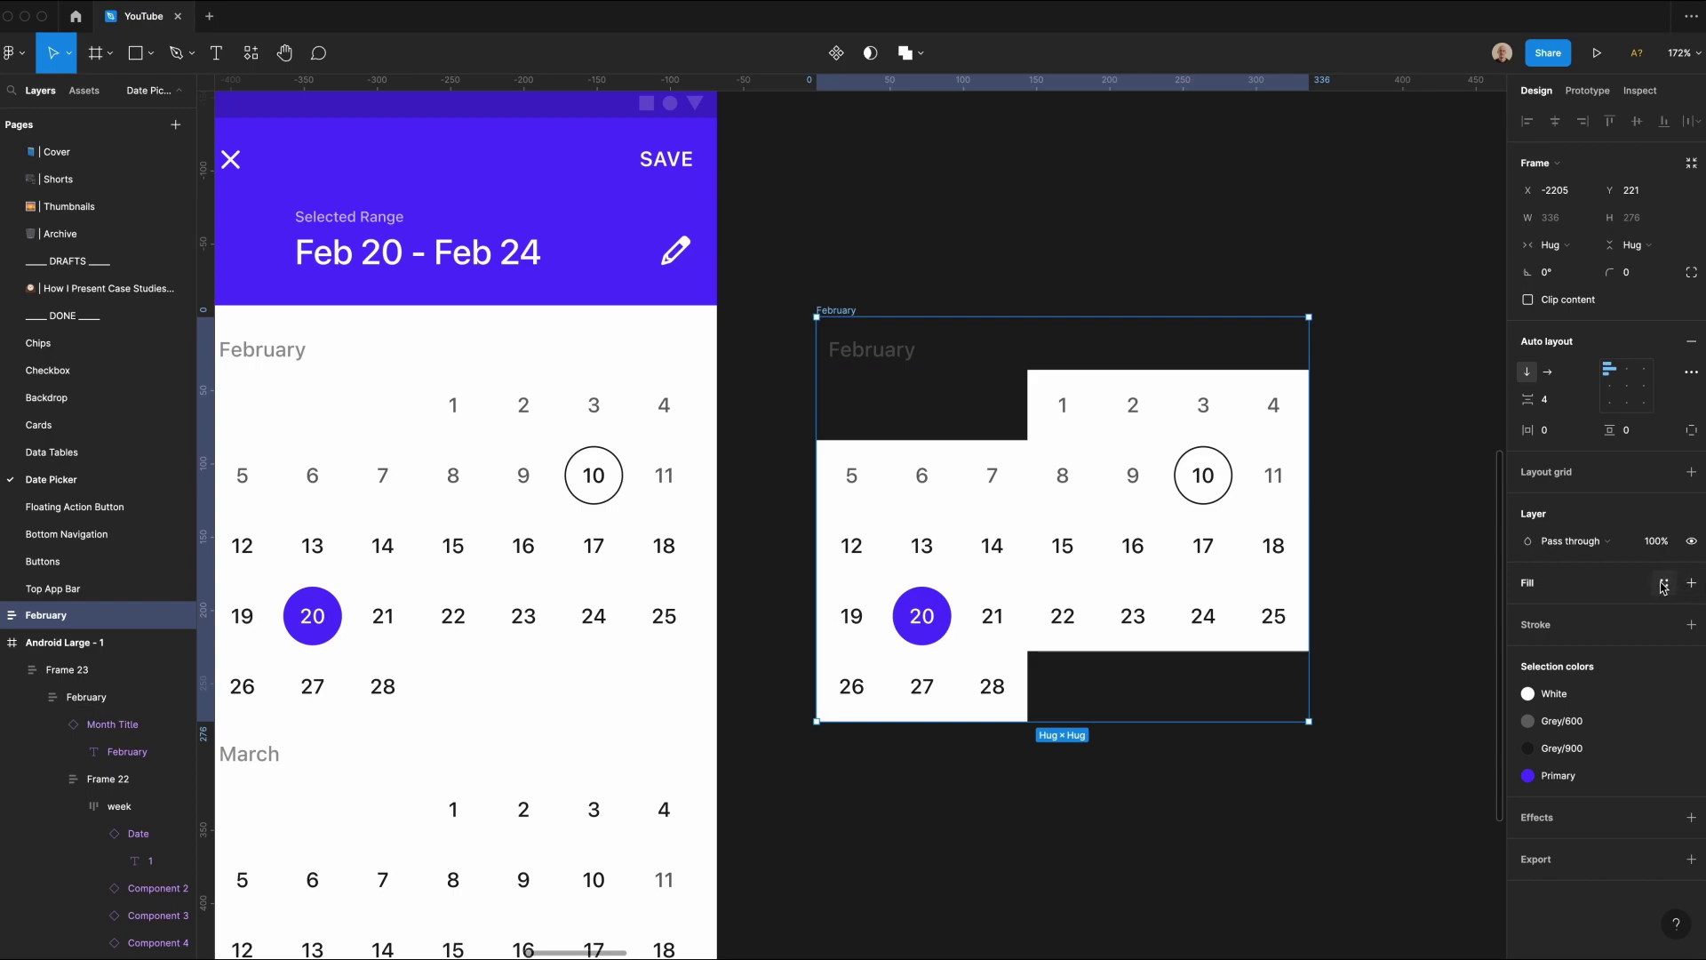
{"action": "left_click", "coordinate": [1663, 584]}
{"action": "left_click", "coordinate": [1568, 742]}
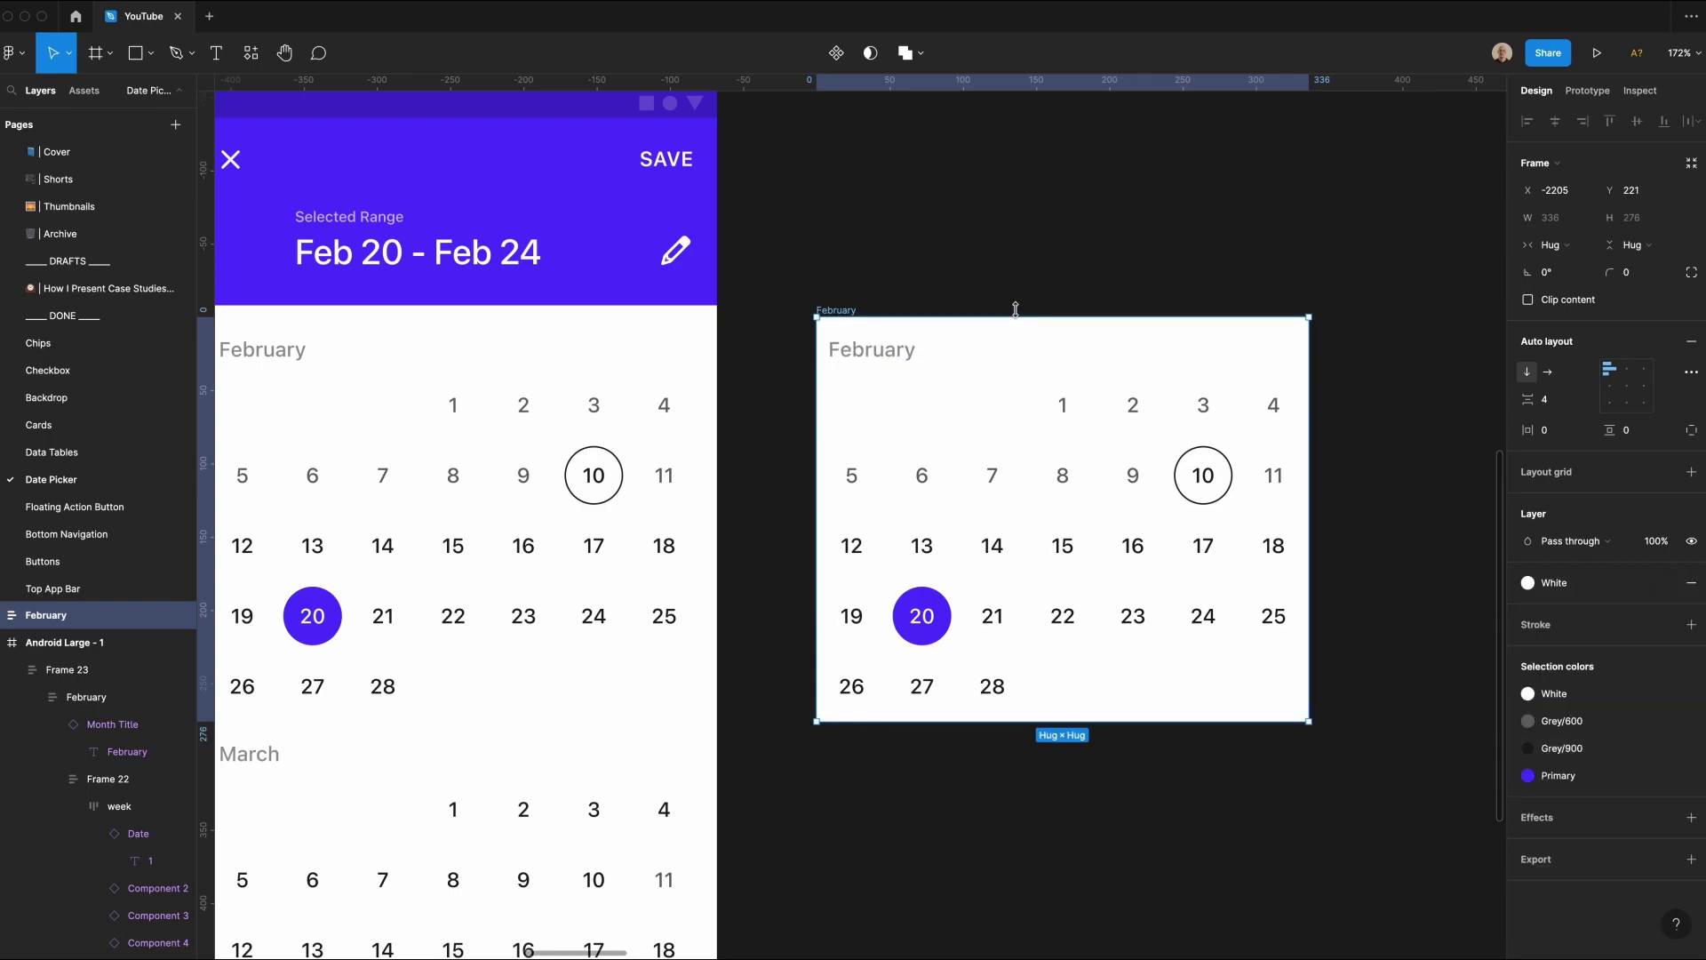
Step: Rename the copied February frame as "Month" and turn it into a component
{"action": "double_click", "coordinate": [848, 308]}
{"action": "type", "text": "Month"}
{"action": "key", "text": "Return"}
{"action": "key", "text": "super+alt+k"}
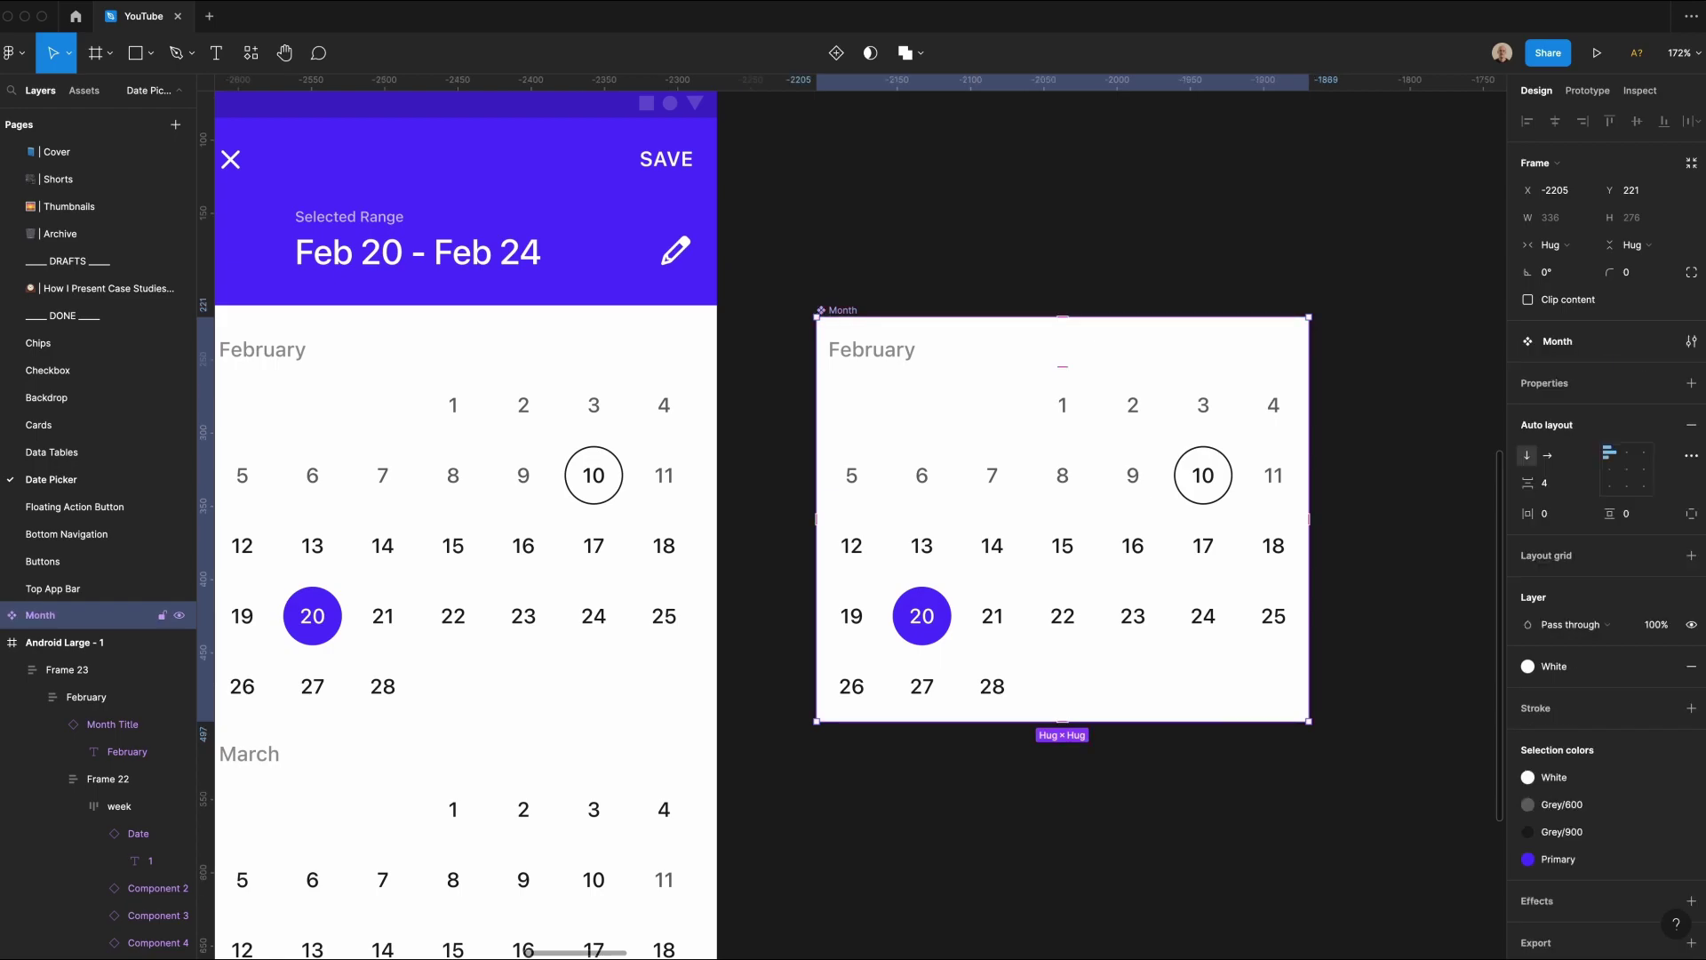
{"action": "key", "text": "super+minus"}
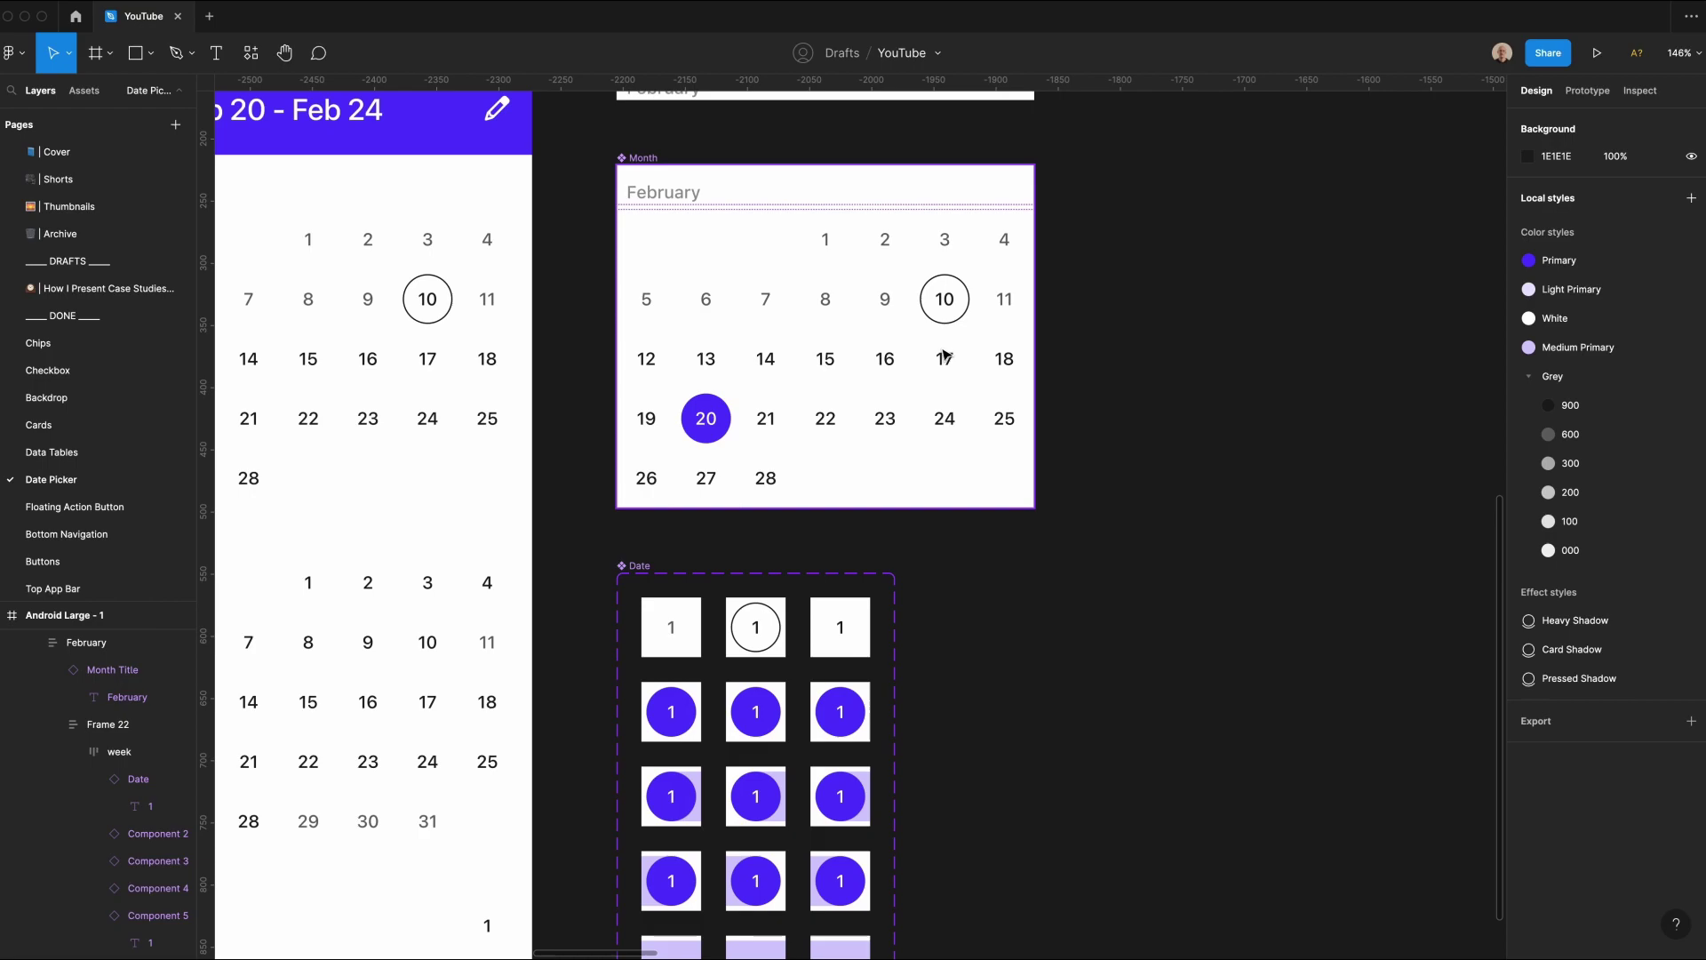
{"action": "left_click", "coordinate": [705, 418]}
{"action": "left_click", "coordinate": [1170, 421]}
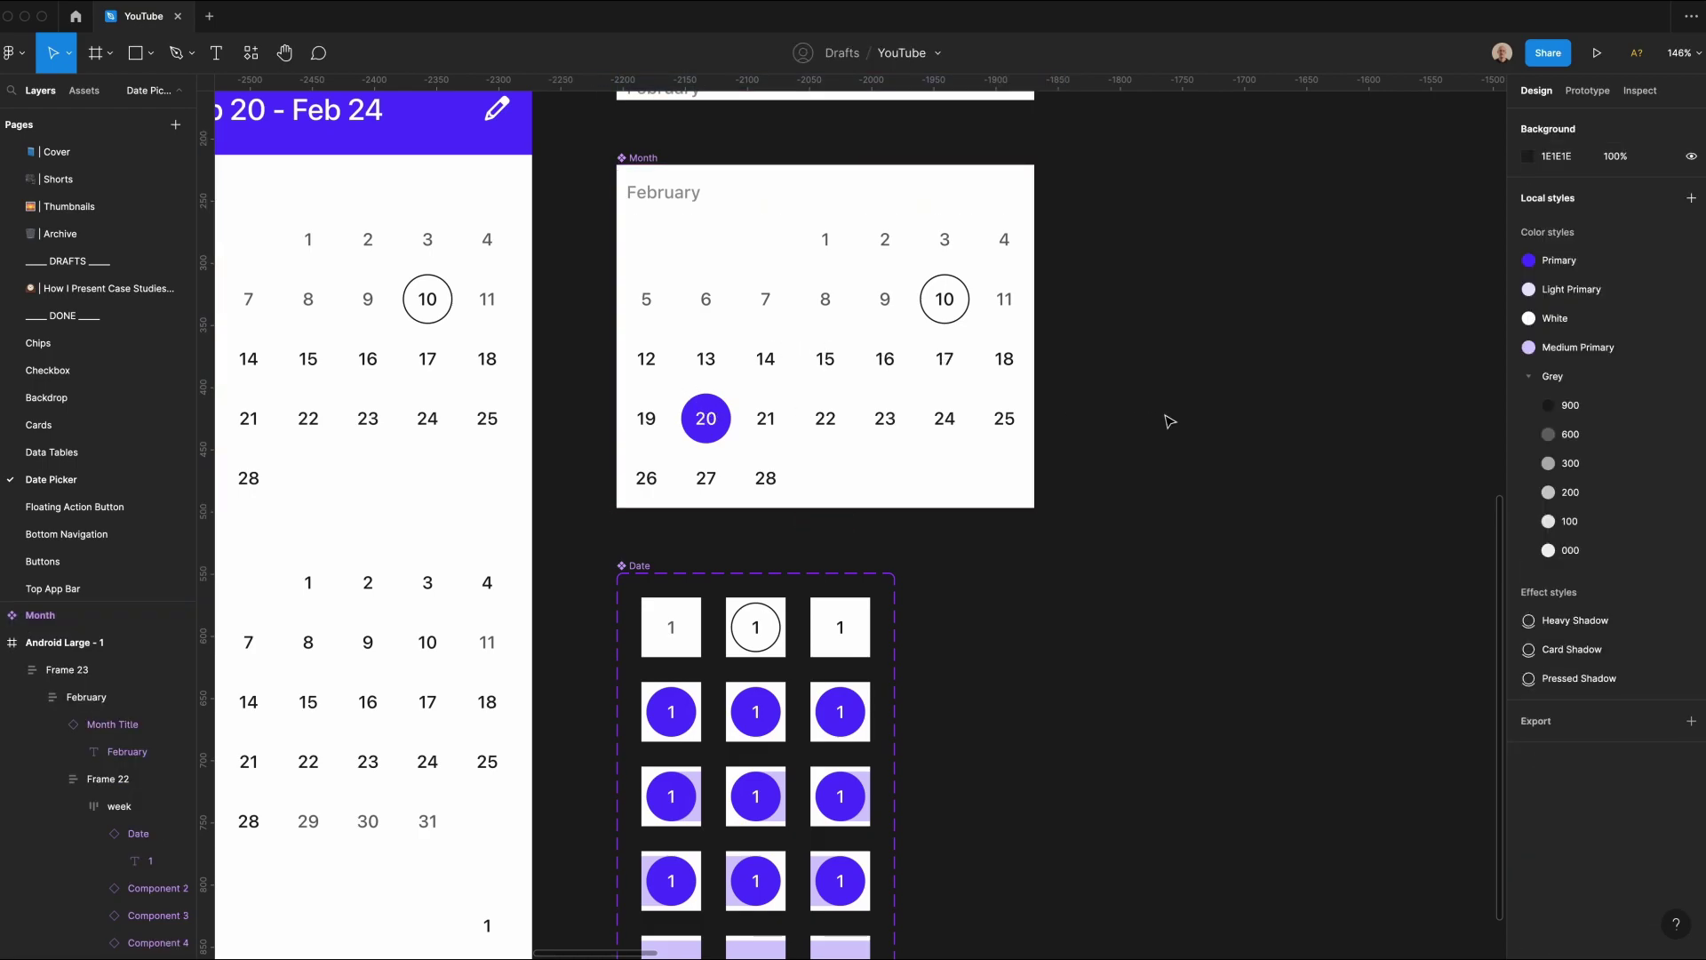